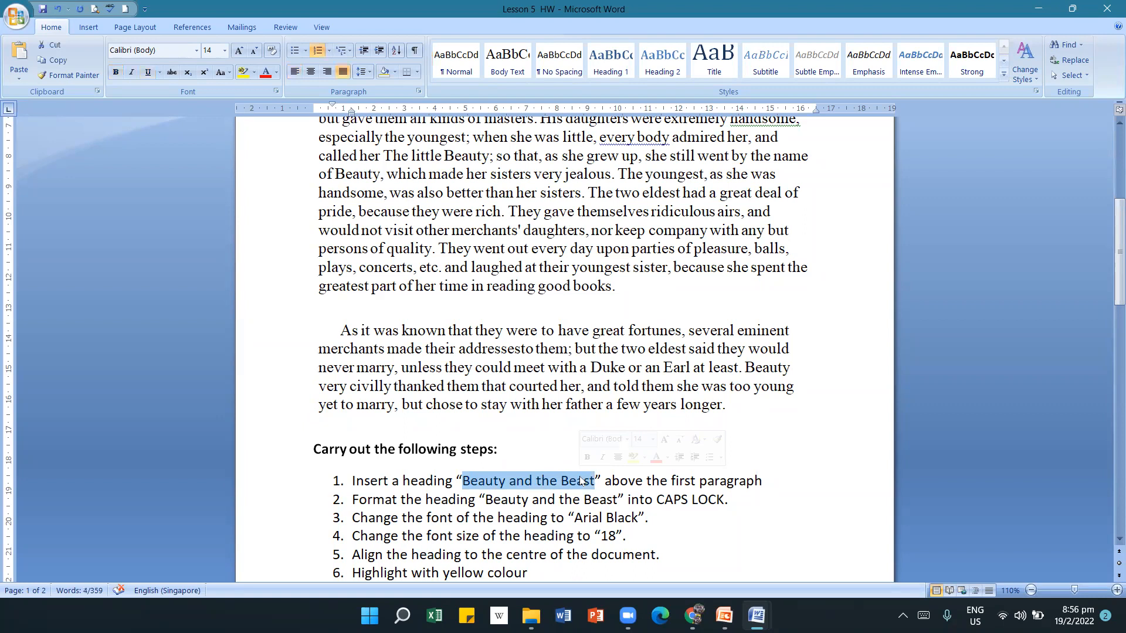
# Copy the phrase "Beauty and the Beast" from instruction 1 and paste it as a heading above the first paragraph of Section 1.
pyautogui.rightClick(581, 481)
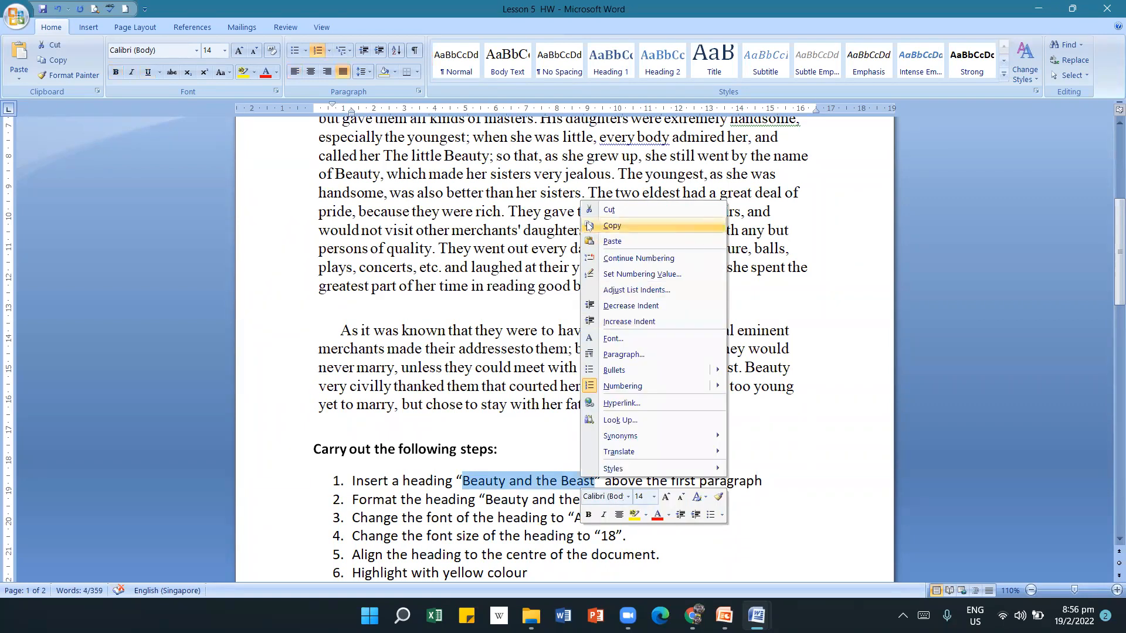
pyautogui.click(607, 228)
pyautogui.scroll(3, 422, 255)
pyautogui.click(396, 169)
pyautogui.press('Down')
pyautogui.rightClick(351, 190)
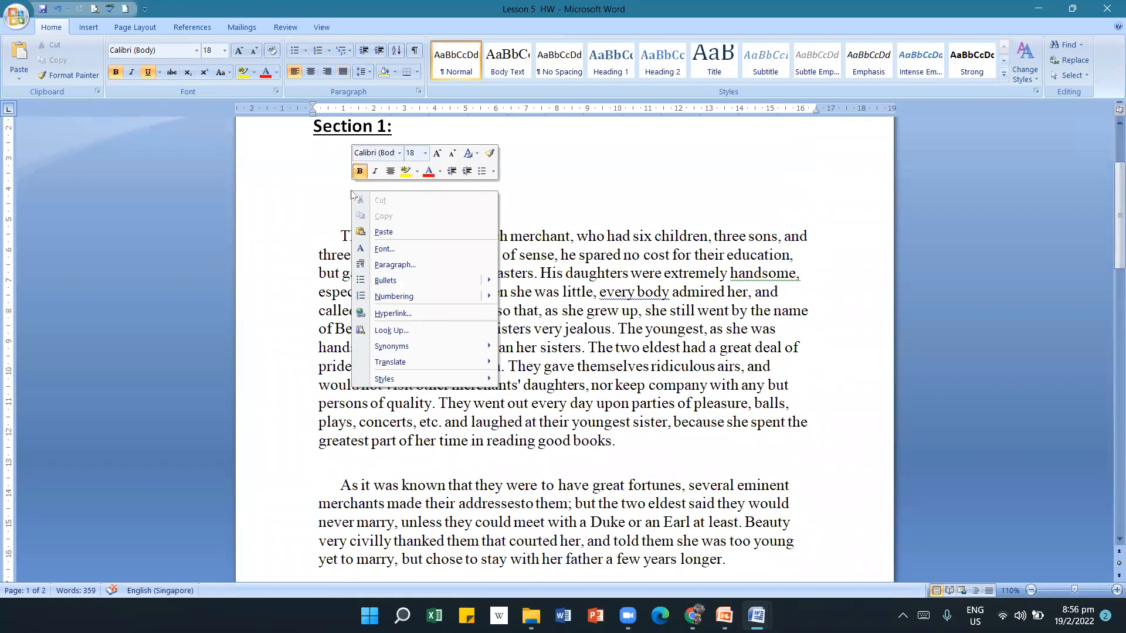
pyautogui.click(380, 233)
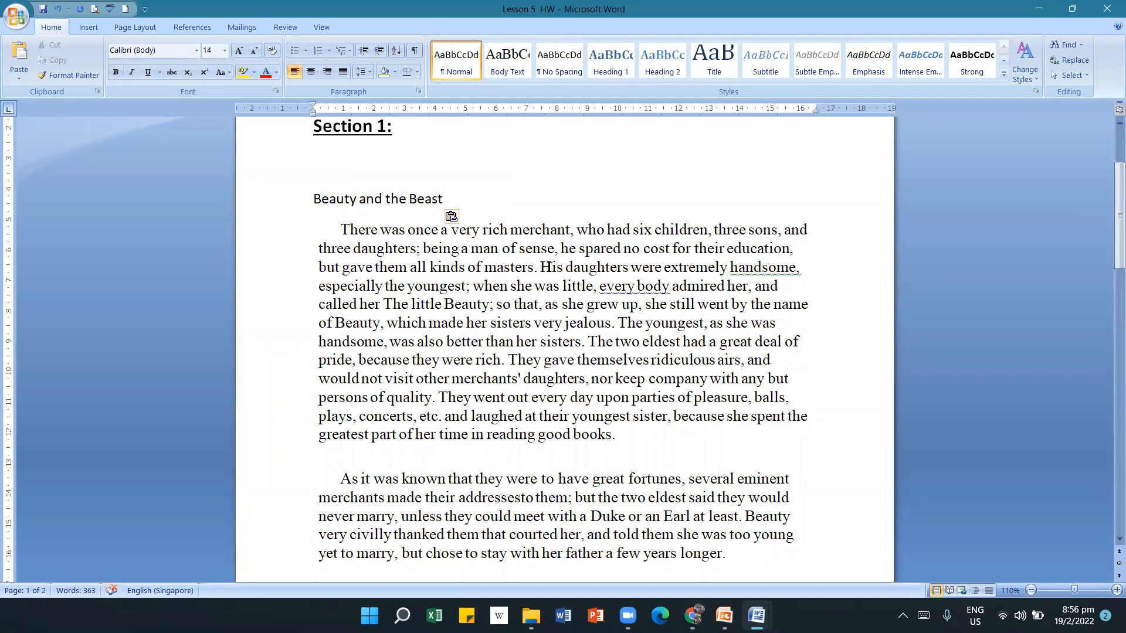
# Convert the "Beauty and the Beast" heading above the first paragraph to UPPERCASE.
pyautogui.scroll(-2, 547, 293)
pyautogui.scroll(-2, 546, 293)
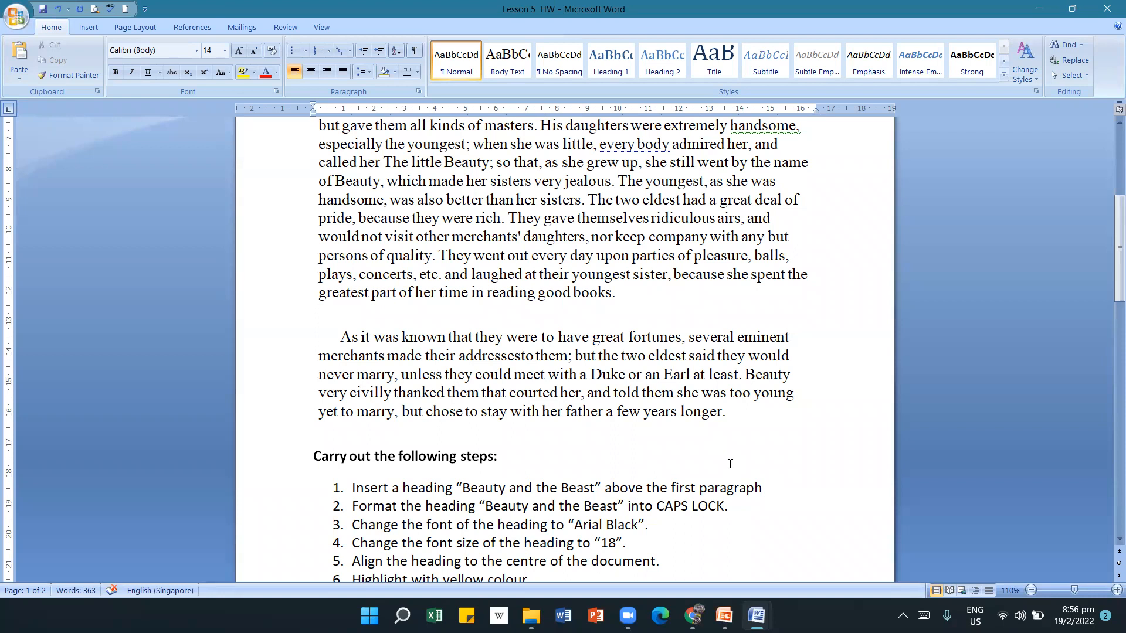
pyautogui.scroll(5, 730, 463)
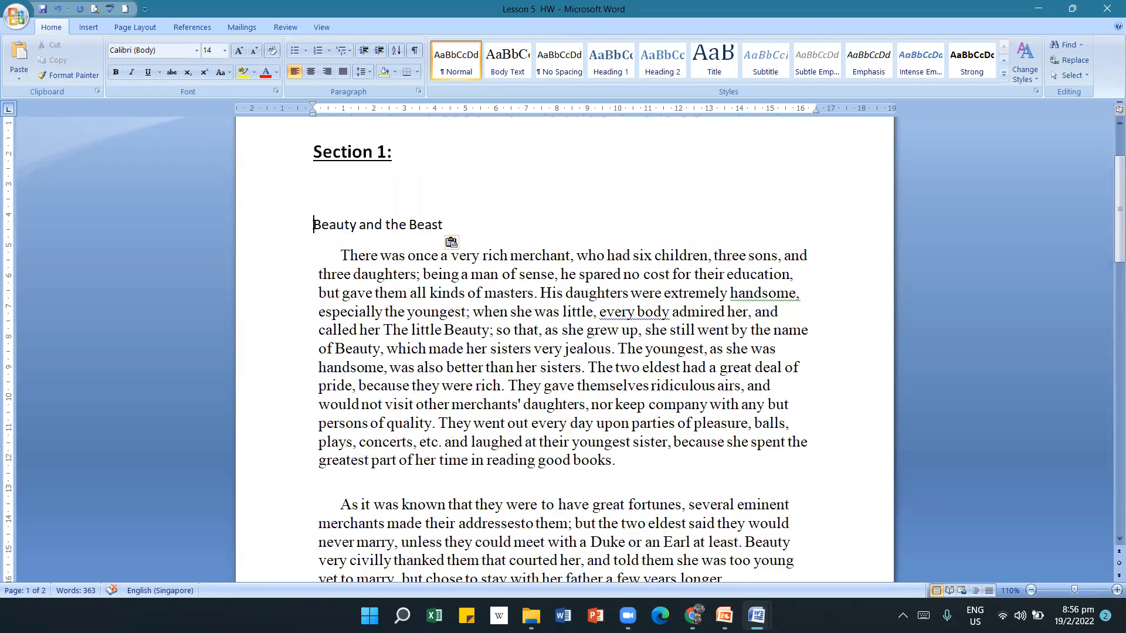
pyautogui.moveTo(379, 240); pyautogui.dragTo(451, 226)
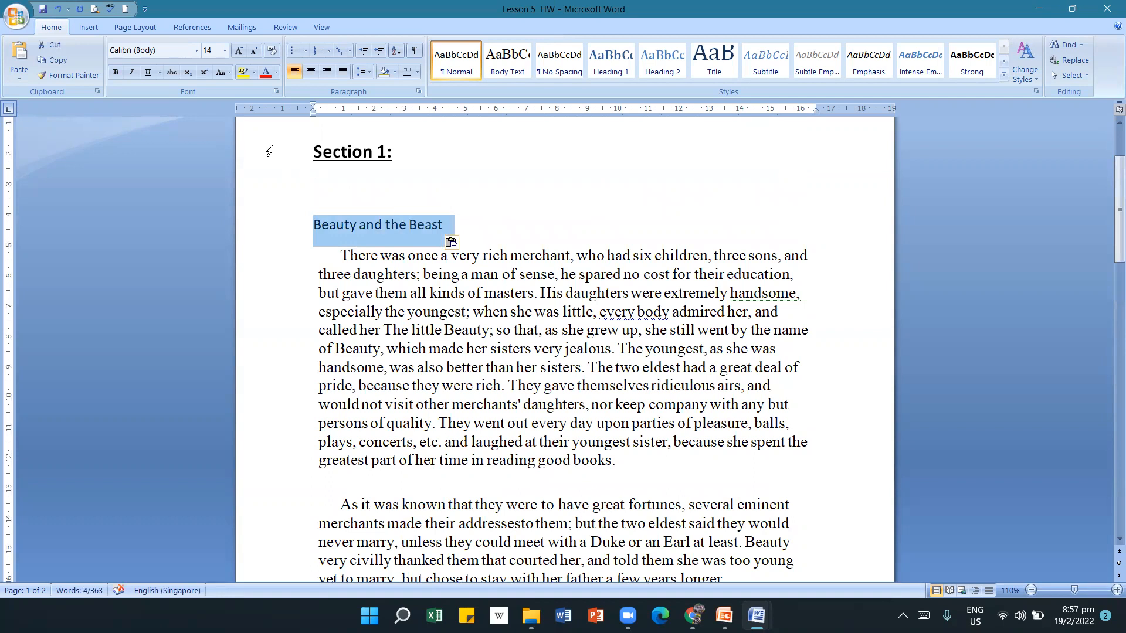
pyautogui.click(229, 73)
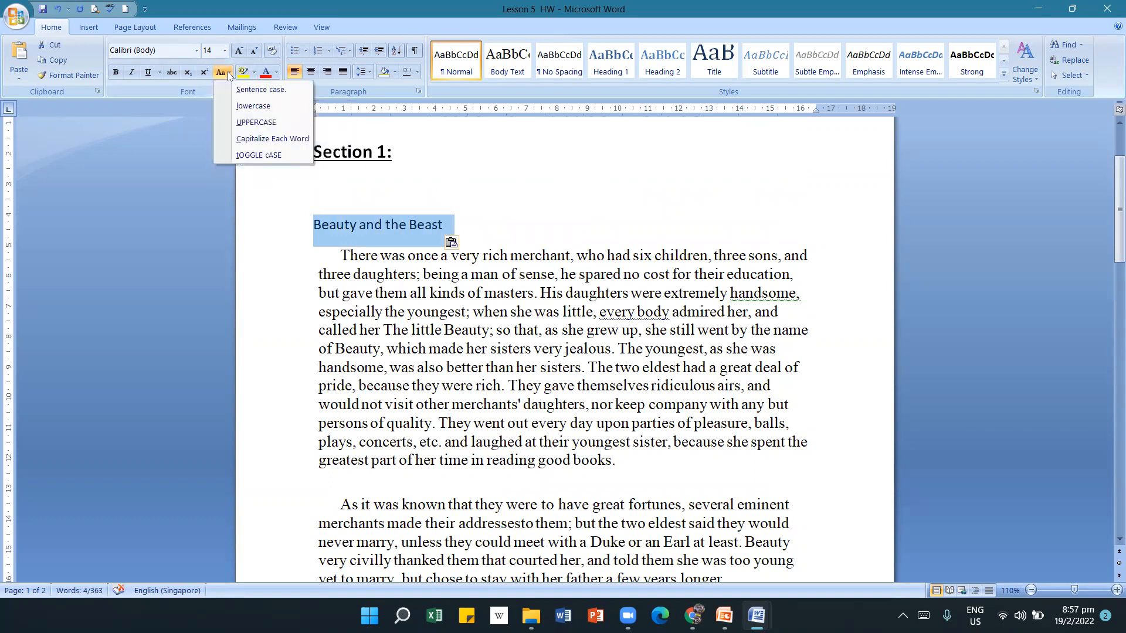
pyautogui.click(246, 122)
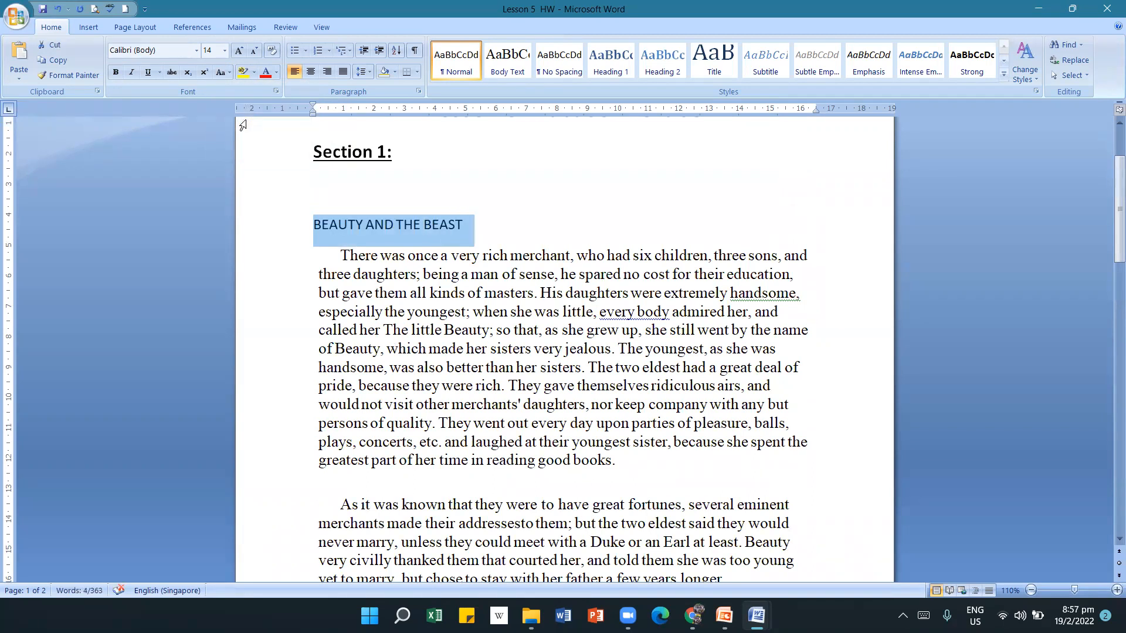
pyautogui.click(579, 223)
# Set the BEAUTY AND THE BEAST heading's font to Arial Black and its size to 18.
pyautogui.scroll(-2, 564, 276)
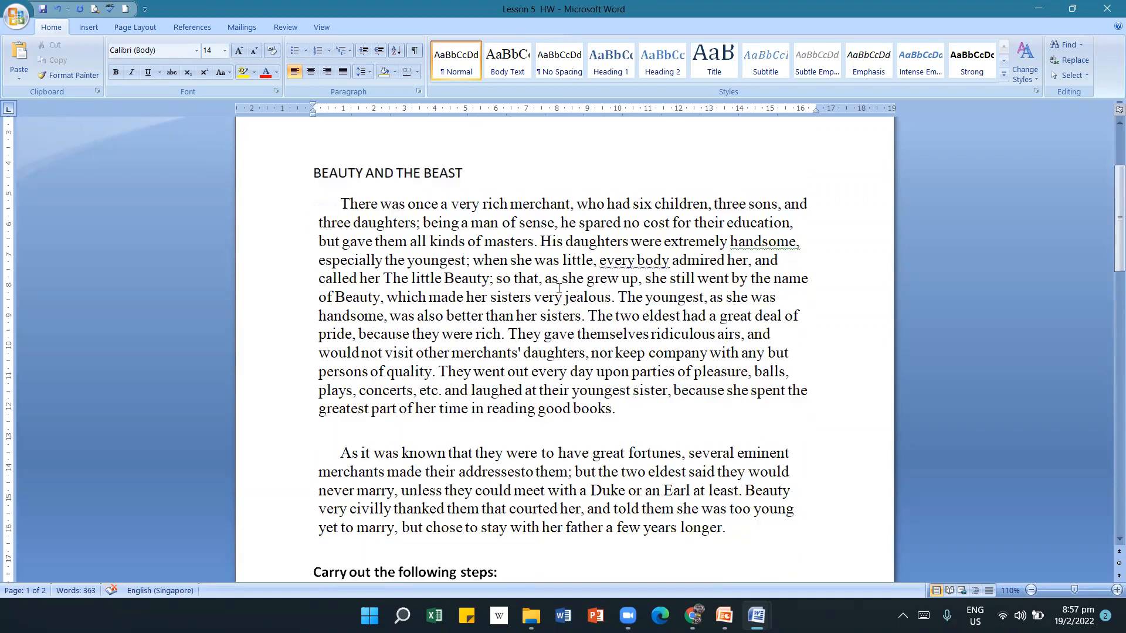
pyautogui.scroll(-2, 555, 300)
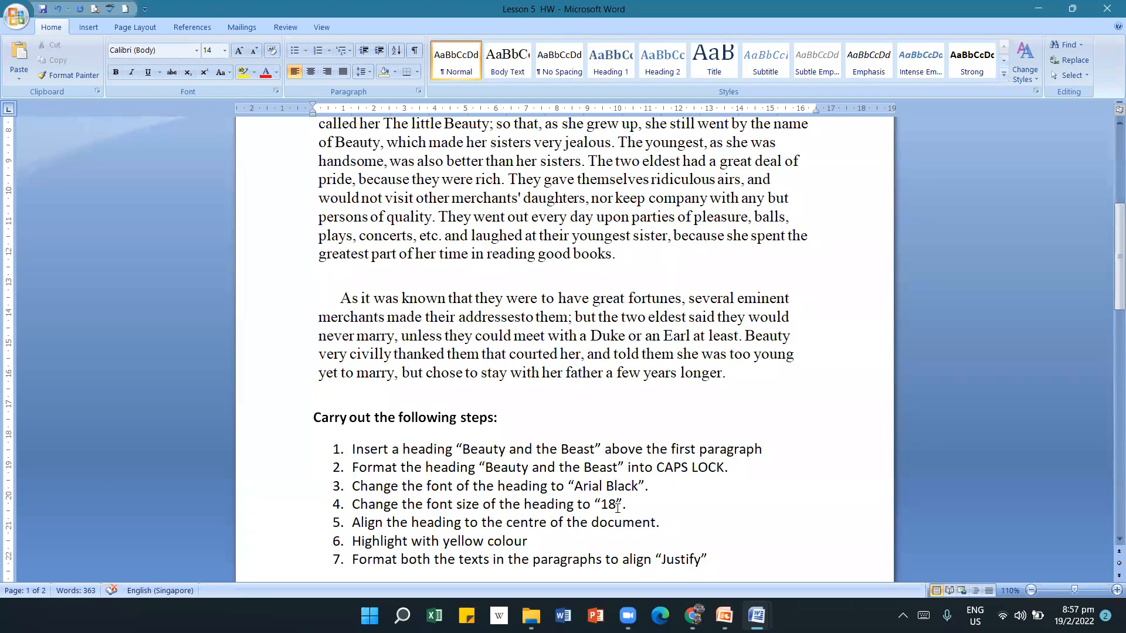
pyautogui.scroll(5, 586, 460)
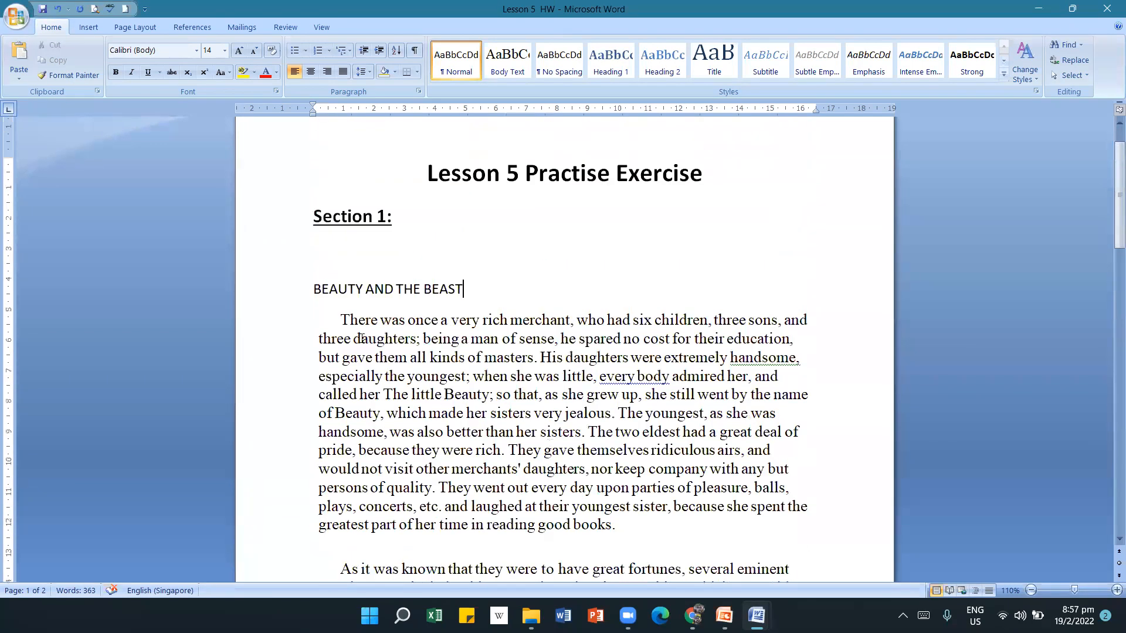
pyautogui.moveTo(312, 287); pyautogui.dragTo(462, 298)
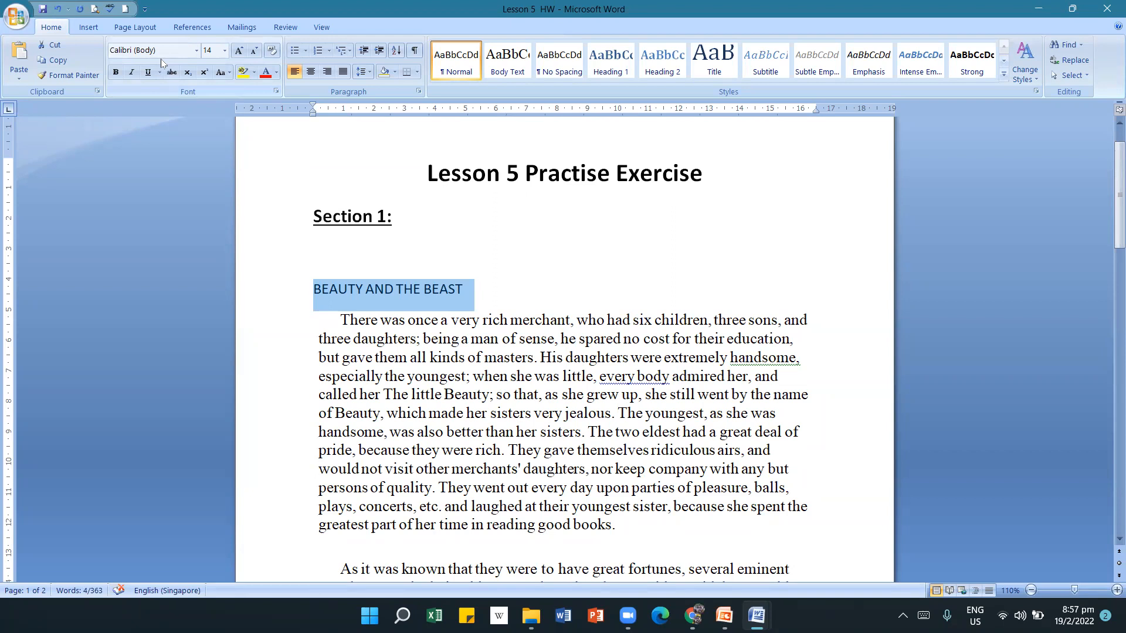
pyautogui.click(196, 51)
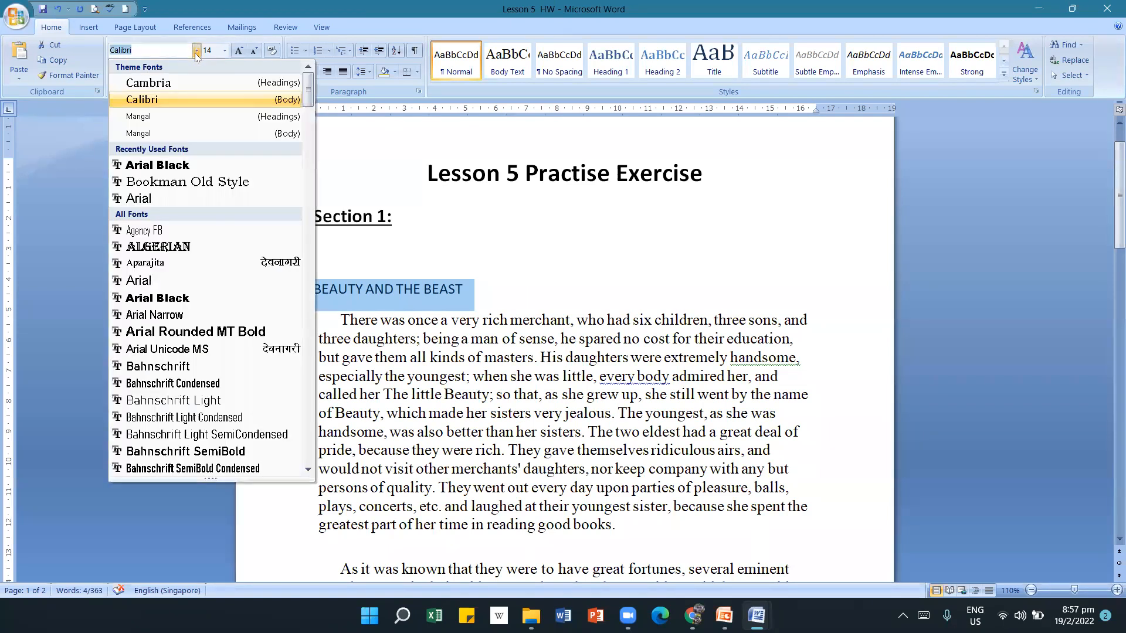
pyautogui.click(188, 170)
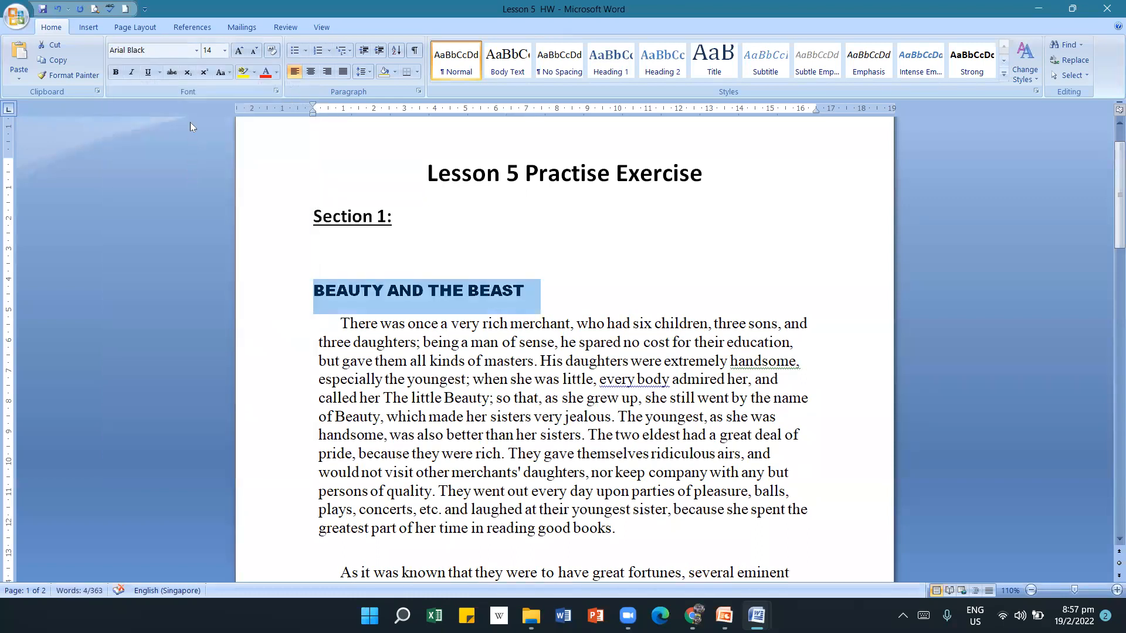
pyautogui.click(226, 51)
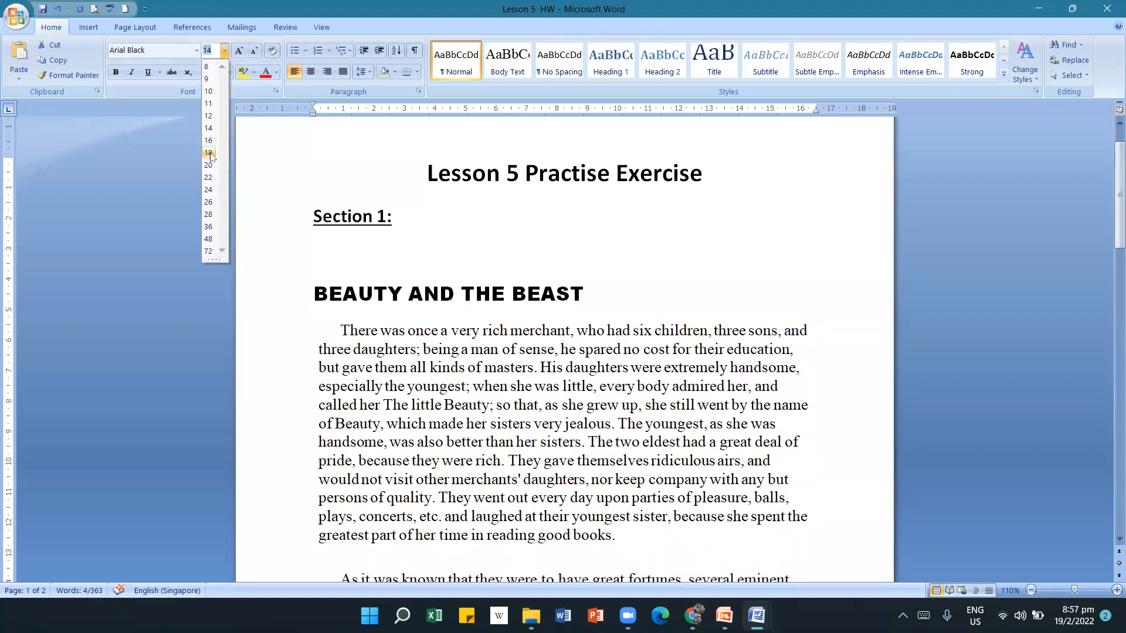
pyautogui.click(209, 153)
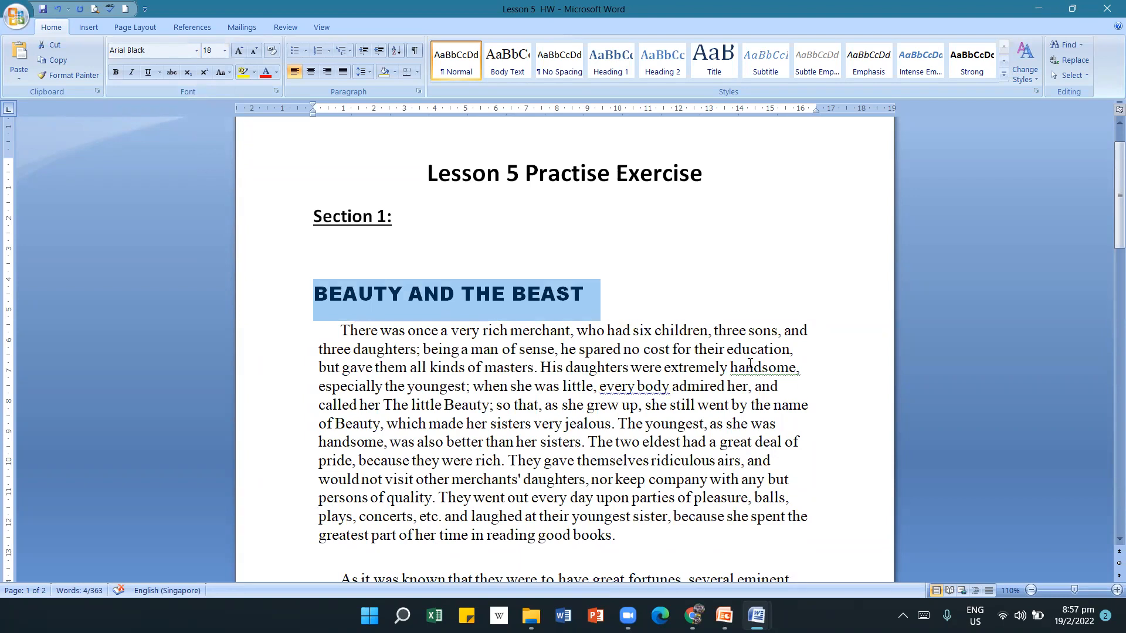
# Centre the BEAUTY AND THE BEAST heading and highlight it in yellow.
pyautogui.scroll(-5, 750, 363)
pyautogui.scroll(-4, 712, 418)
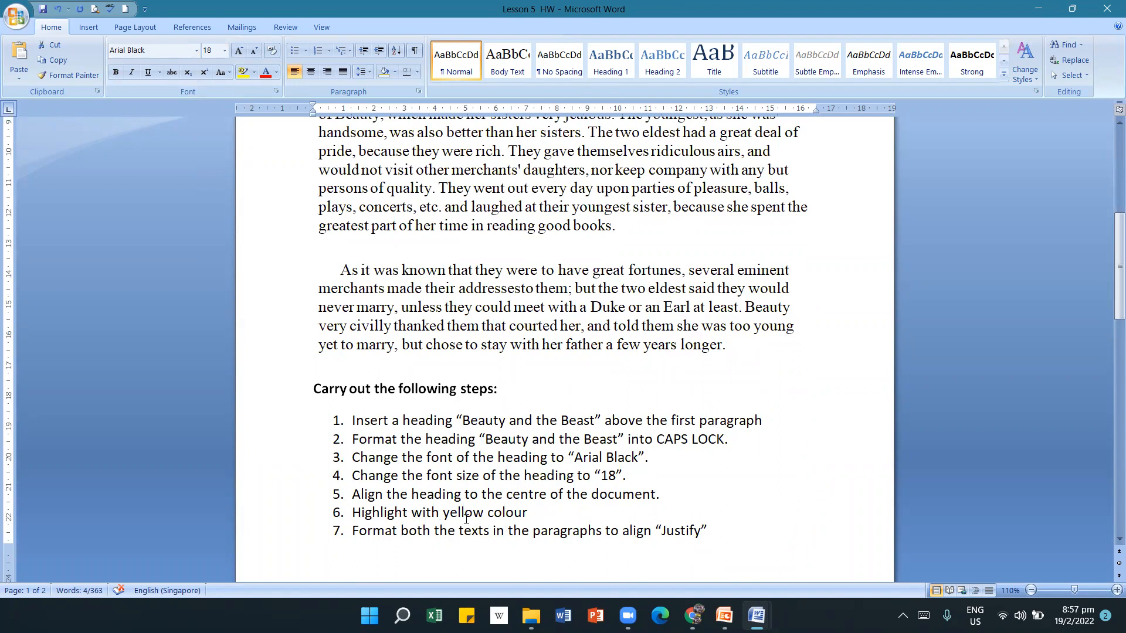
pyautogui.scroll(5, 578, 480)
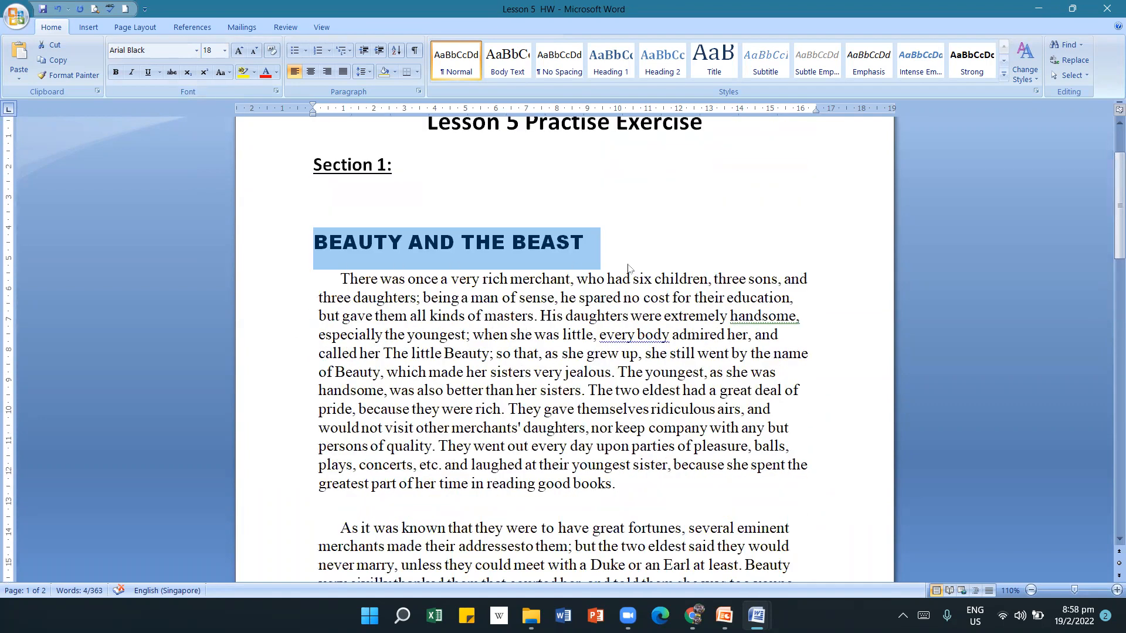
pyautogui.click(311, 73)
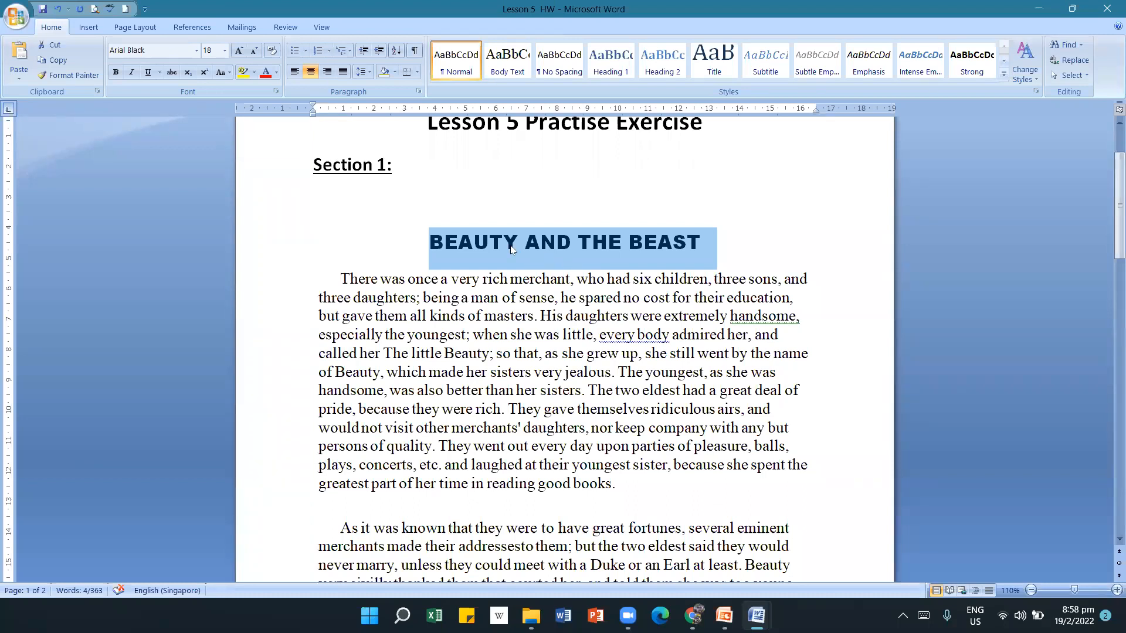
pyautogui.click(242, 73)
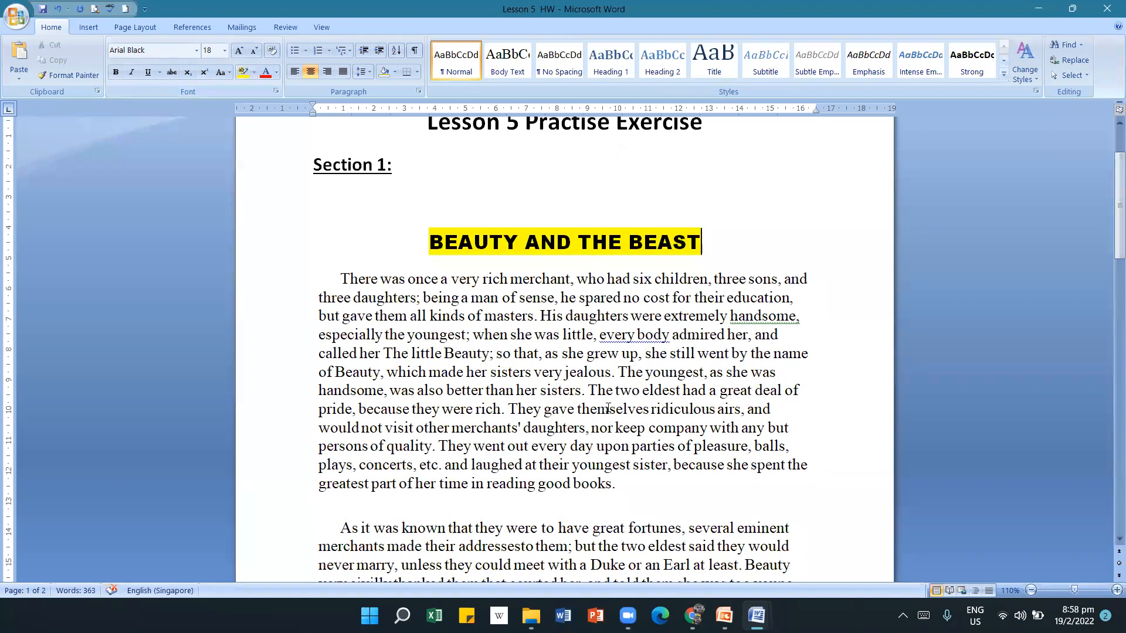
# Justify the text of both story paragraphs below the heading.
pyautogui.scroll(-4, 606, 408)
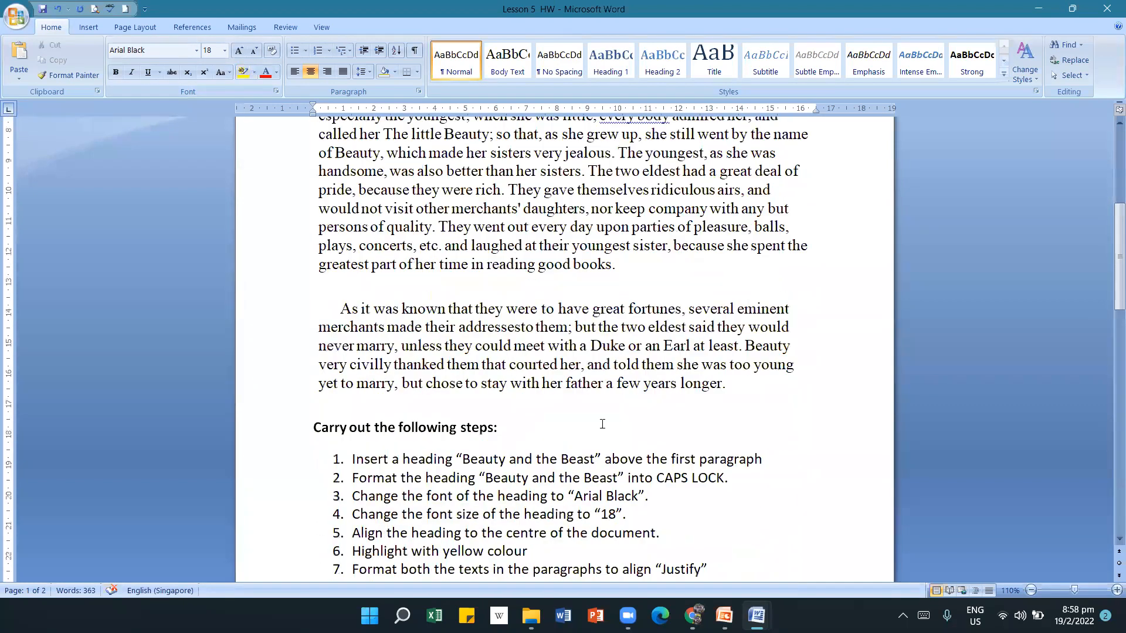
pyautogui.scroll(-1, 604, 424)
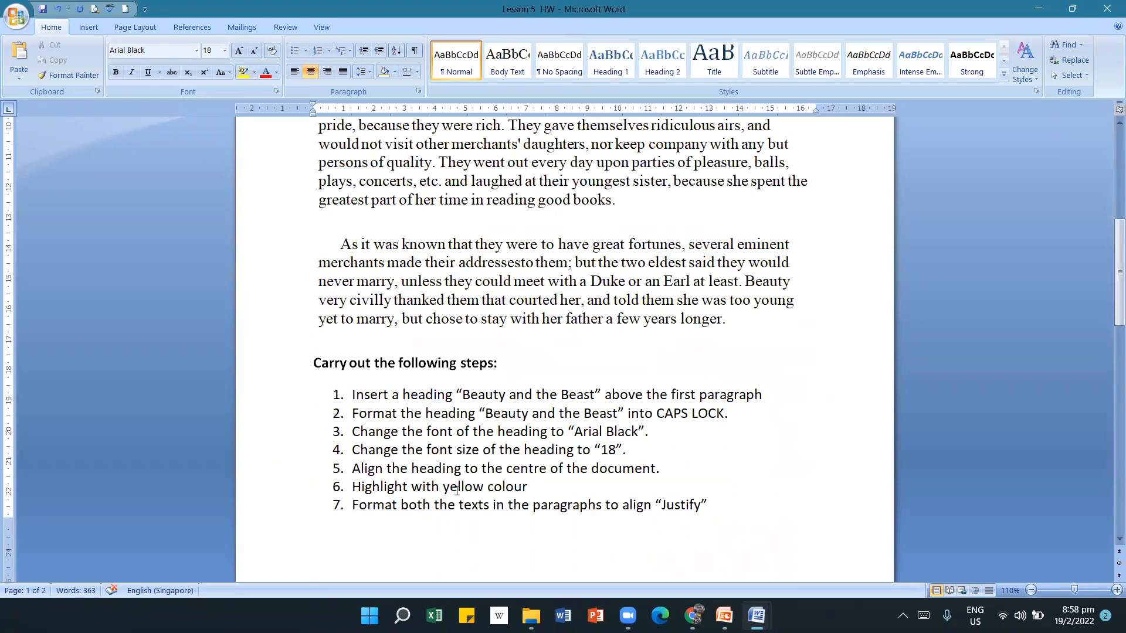
pyautogui.click(556, 491)
pyautogui.scroll(-1, 557, 490)
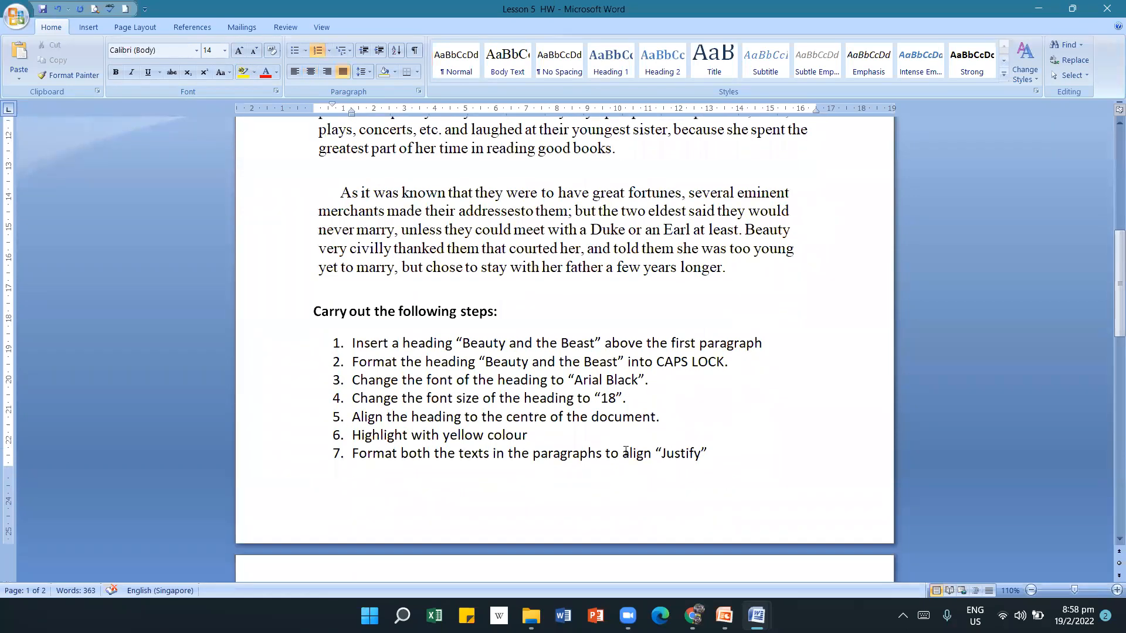
pyautogui.scroll(-1, 436, 483)
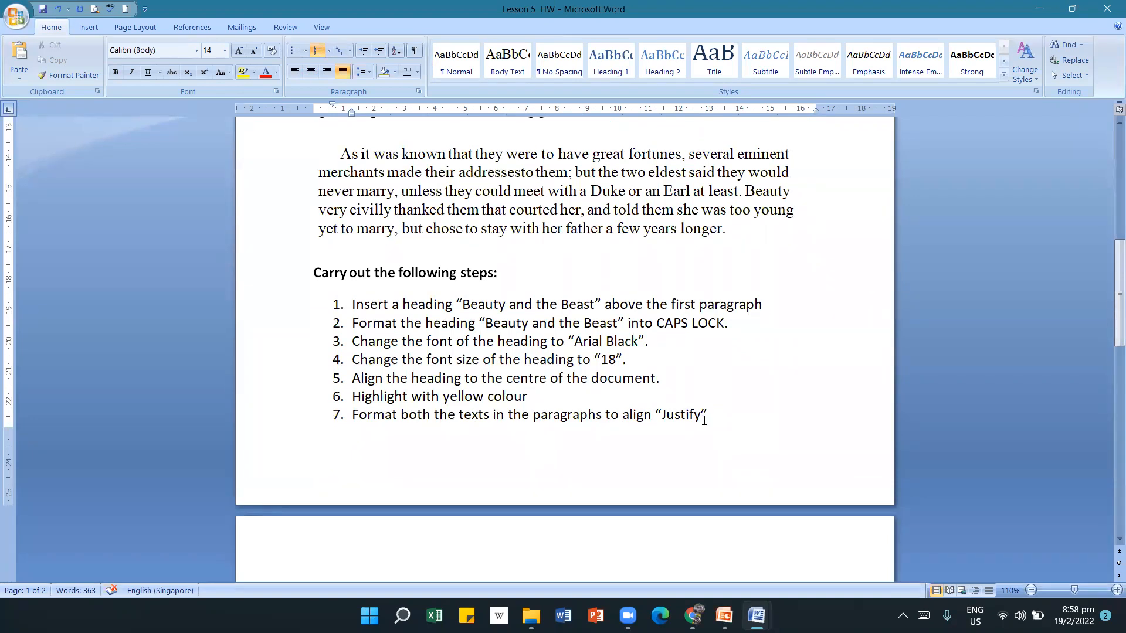
pyautogui.scroll(5, 704, 421)
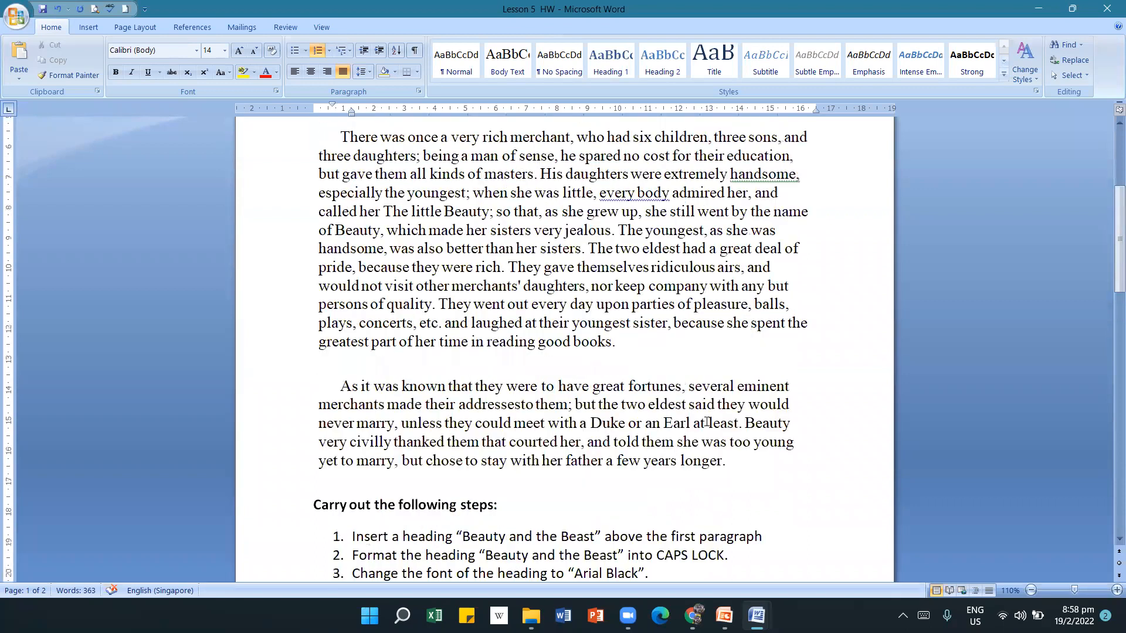
pyautogui.scroll(2, 708, 422)
pyautogui.moveTo(341, 215); pyautogui.dragTo(730, 482)
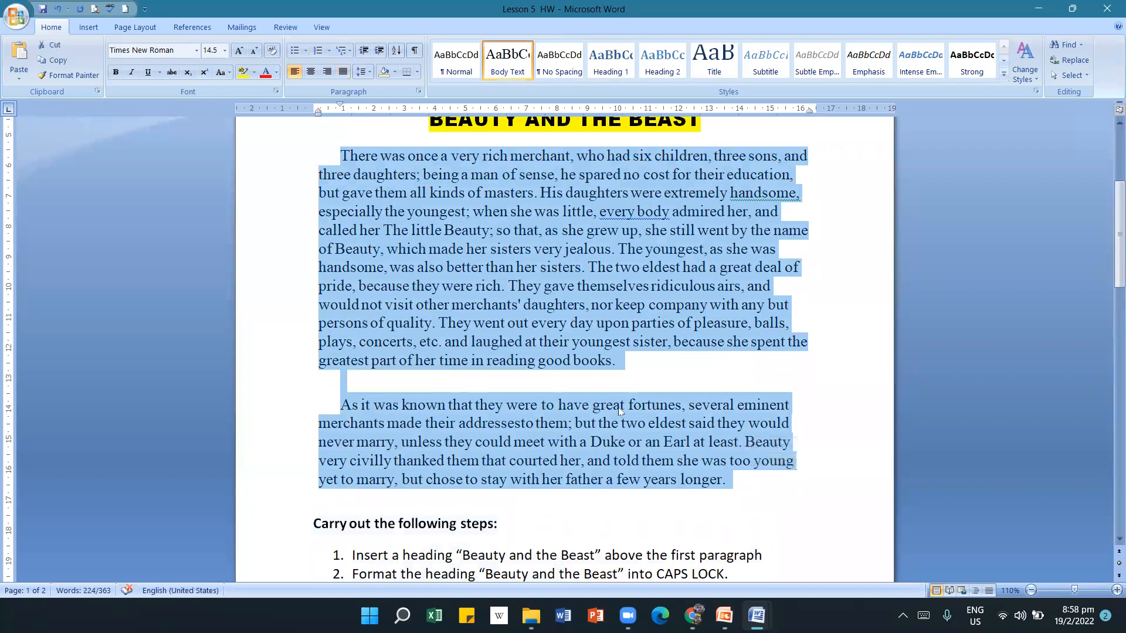
pyautogui.click(295, 72)
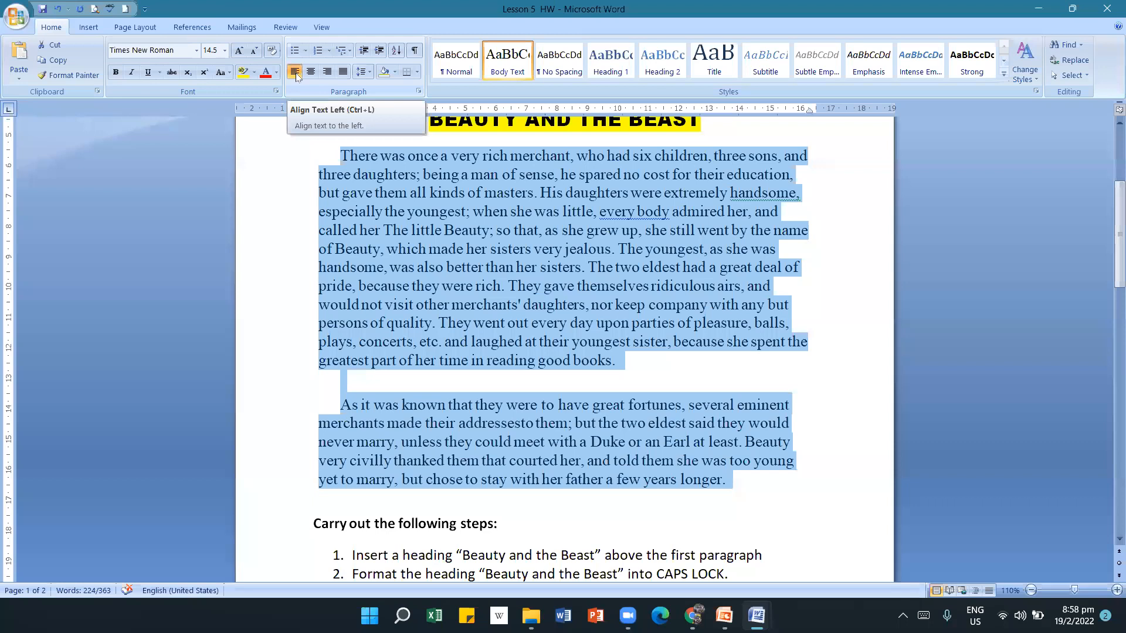
pyautogui.click(344, 72)
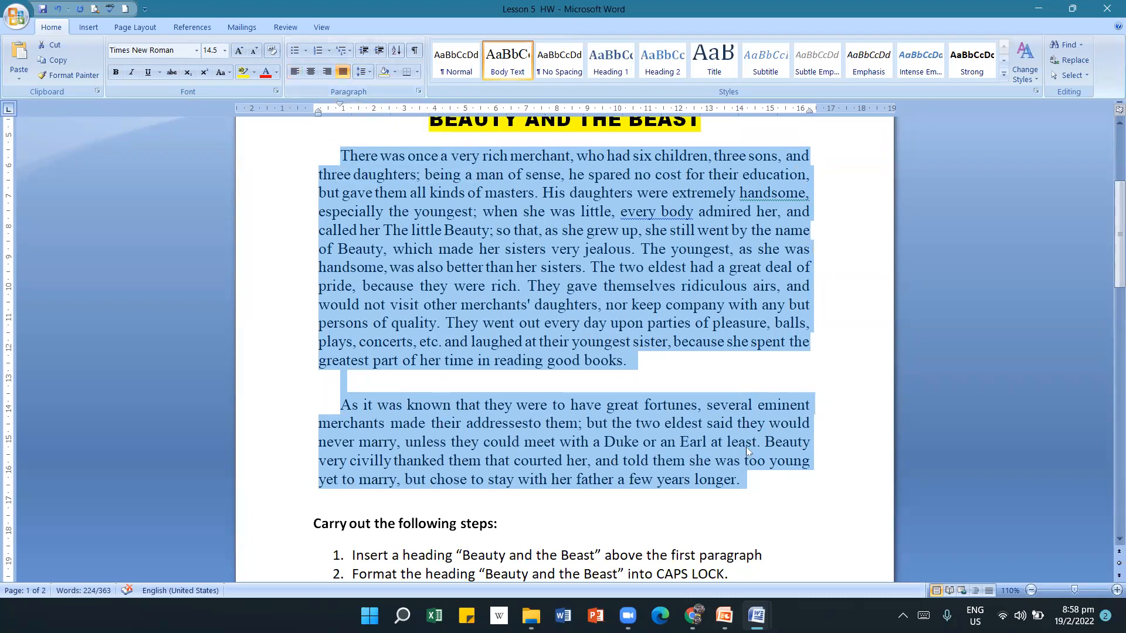
# Add outside borders around the two story paragraphs.
pyautogui.scroll(-3, 781, 460)
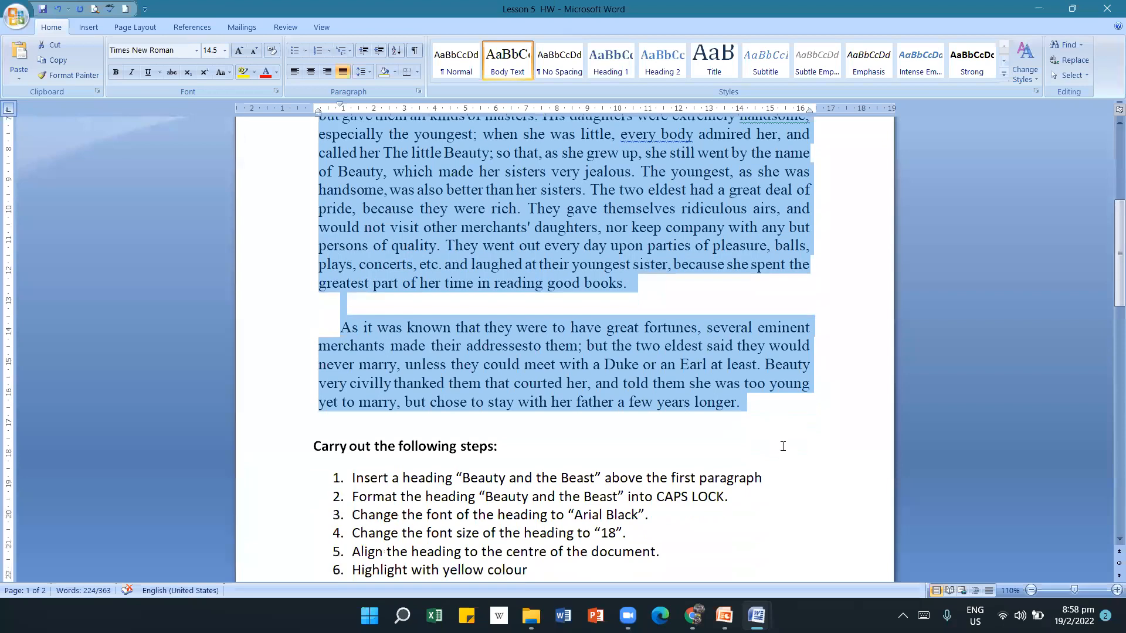
pyautogui.scroll(-4, 780, 446)
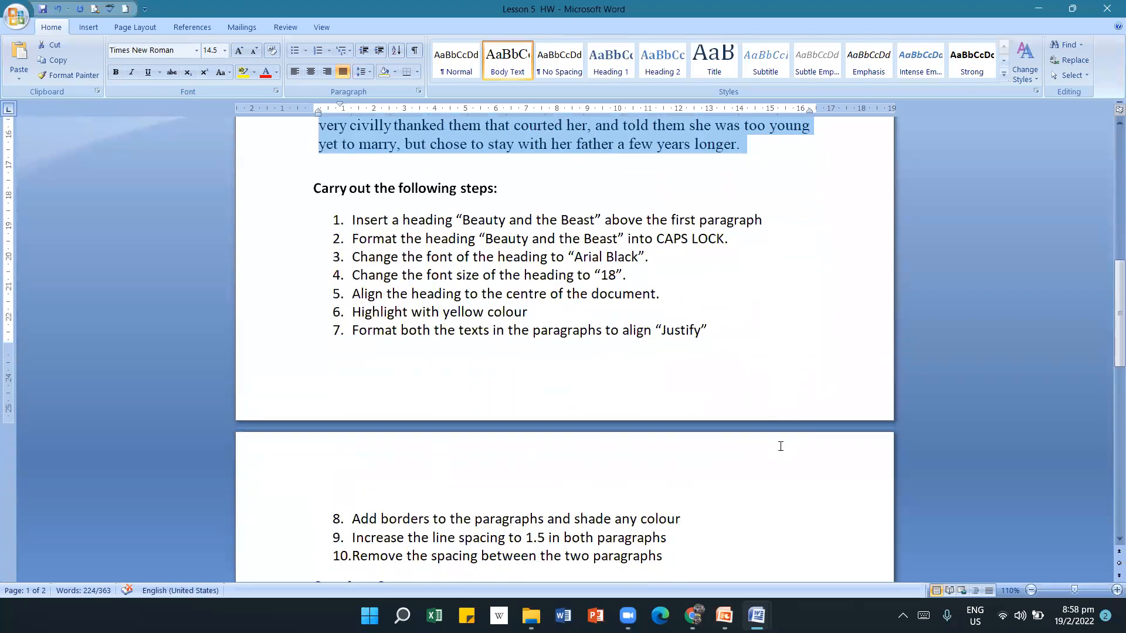
pyautogui.scroll(-1, 781, 446)
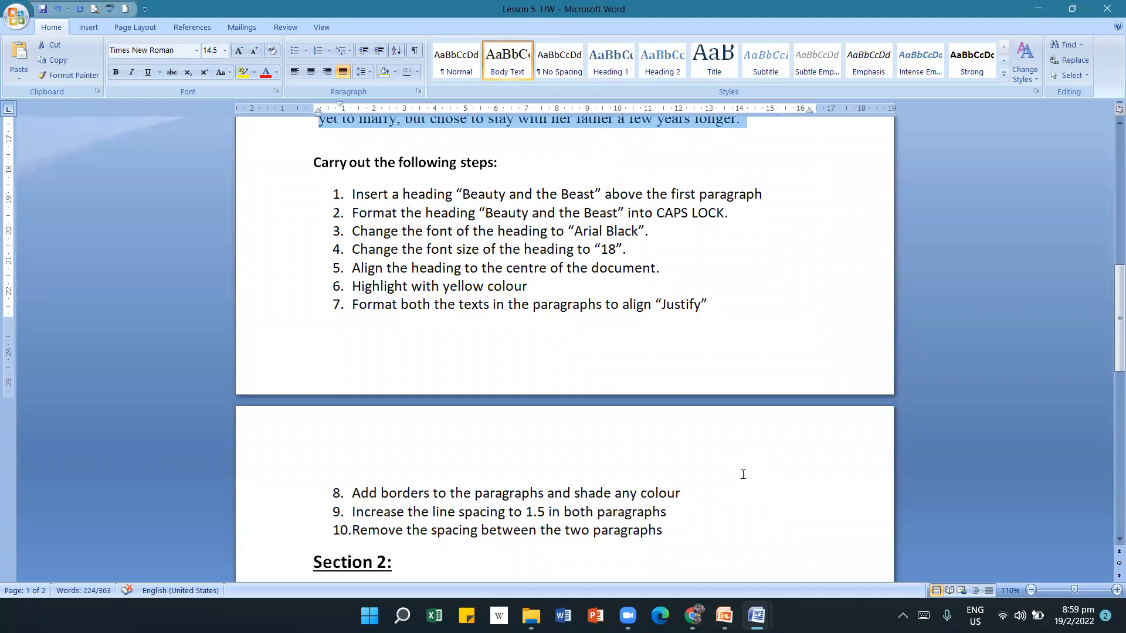
pyautogui.scroll(5, 743, 474)
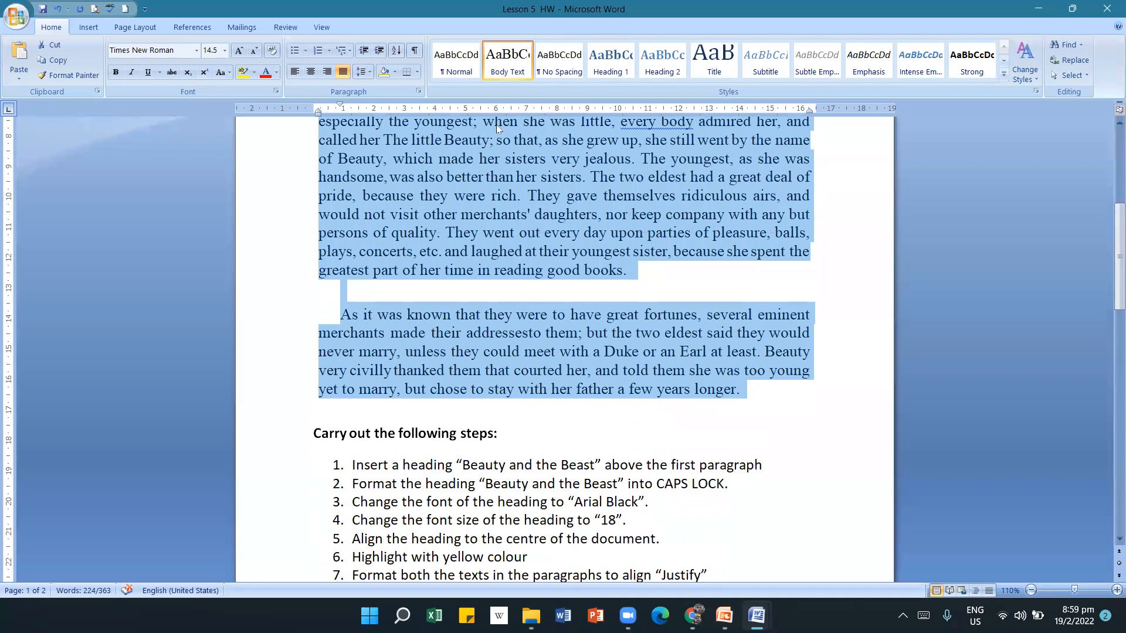
pyautogui.click(416, 71)
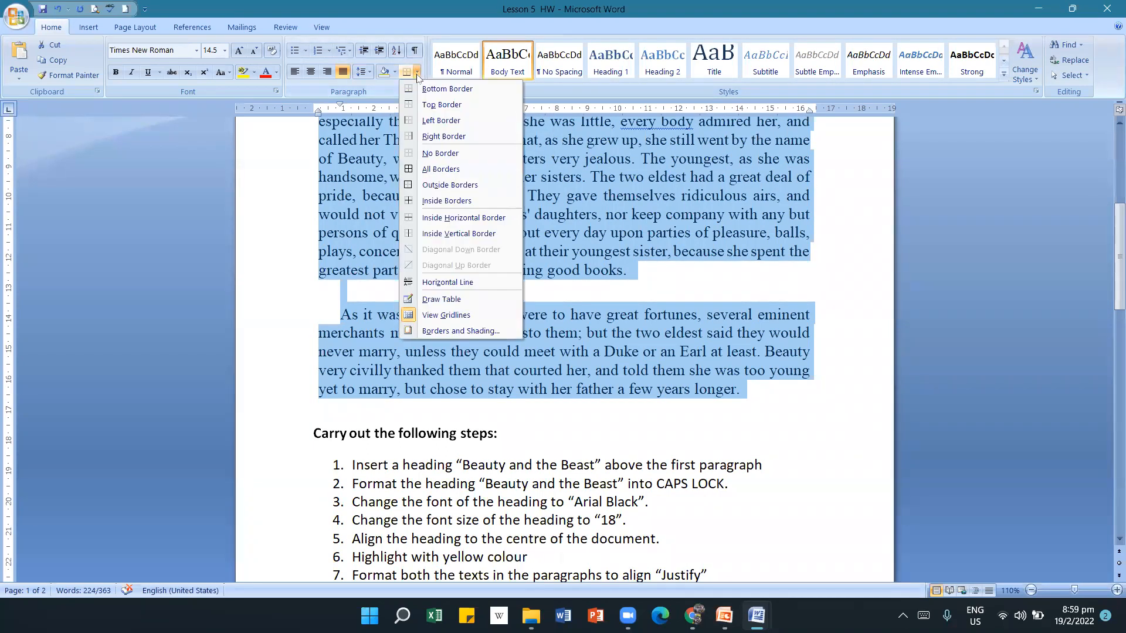
pyautogui.click(450, 185)
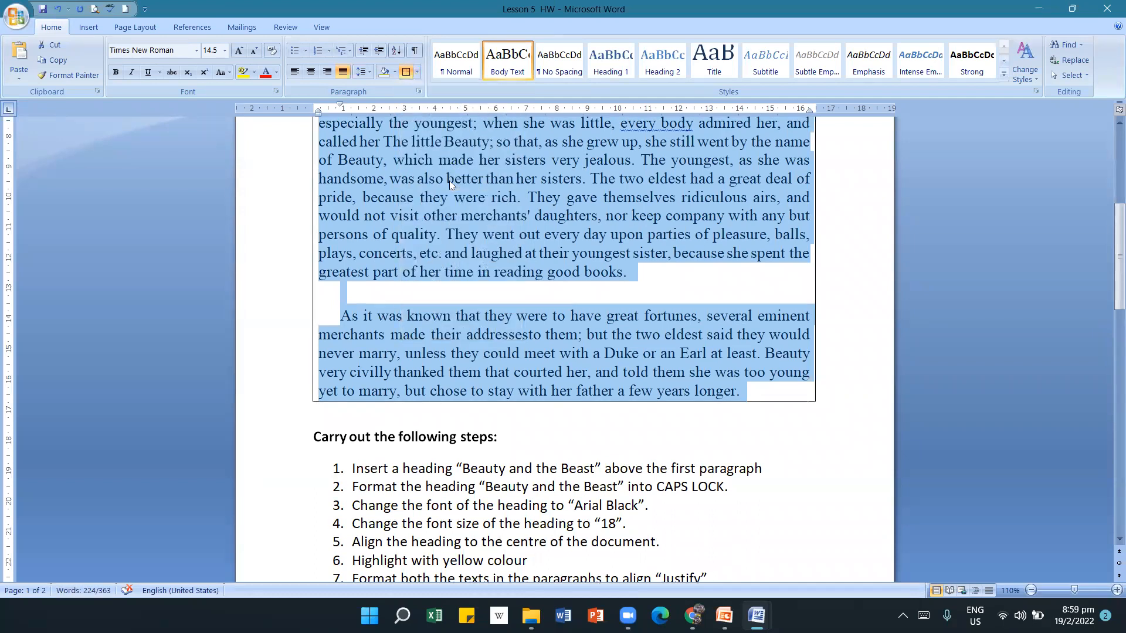
# Shade the two bordered story paragraphs with a light blue theme colour.
pyautogui.click(396, 73)
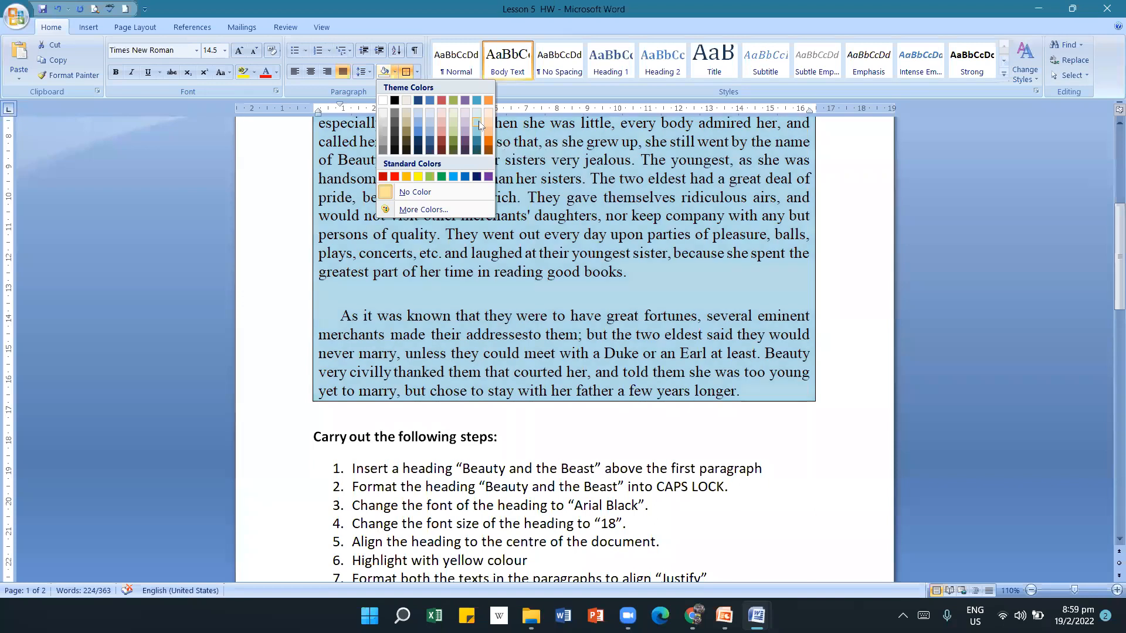
pyautogui.click(478, 122)
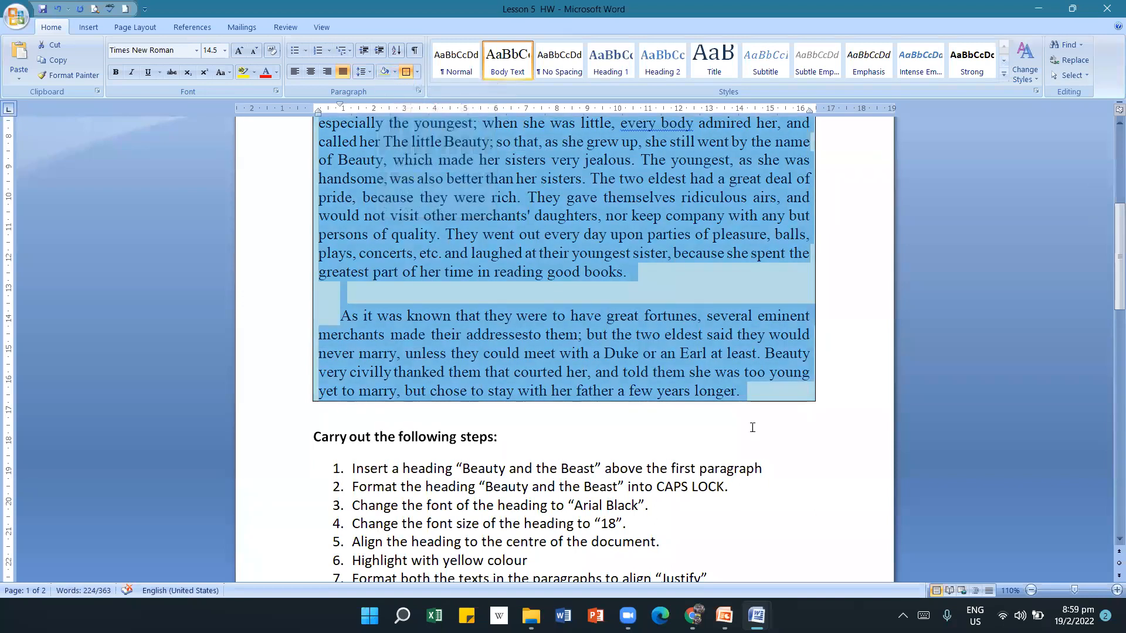
pyautogui.click(801, 421)
# Set the line spacing of both story paragraphs to 1.5 and remove the space before them.
pyautogui.scroll(-4, 786, 425)
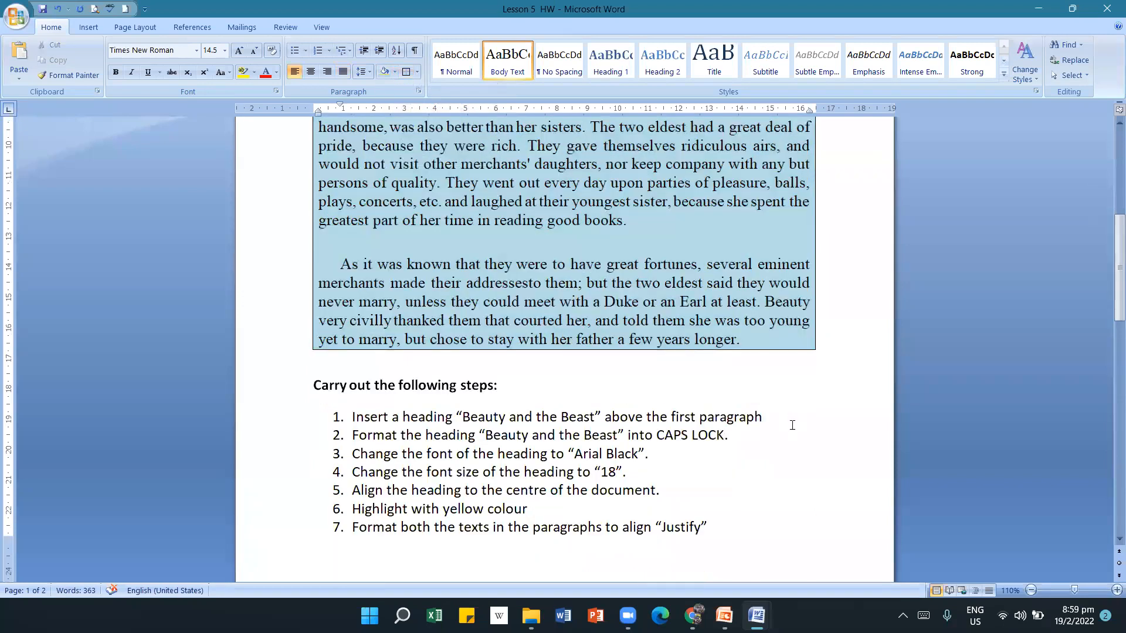
pyautogui.scroll(-1, 768, 439)
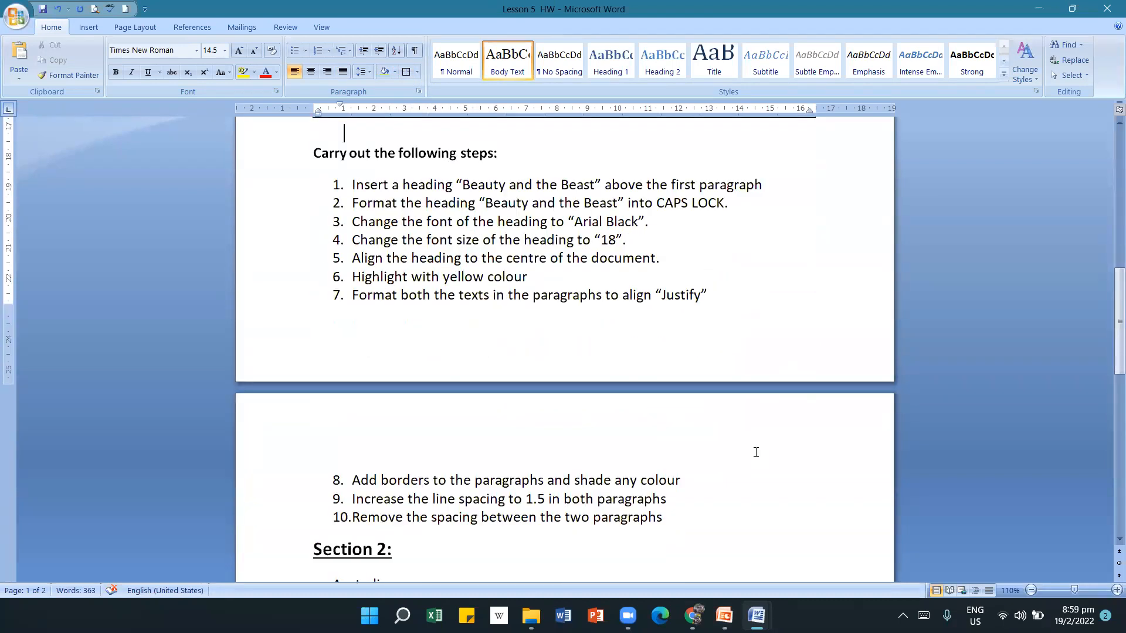
pyautogui.scroll(-1, 756, 453)
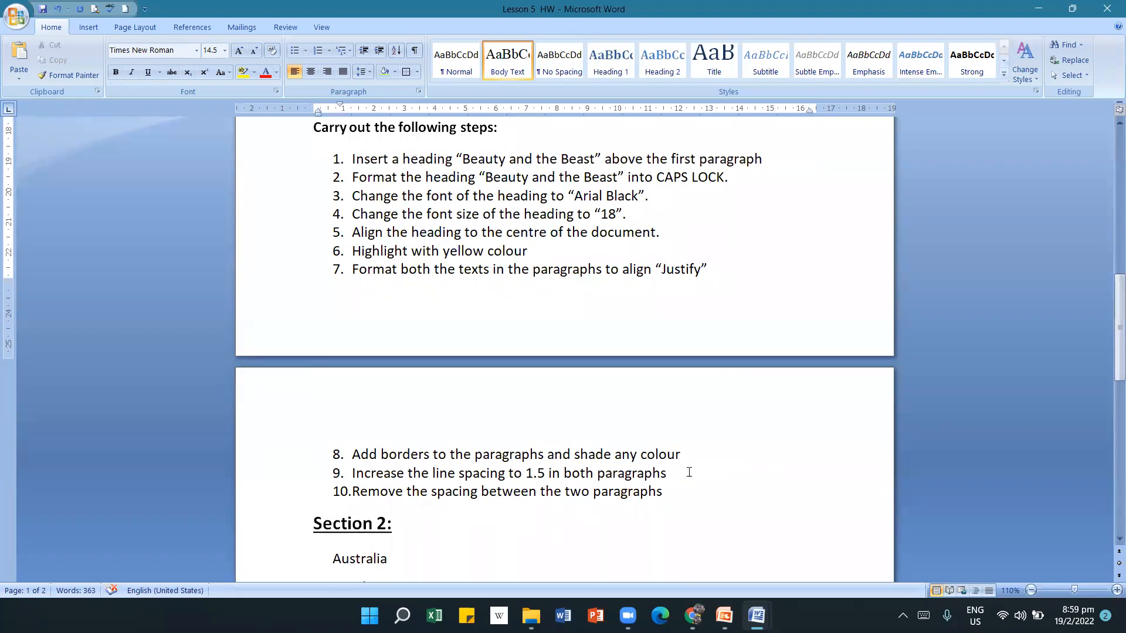
pyautogui.scroll(5, 689, 472)
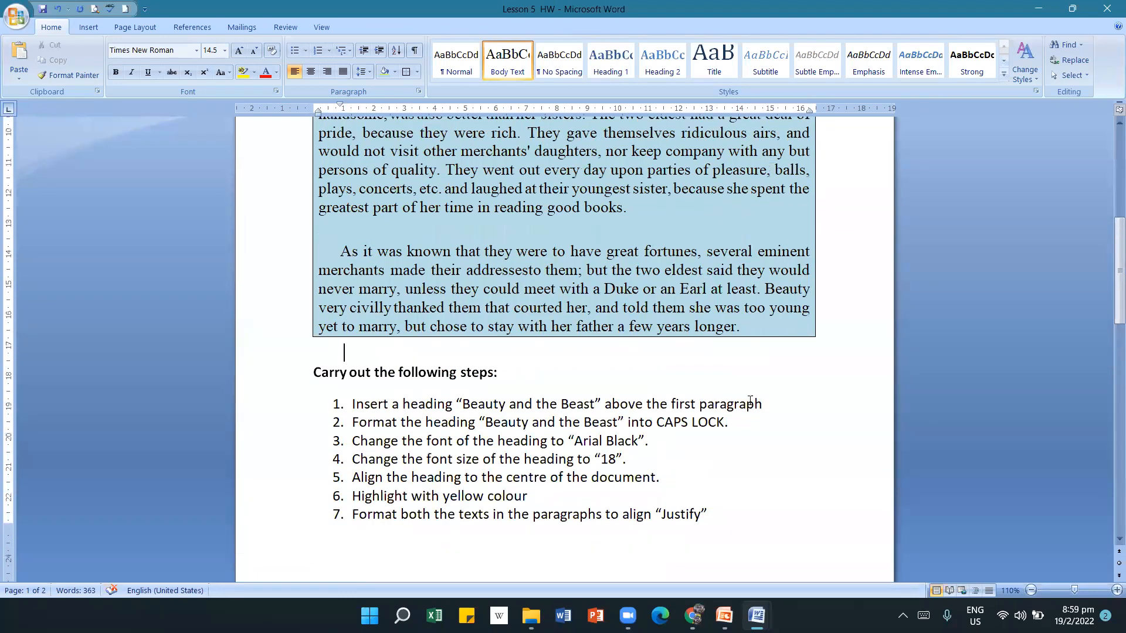
pyautogui.scroll(3, 750, 401)
pyautogui.click(357, 187)
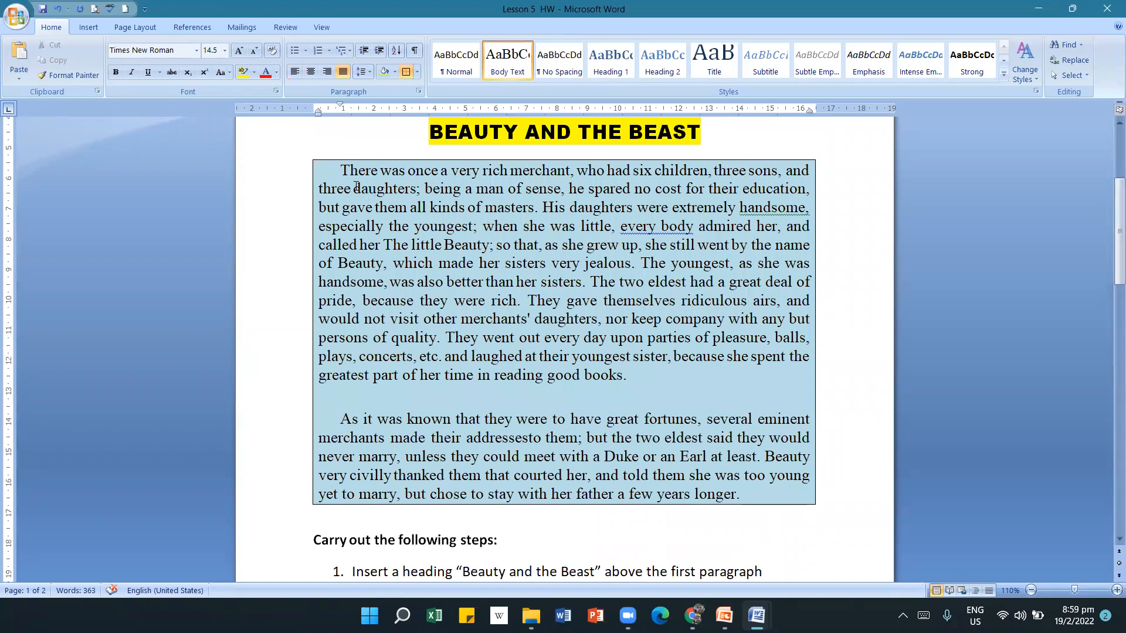
pyautogui.moveTo(339, 169)
pyautogui.mouseDown()
pyautogui.moveTo(577, 469)
pyautogui.moveTo(727, 512)
pyautogui.moveTo(738, 497)
pyautogui.mouseUp()
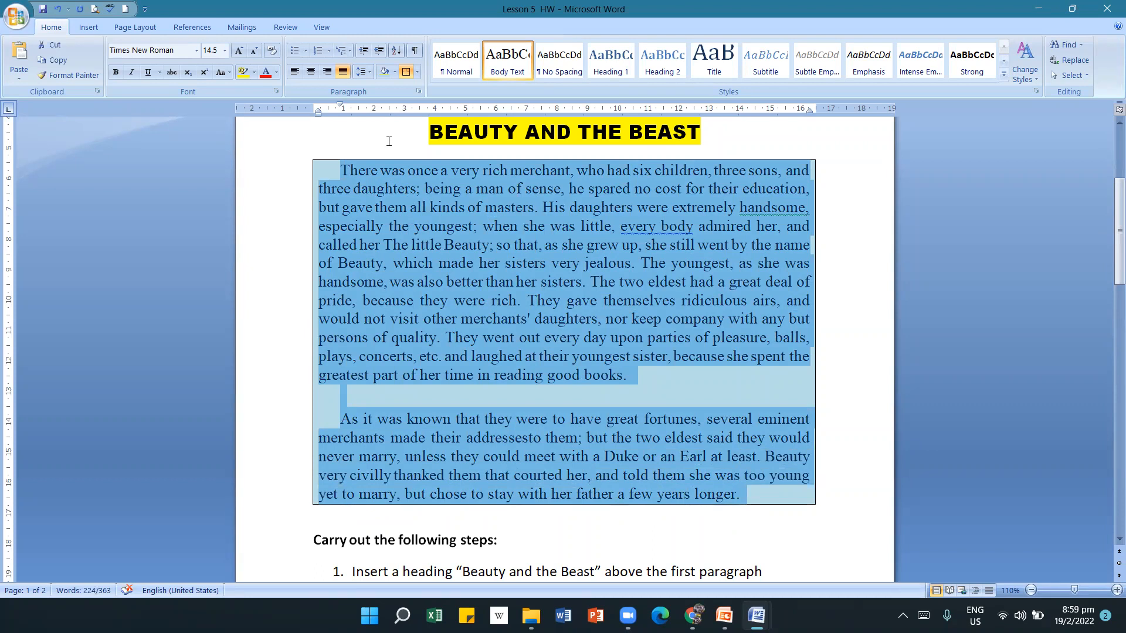
pyautogui.click(363, 71)
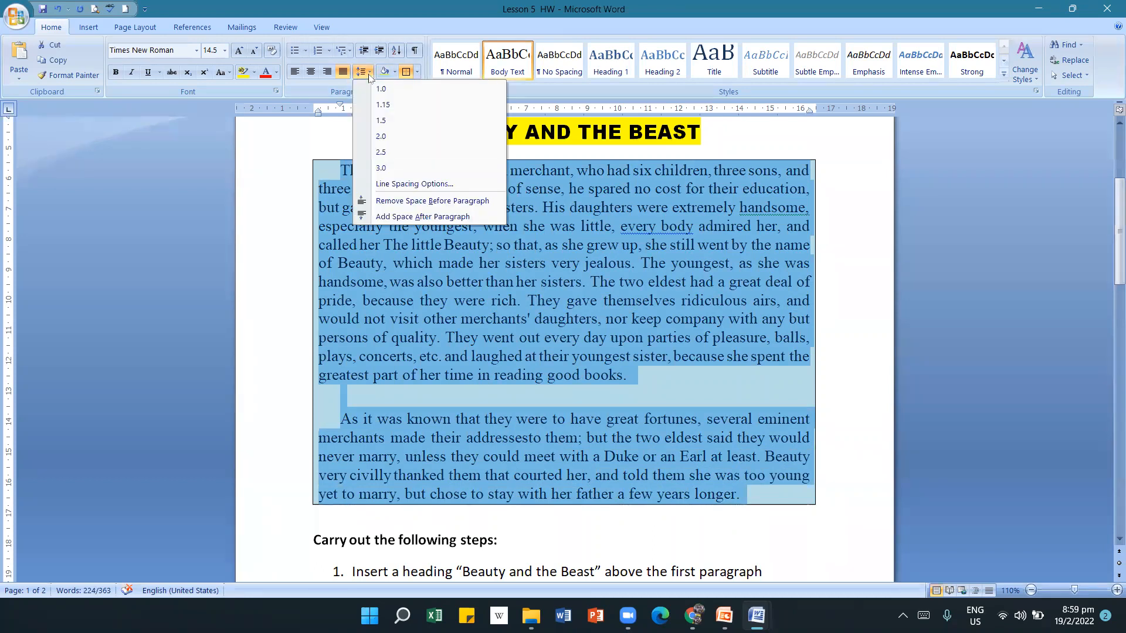
pyautogui.click(384, 122)
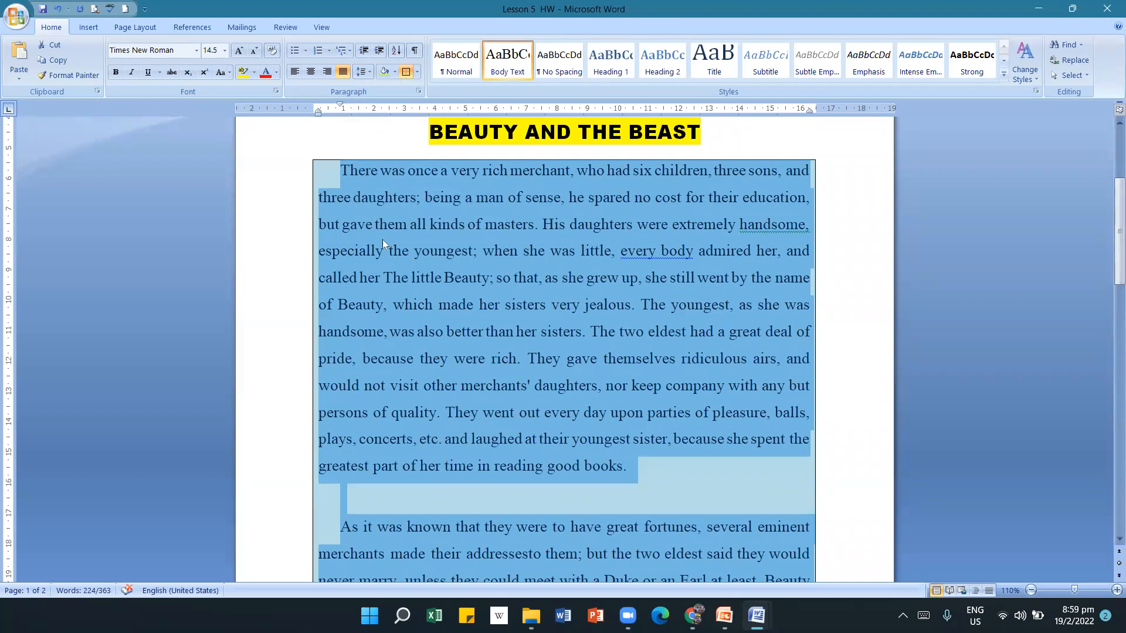
pyautogui.click(362, 71)
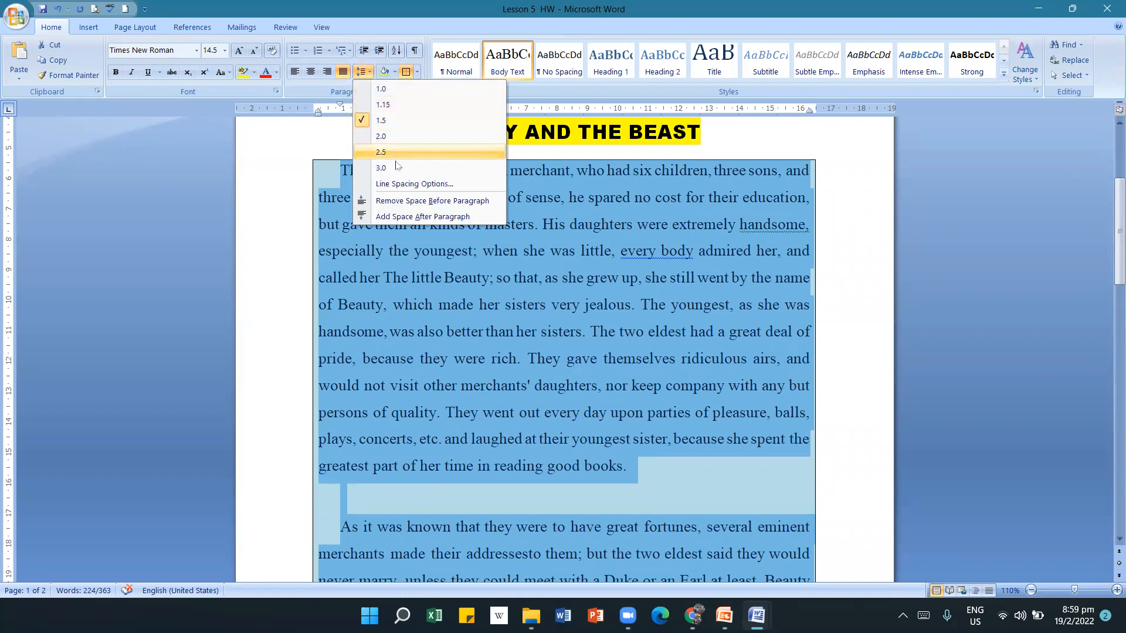
pyautogui.click(432, 202)
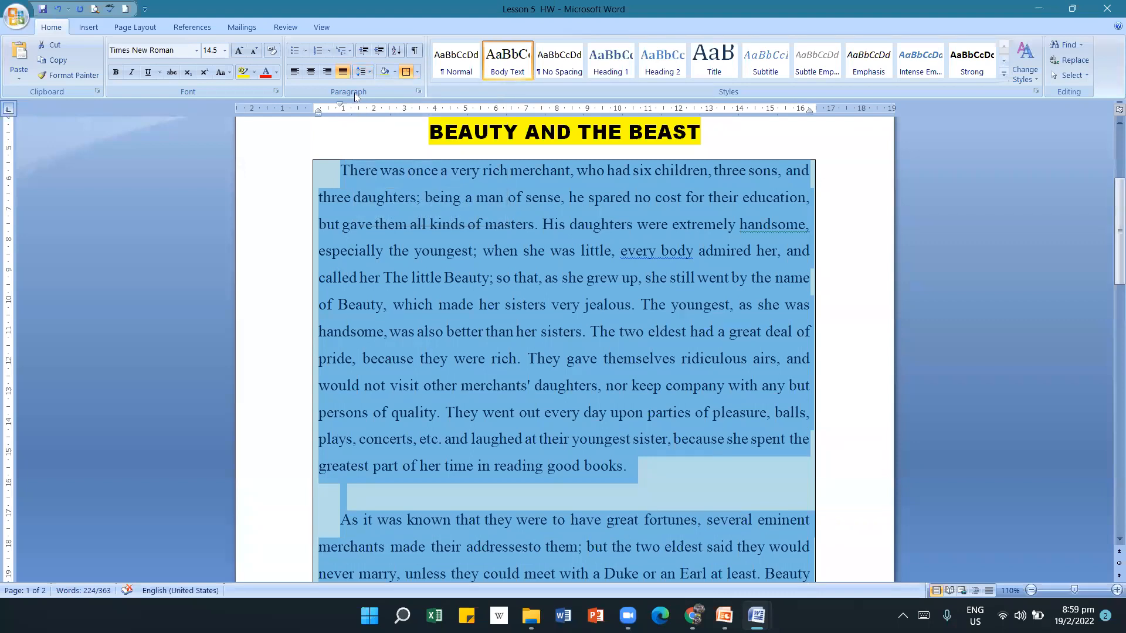
# Try adding space after the two story paragraphs and take that added space away again.
pyautogui.click(363, 71)
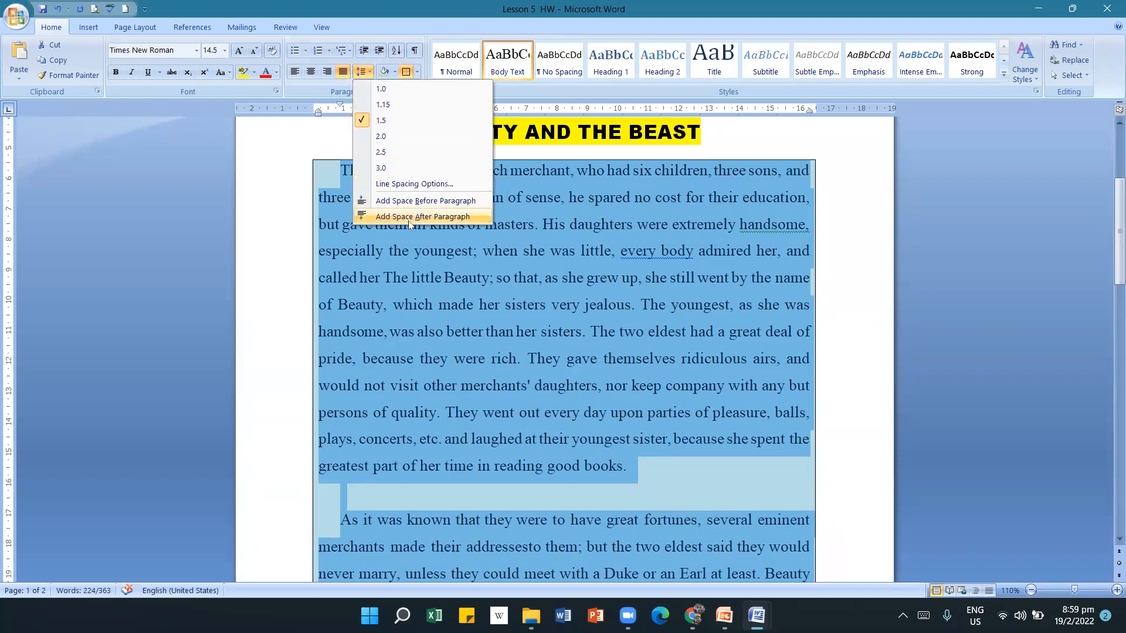
pyautogui.click(419, 217)
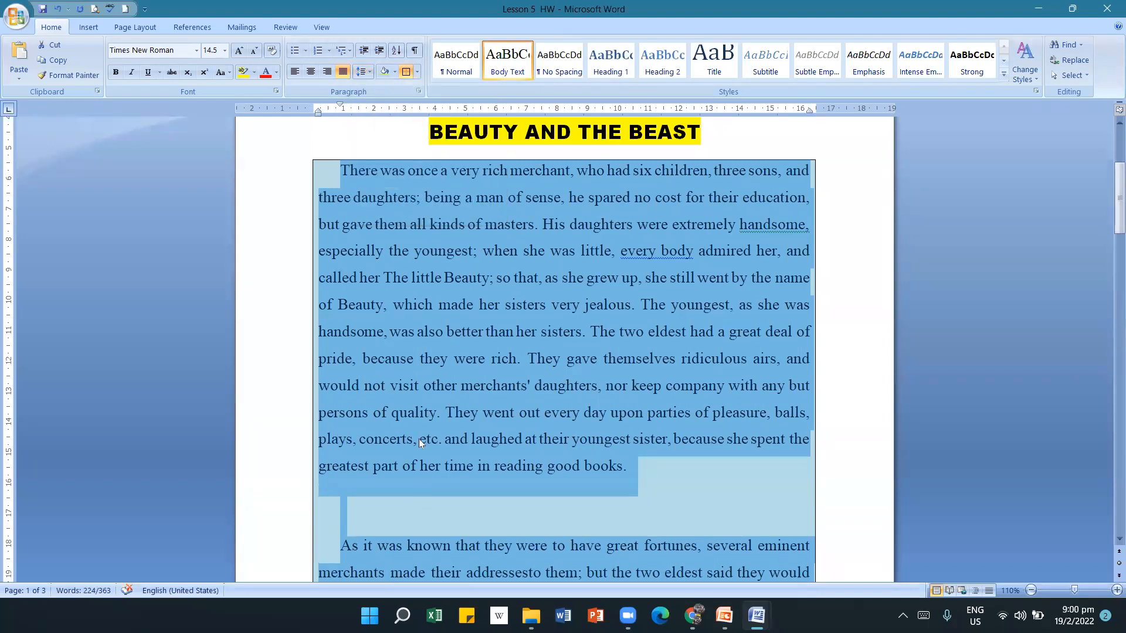
pyautogui.click(362, 72)
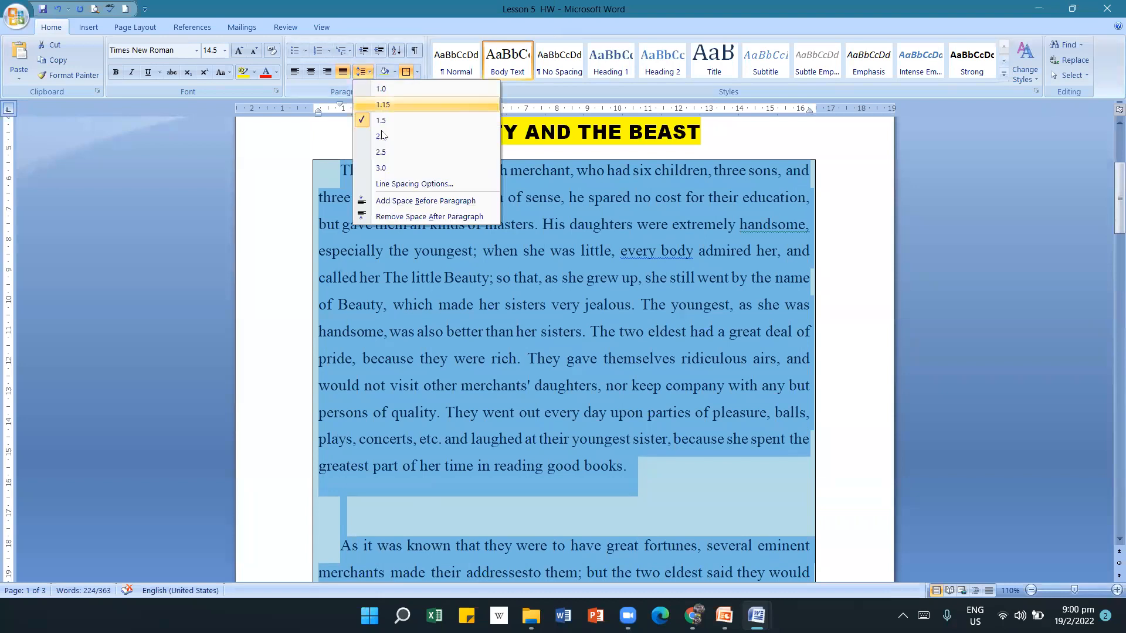
pyautogui.click(411, 216)
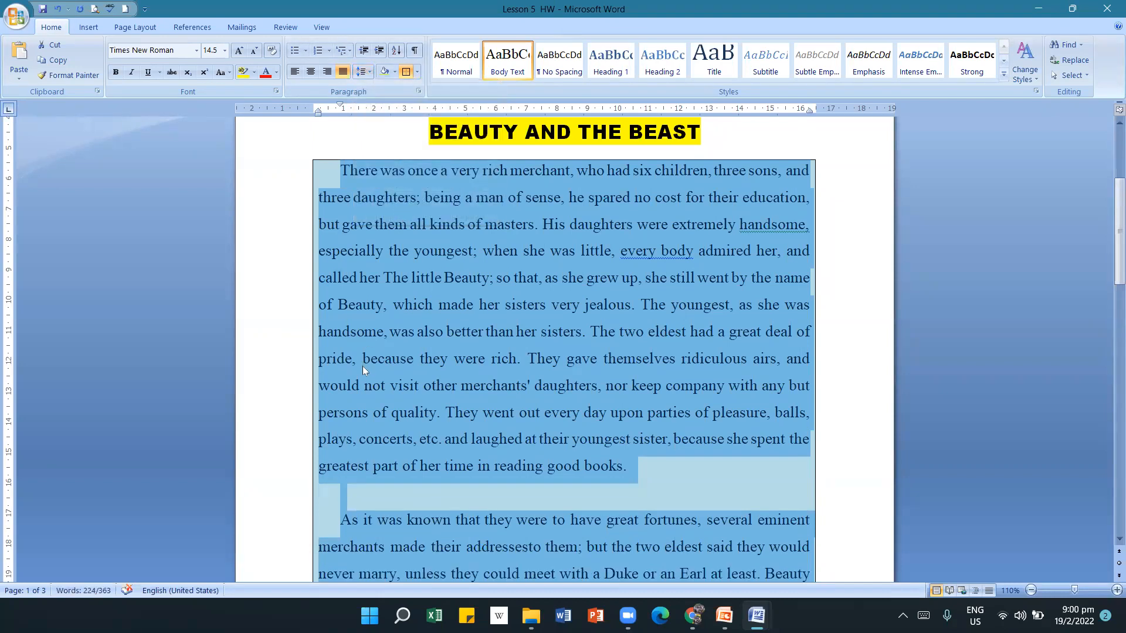
# Delete the blank line between the two story paragraphs.
pyautogui.click(374, 504)
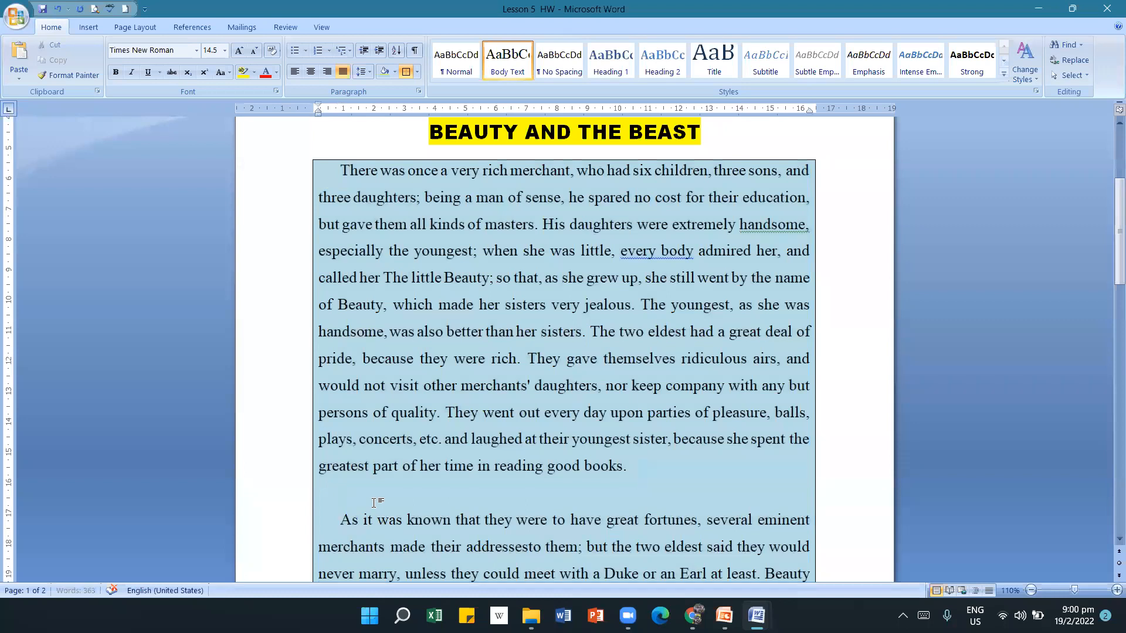
pyautogui.press('BackSpace')
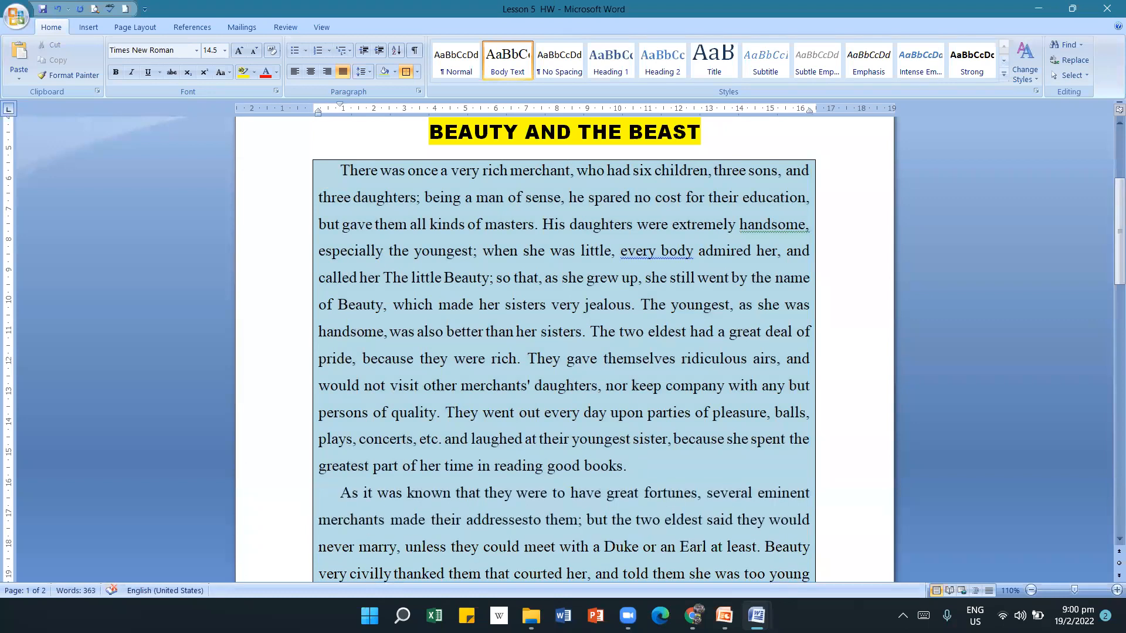
# Check the formatted heading and story paragraphs of Section 1 against the ten listed instructions.
pyautogui.scroll(-3, 546, 381)
pyautogui.scroll(-8, 546, 381)
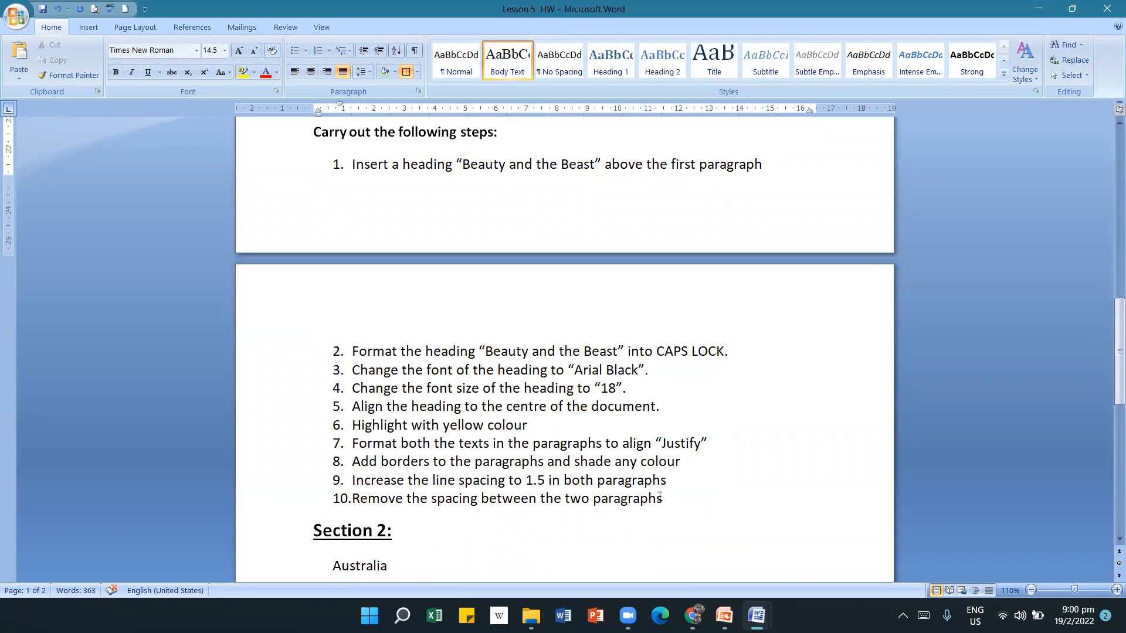
pyautogui.scroll(5, 737, 420)
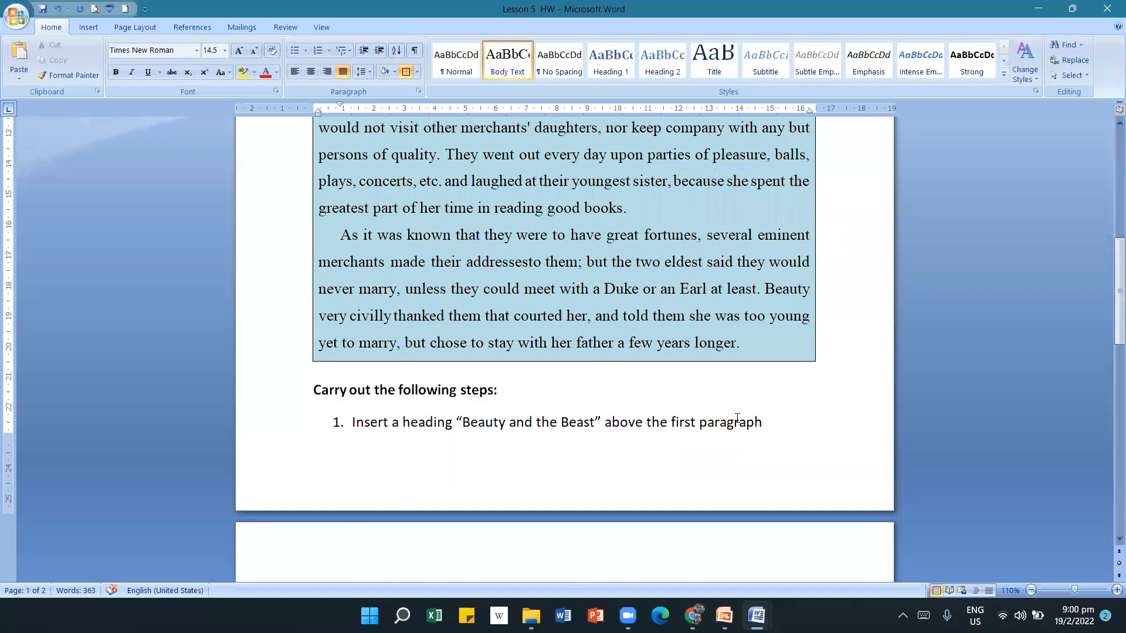
pyautogui.scroll(7, 737, 417)
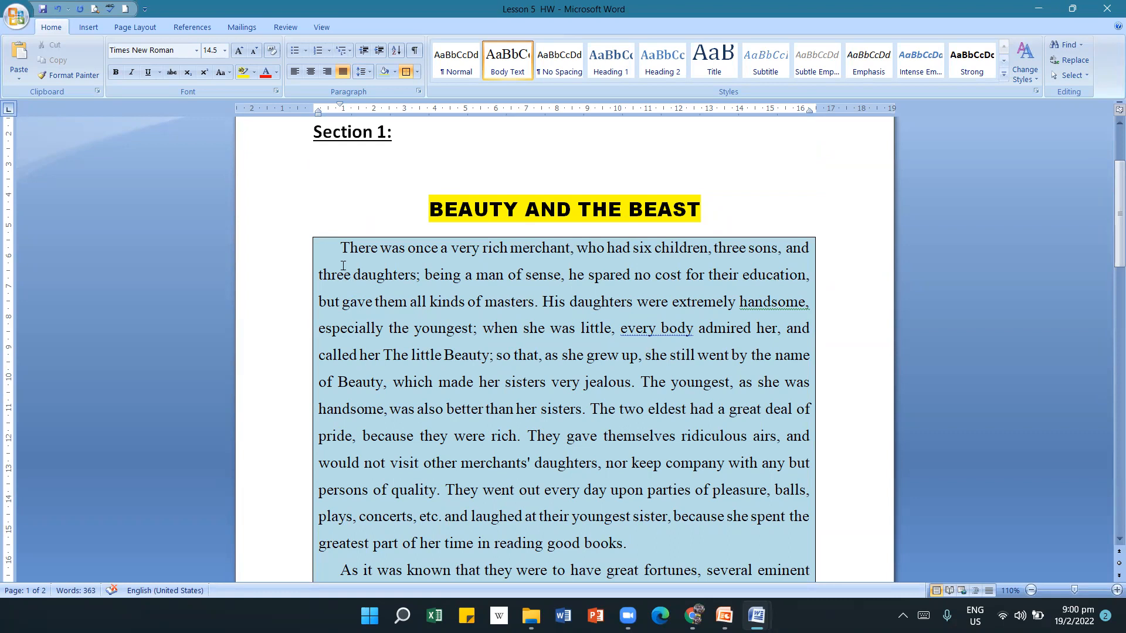
pyautogui.scroll(-2, 626, 456)
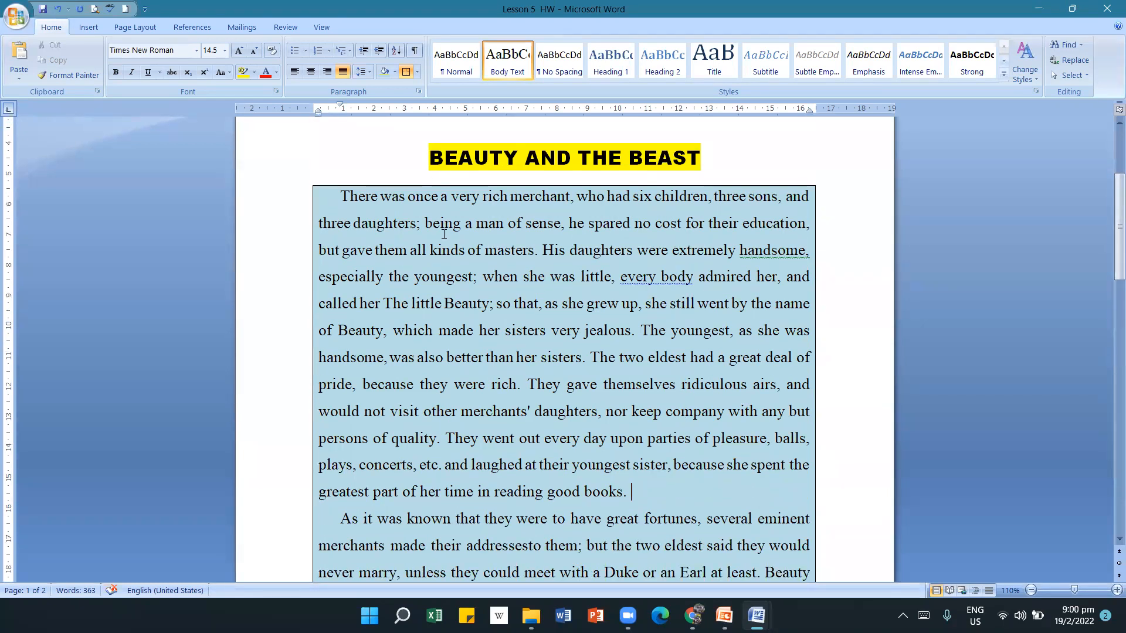
pyautogui.scroll(-1, 716, 287)
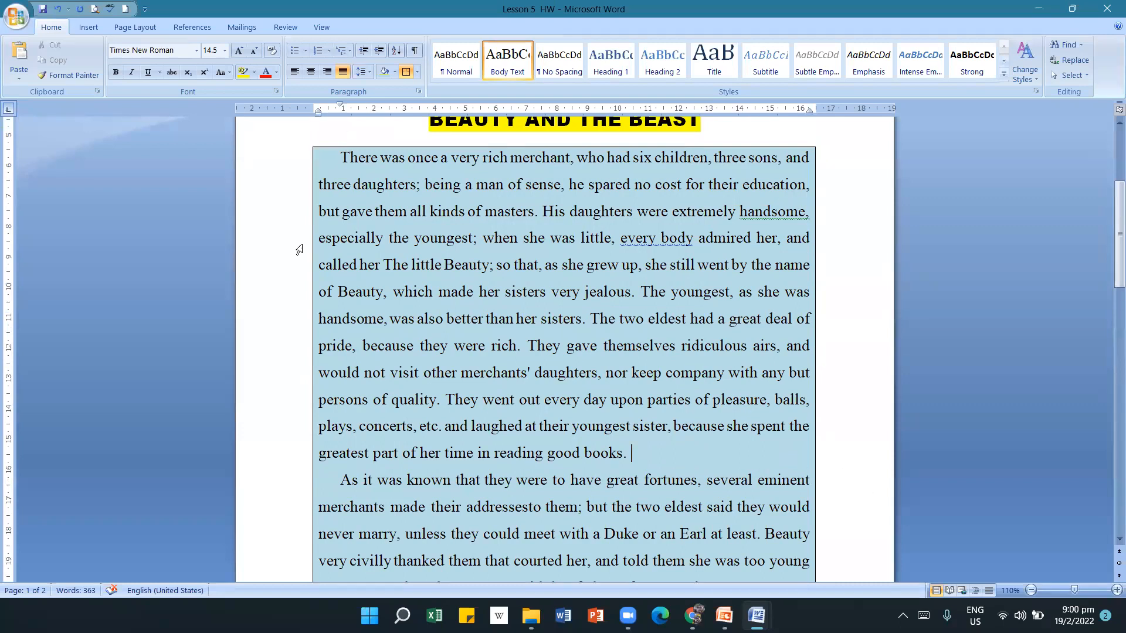
pyautogui.scroll(-3, 628, 420)
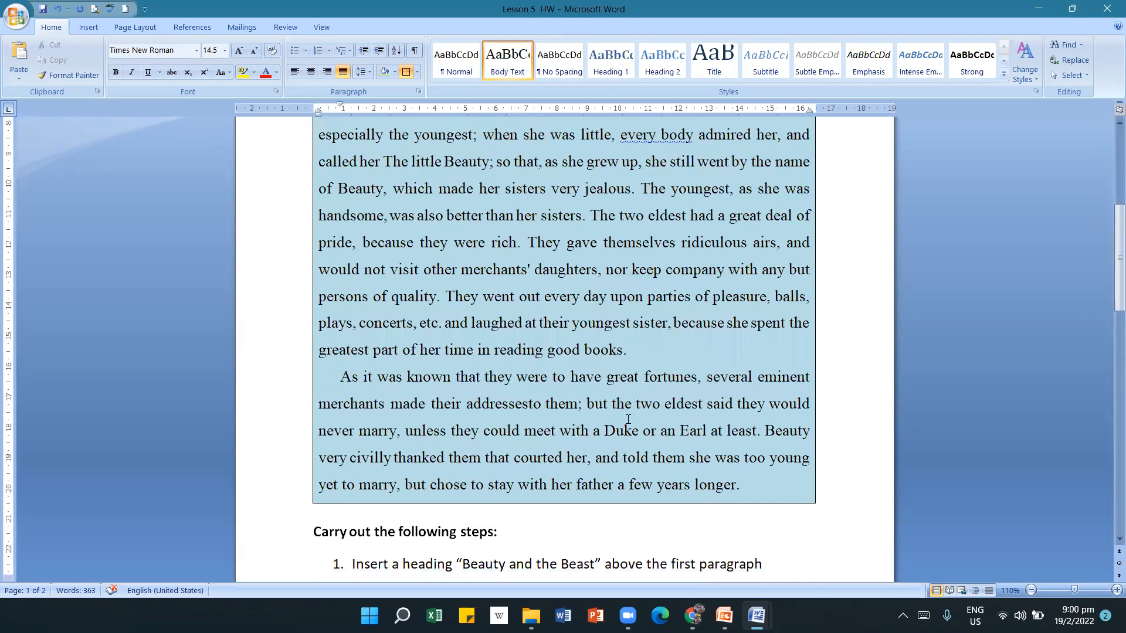
pyautogui.scroll(-1, 628, 420)
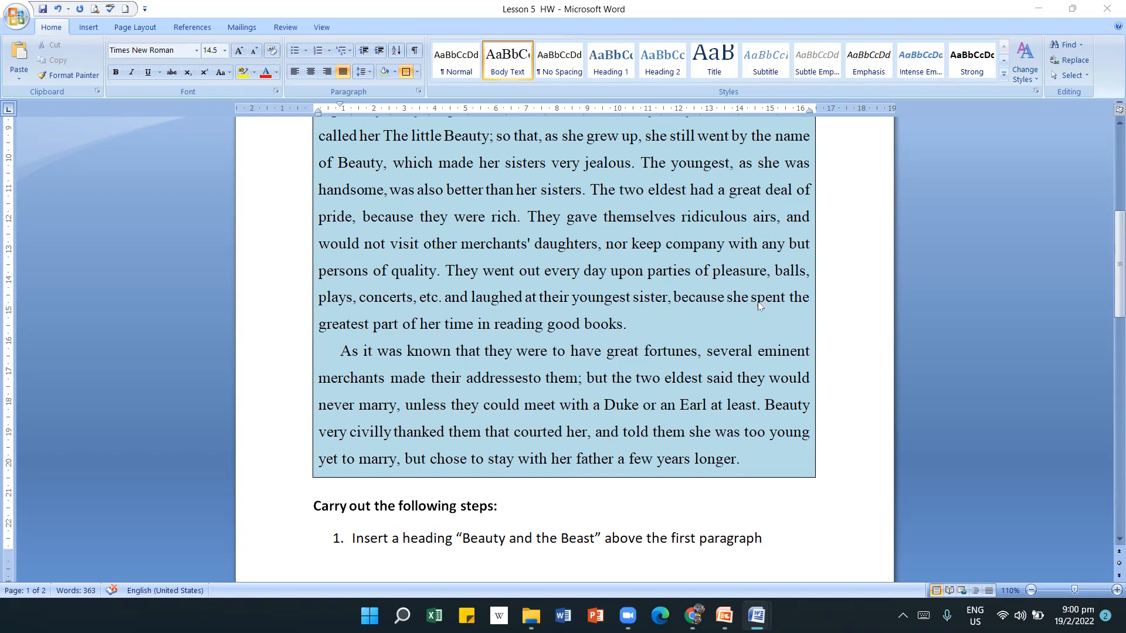
# Apply 1., 2., 3. numbering to the Section 2 country list from Australia to Germany.
pyautogui.scroll(-3, 729, 378)
pyautogui.scroll(-6, 729, 378)
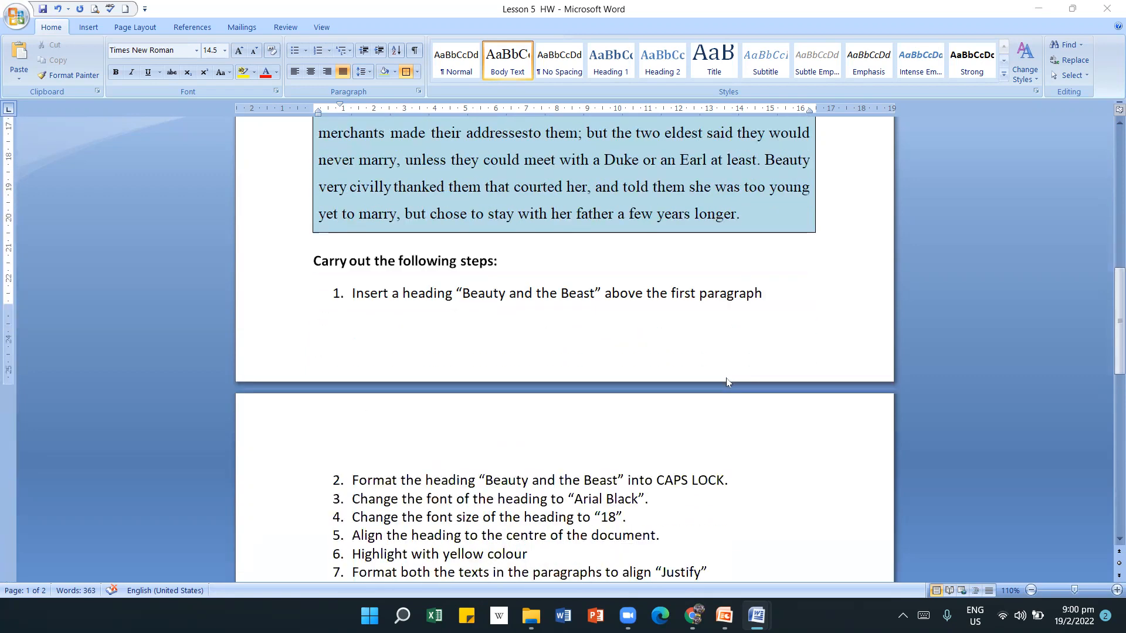
pyautogui.scroll(-2, 722, 397)
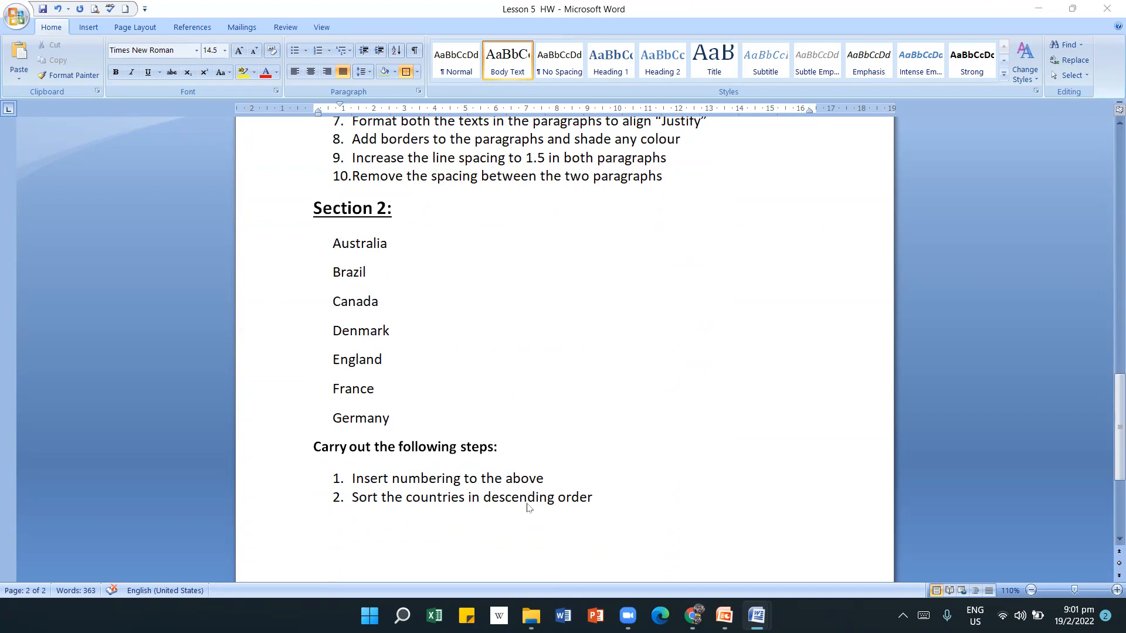
pyautogui.click(363, 385)
pyautogui.moveTo(332, 242); pyautogui.dragTo(387, 424)
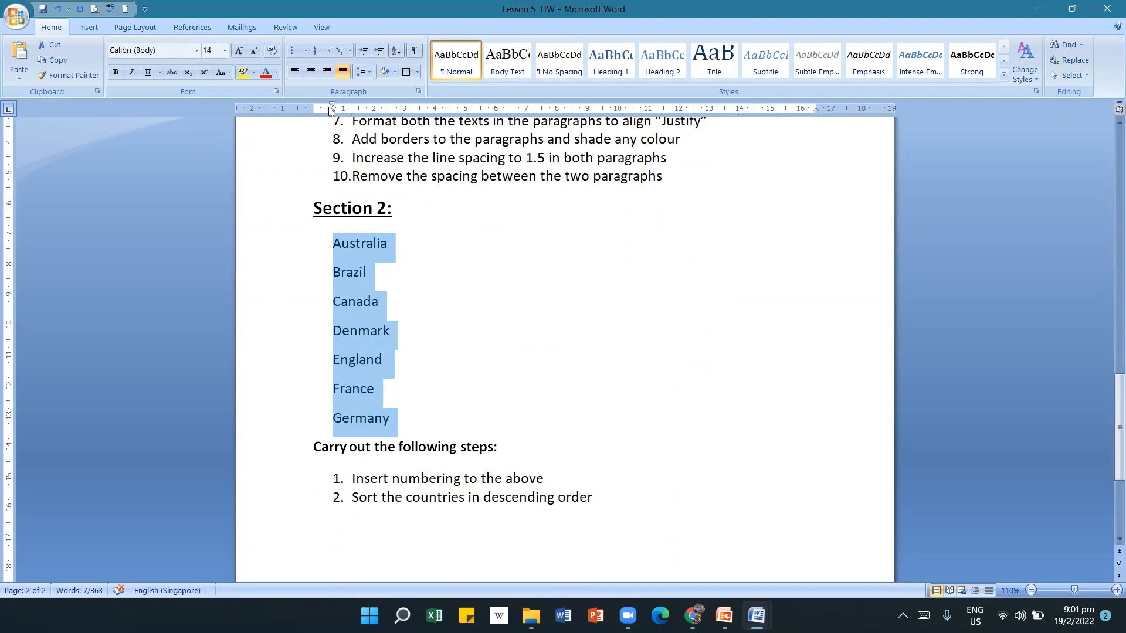
pyautogui.click(318, 52)
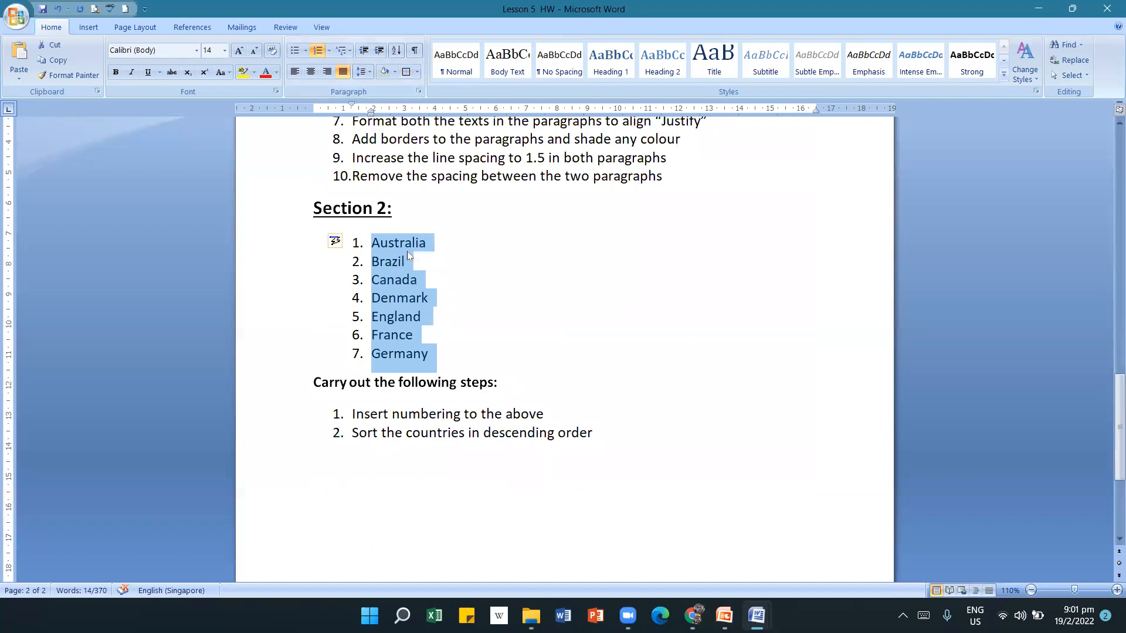
# Sort the numbered country list in Section 2 by paragraph text in descending order.
pyautogui.click(397, 54)
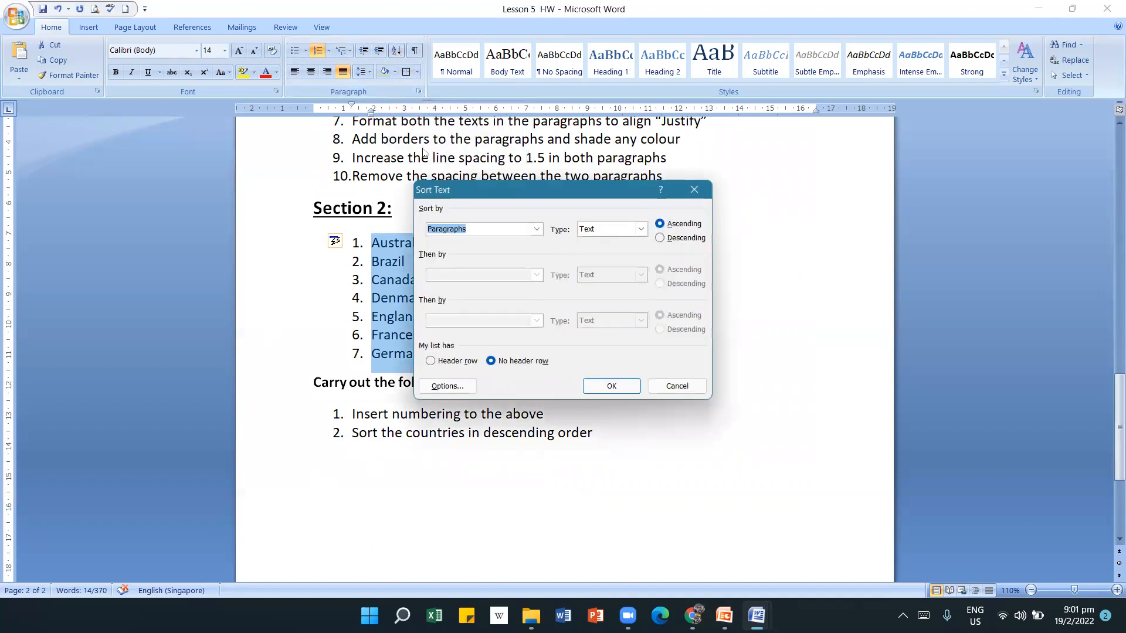
pyautogui.click(662, 240)
pyautogui.click(628, 387)
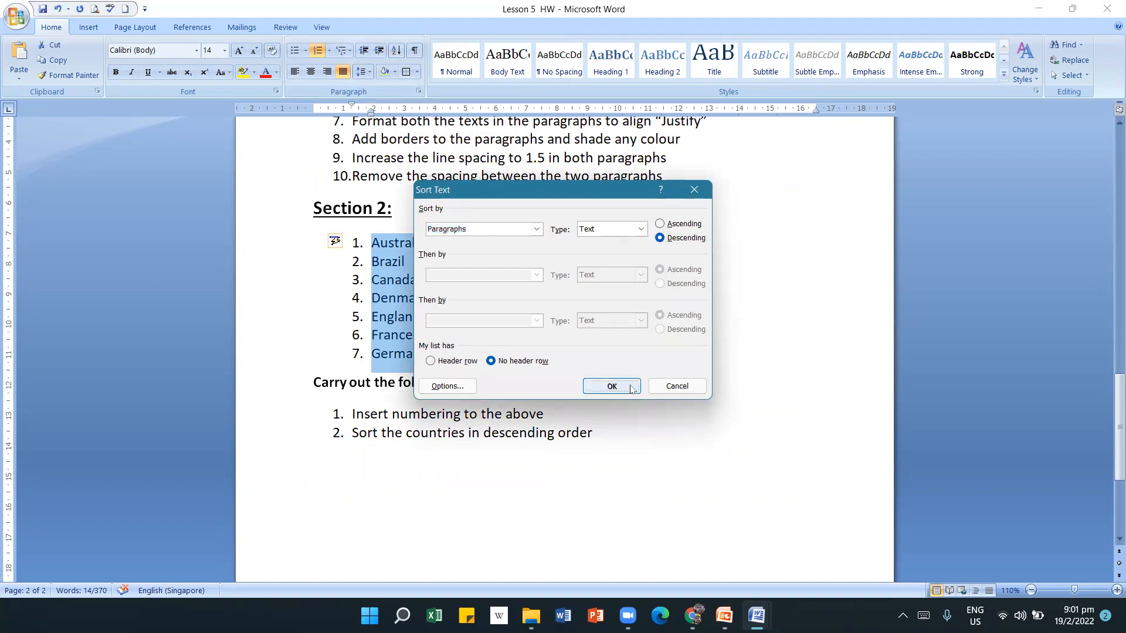
pyautogui.click(666, 332)
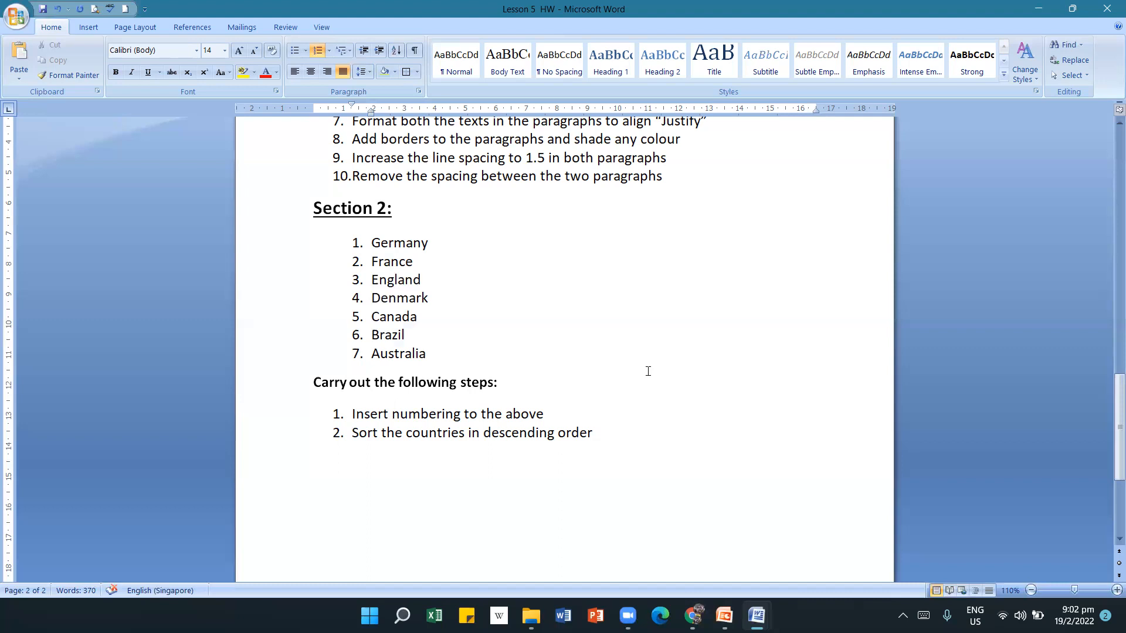
pyautogui.scroll(2, 661, 412)
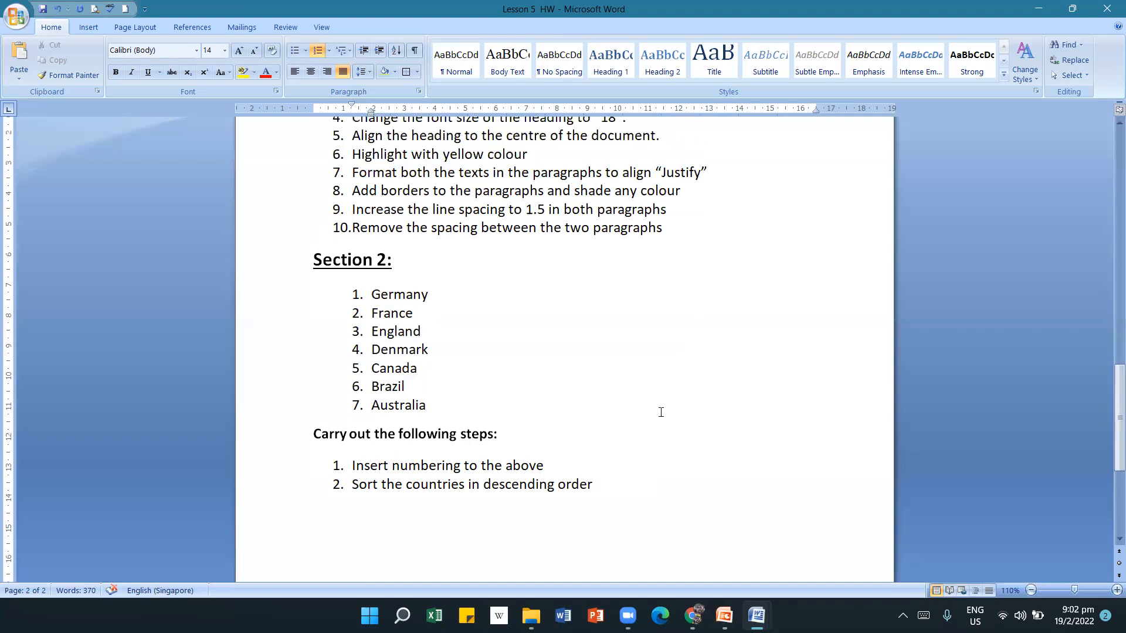
pyautogui.scroll(-3, 661, 413)
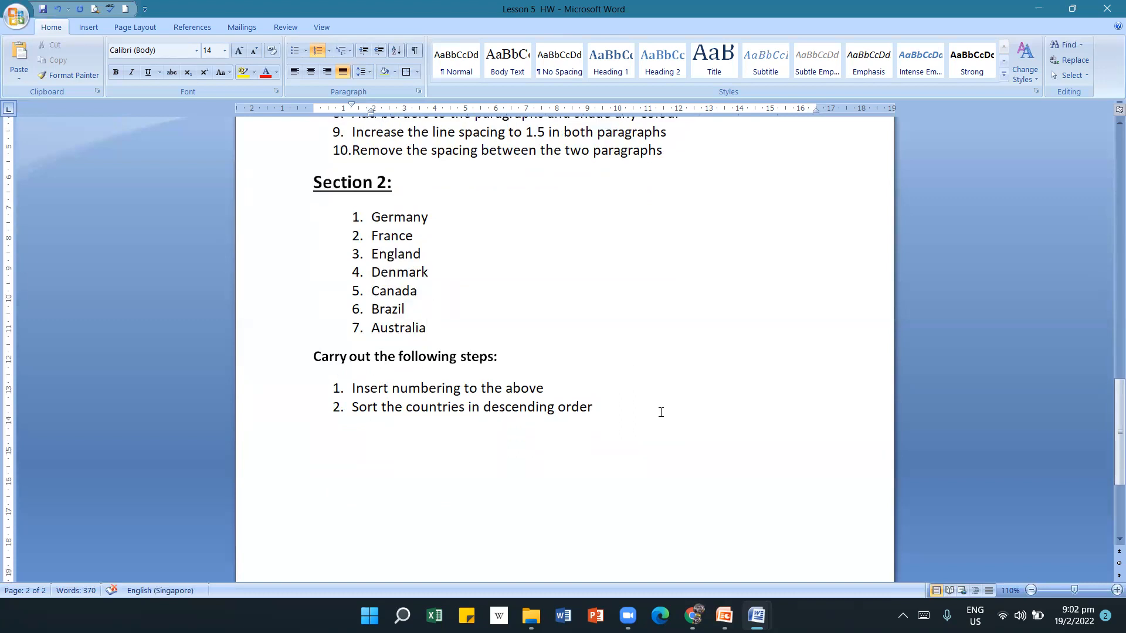
pyautogui.click(607, 461)
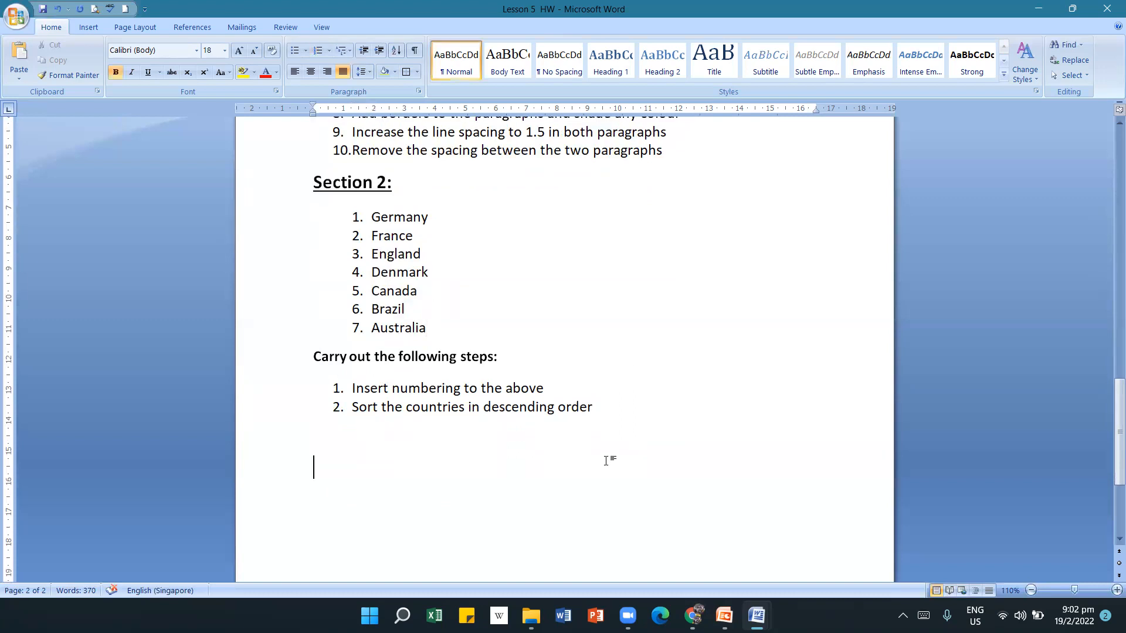
# Close the Lesson 5 HW document without saving the changes.
pyautogui.click(1107, 6)
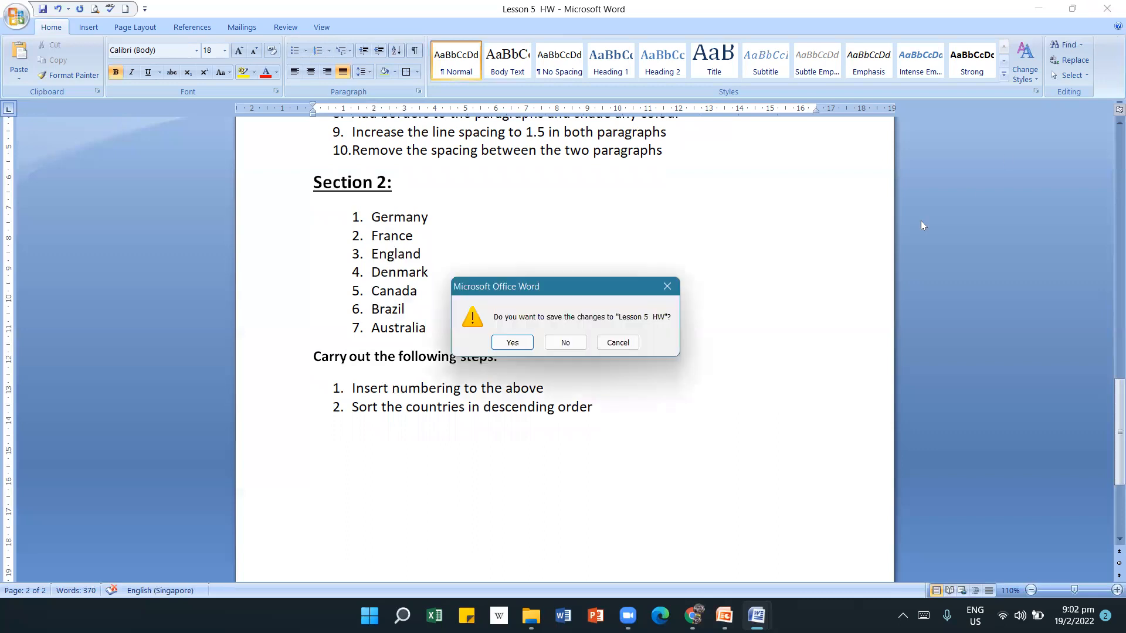
pyautogui.click(557, 344)
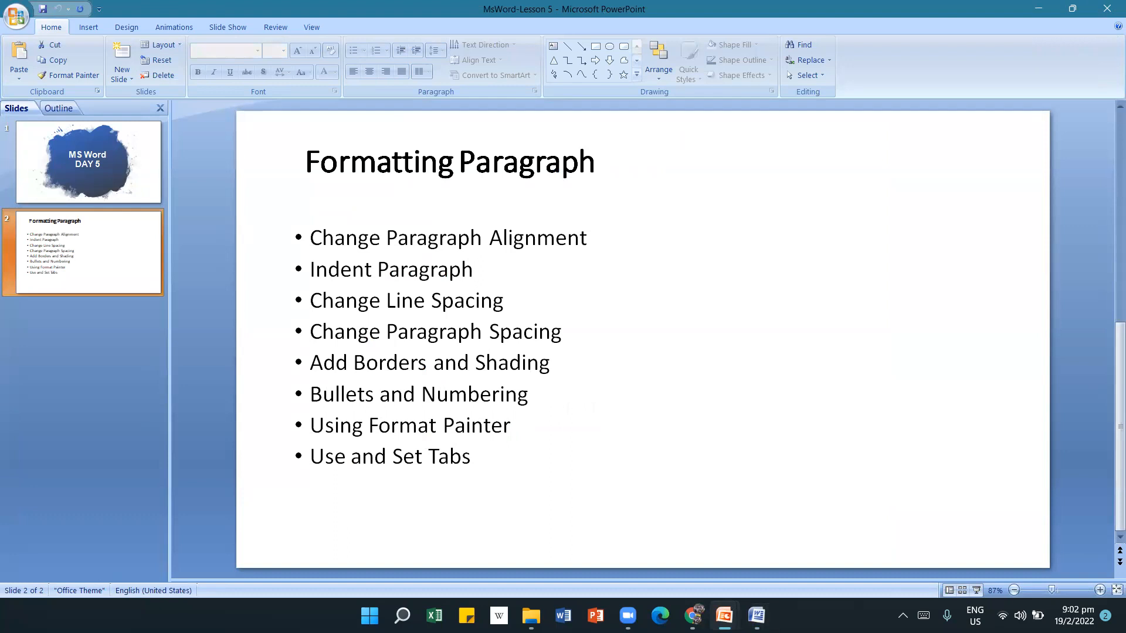
# Switch to the MsWord-Lesson 6 presentation in PowerPoint and show its Tables slide.
pyautogui.moveTo(725, 616)
pyautogui.click(694, 552)
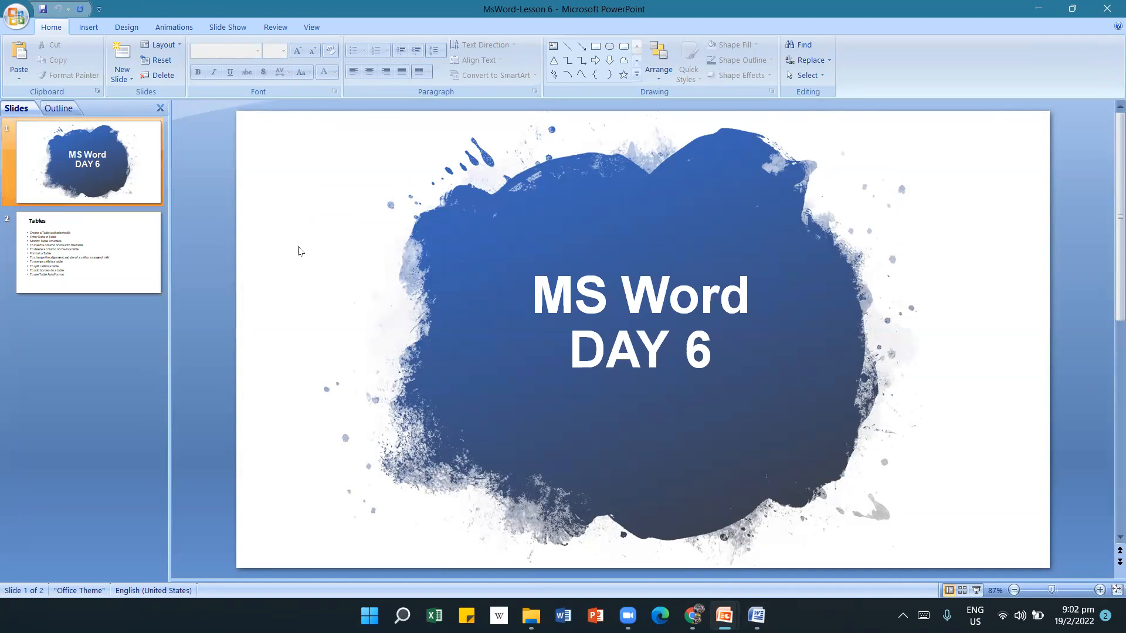
pyautogui.click(105, 263)
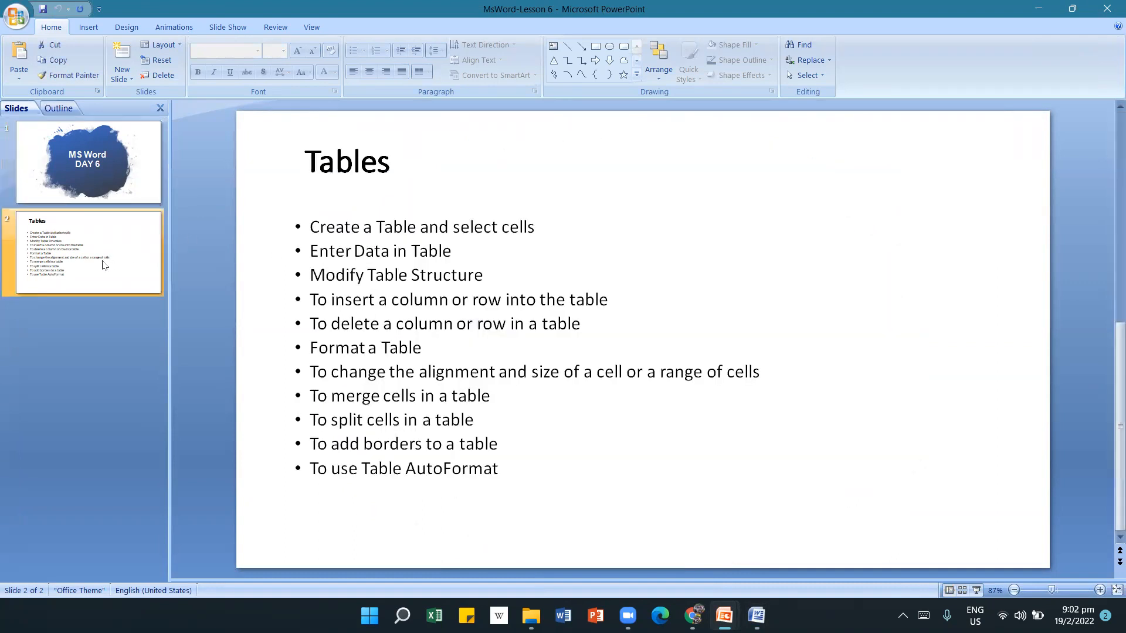
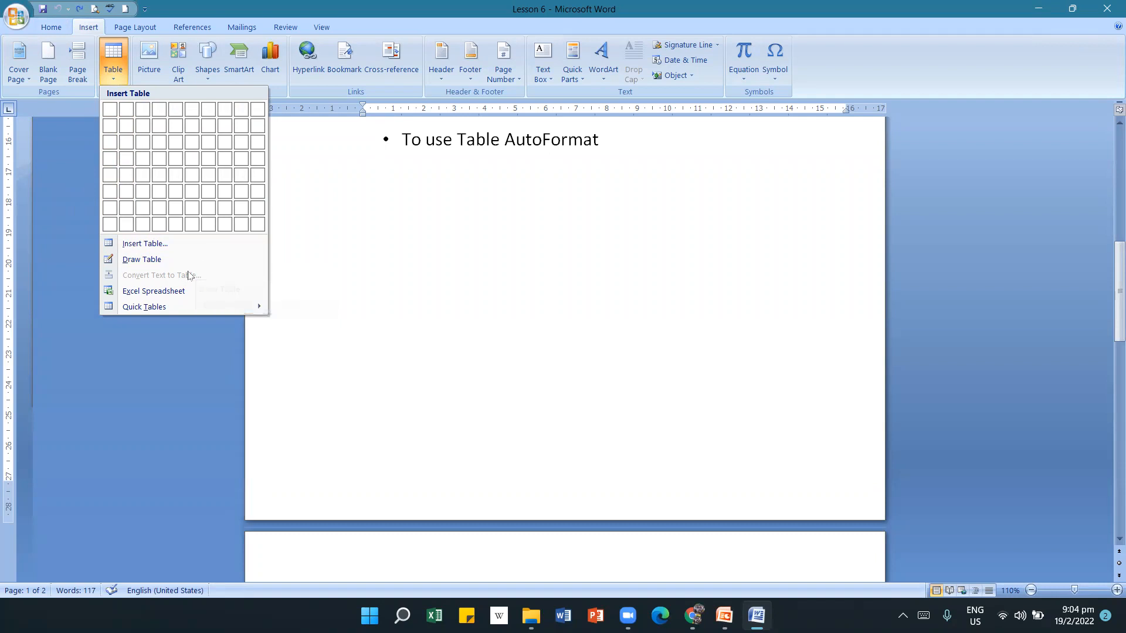
# Insert a table of 6 columns by 5 rows below the last bullet in the Lesson 6 Word document.
pyautogui.moveTo(255, 308)
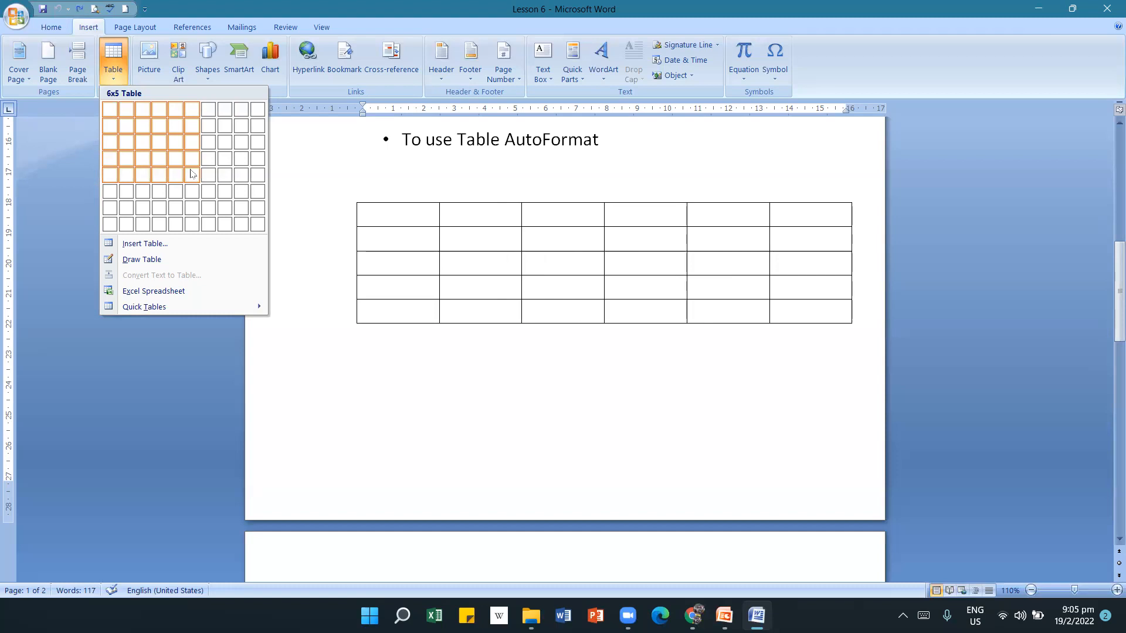
pyautogui.click(191, 173)
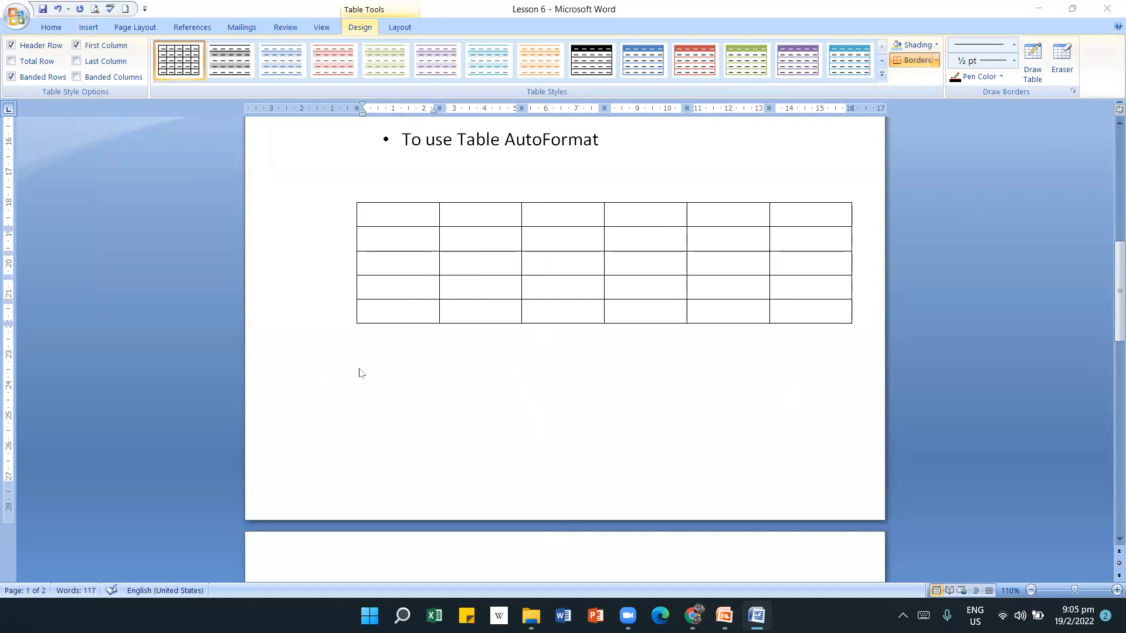
# Browse the built-in Quick Tables gallery for the line below the new table, and close it without inserting anything.
pyautogui.click(365, 346)
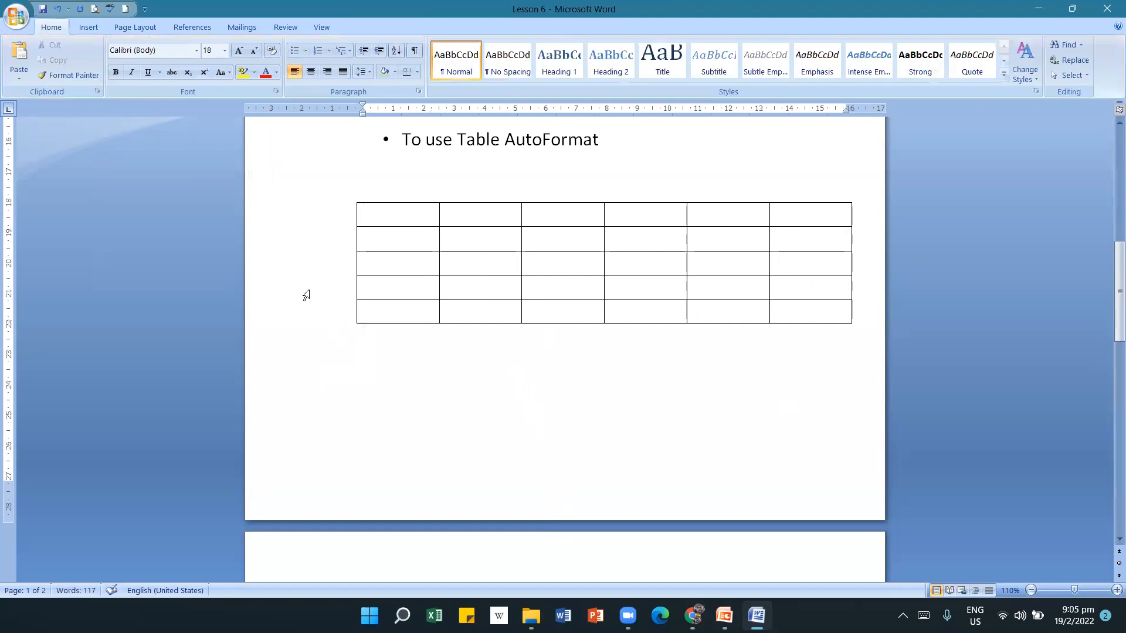
pyautogui.click(89, 27)
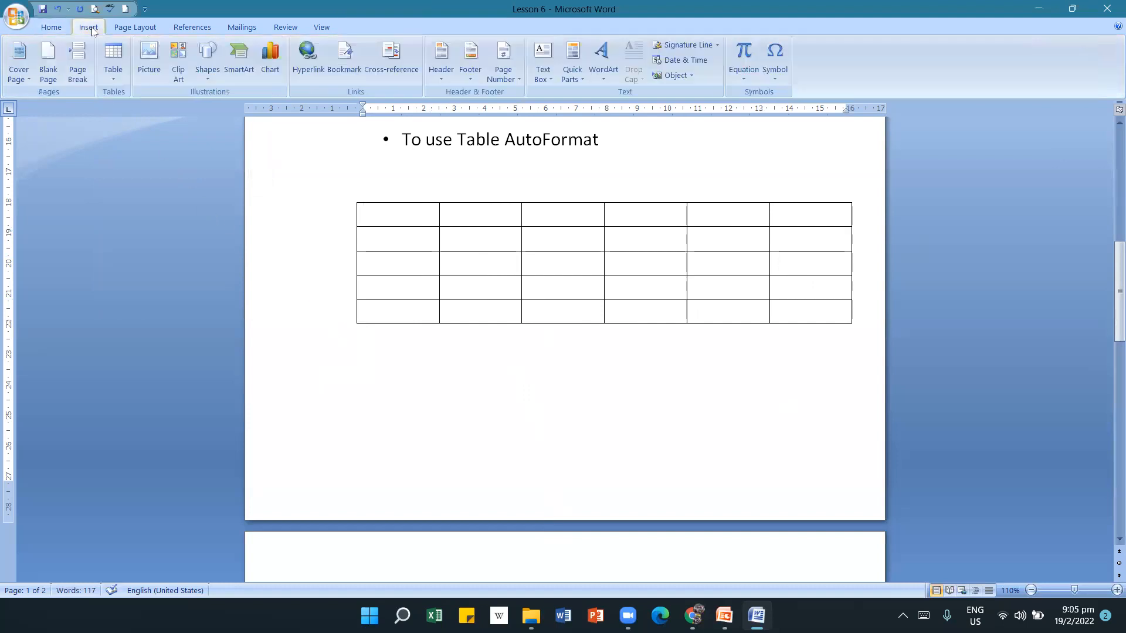
pyautogui.click(114, 82)
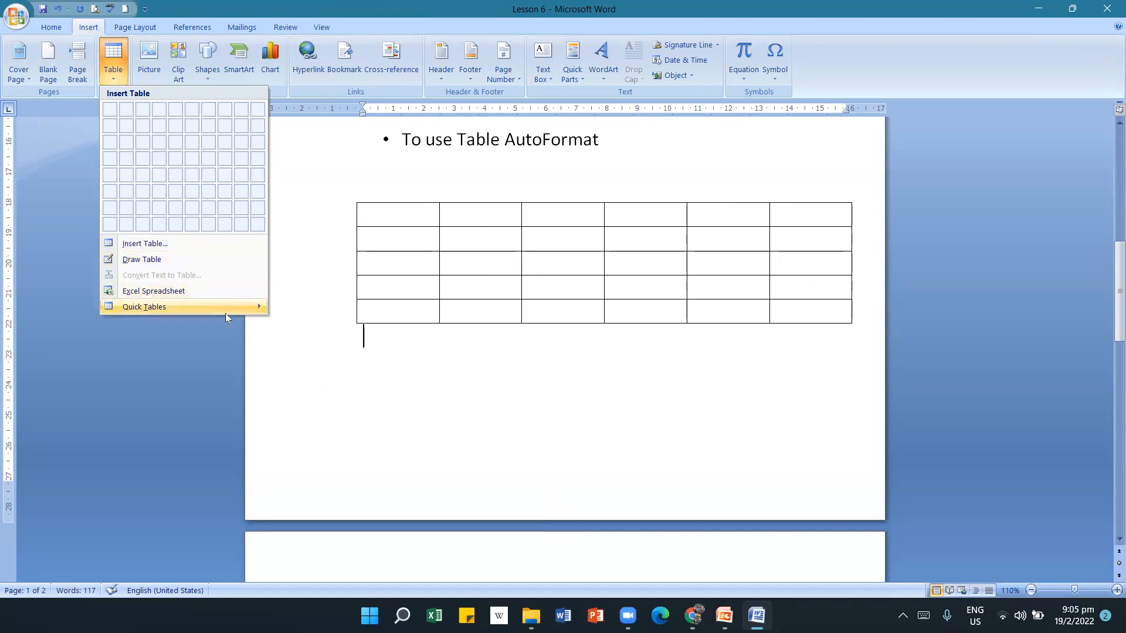
pyautogui.moveTo(225, 313)
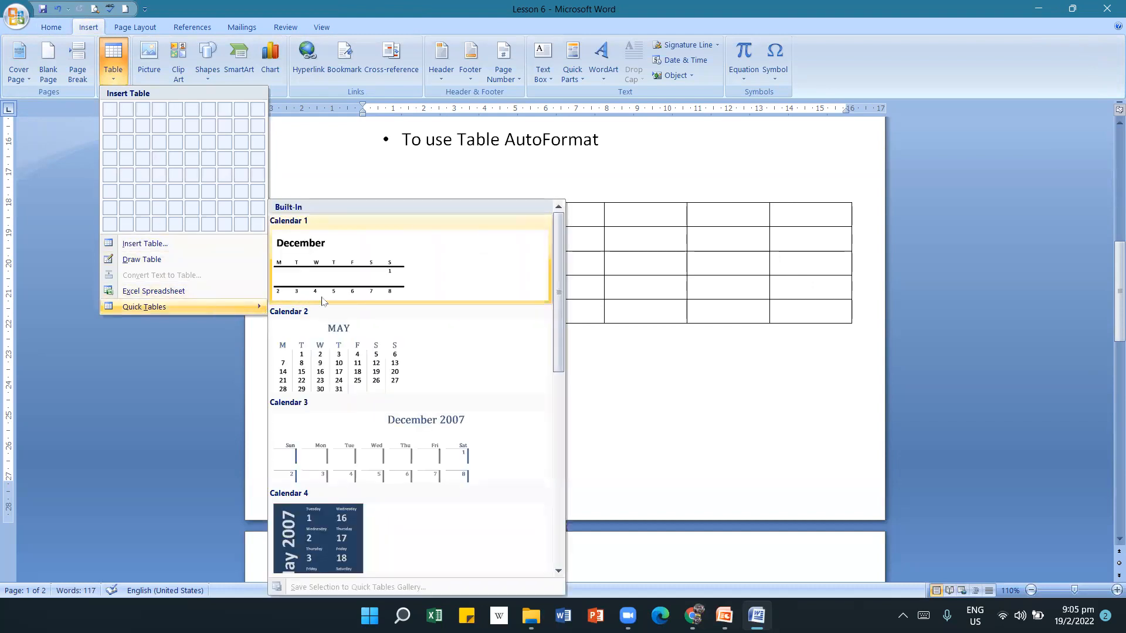
pyautogui.scroll(-5, 434, 376)
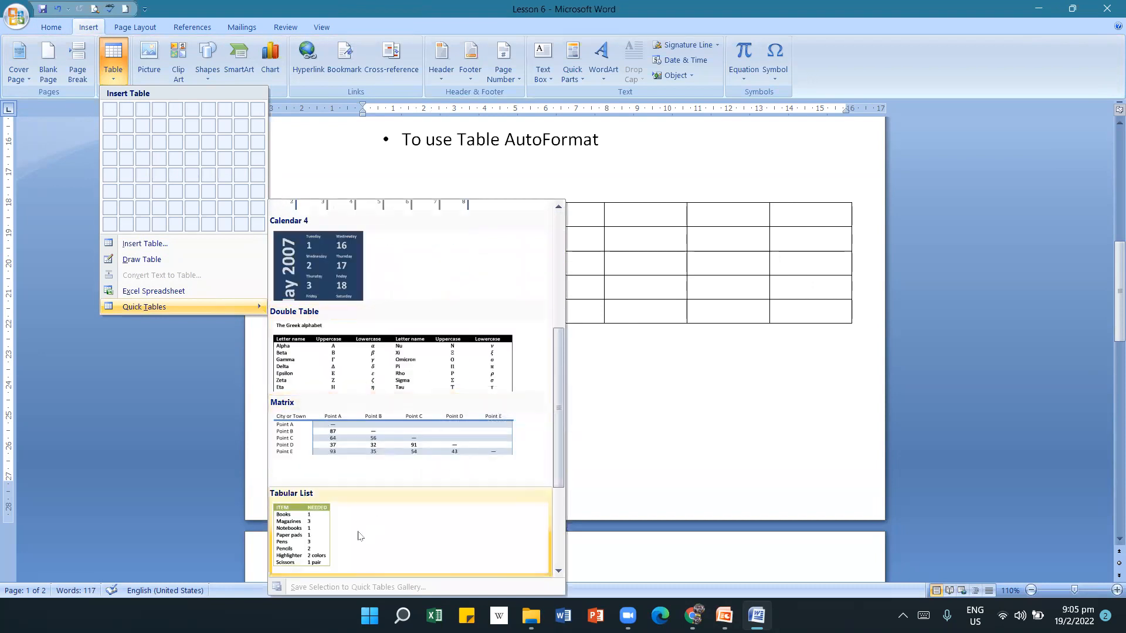
pyautogui.scroll(-3, 365, 474)
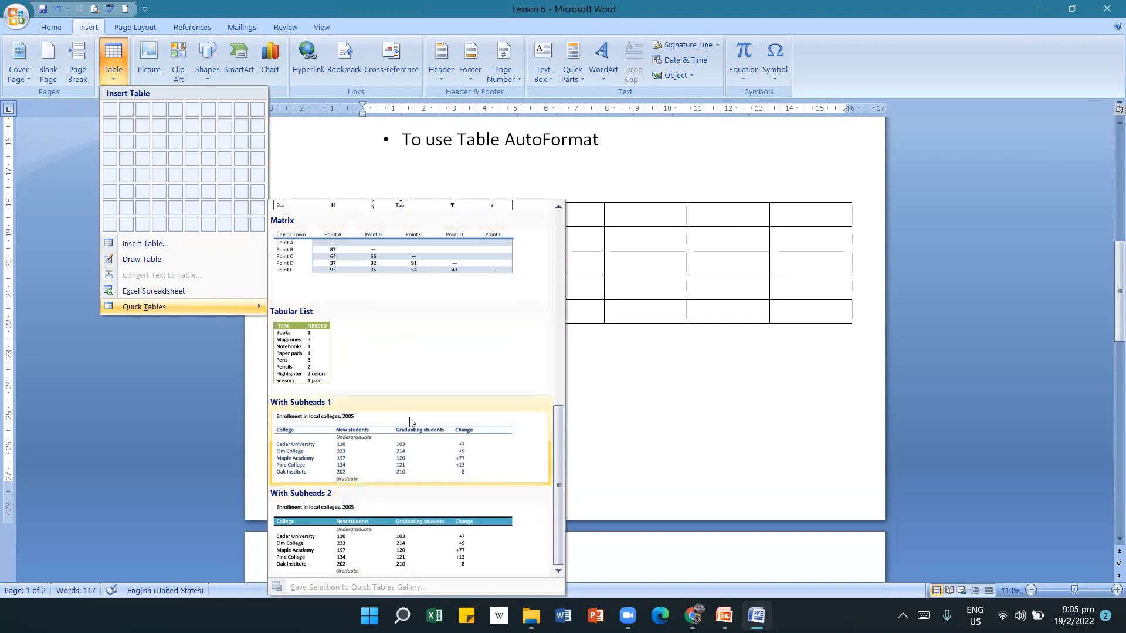
pyautogui.scroll(5, 474, 381)
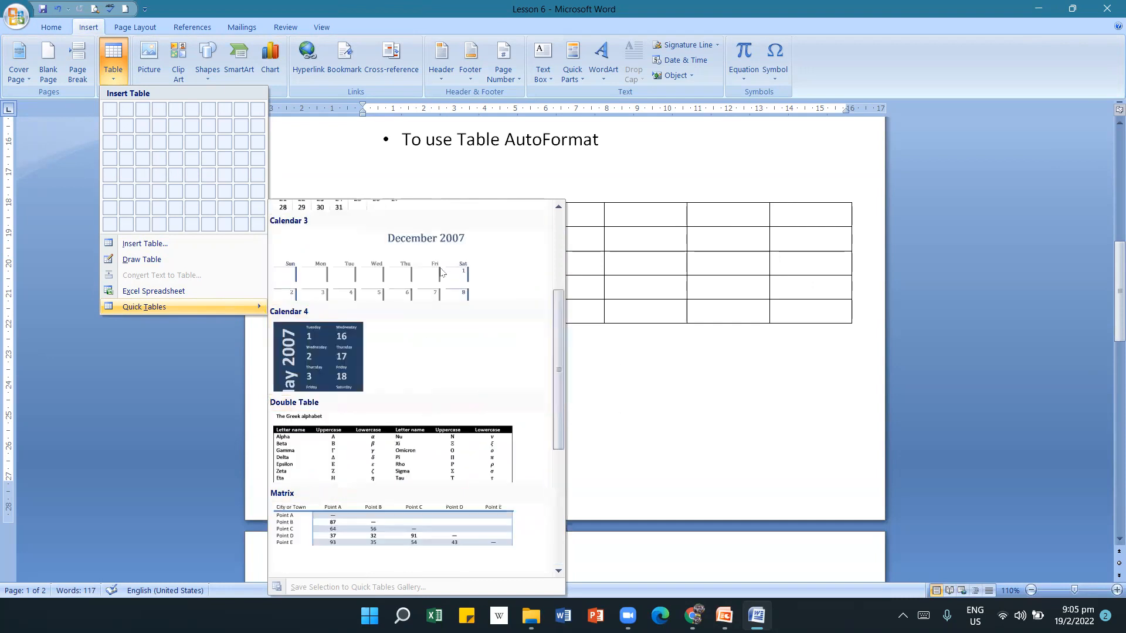
pyautogui.press('Escape')
pyautogui.press('Escape')
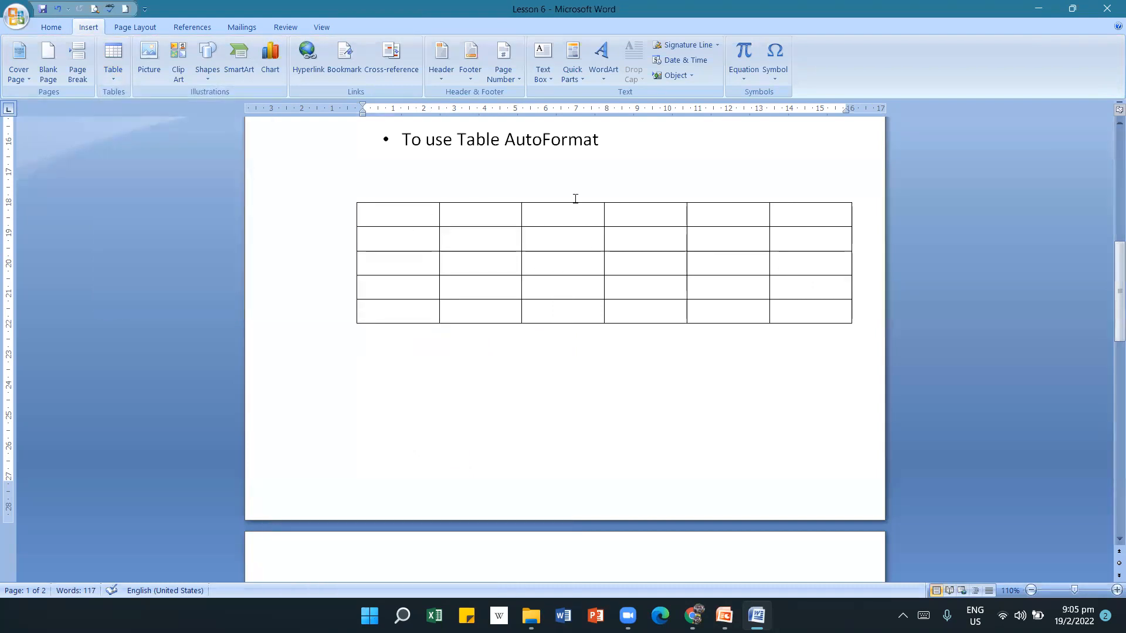
# Enter the headings S.No, Name, Age and Nationality in the first four cells of the table's top row.
pyautogui.click(411, 215)
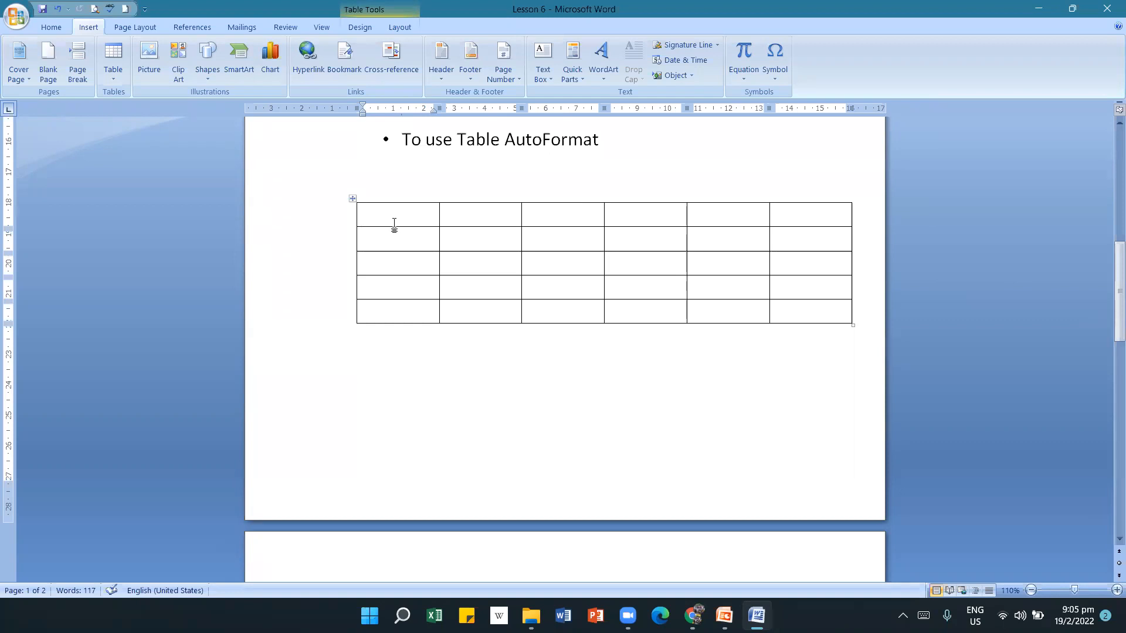
pyautogui.click(383, 411)
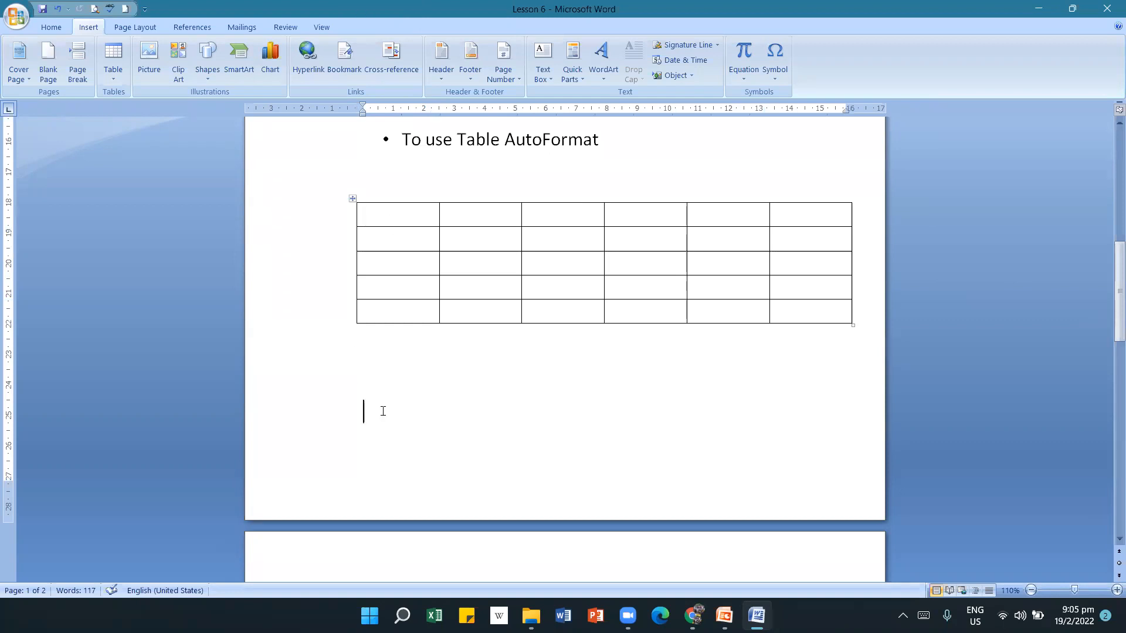
pyautogui.click(394, 213)
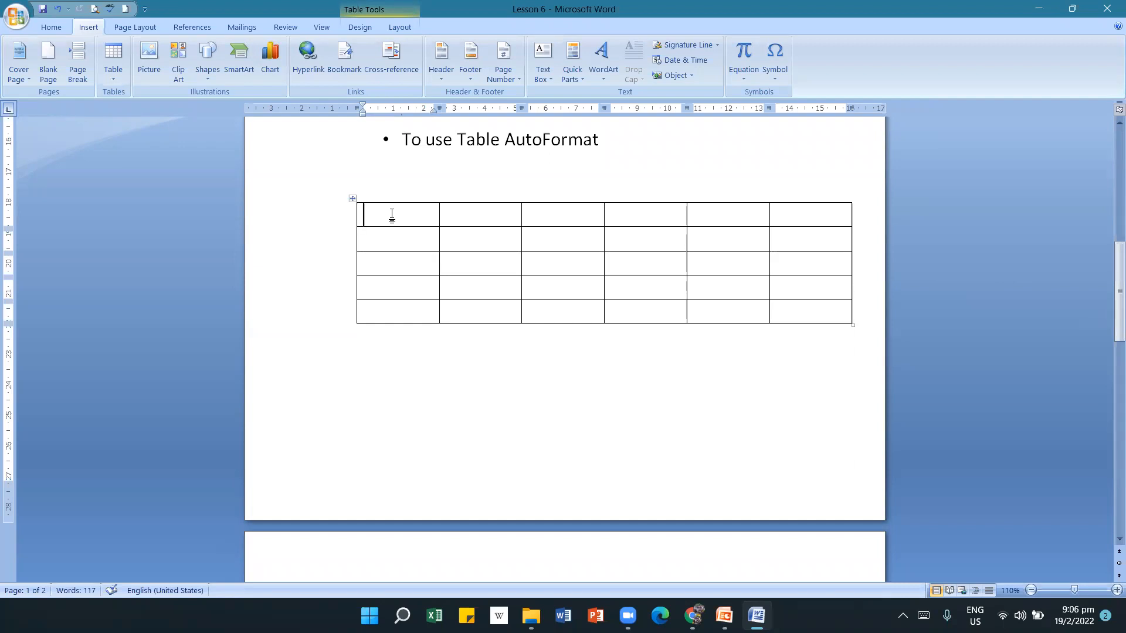
pyautogui.write('S.No')
pyautogui.press('Tab')
pyautogui.write('Name')
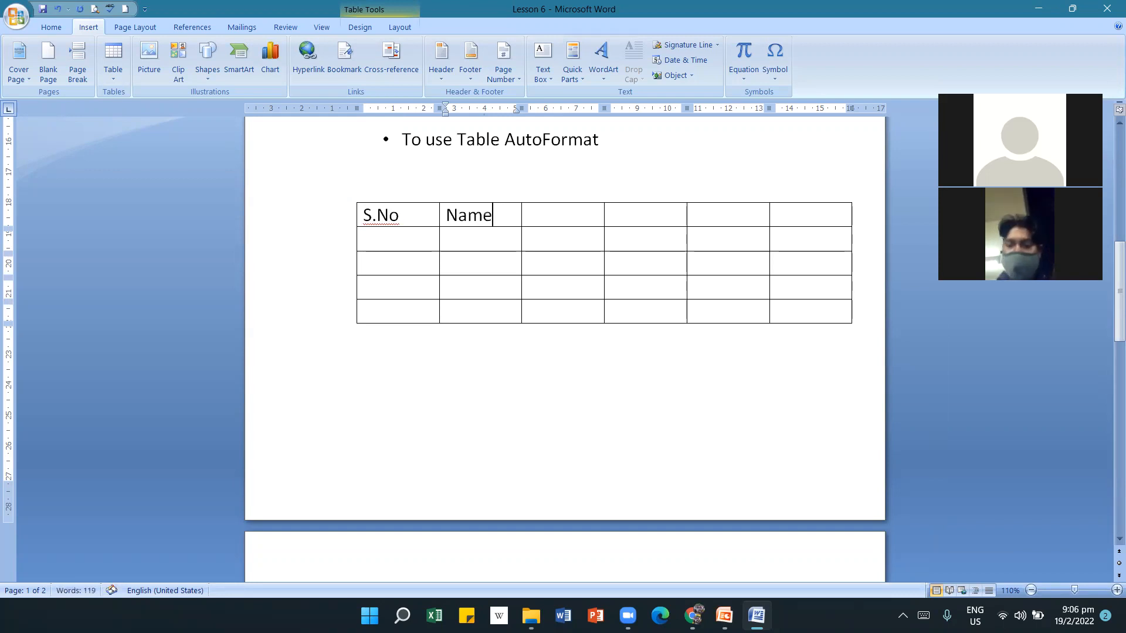
pyautogui.press('Tab')
pyautogui.write('Age')
pyautogui.press('Tab')
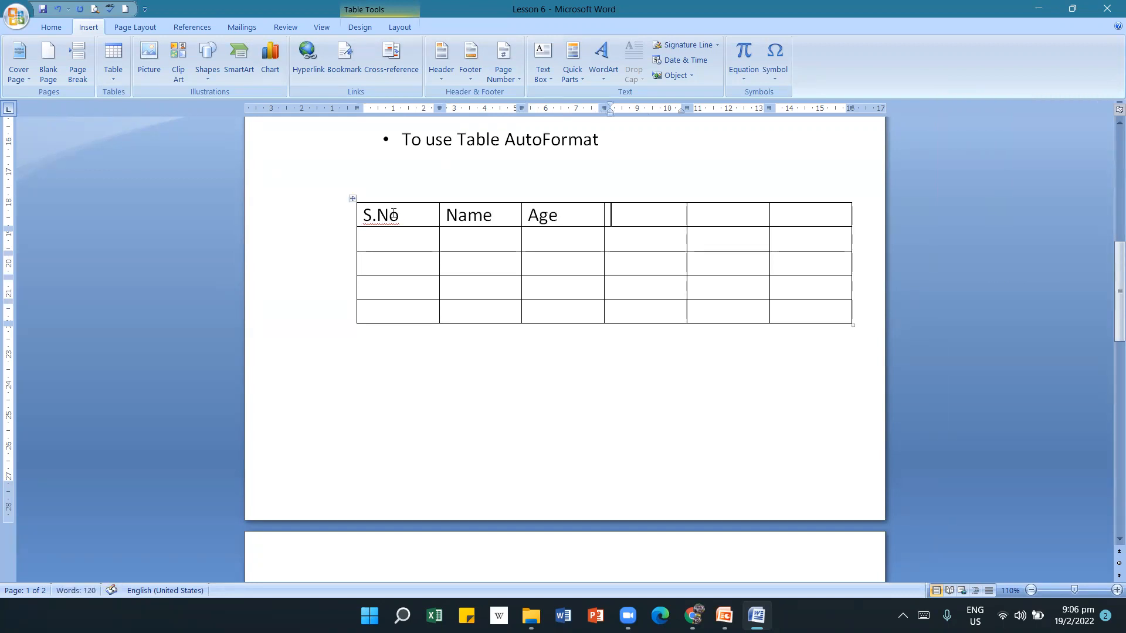
pyautogui.write('Nationality')
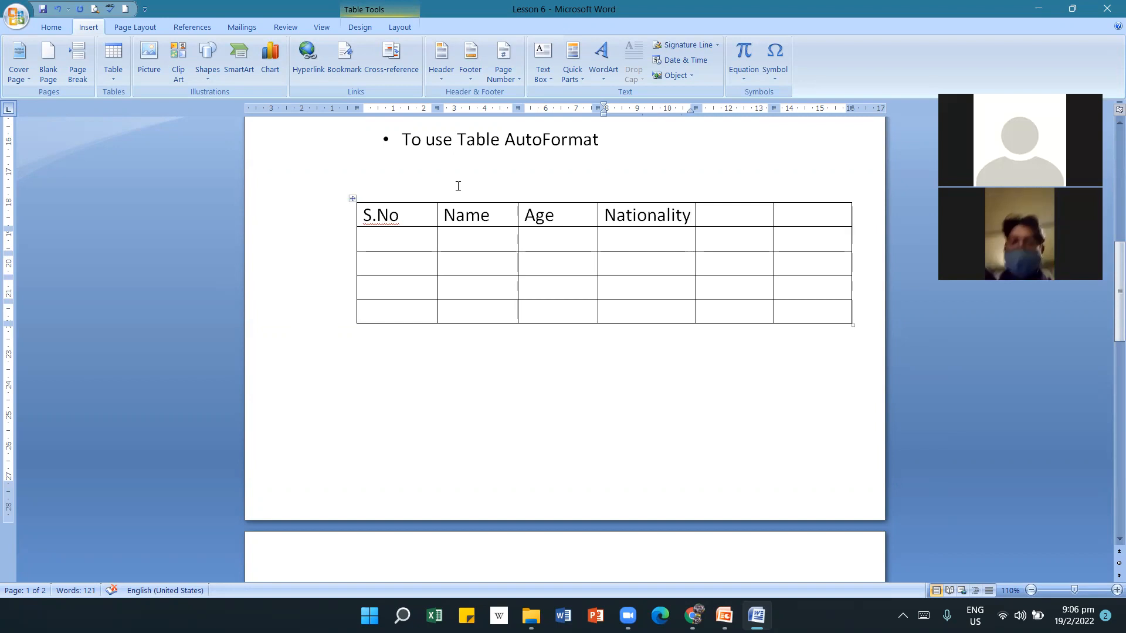
pyautogui.click(393, 244)
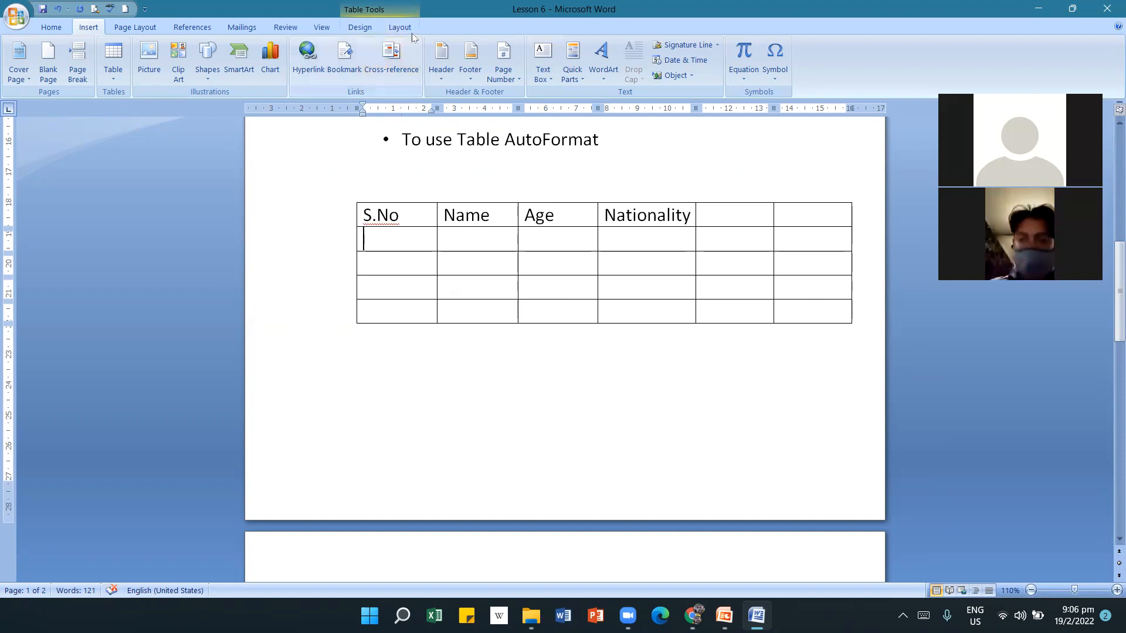
pyautogui.click(288, 261)
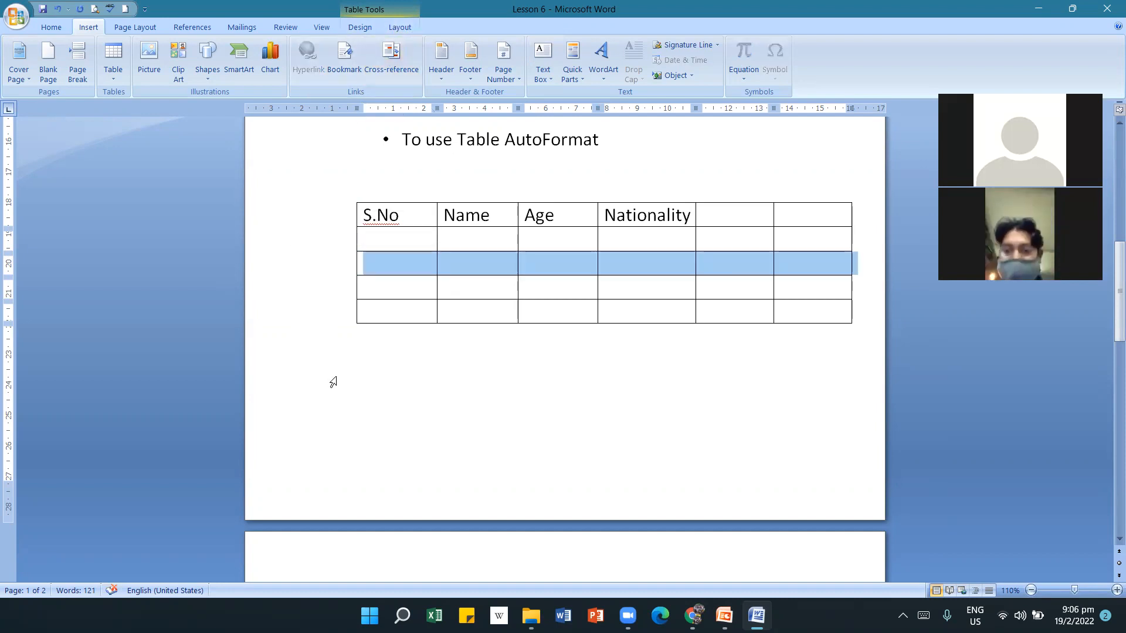
pyautogui.click(375, 426)
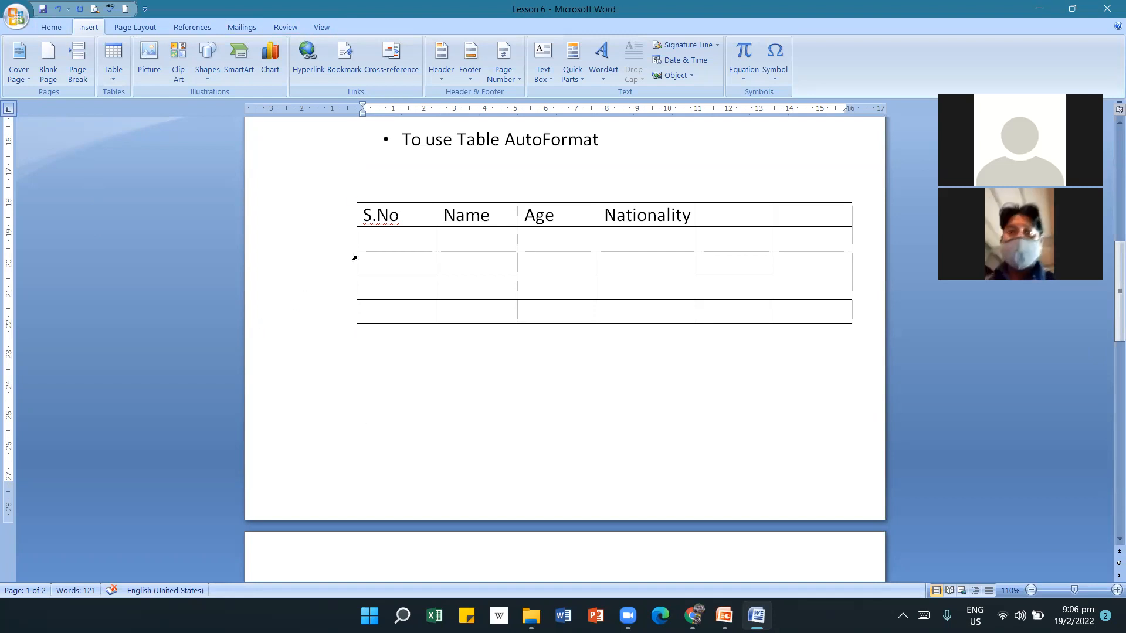
pyautogui.click(370, 242)
pyautogui.click(378, 284)
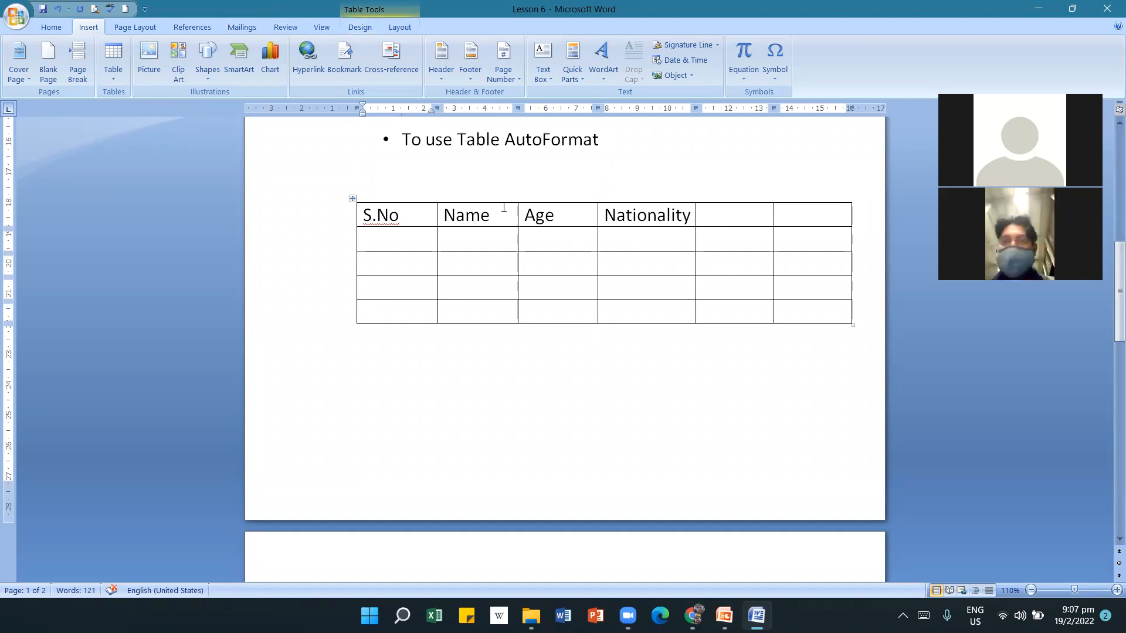
# Delete the entire table row directly below the header row using the Delete Cells options.
pyautogui.click(392, 245)
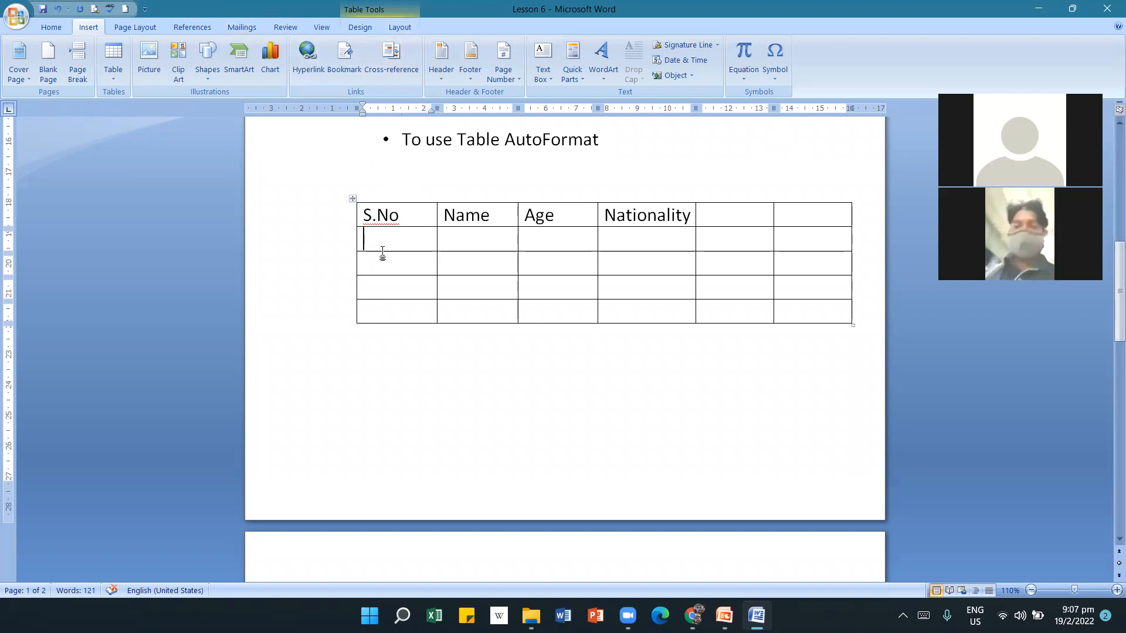
pyautogui.click(402, 28)
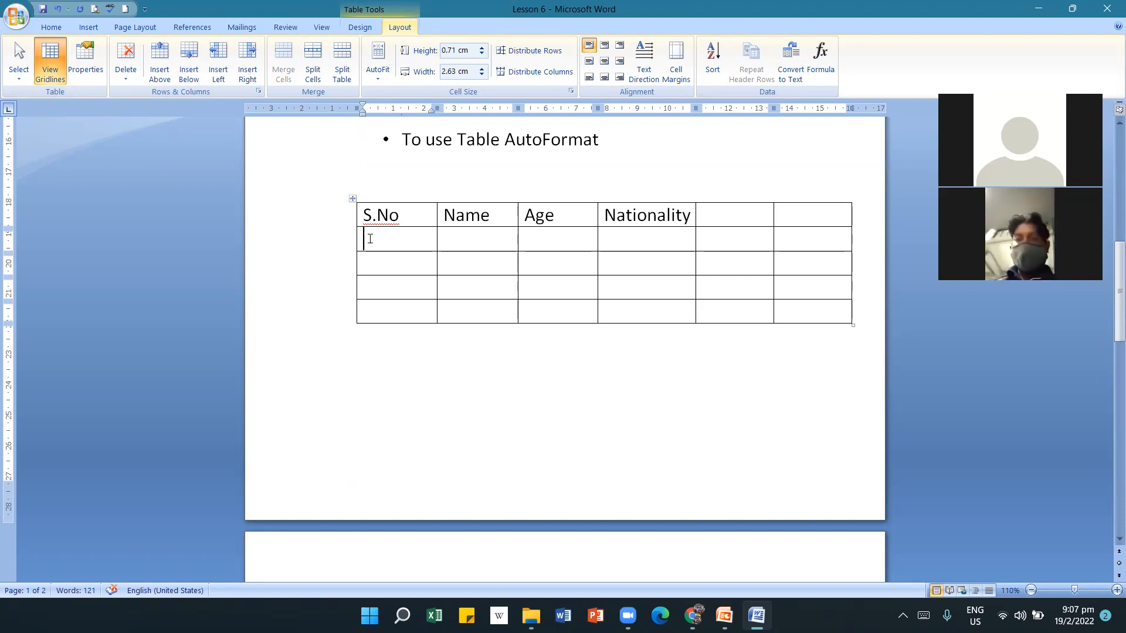
pyautogui.click(137, 84)
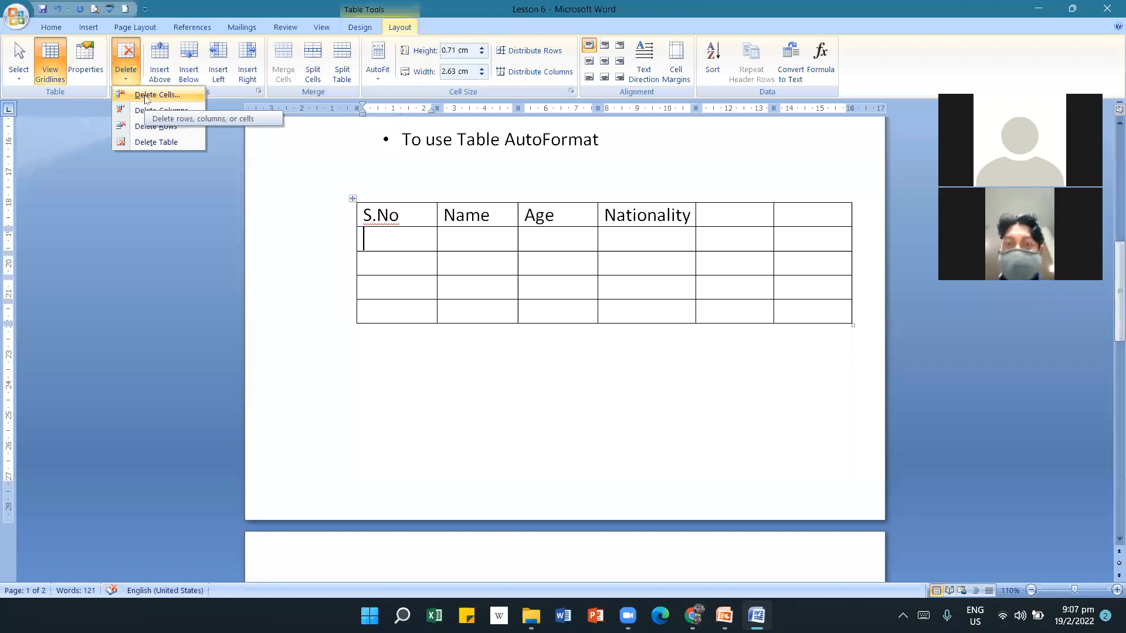
pyautogui.click(147, 95)
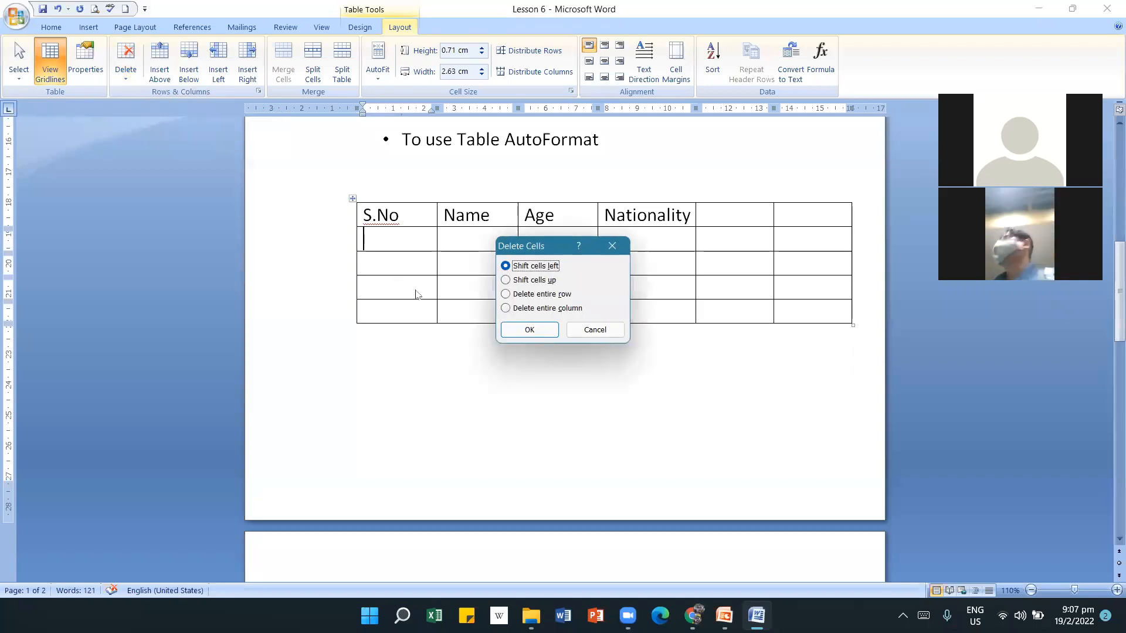
pyautogui.click(508, 293)
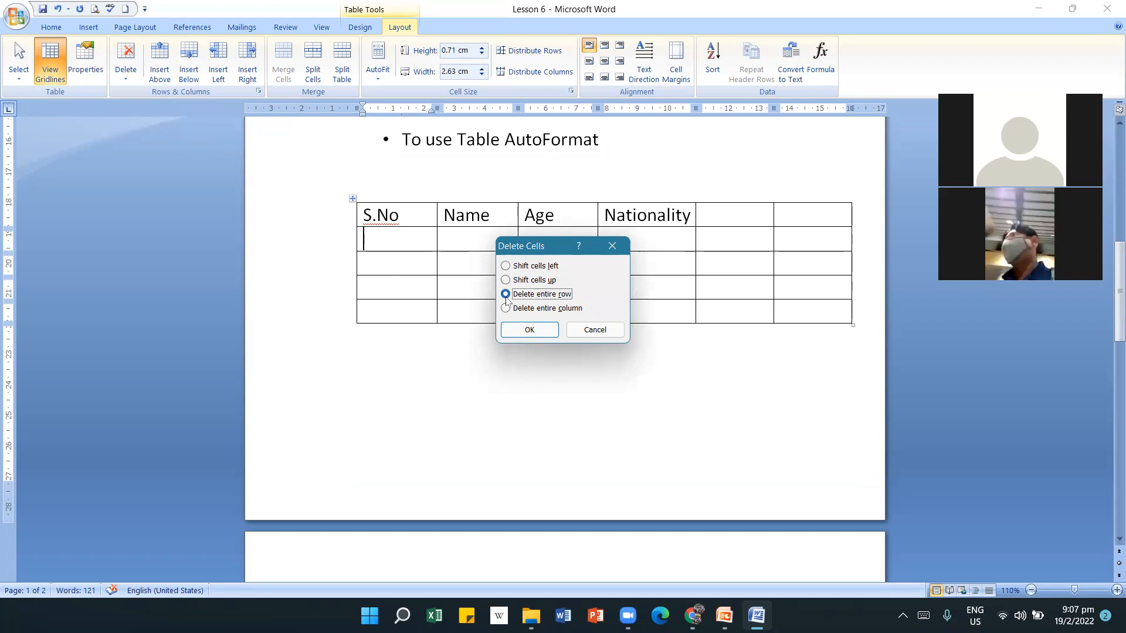
pyautogui.click(506, 309)
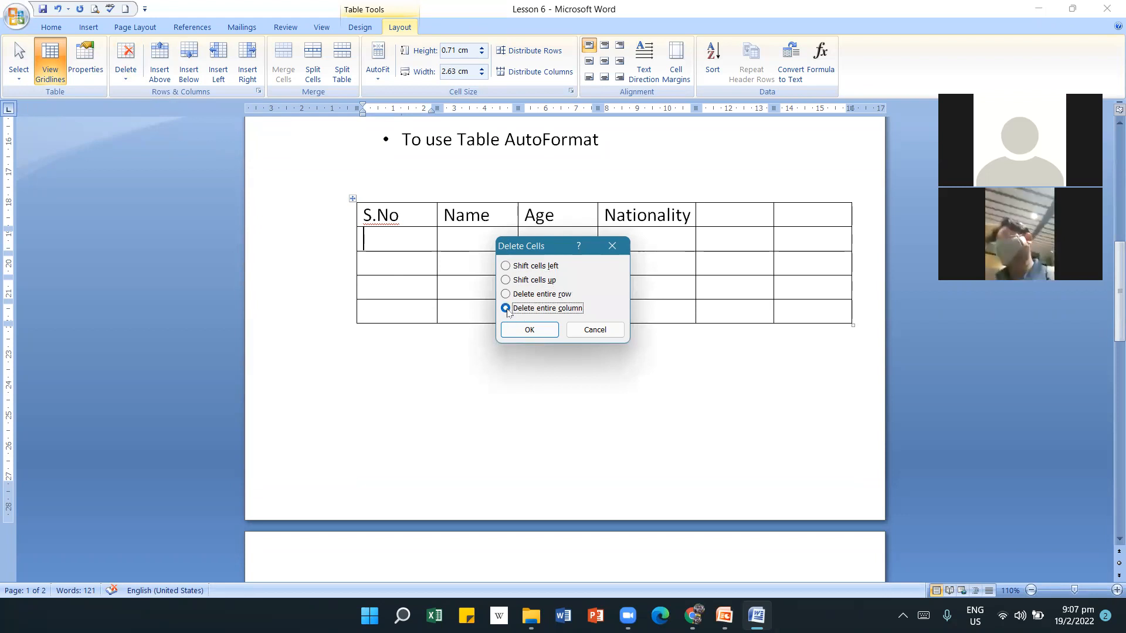
pyautogui.click(505, 294)
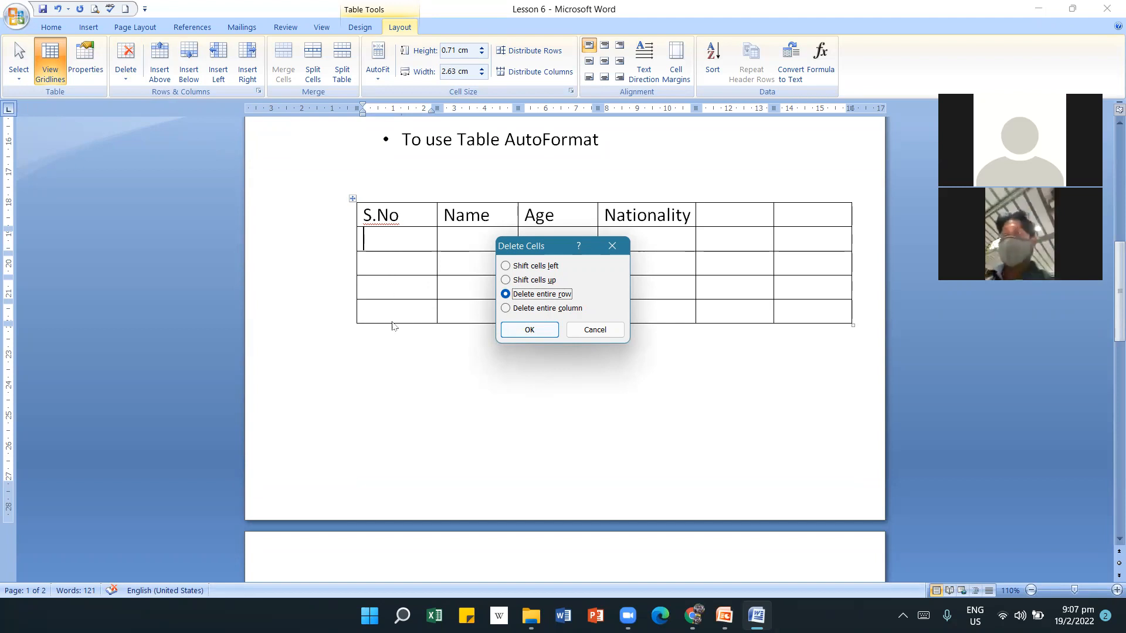
pyautogui.click(524, 329)
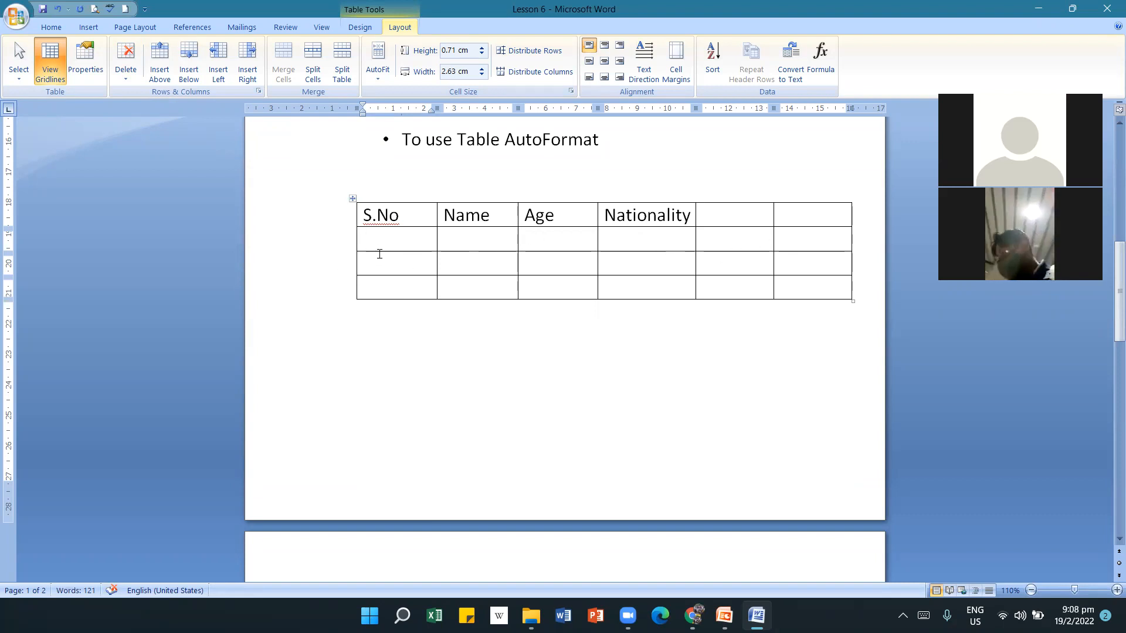
# Undo the row deletion and place the cursor in the first cell below S.No.
pyautogui.click(57, 9)
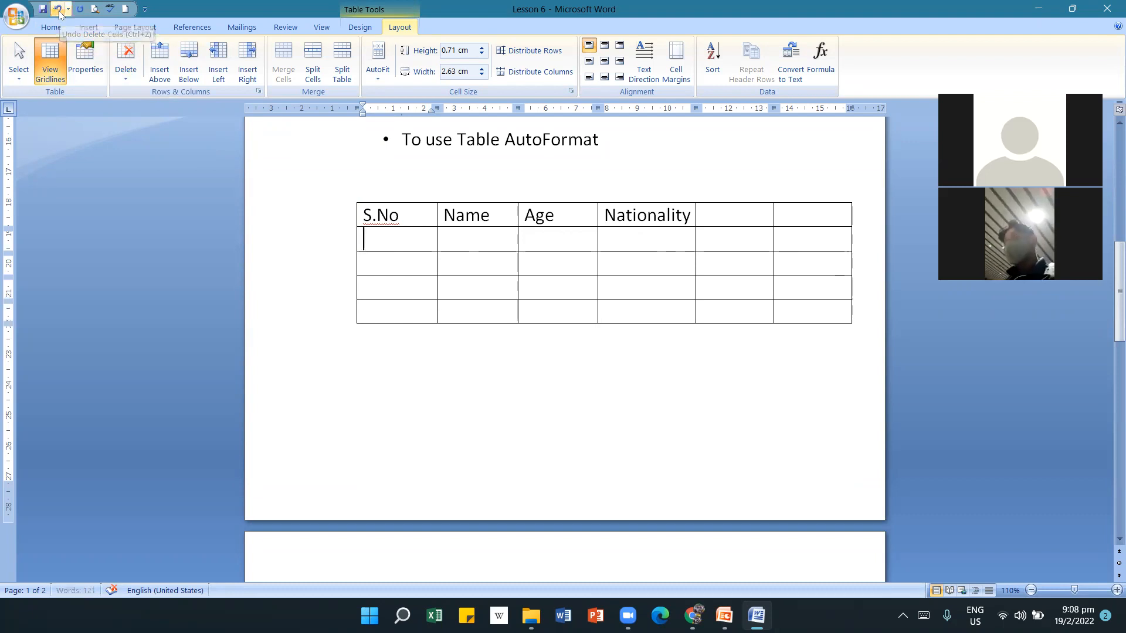
pyautogui.click(387, 242)
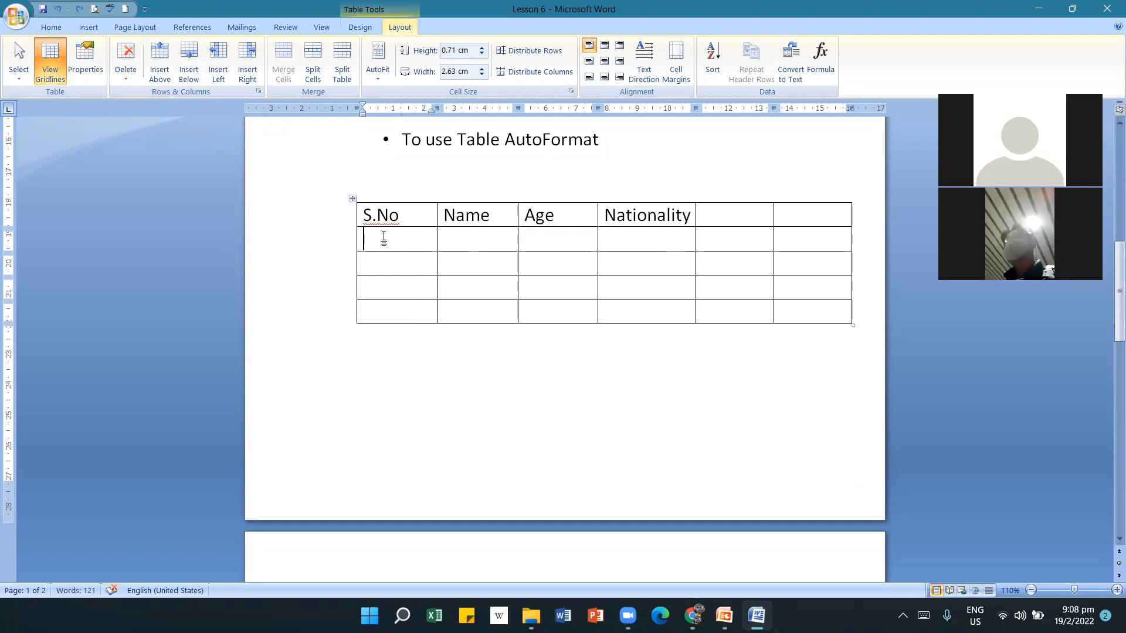
# Delete the S.No column from the table and undo the deletion.
pyautogui.click(126, 76)
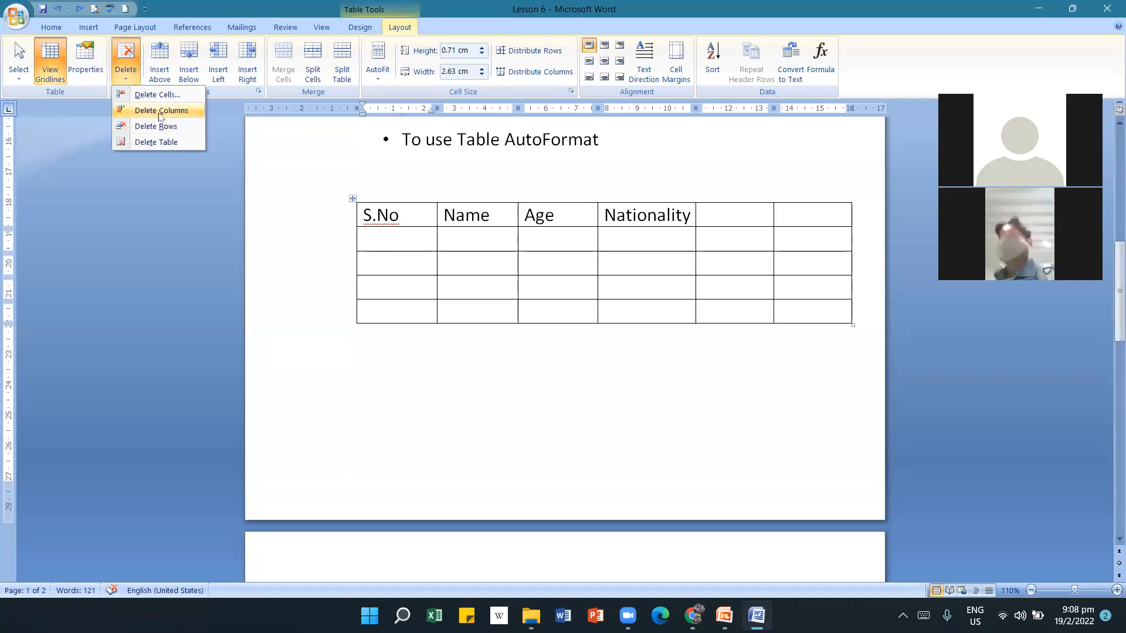
pyautogui.click(161, 111)
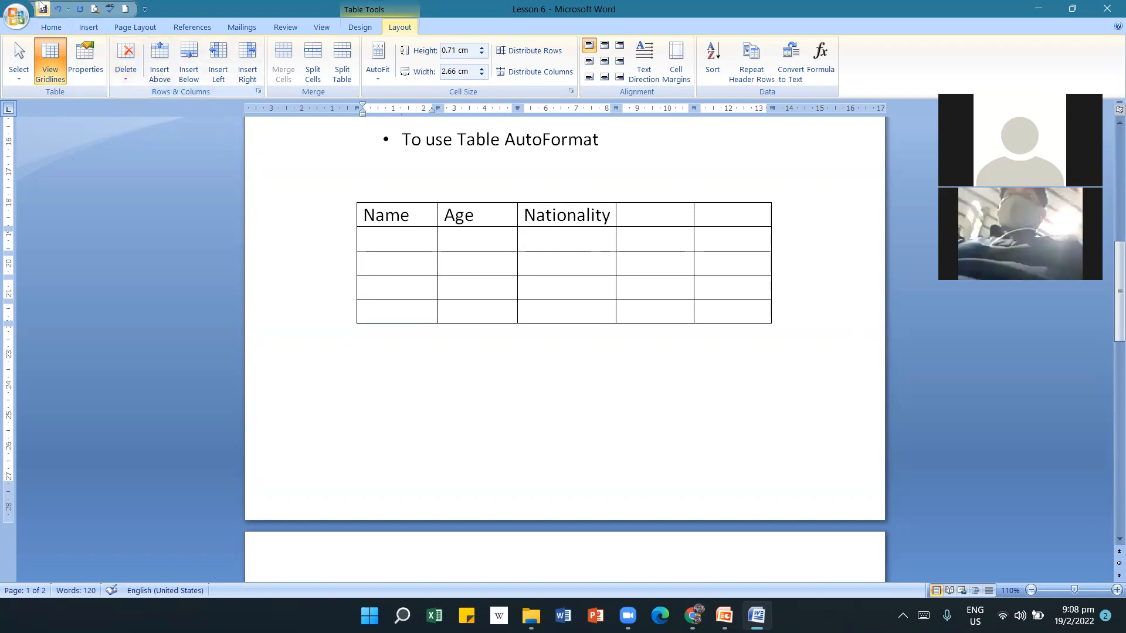
pyautogui.click(58, 8)
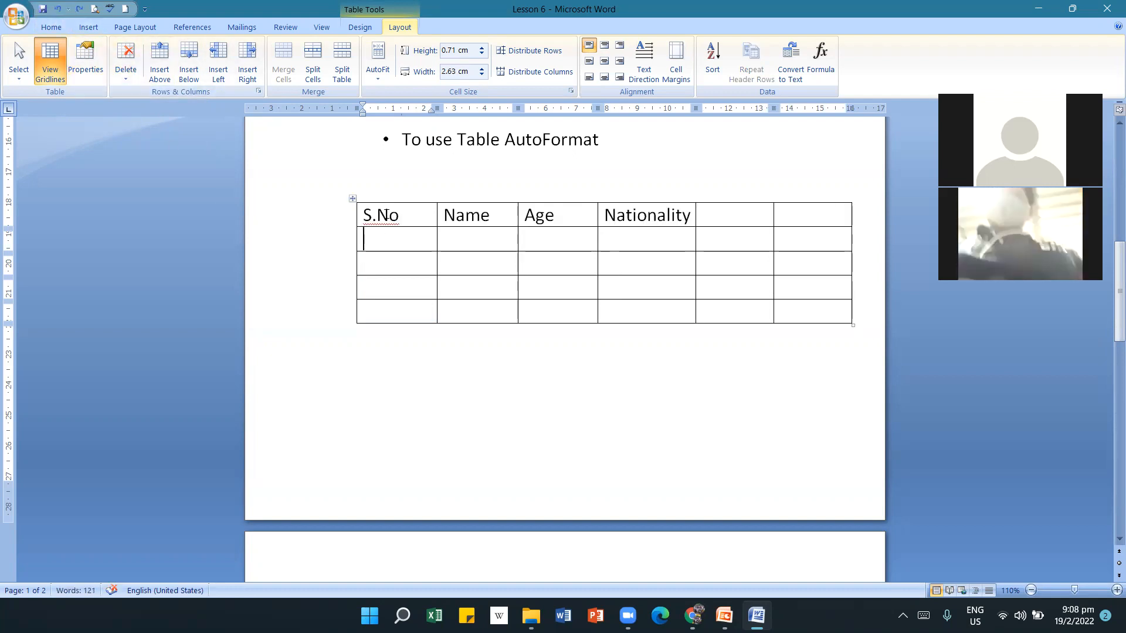
# Delete the entire table and undo the deletion.
pyautogui.click(127, 76)
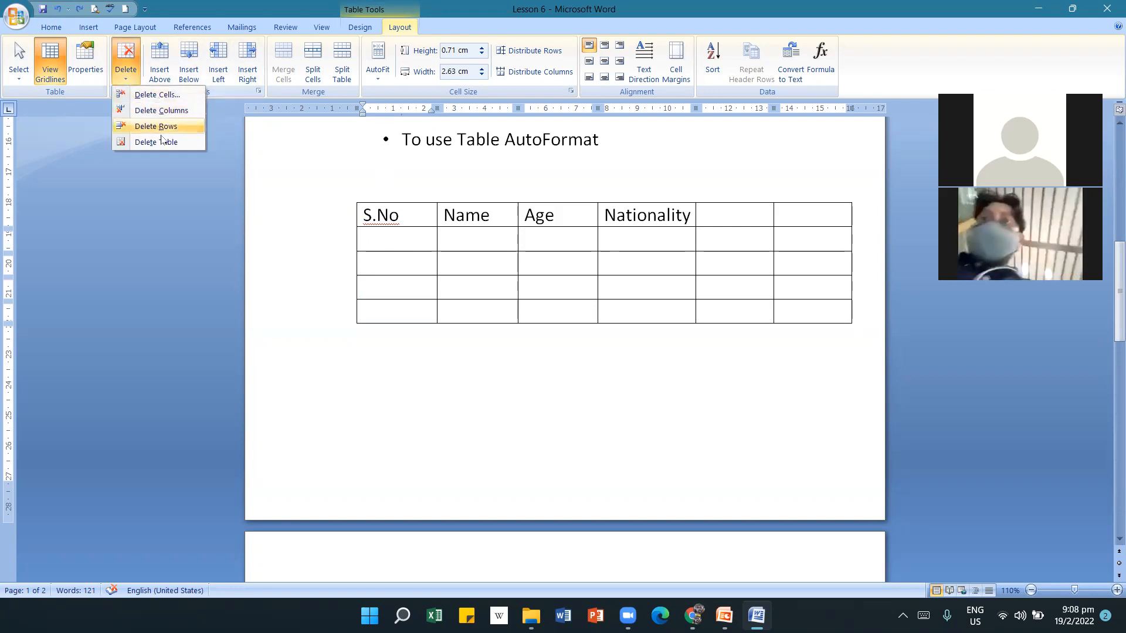
pyautogui.click(161, 143)
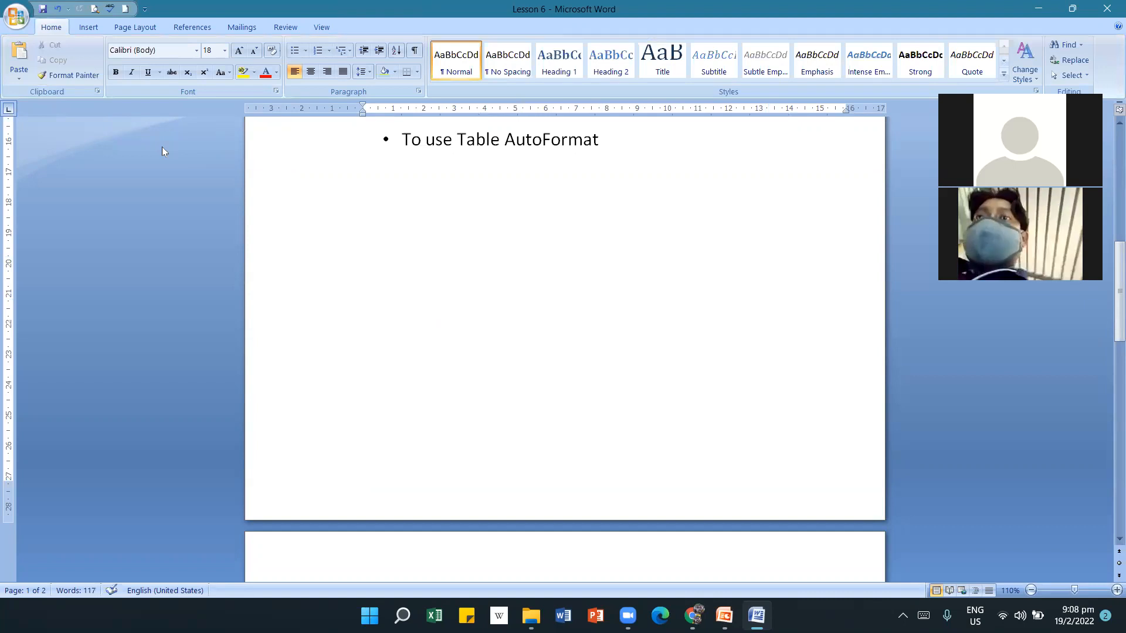
pyautogui.click(58, 9)
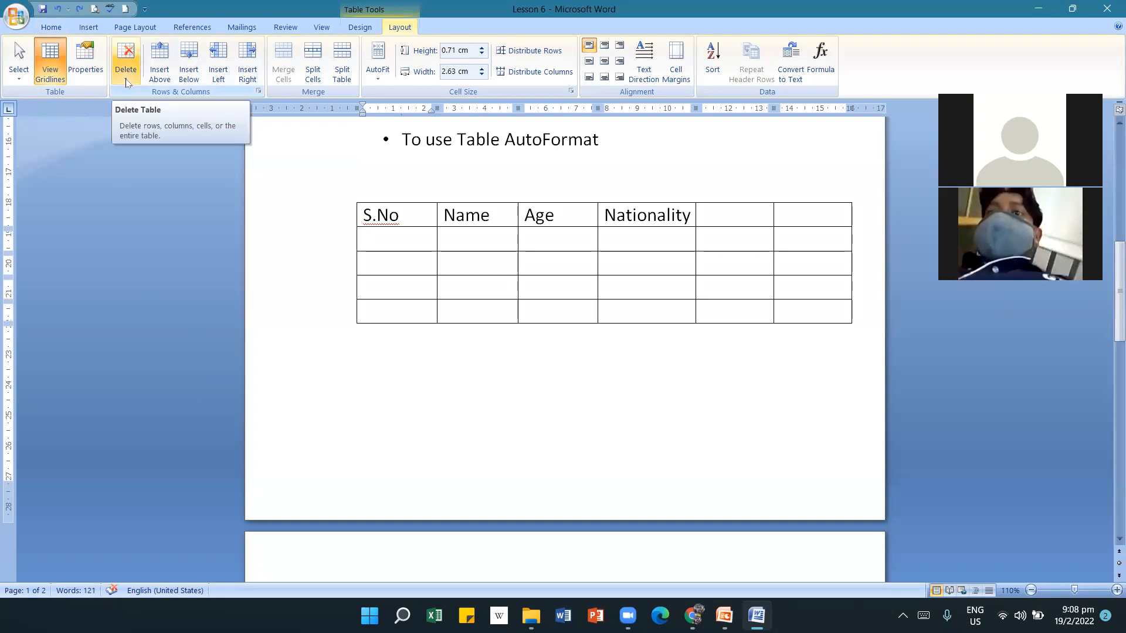
# Delete the two empty columns to the right of the Nationality column.
pyautogui.click(126, 73)
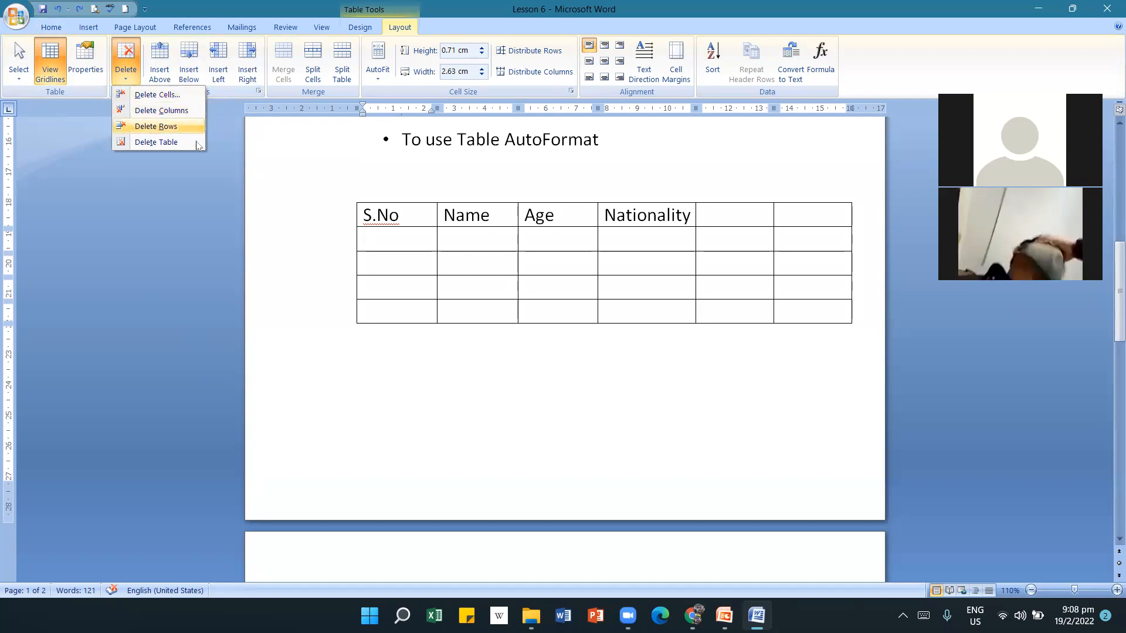
pyautogui.click(728, 219)
pyautogui.moveTo(730, 213); pyautogui.dragTo(739, 255)
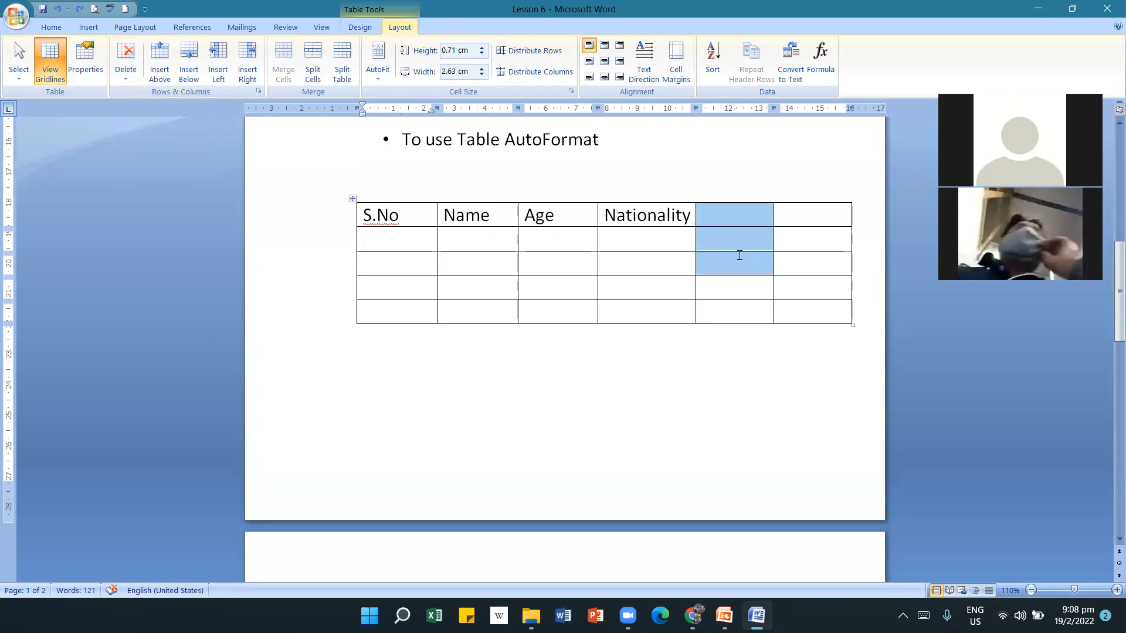
pyautogui.click(747, 361)
pyautogui.click(733, 220)
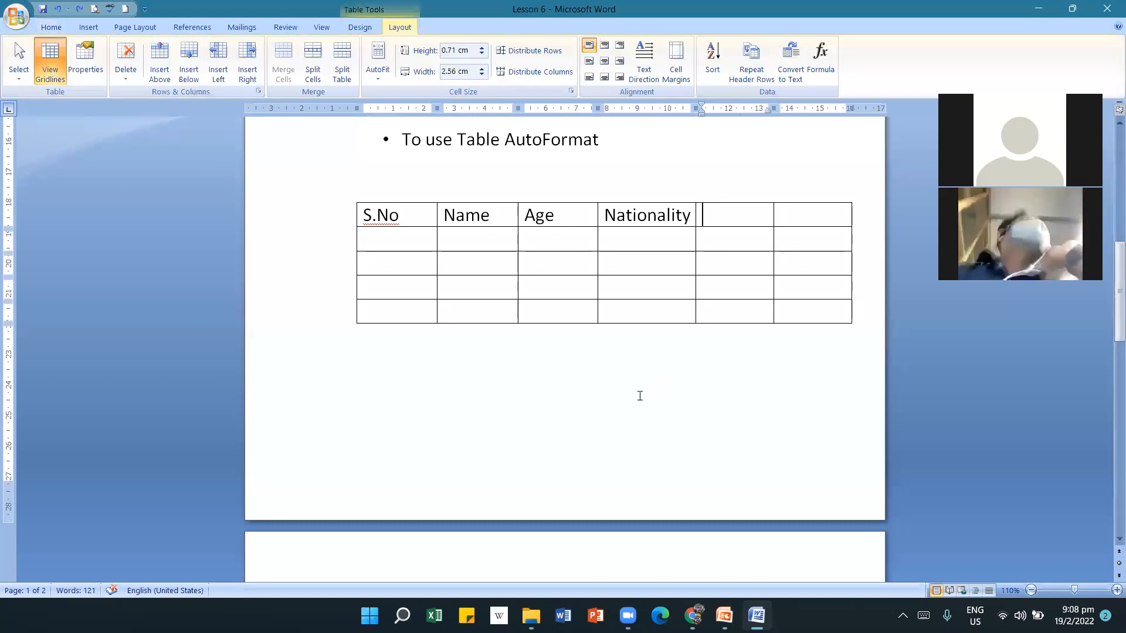
pyautogui.click(125, 58)
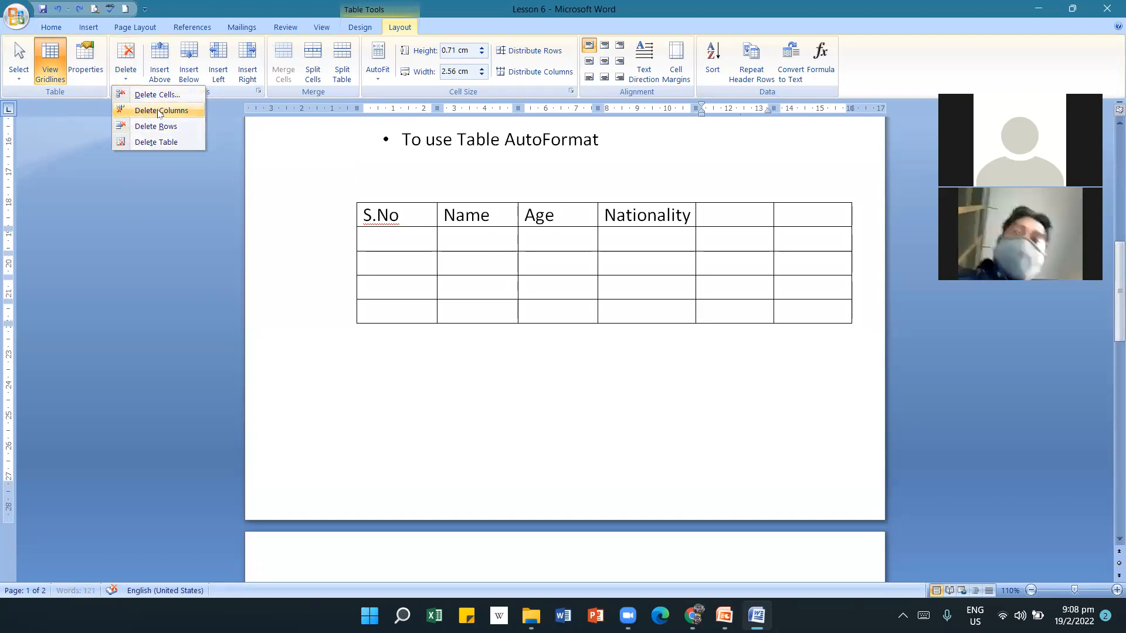
pyautogui.click(159, 112)
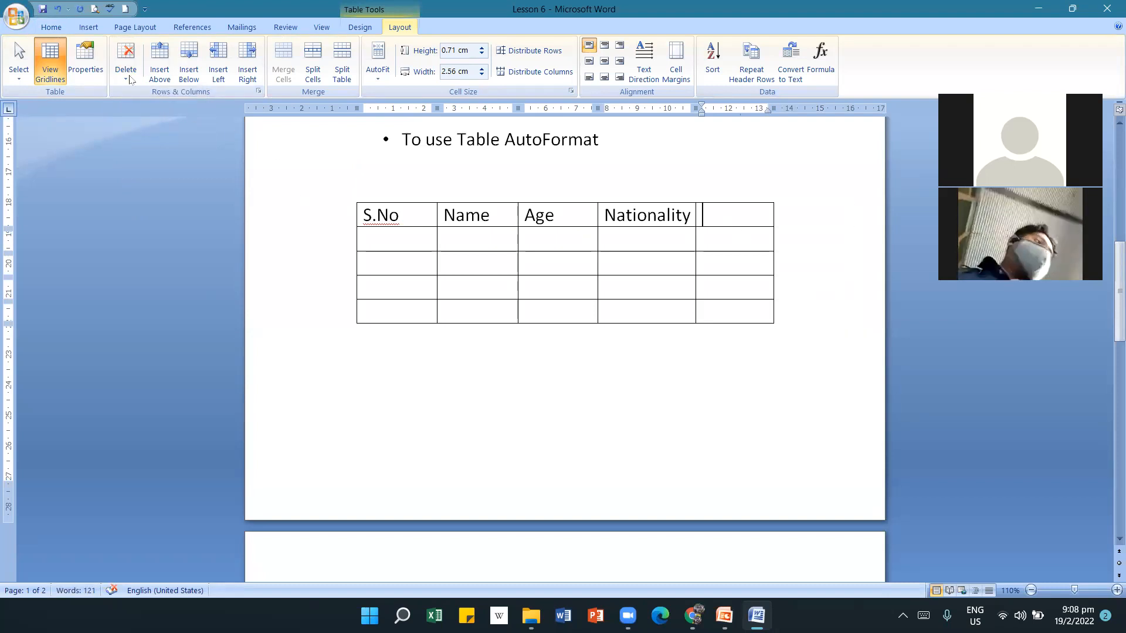
pyautogui.click(127, 71)
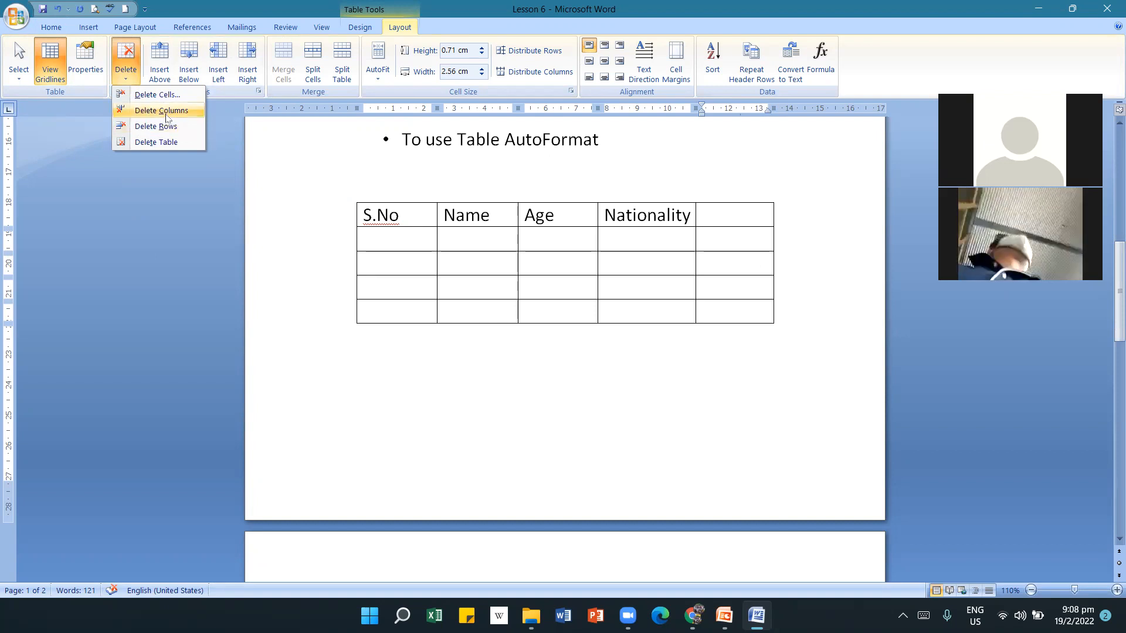
pyautogui.click(165, 115)
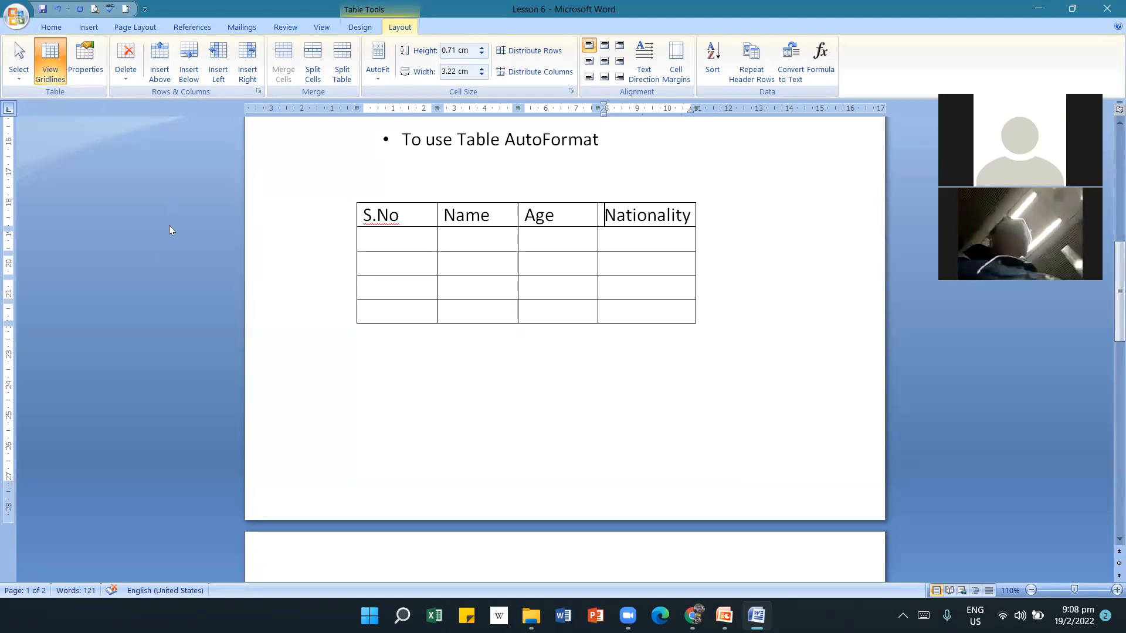
# Insert an empty row above the header row containing S.No.
pyautogui.click(407, 241)
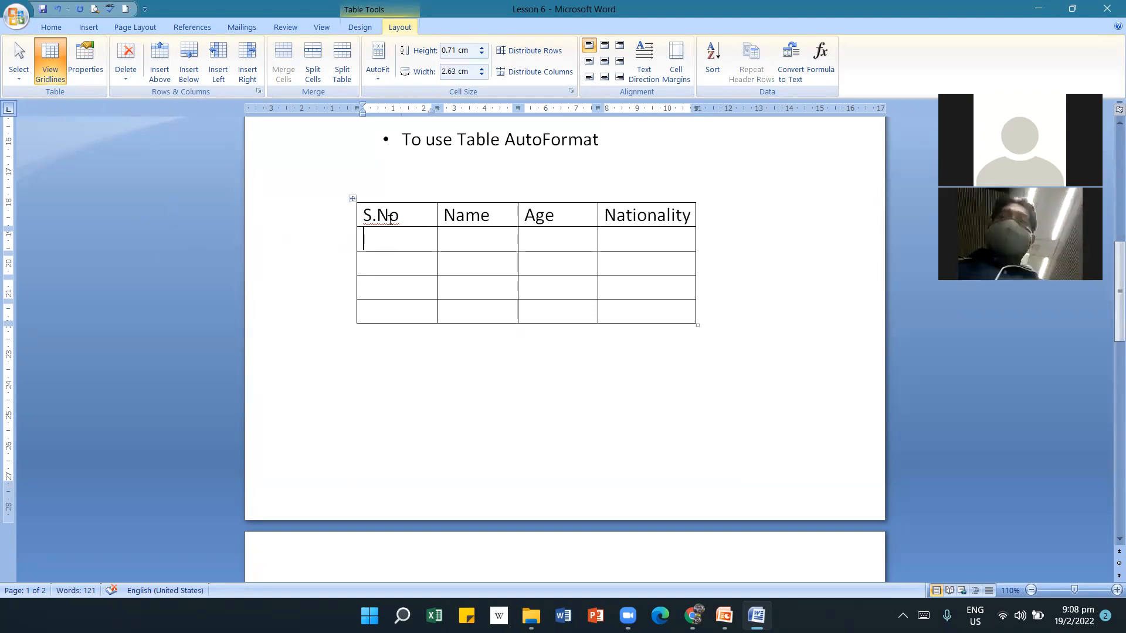
pyautogui.click(360, 221)
pyautogui.click(367, 225)
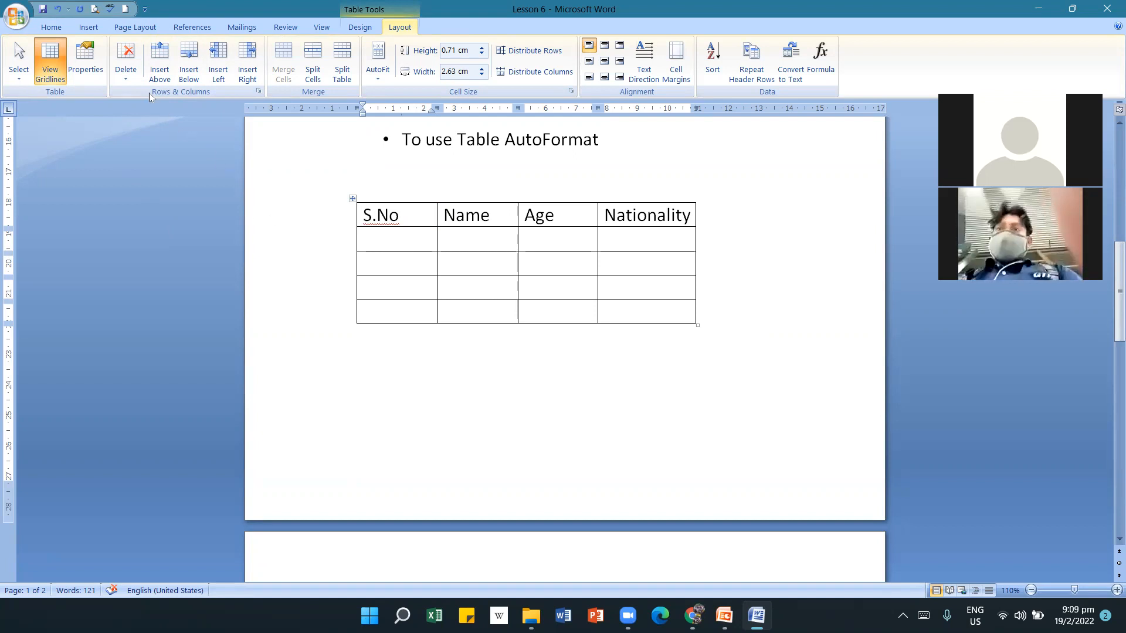
pyautogui.click(158, 71)
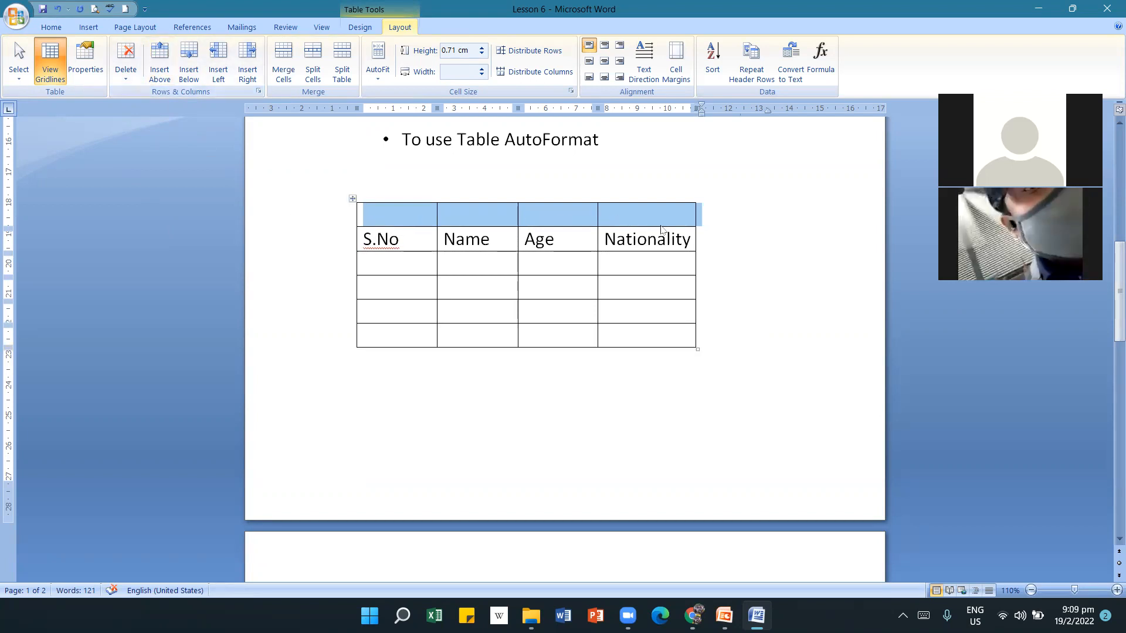
# Insert an empty row directly below the header row containing S.No.
pyautogui.click(368, 290)
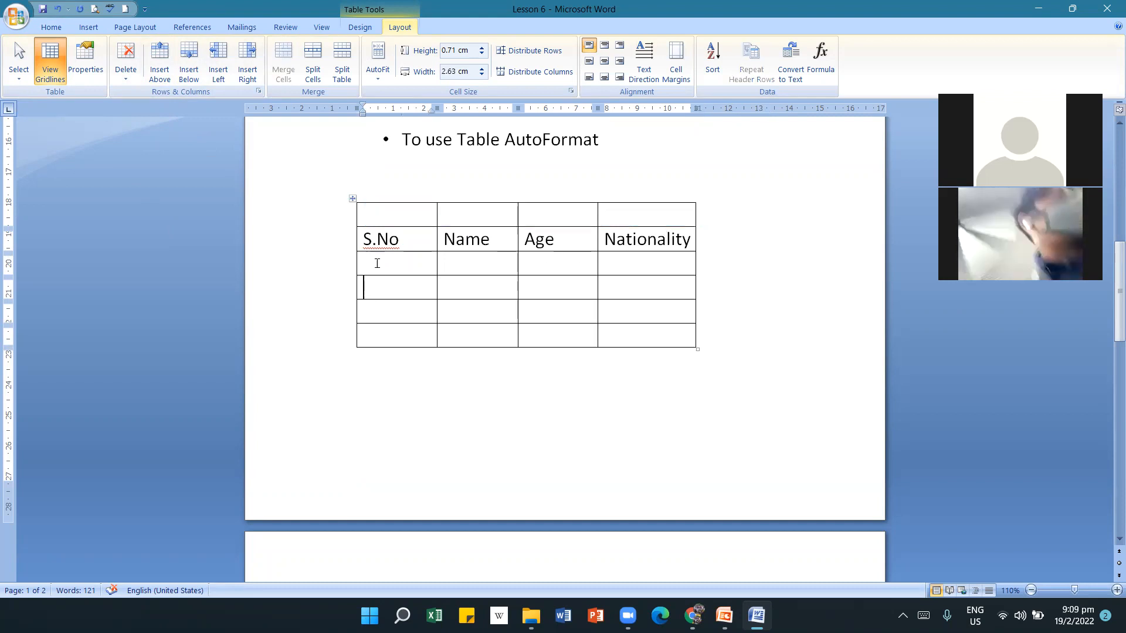
pyautogui.click(372, 239)
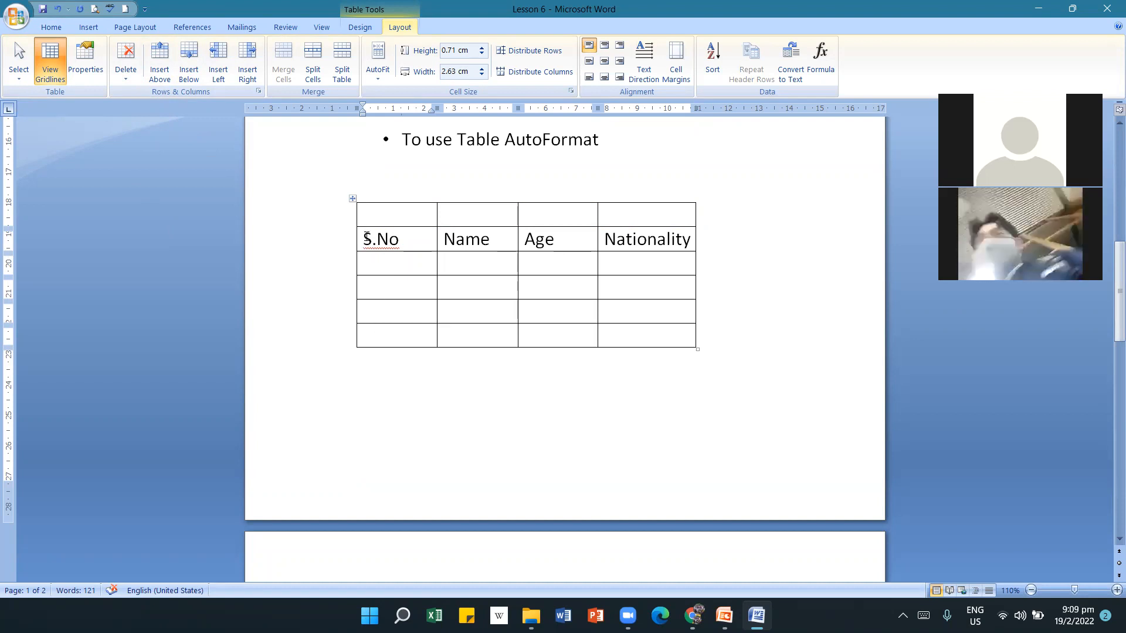
pyautogui.click(188, 74)
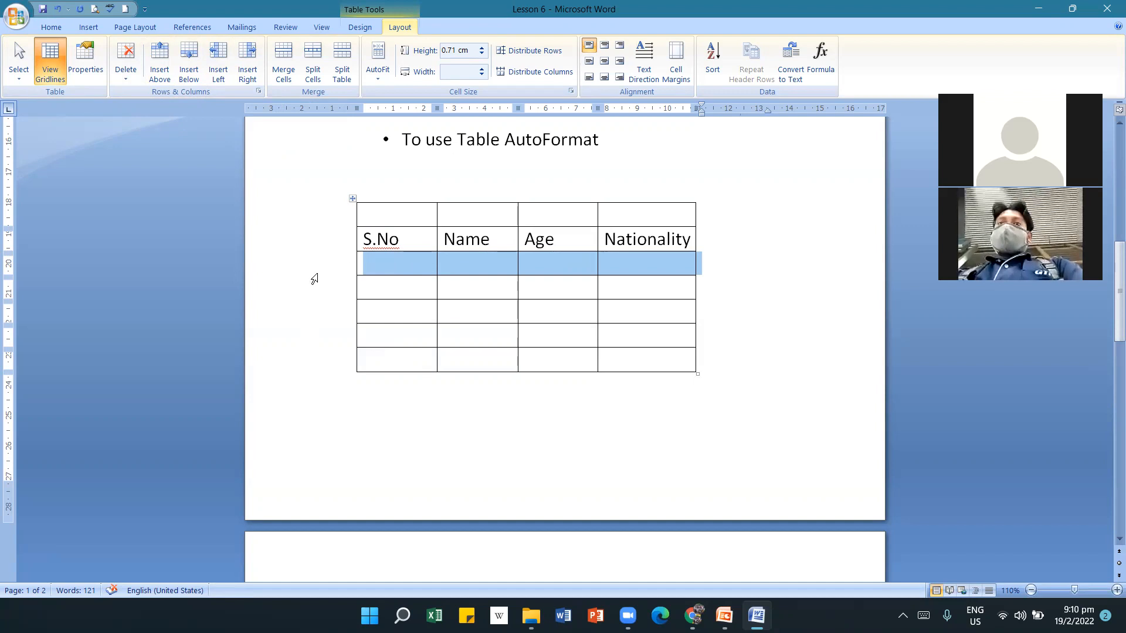
# Insert an empty column to the left of S.No and another to the right of Nationality.
pyautogui.click(376, 217)
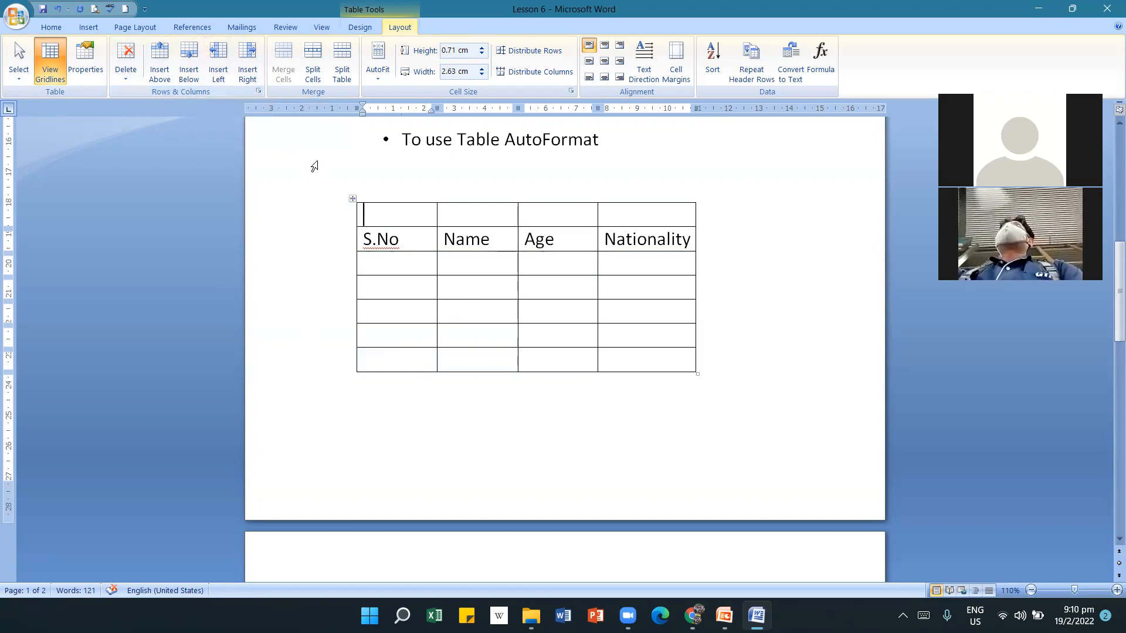
pyautogui.click(221, 75)
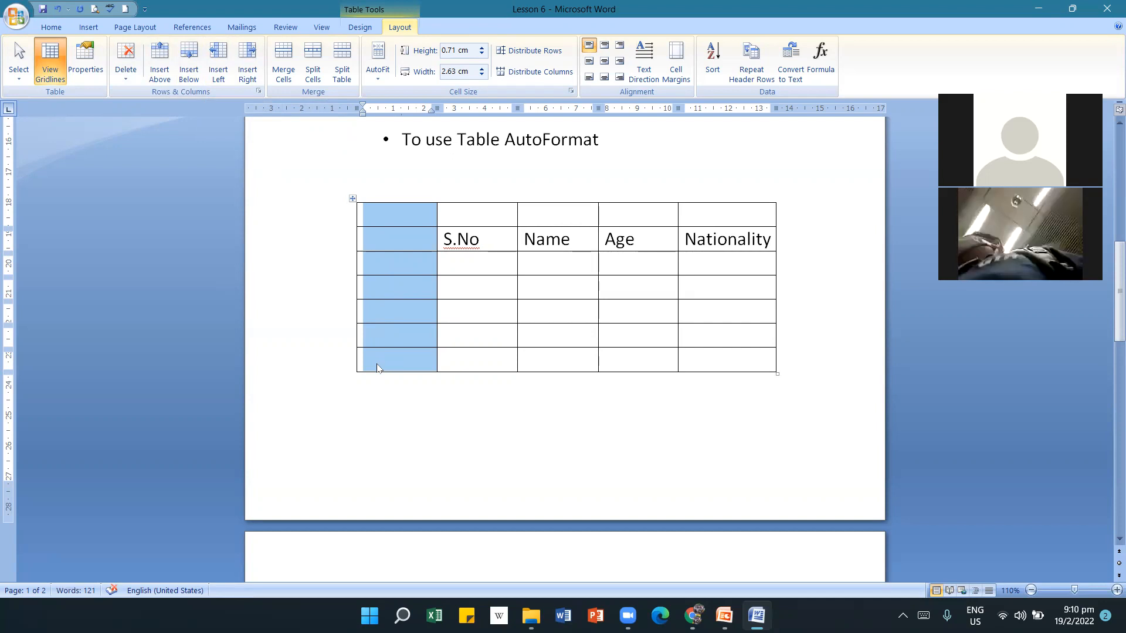
pyautogui.click(476, 222)
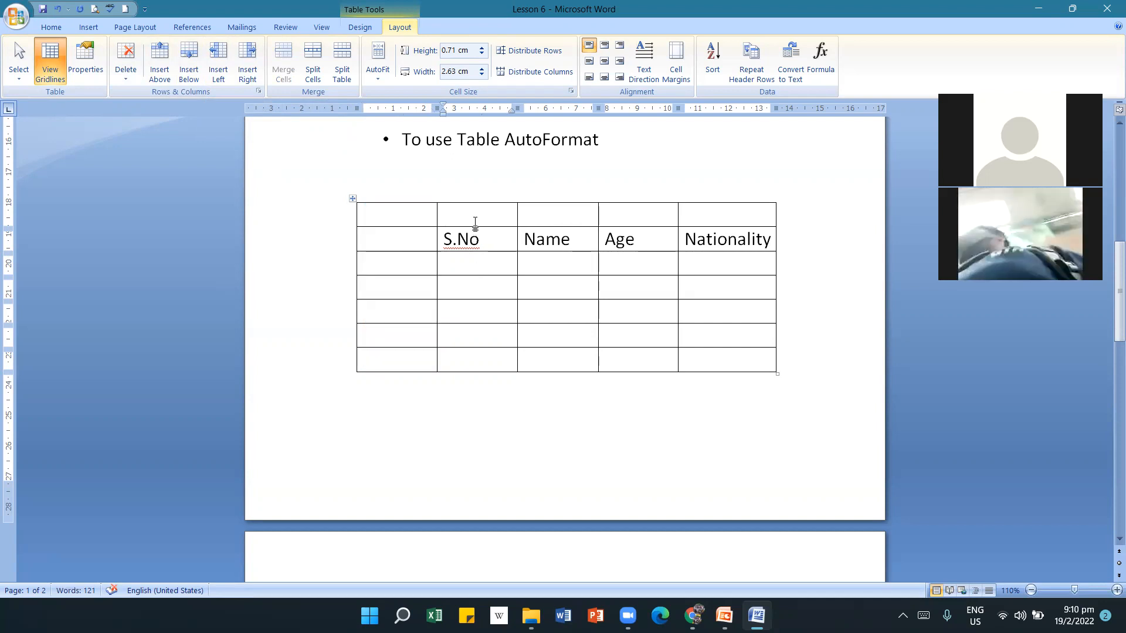
pyautogui.click(744, 220)
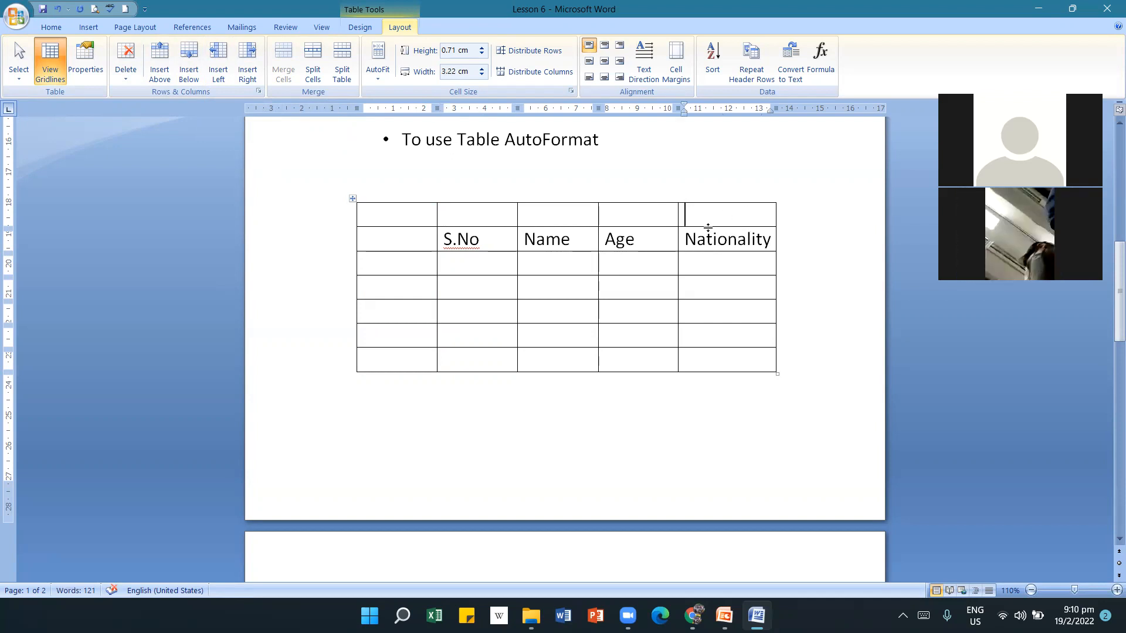
pyautogui.click(248, 69)
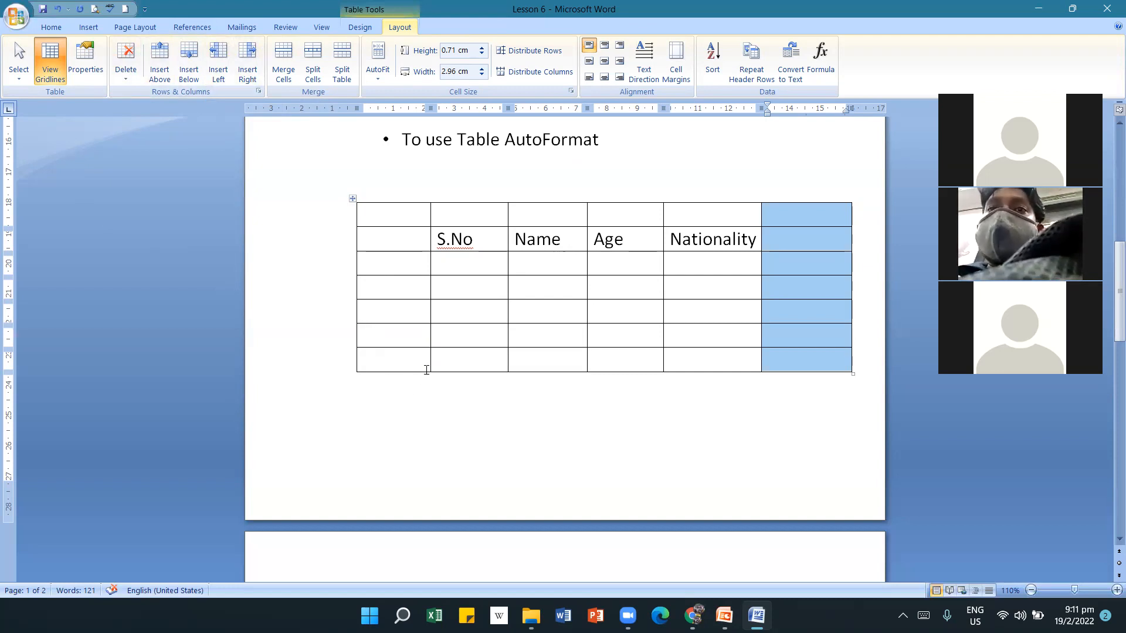
pyautogui.click(410, 219)
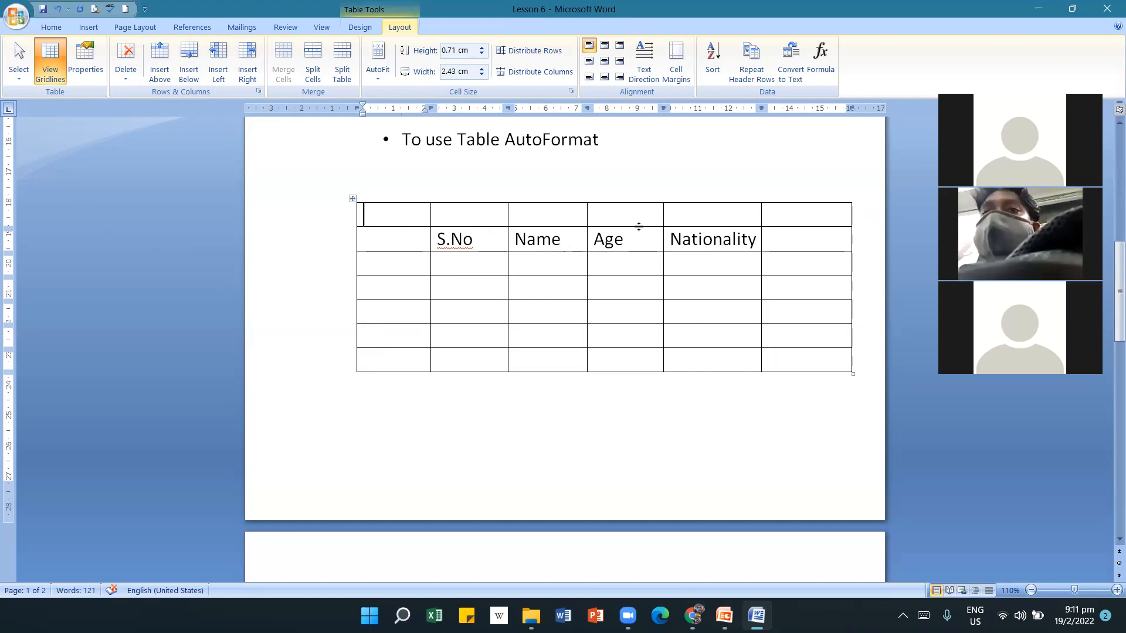
pyautogui.moveTo(393, 212); pyautogui.dragTo(673, 218)
pyautogui.moveTo(766, 220); pyautogui.dragTo(786, 229)
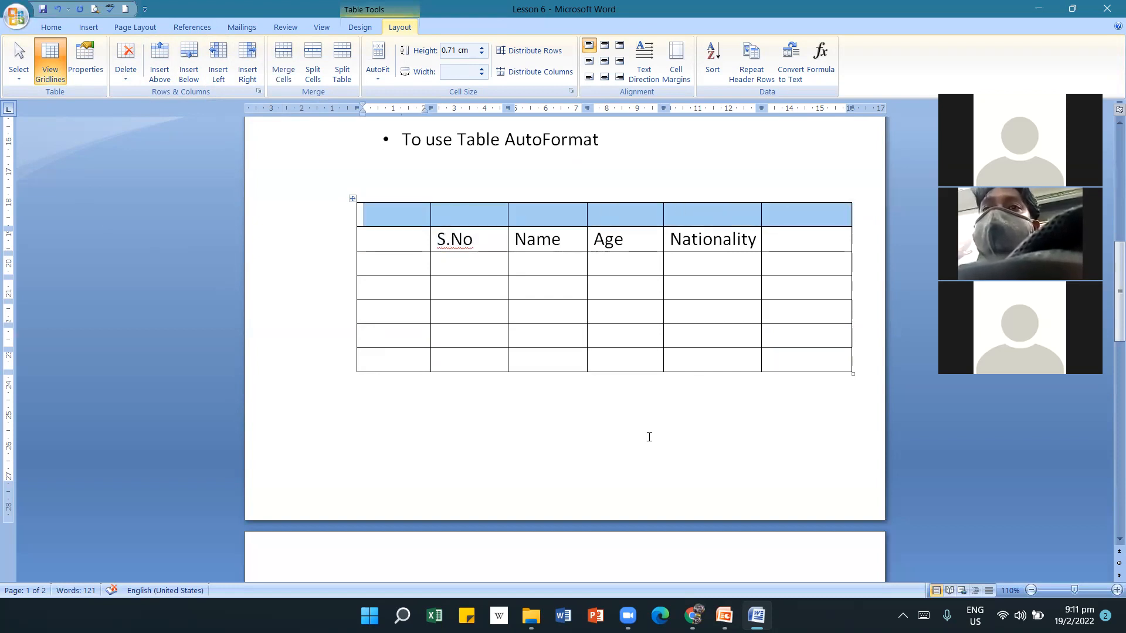
pyautogui.click(623, 451)
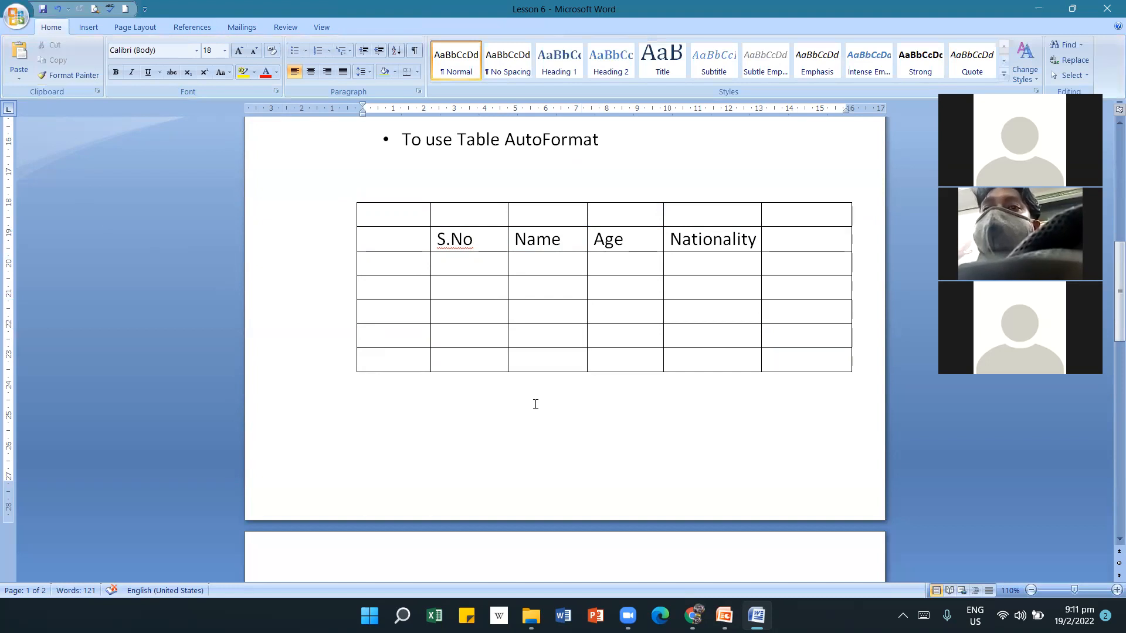
# Delete the empty first column before S.No and the empty last column after Nationality.
pyautogui.moveTo(404, 216); pyautogui.dragTo(417, 360)
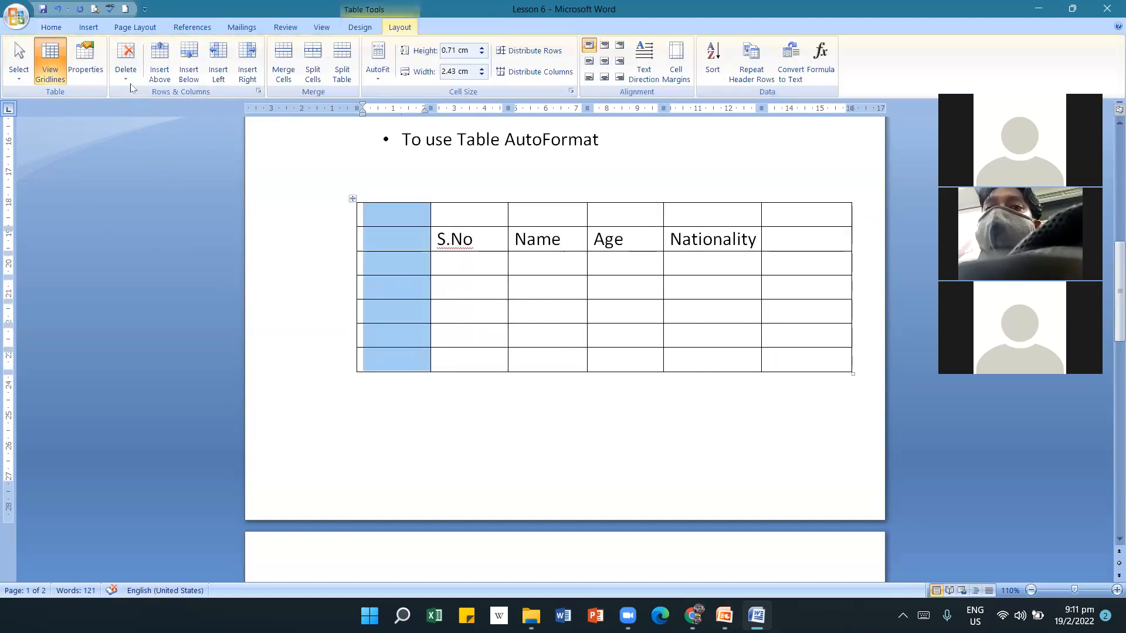
pyautogui.click(126, 65)
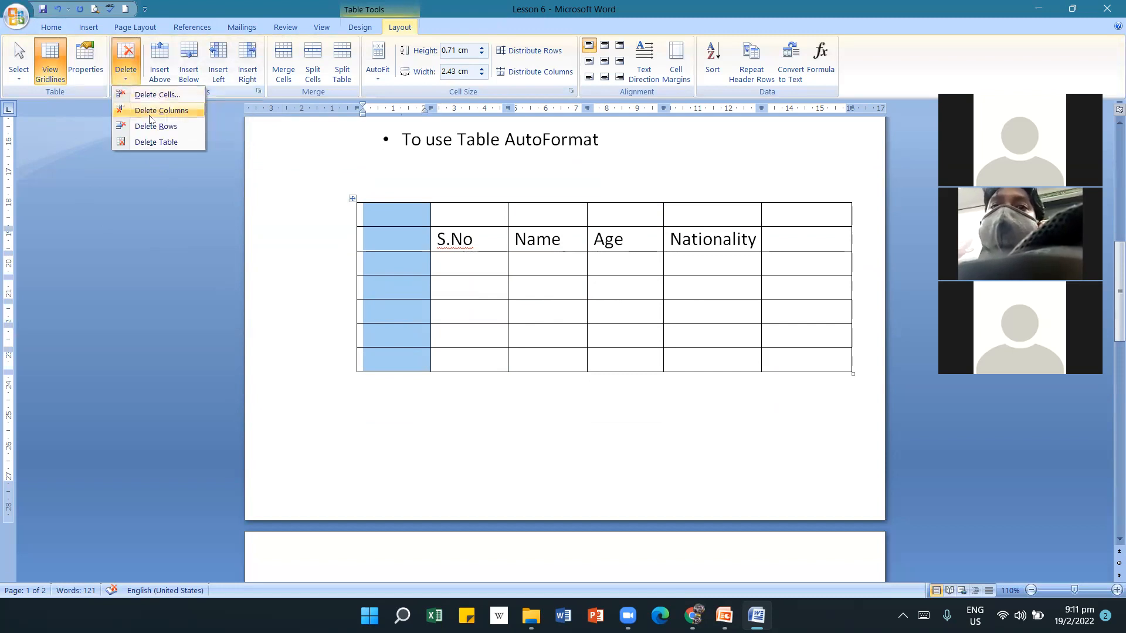
pyautogui.click(154, 111)
pyautogui.moveTo(766, 215); pyautogui.dragTo(772, 349)
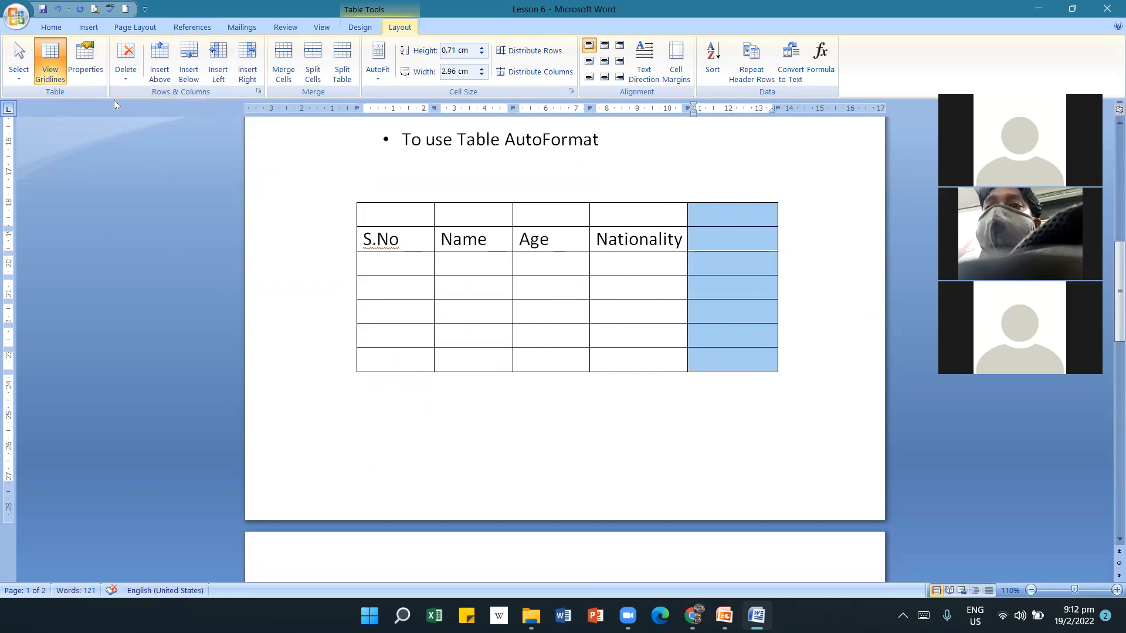
pyautogui.click(126, 64)
pyautogui.click(154, 110)
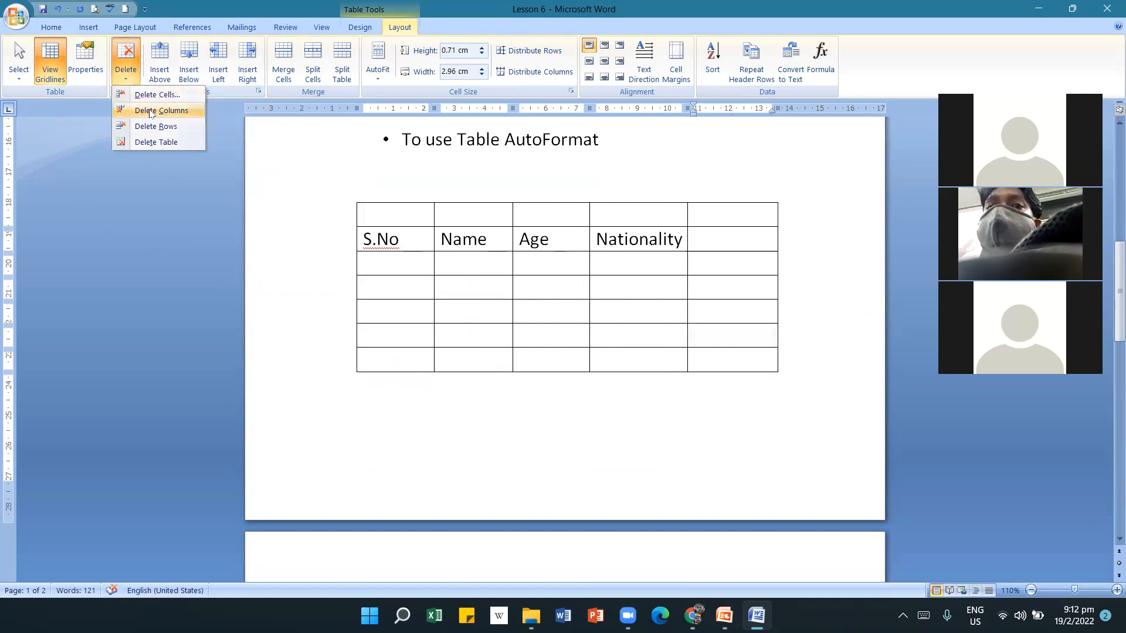
pyautogui.click(542, 411)
# Merge the four empty cells of the table's top row into one cell.
pyautogui.click(388, 217)
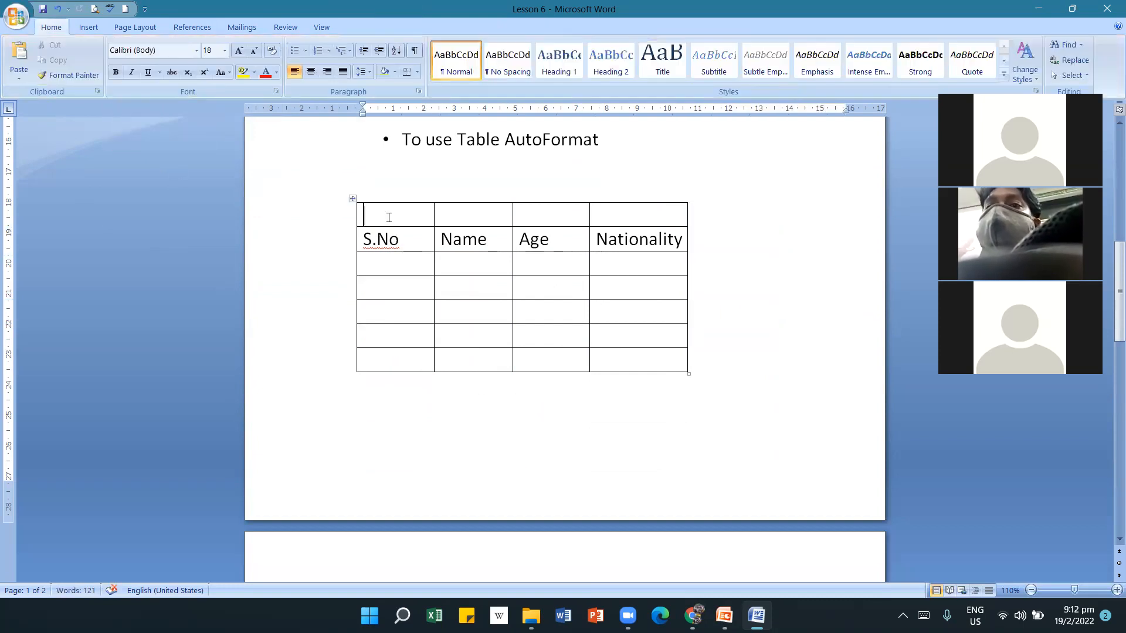
pyautogui.moveTo(389, 218); pyautogui.dragTo(615, 221)
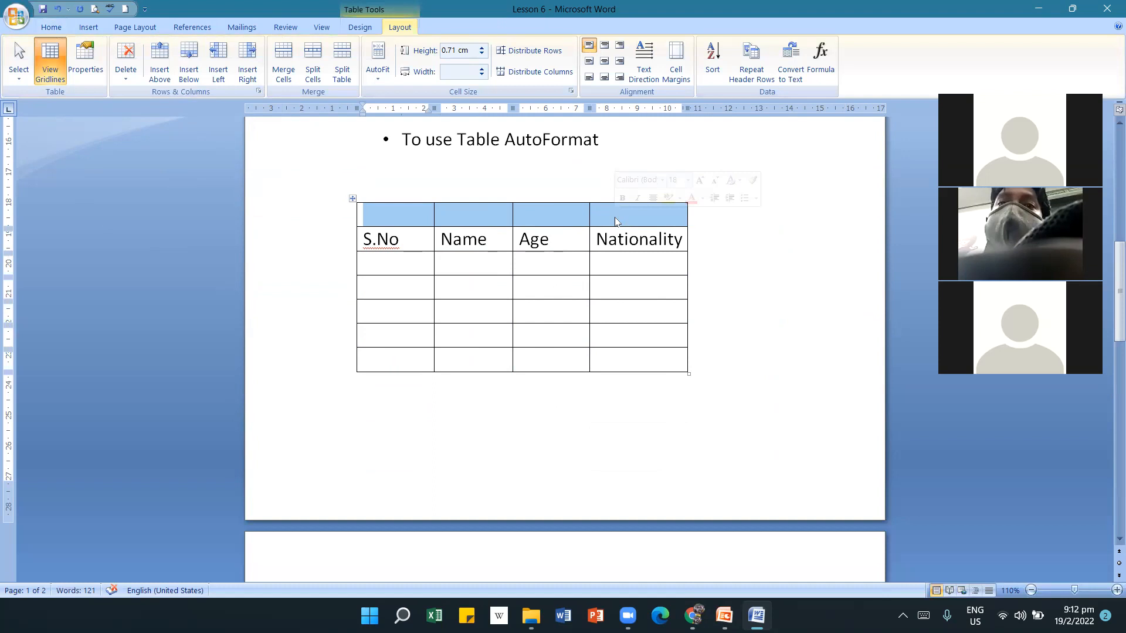
pyautogui.click(286, 71)
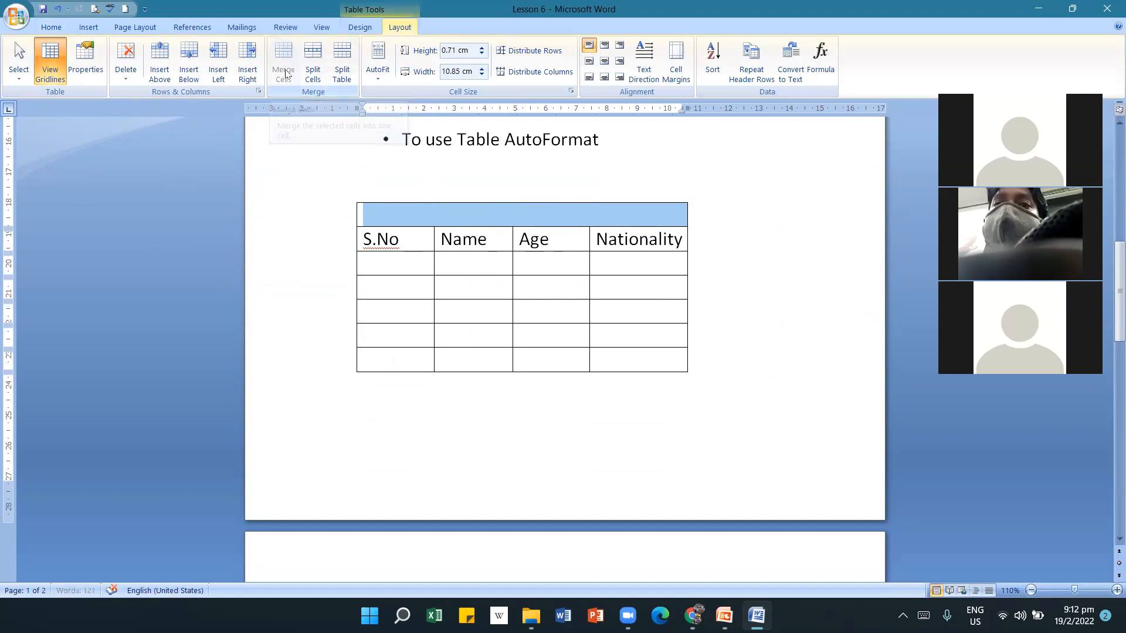
pyautogui.click(463, 309)
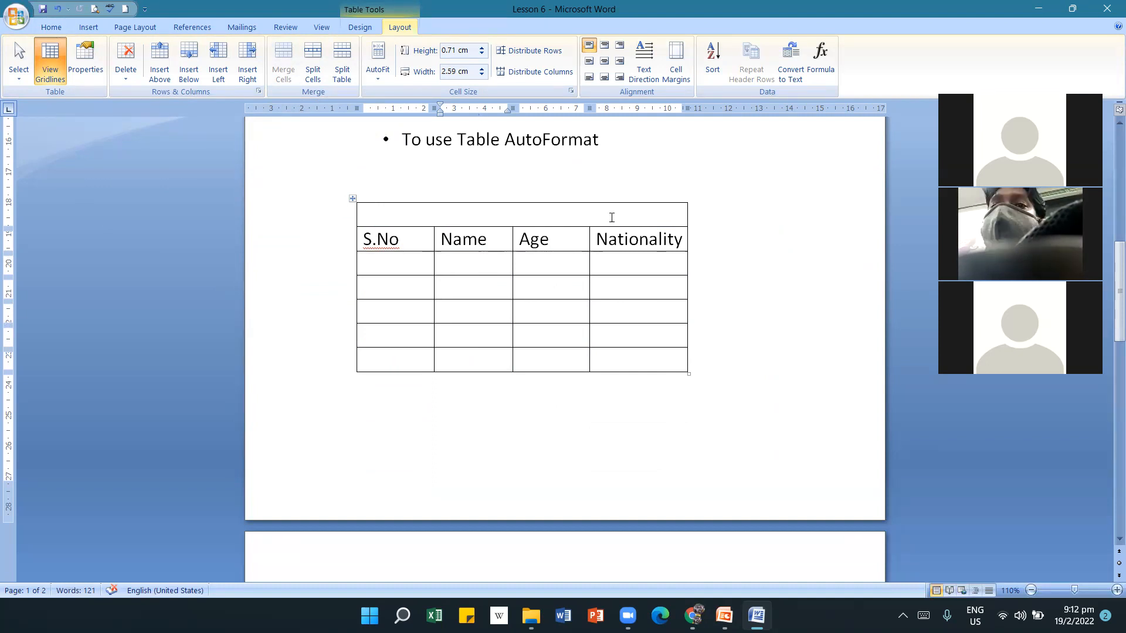
# Undo the merge of the table's top row, and merge its four empty cells into one cell again.
pyautogui.click(411, 266)
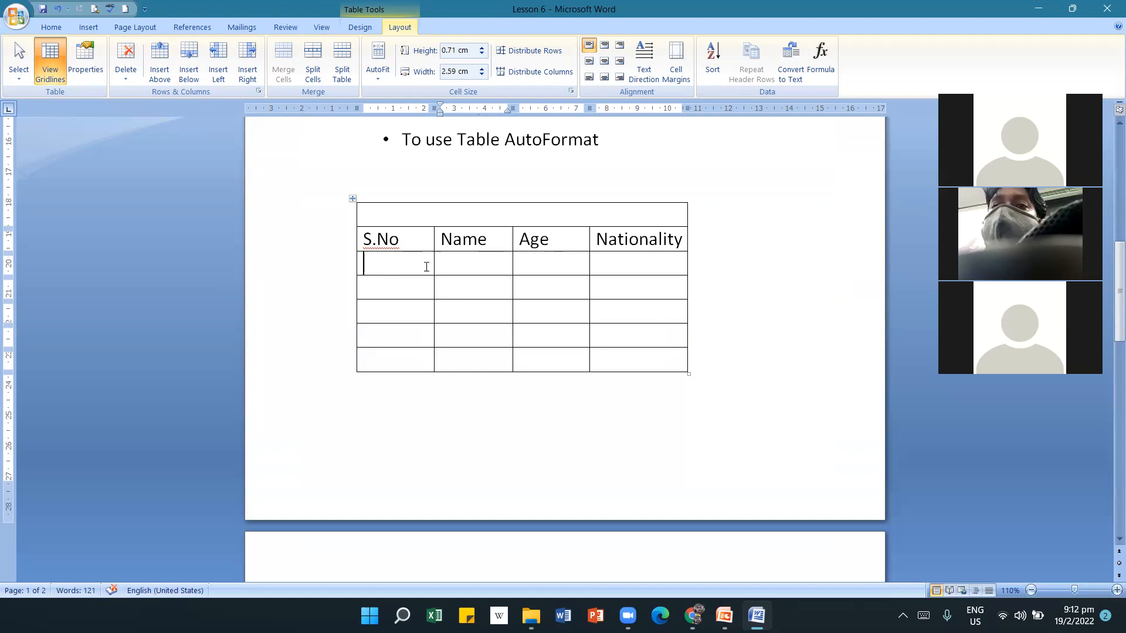
pyautogui.click(454, 259)
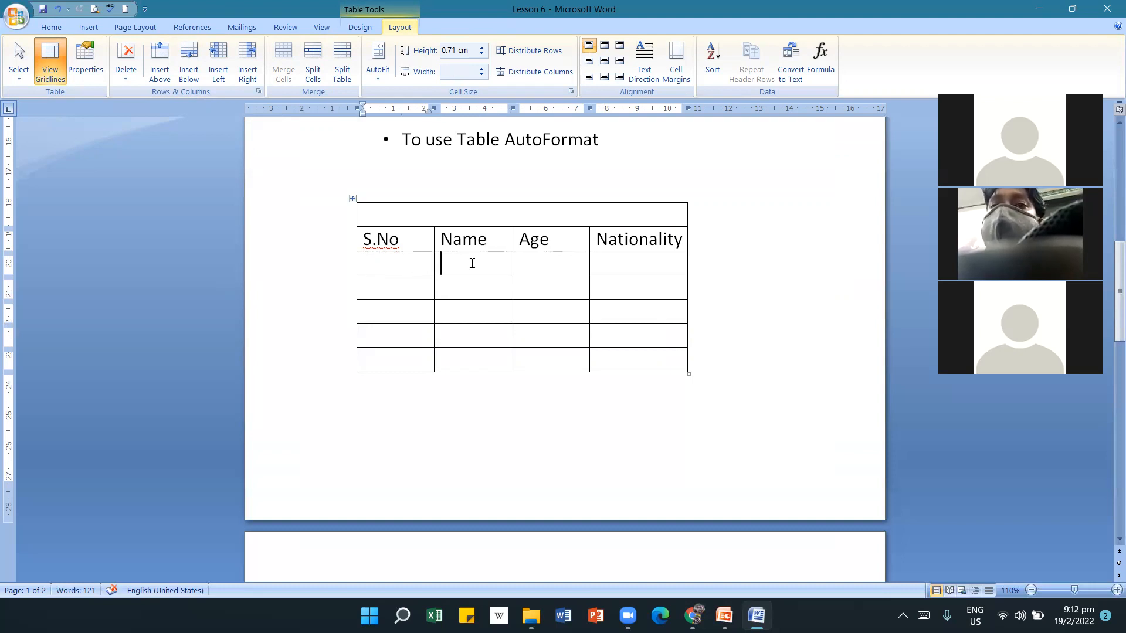
pyautogui.click(398, 211)
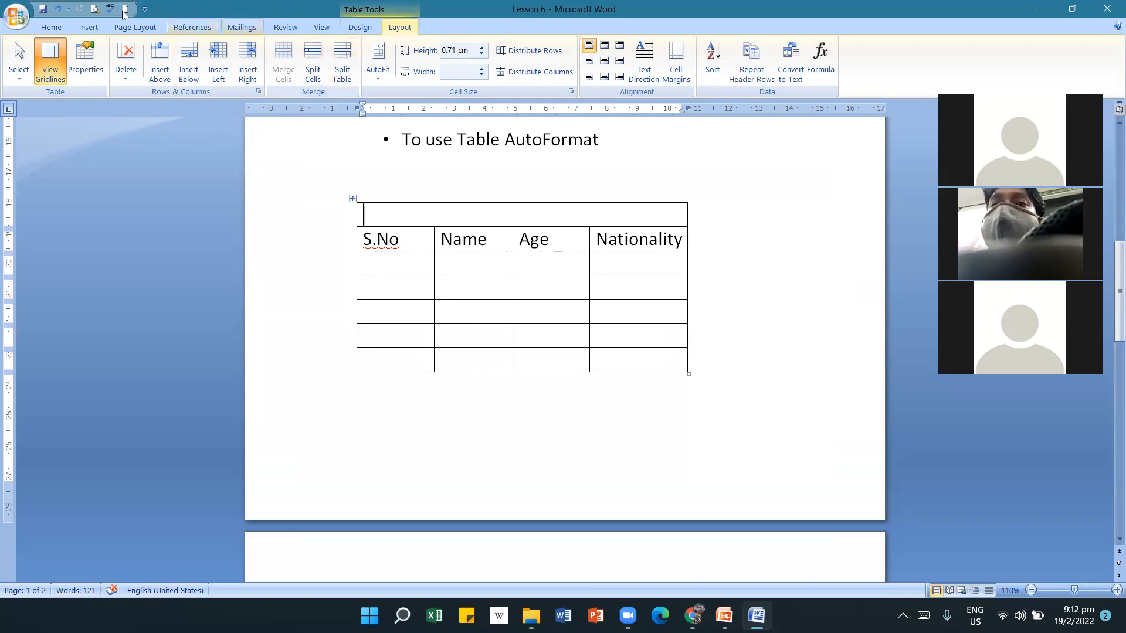
pyautogui.click(59, 12)
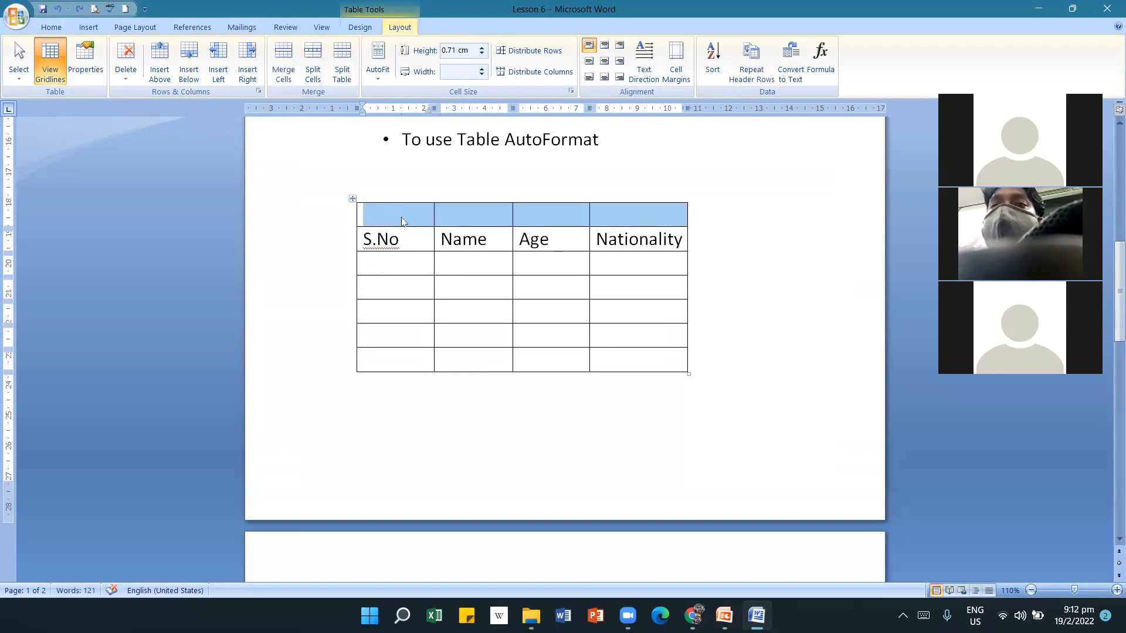
pyautogui.click(432, 219)
pyautogui.click(460, 216)
pyautogui.click(545, 213)
pyautogui.click(663, 212)
pyautogui.moveTo(395, 213); pyautogui.dragTo(616, 218)
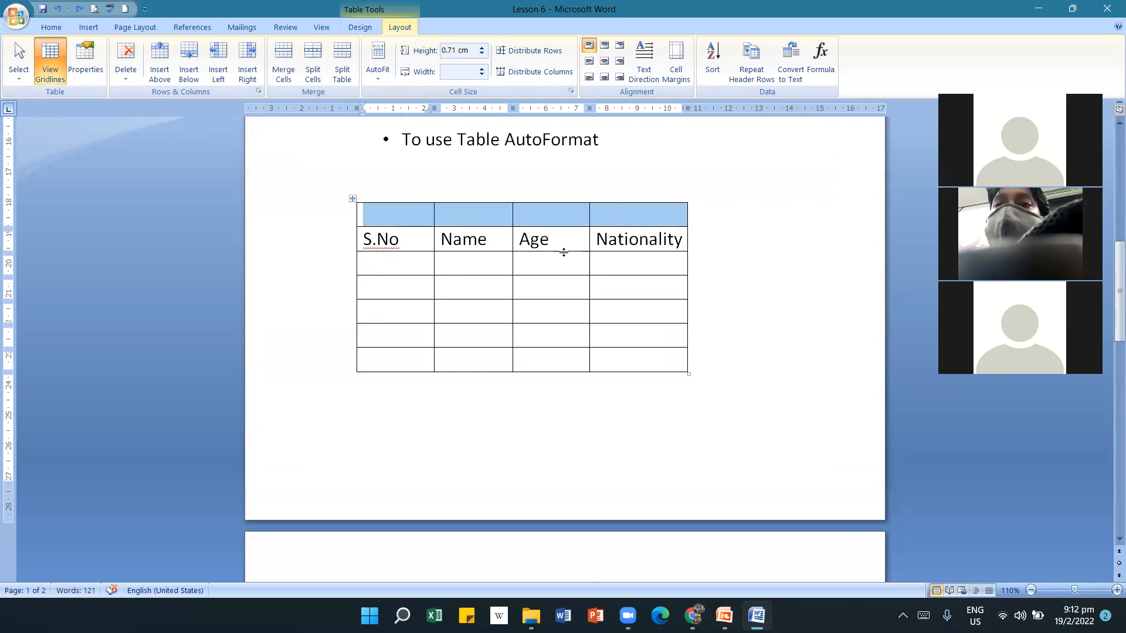
pyautogui.click(283, 70)
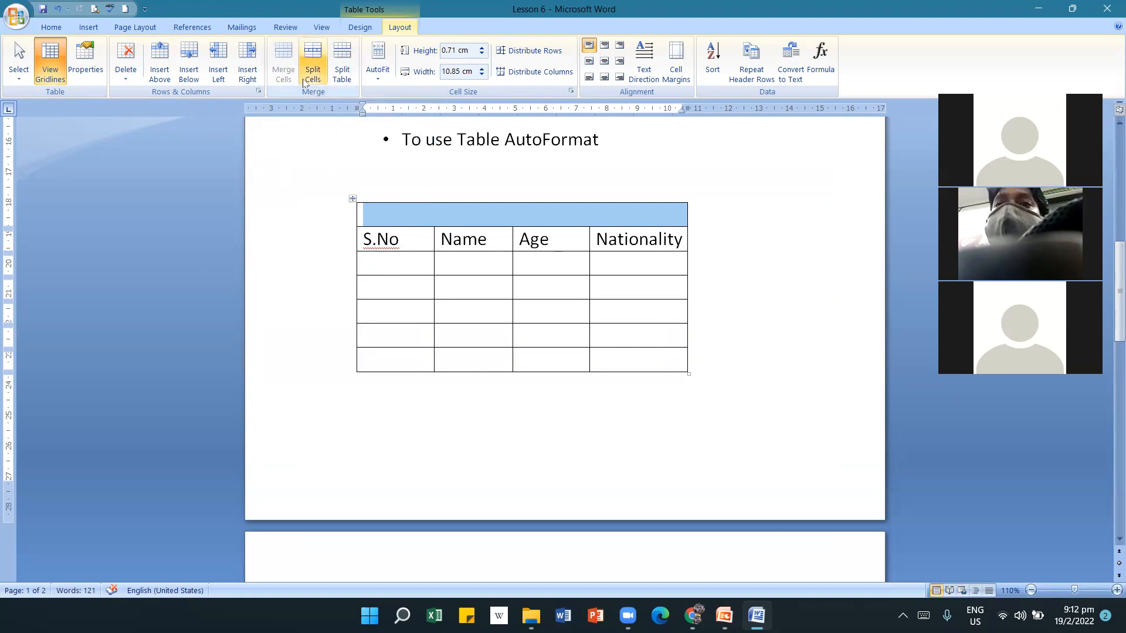
# Split the merged top-row cell into 6 columns and 1 row, and undo the split.
pyautogui.click(314, 73)
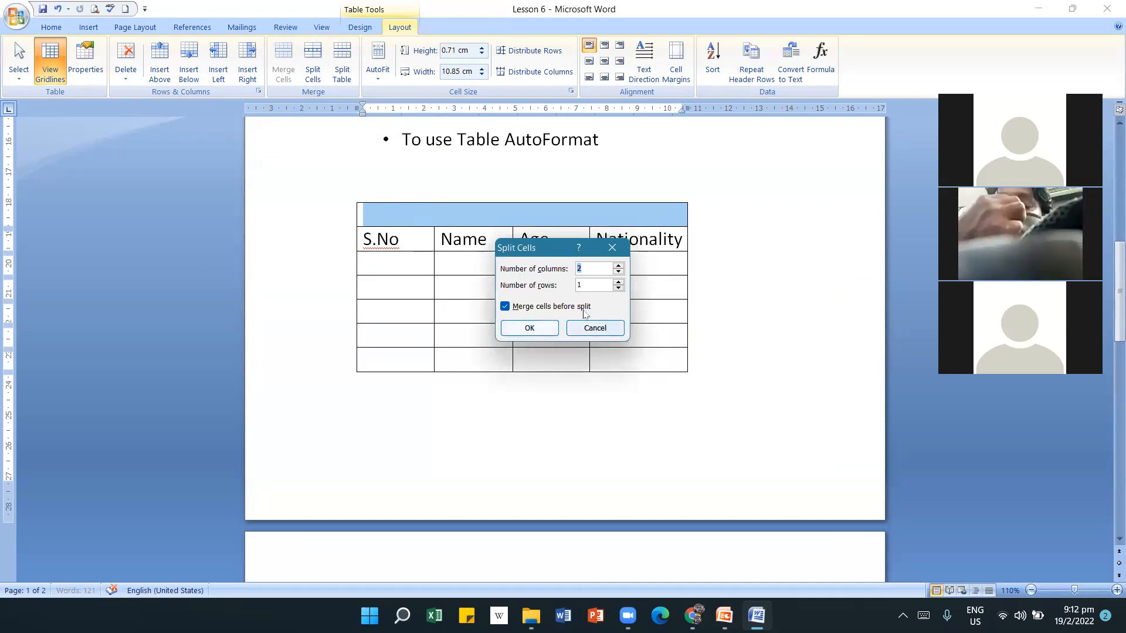
pyautogui.click(617, 267)
pyautogui.click(617, 266)
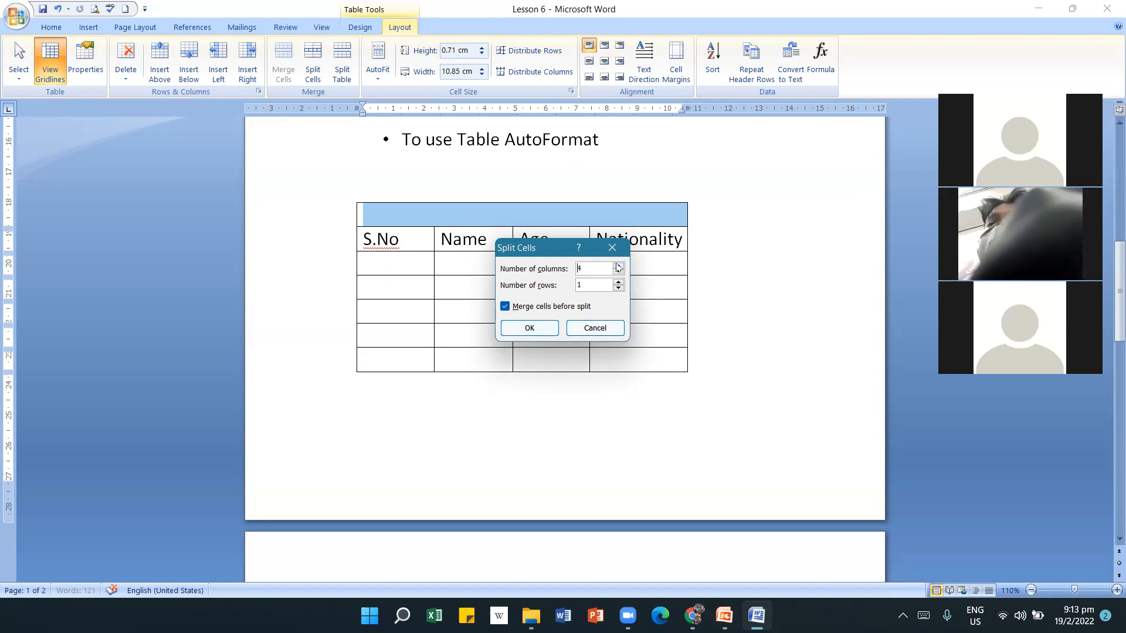
pyautogui.click(549, 331)
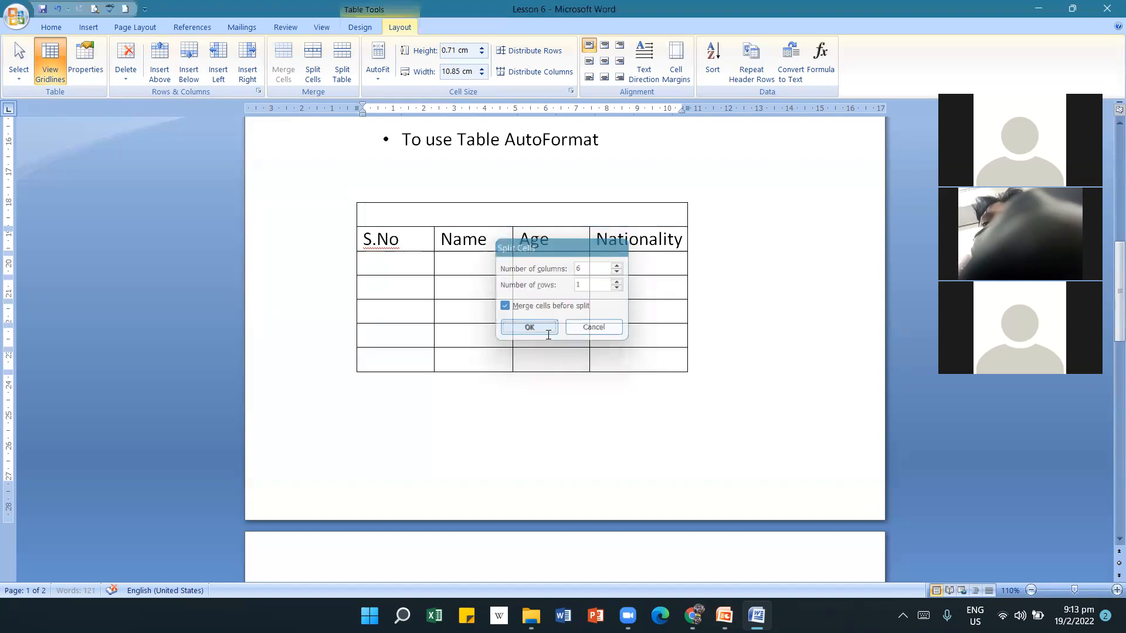
pyautogui.click(536, 364)
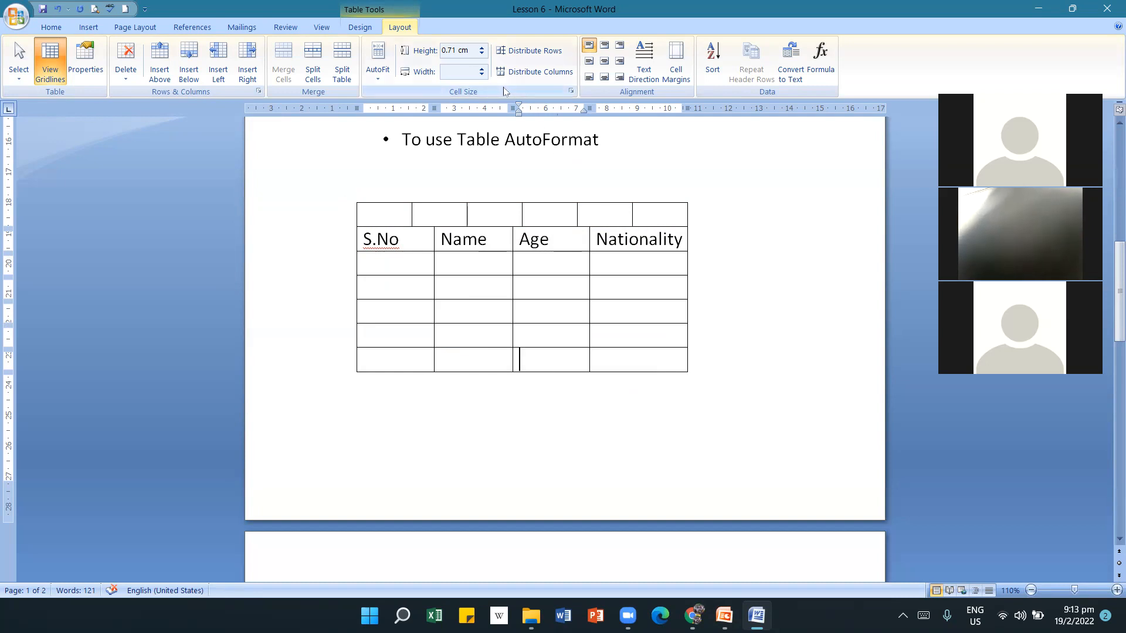
pyautogui.click(57, 9)
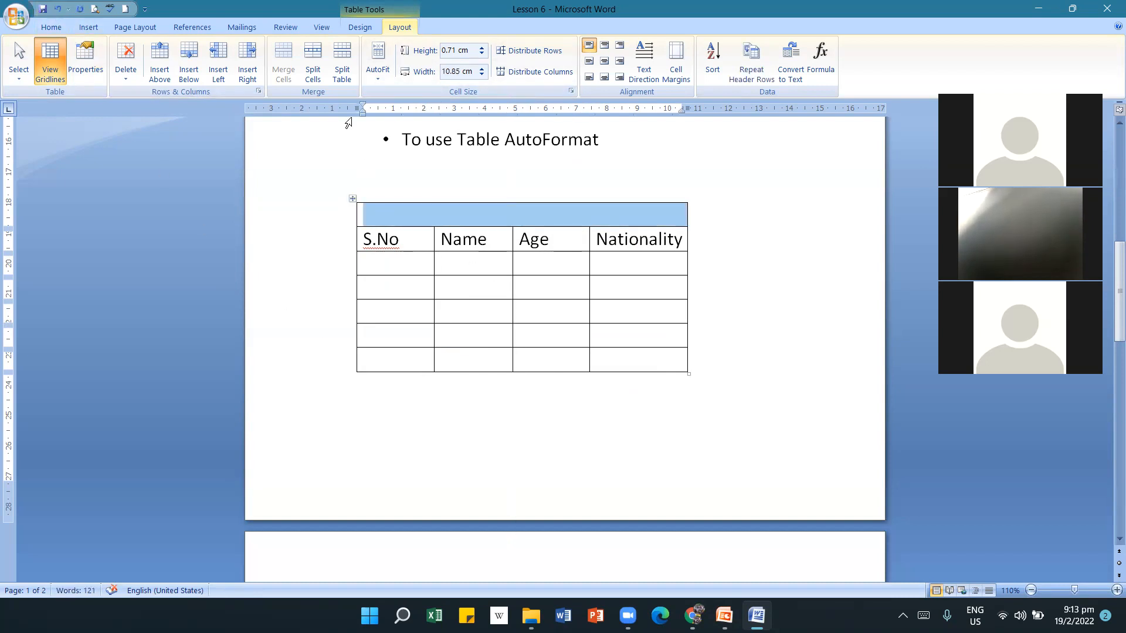
# Enter the title "Manpower Report" in the merged top row of the table.
pyautogui.click(427, 312)
pyautogui.click(424, 218)
pyautogui.write('M')
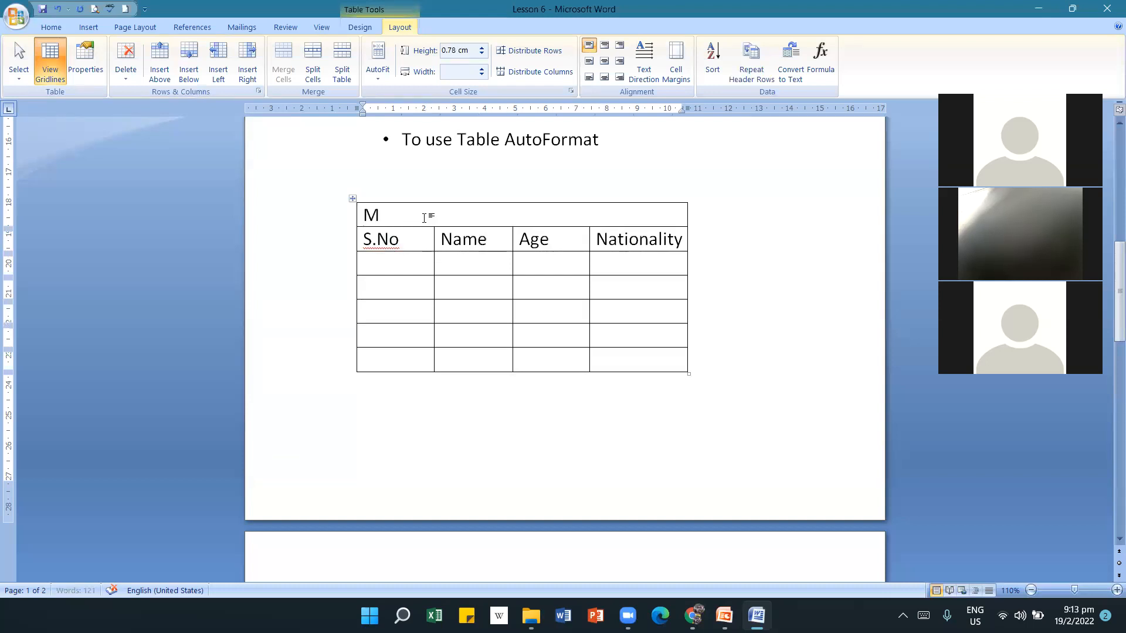
pyautogui.write('anpower Report')
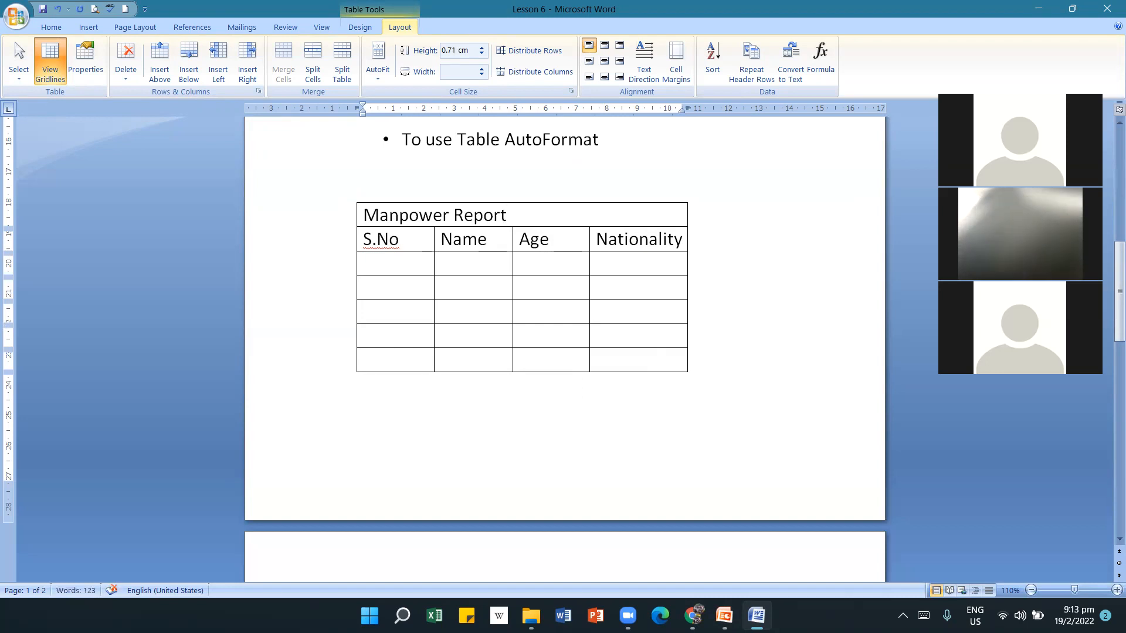
pyautogui.click(503, 455)
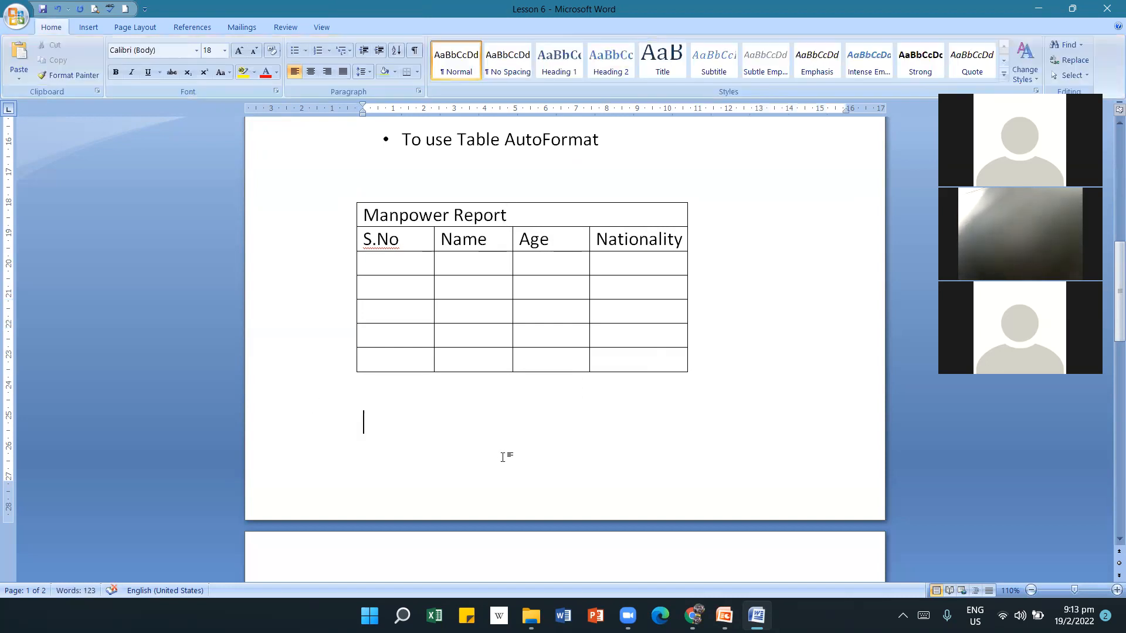
# Split the table directly below the header row containing S.No, and undo the split.
pyautogui.click(402, 264)
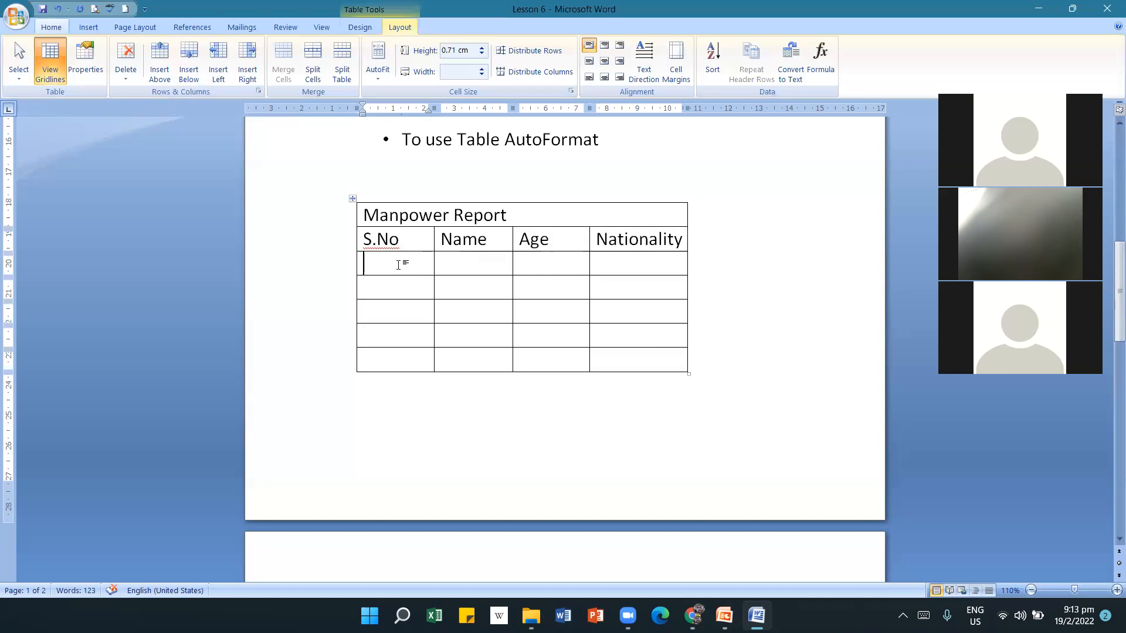
pyautogui.click(350, 73)
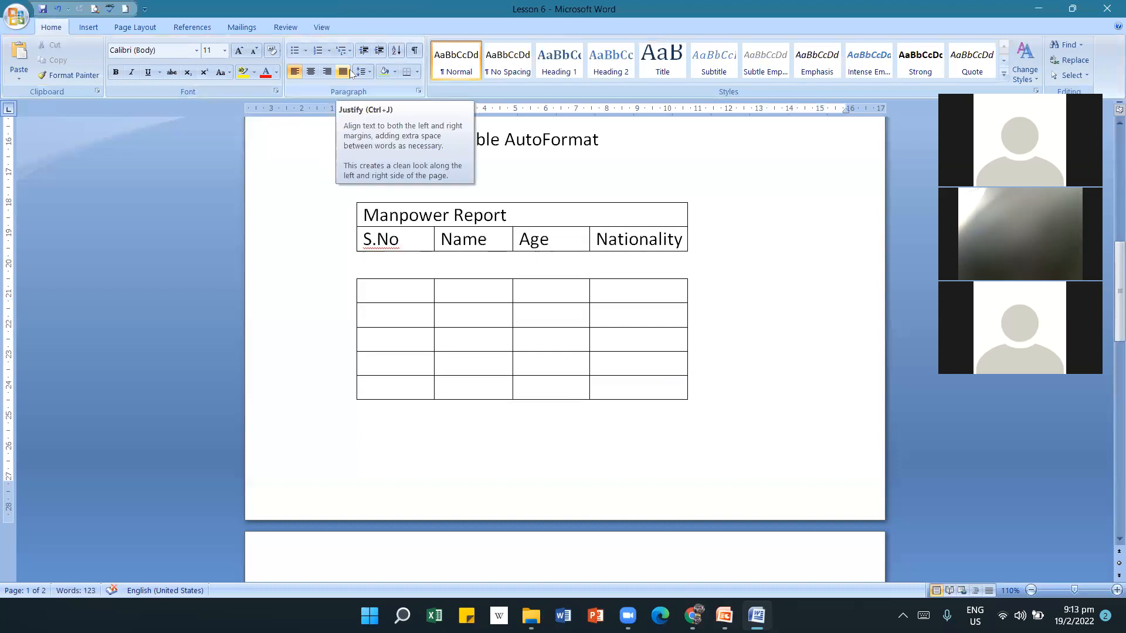
pyautogui.click(57, 9)
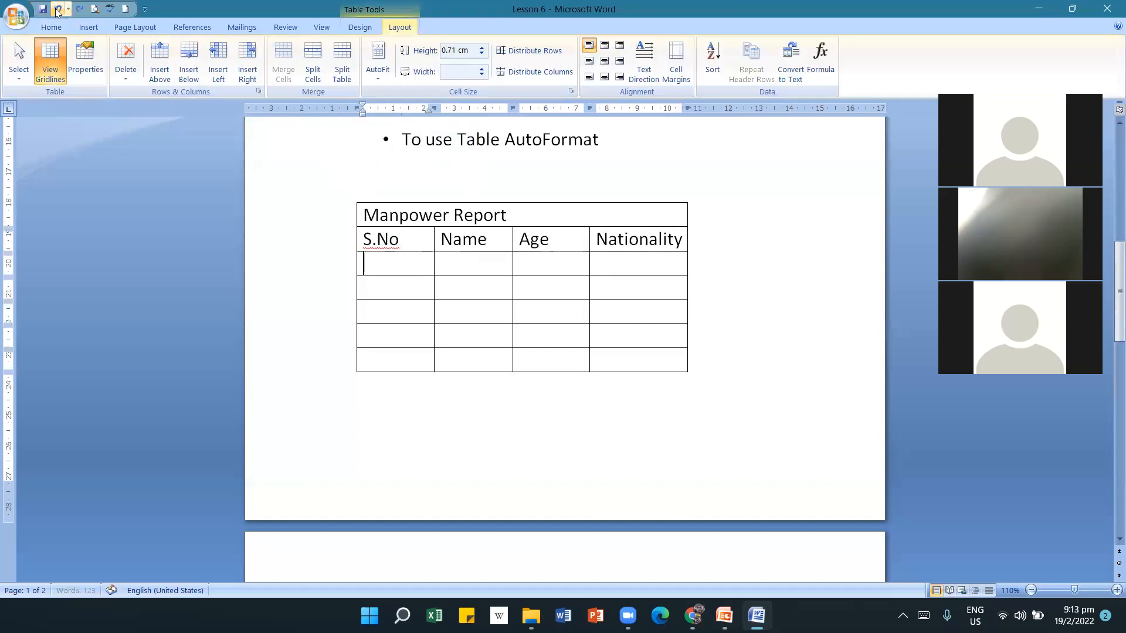
# Split the table at the second empty row below the headings, and rejoin the two parts.
pyautogui.click(399, 289)
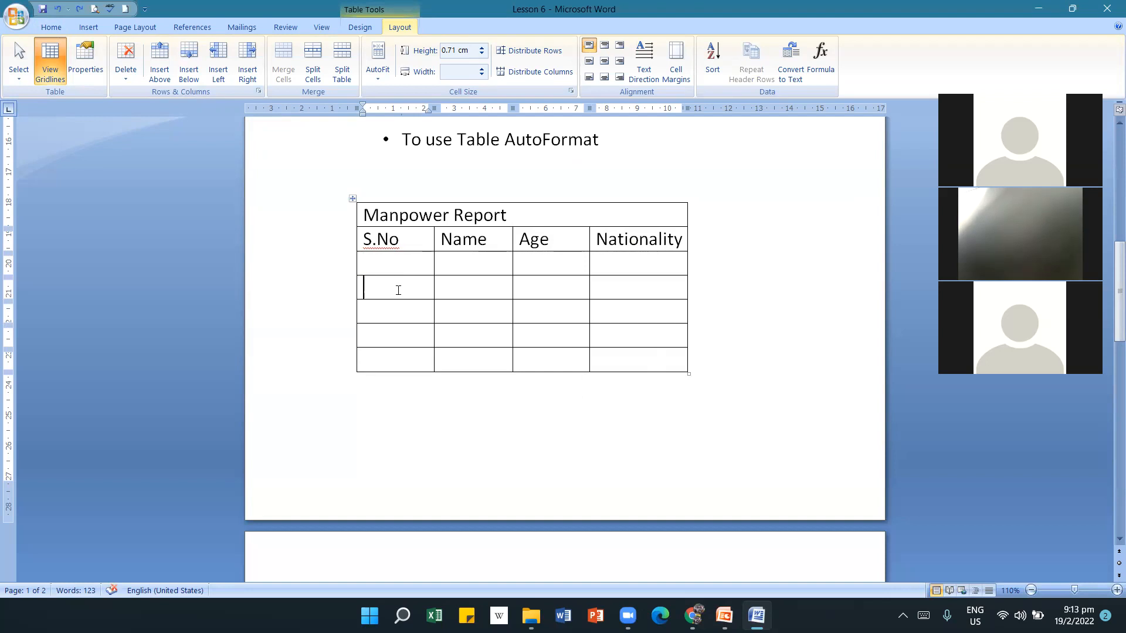
pyautogui.click(349, 81)
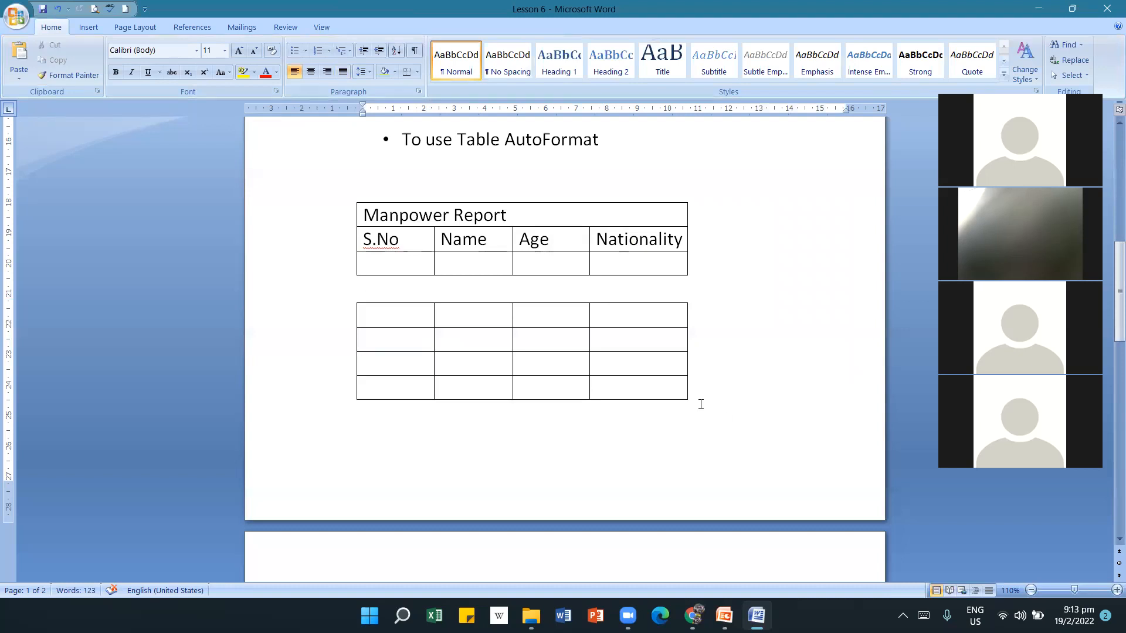
pyautogui.press('Delete')
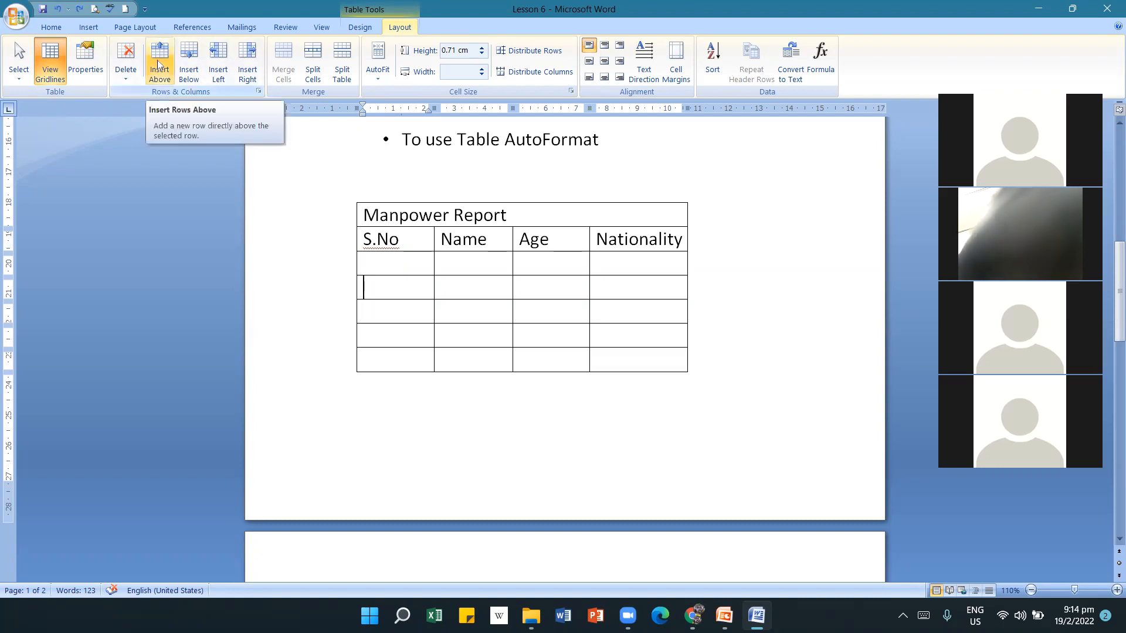
pyautogui.click(383, 264)
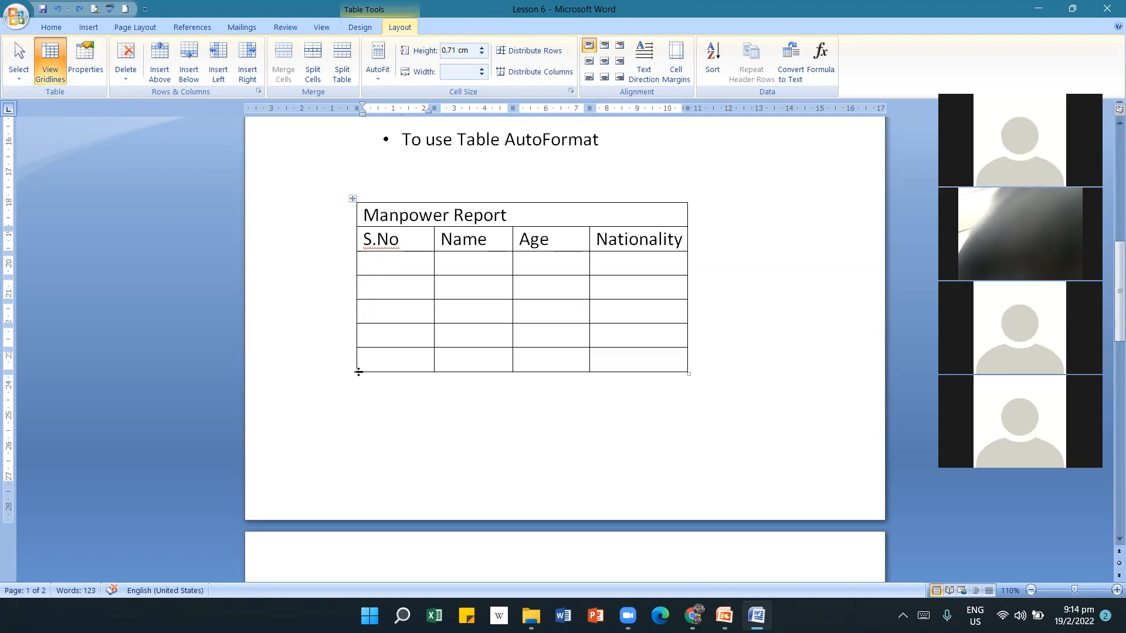
pyautogui.click(282, 214)
pyautogui.click(305, 168)
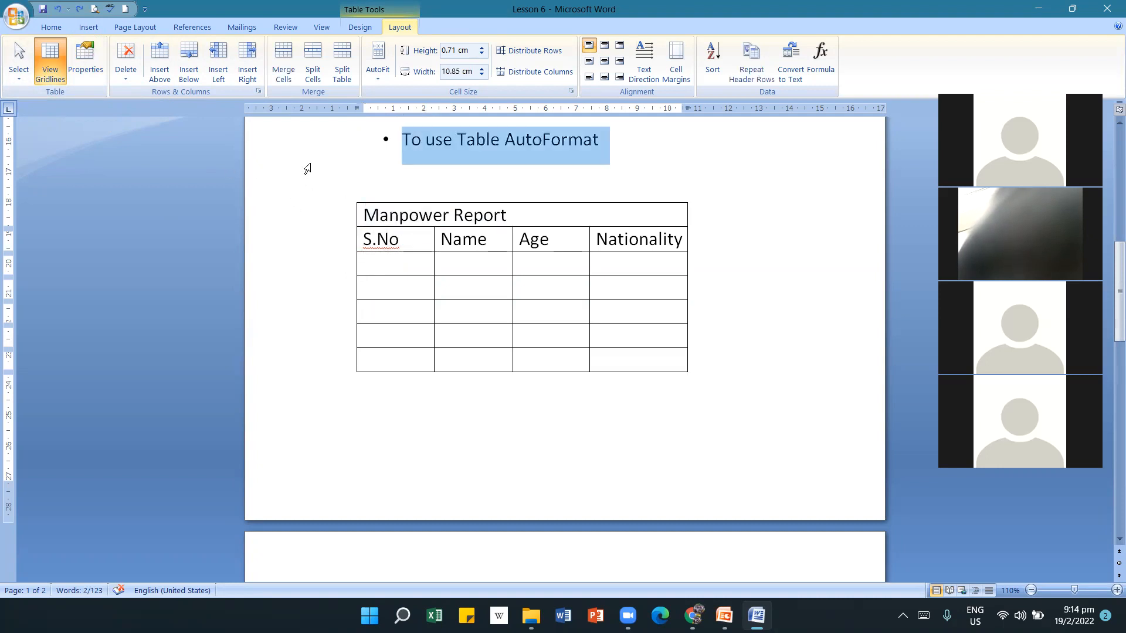
pyautogui.click(390, 440)
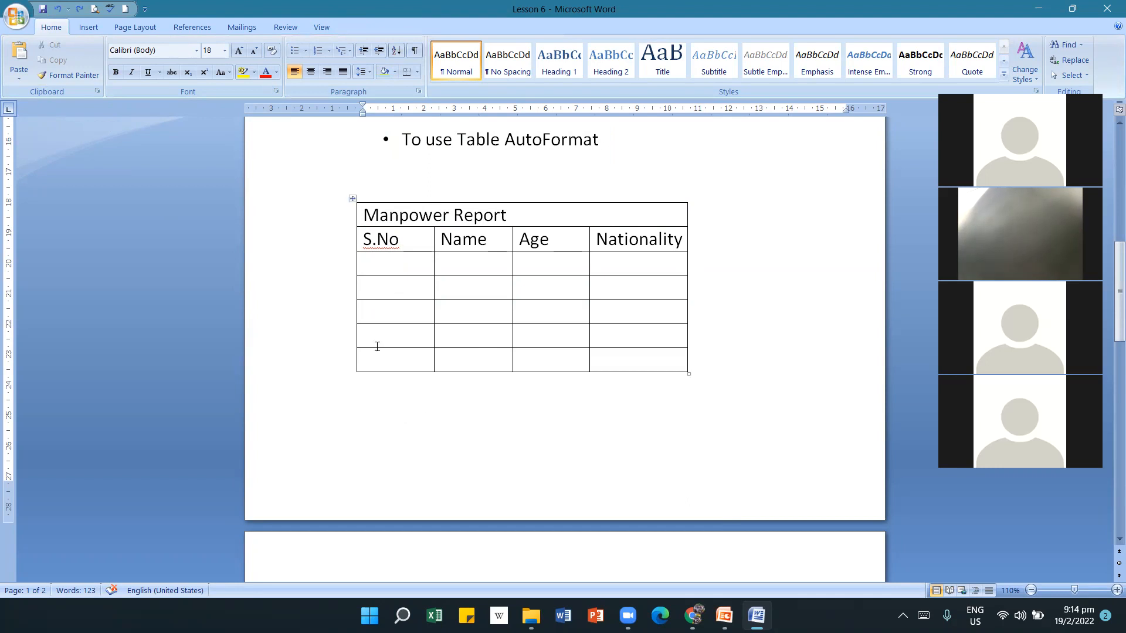
# Split the Manpower Report table once more at its second empty row, and undo that split.
pyautogui.click(373, 288)
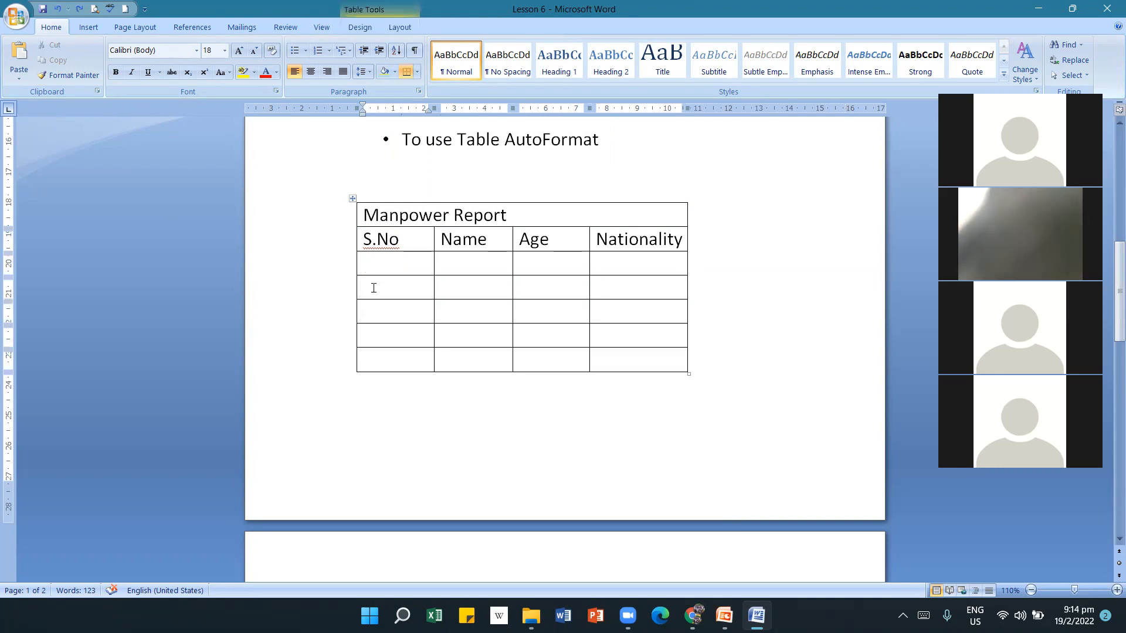
pyautogui.click(400, 27)
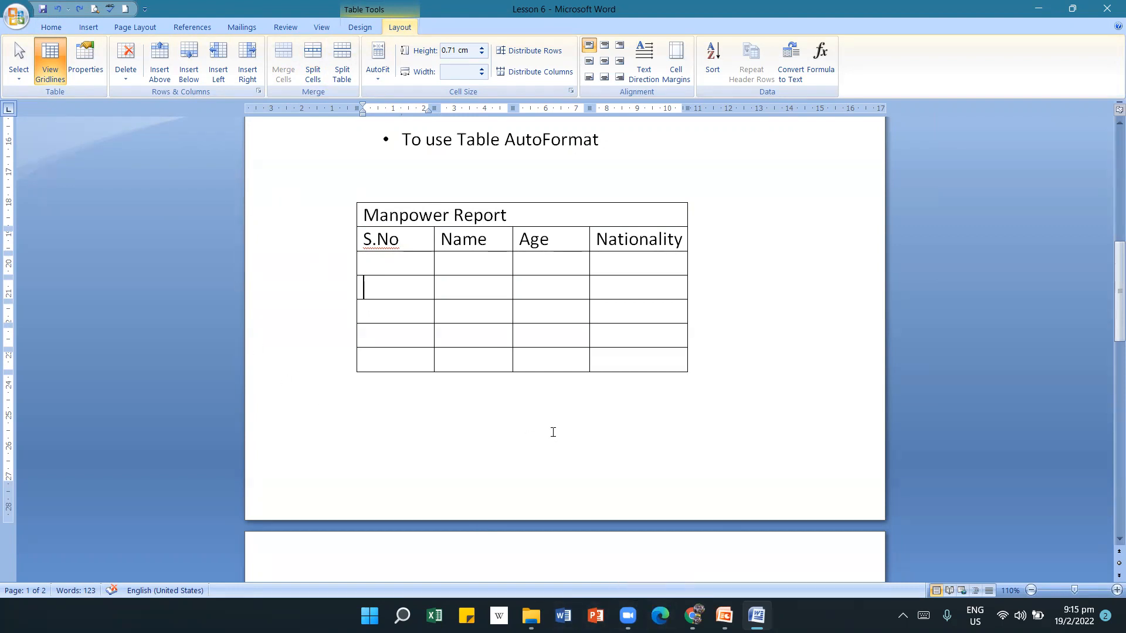
pyautogui.click(378, 290)
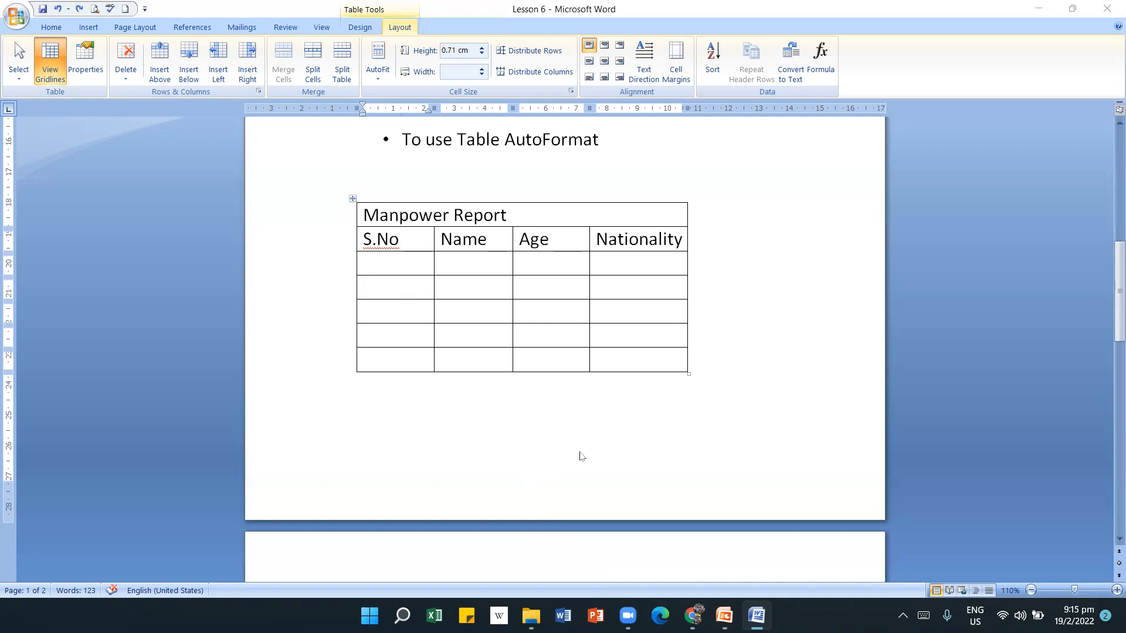
pyautogui.click(408, 281)
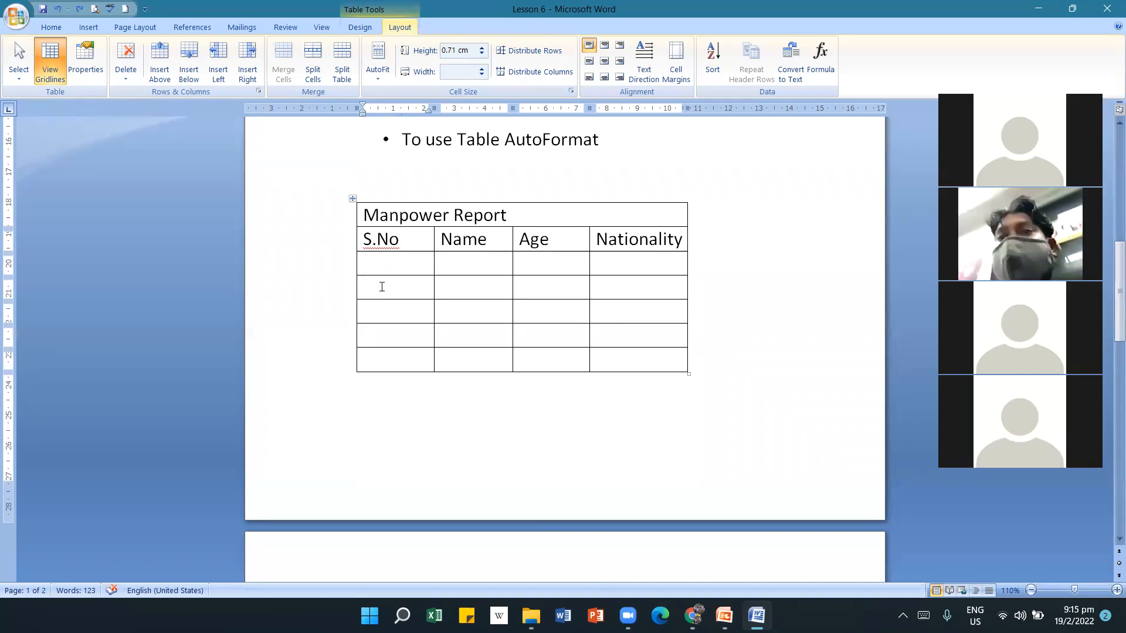
pyautogui.click(342, 65)
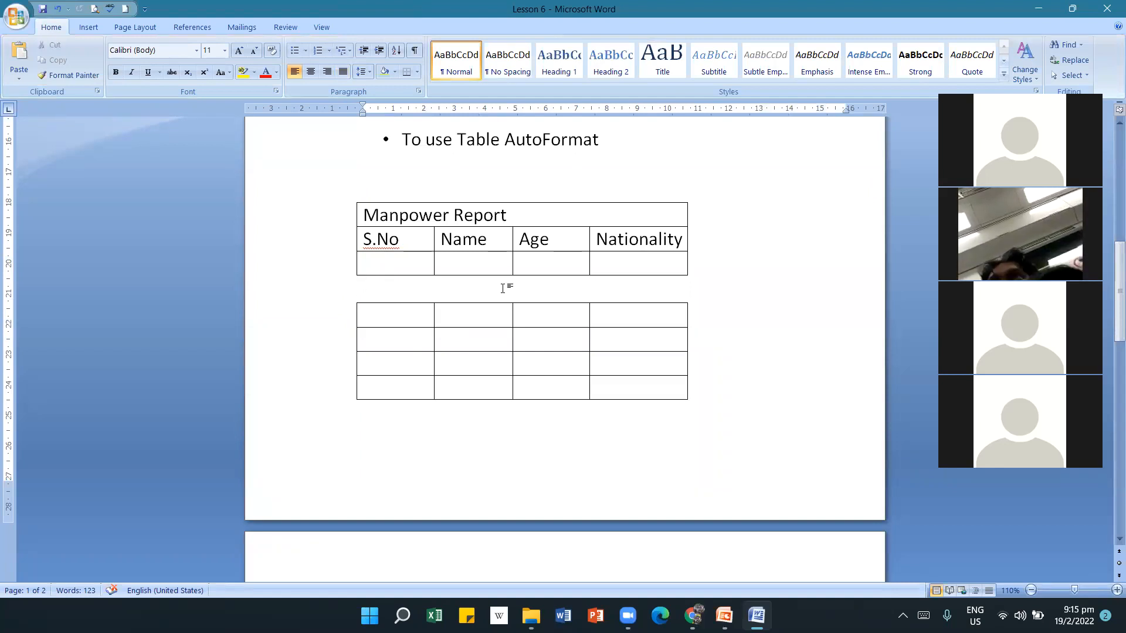
pyautogui.click(57, 9)
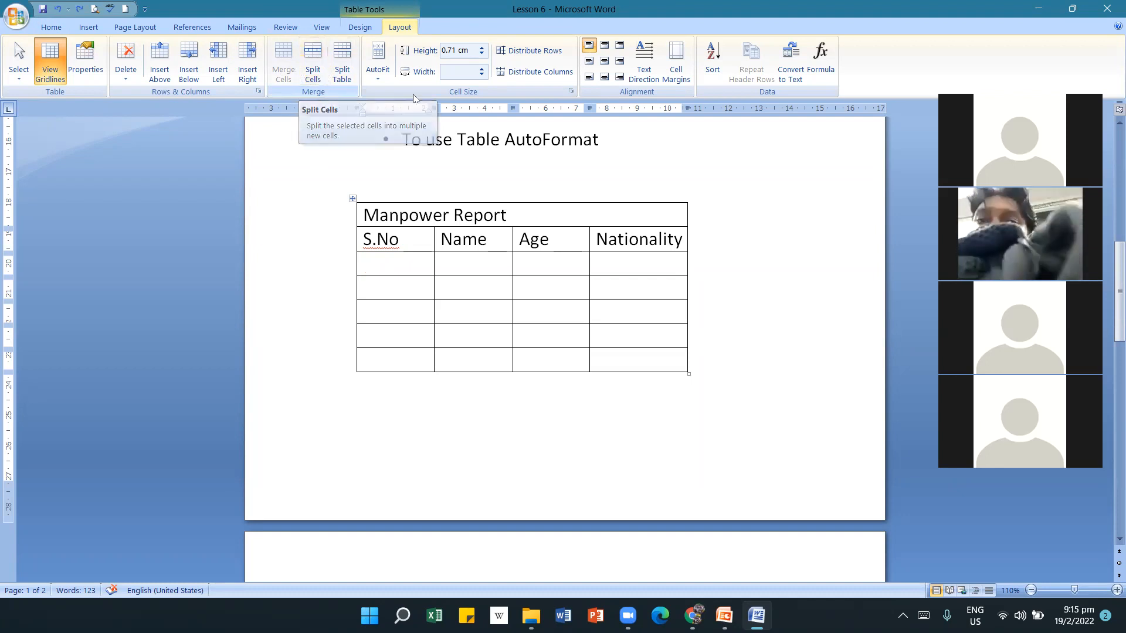
# Review the list of lesson topics under Tables, from creating a table through merging and splitting cells.
pyautogui.scroll(5, 498, 401)
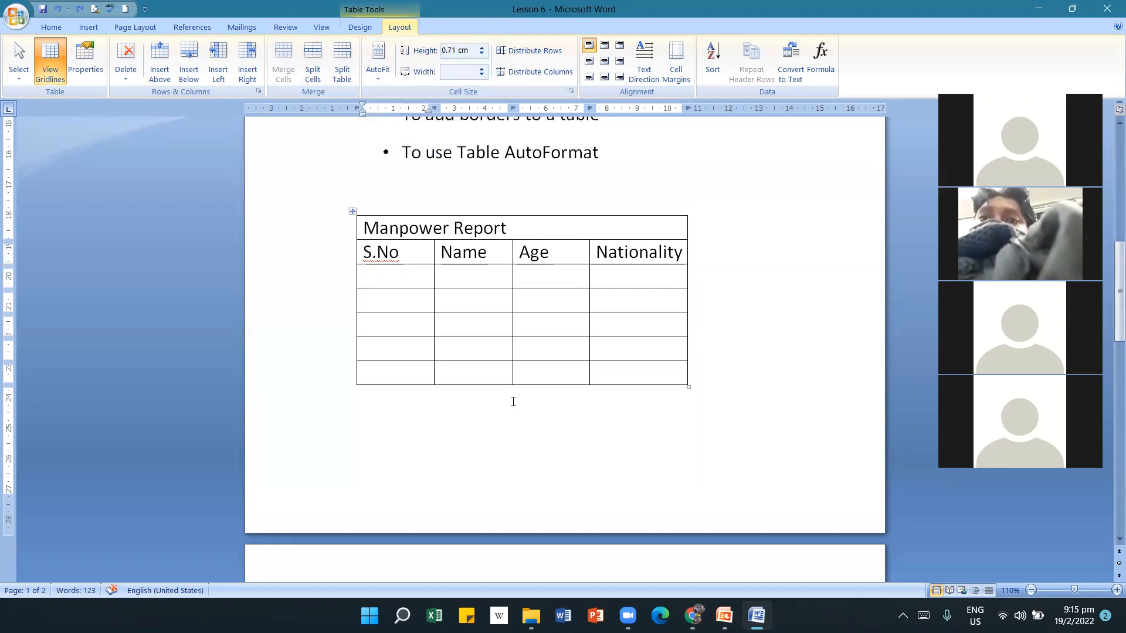
pyautogui.scroll(2, 492, 406)
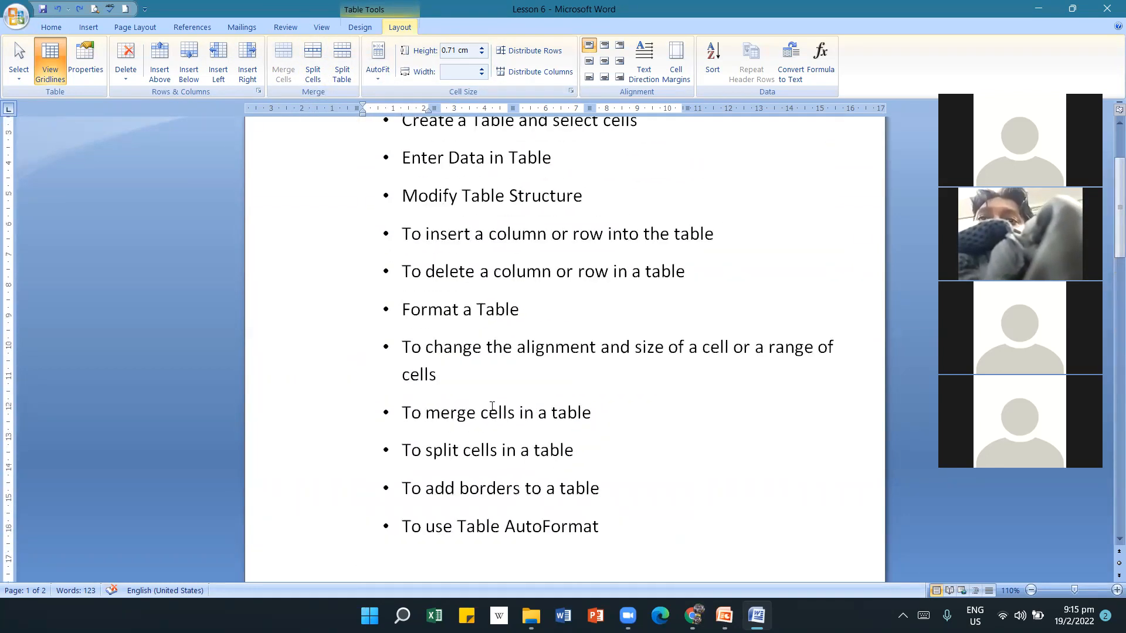
pyautogui.moveTo(404, 186); pyautogui.dragTo(537, 201)
pyautogui.click(404, 223)
pyautogui.moveTo(404, 223); pyautogui.dragTo(535, 229)
pyautogui.moveTo(403, 262); pyautogui.dragTo(504, 271)
pyautogui.click(465, 311)
pyautogui.click(475, 351)
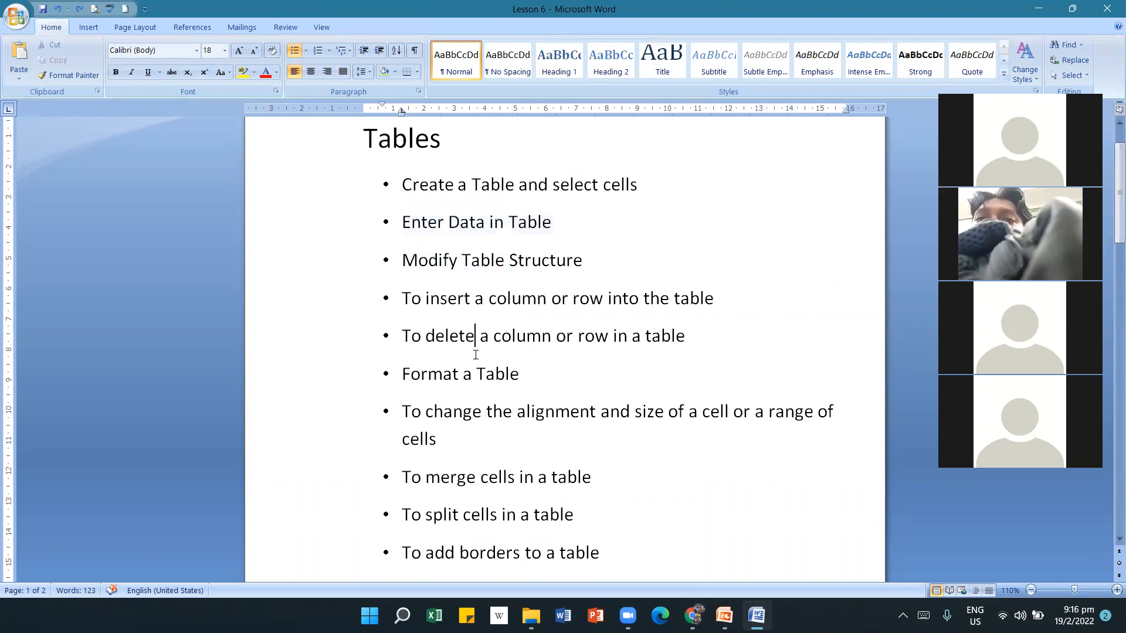
pyautogui.scroll(-1, 479, 360)
pyautogui.scroll(-1, 479, 371)
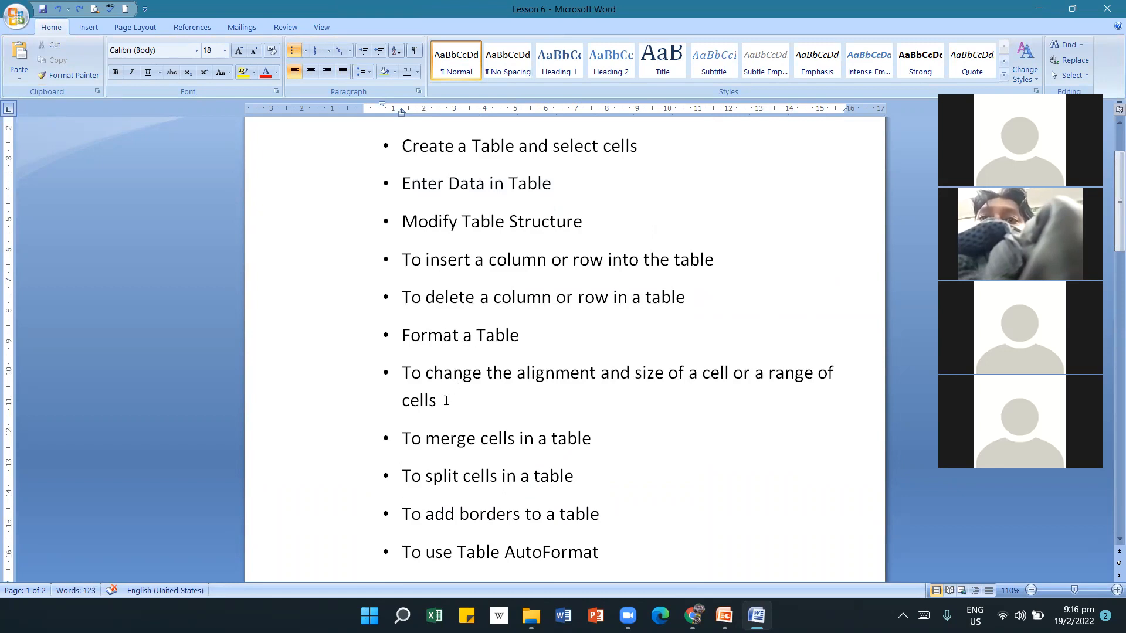
pyautogui.scroll(-2, 511, 422)
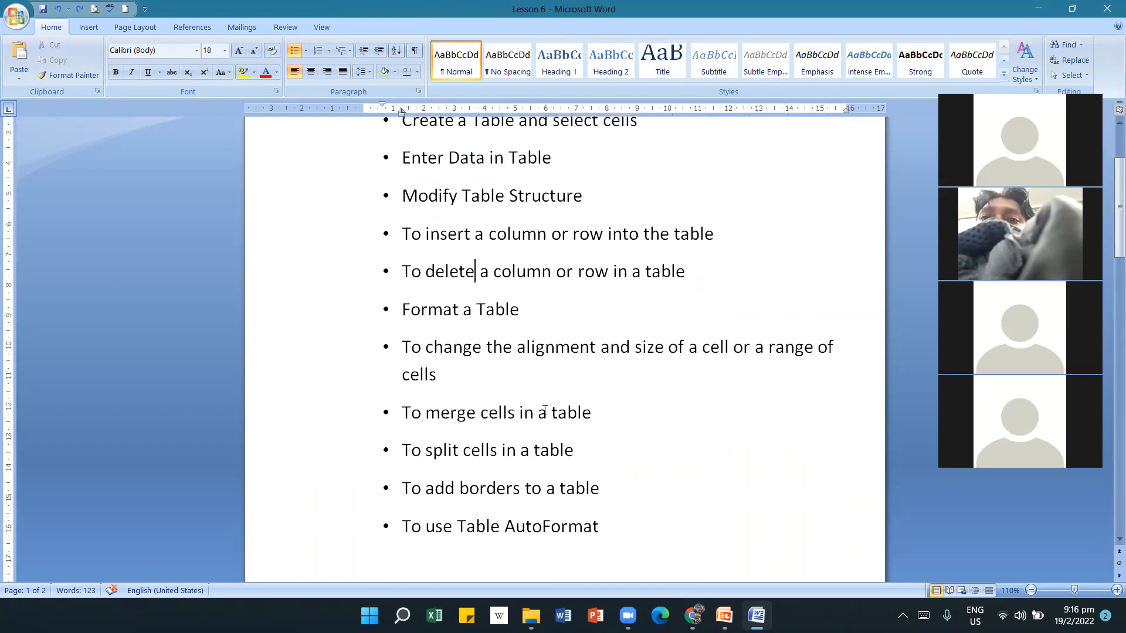
pyautogui.moveTo(412, 412); pyautogui.dragTo(558, 463)
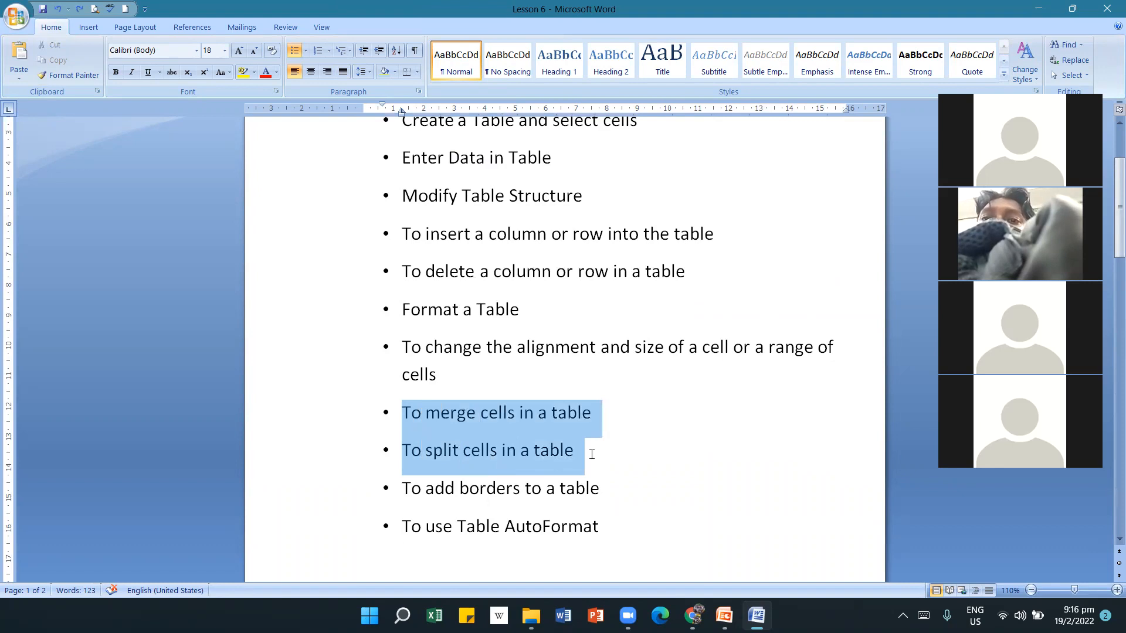
# Fill the first empty row of the Manpower Report table with S.No 1, a person's full name, age 45 and nationality Bangladesh.
pyautogui.scroll(-5, 592, 454)
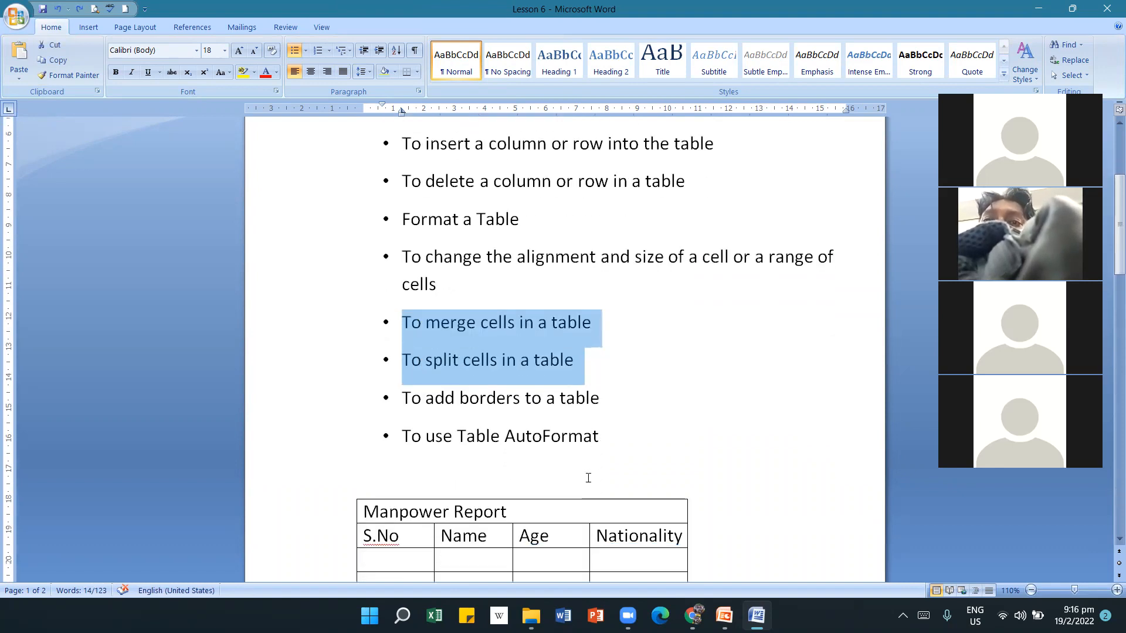
pyautogui.scroll(-3, 589, 477)
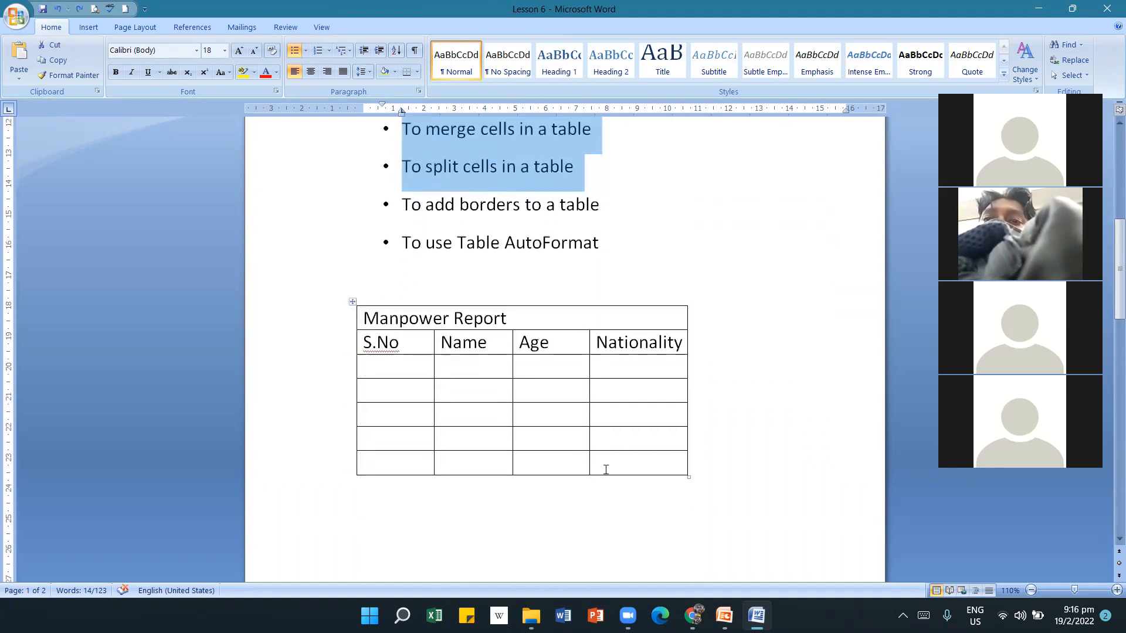
pyautogui.click(397, 368)
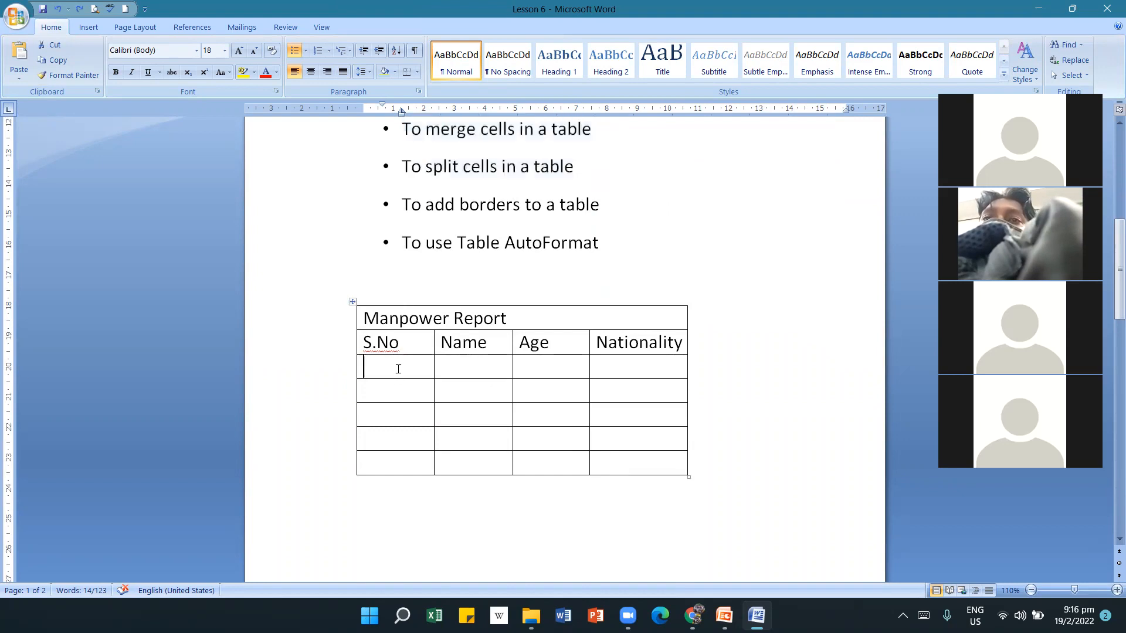
pyautogui.click(399, 27)
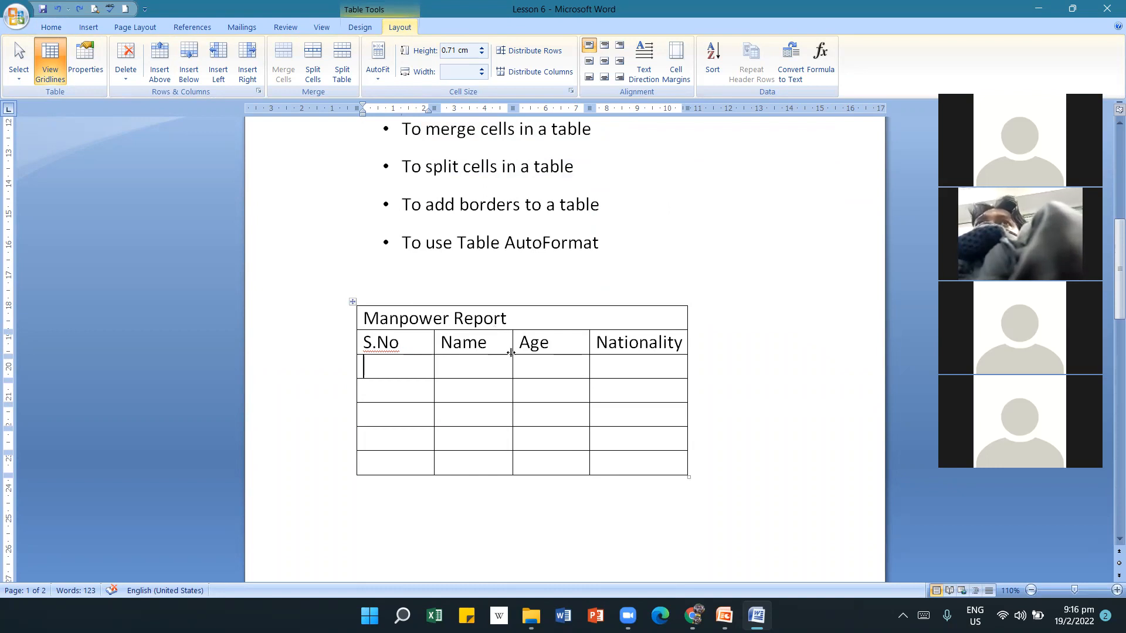
pyautogui.write('1')
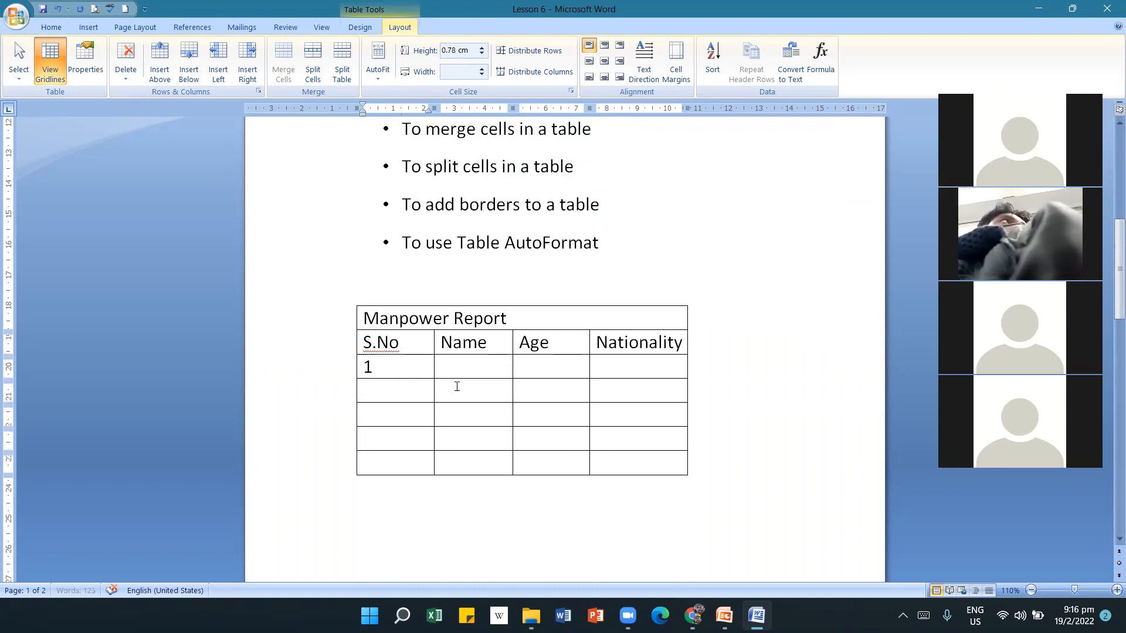
pyautogui.click(487, 360)
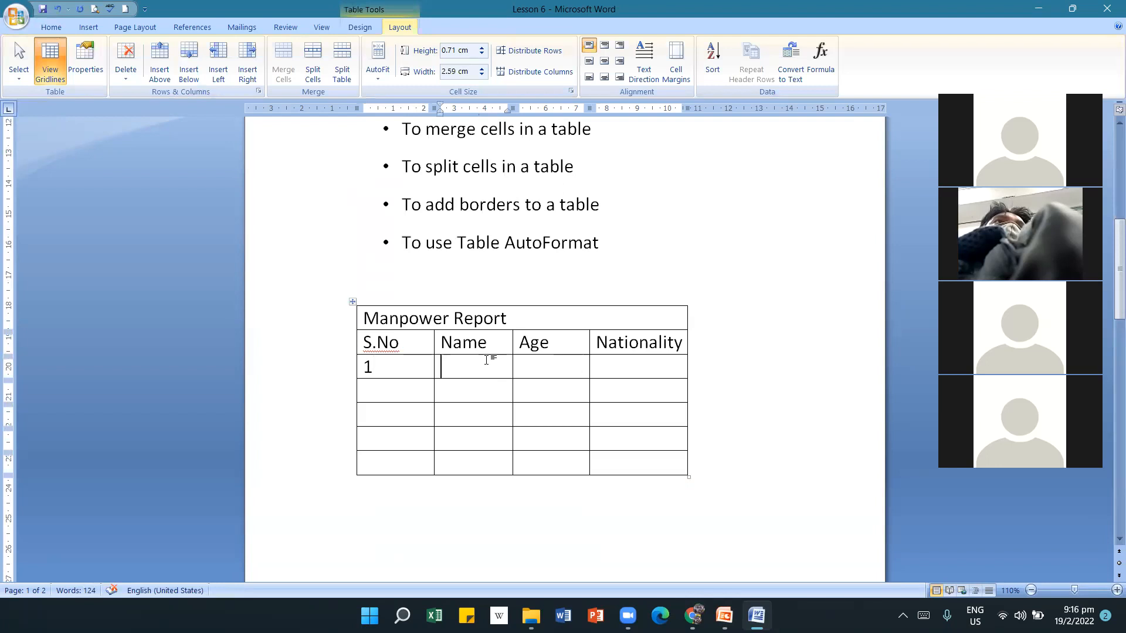
pyautogui.write('Abd')
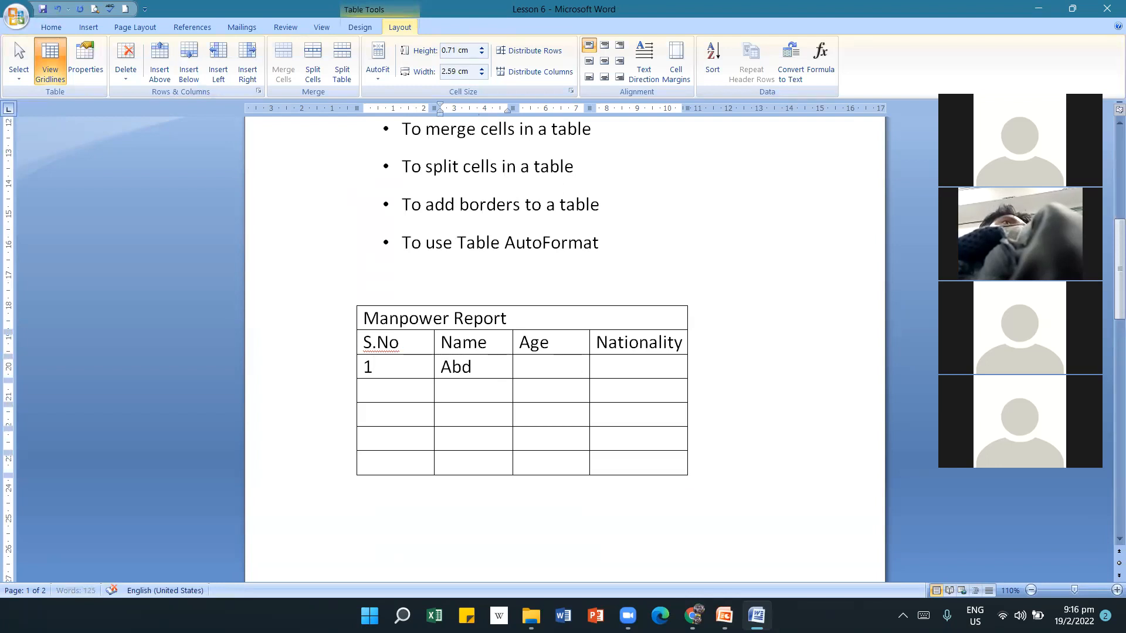
pyautogui.write('ul Rahman')
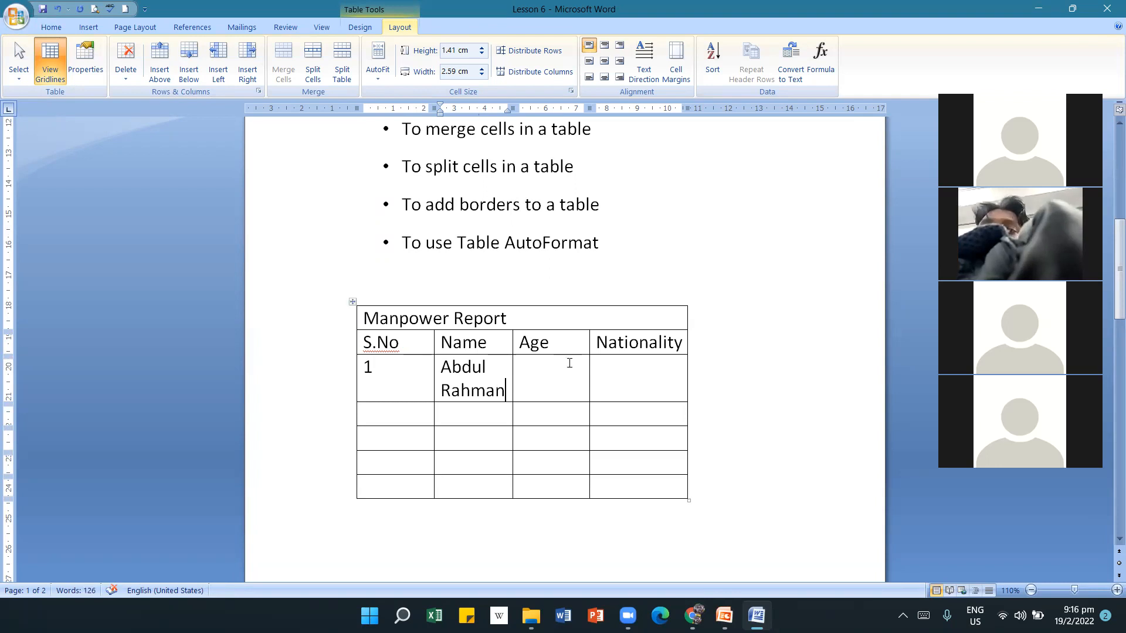
pyautogui.click(531, 387)
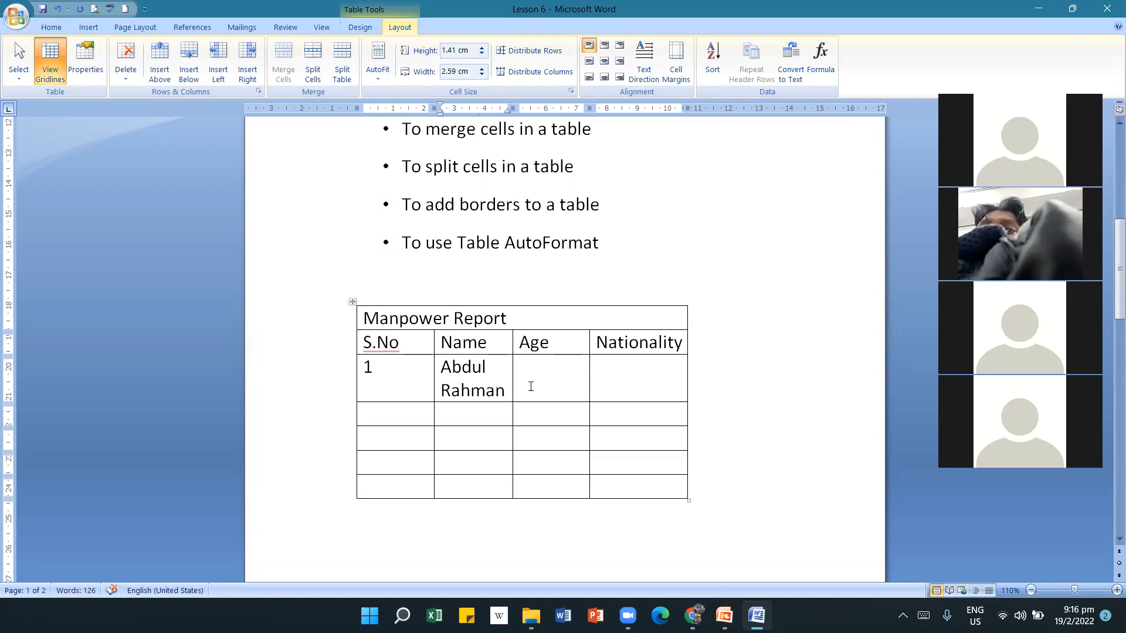
pyautogui.write('45')
pyautogui.click(628, 382)
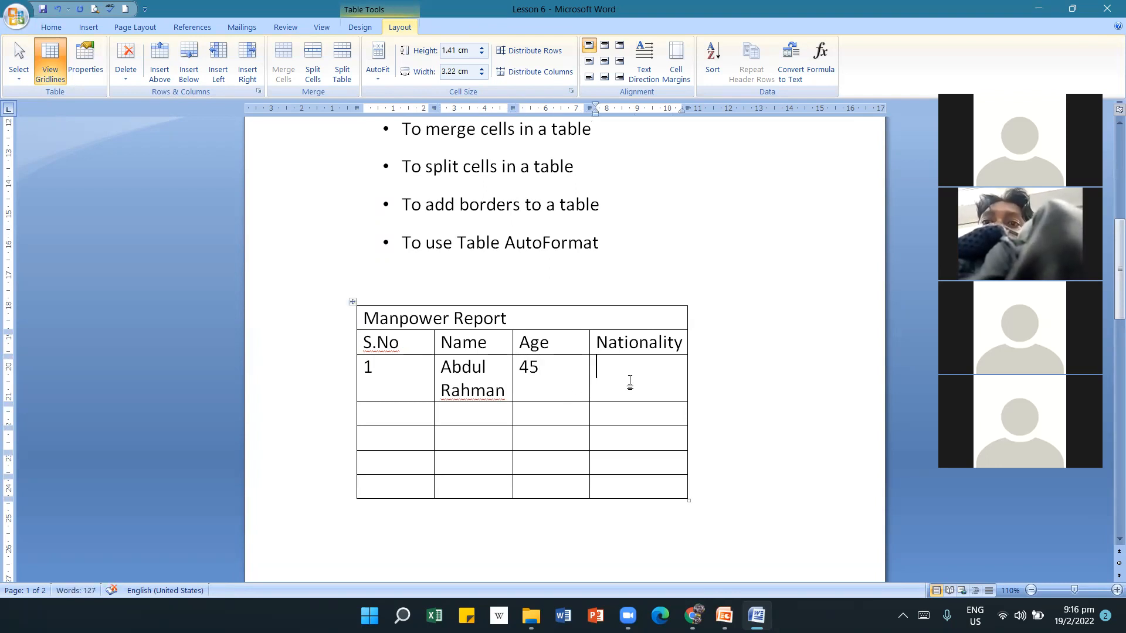
pyautogui.write('Ba')
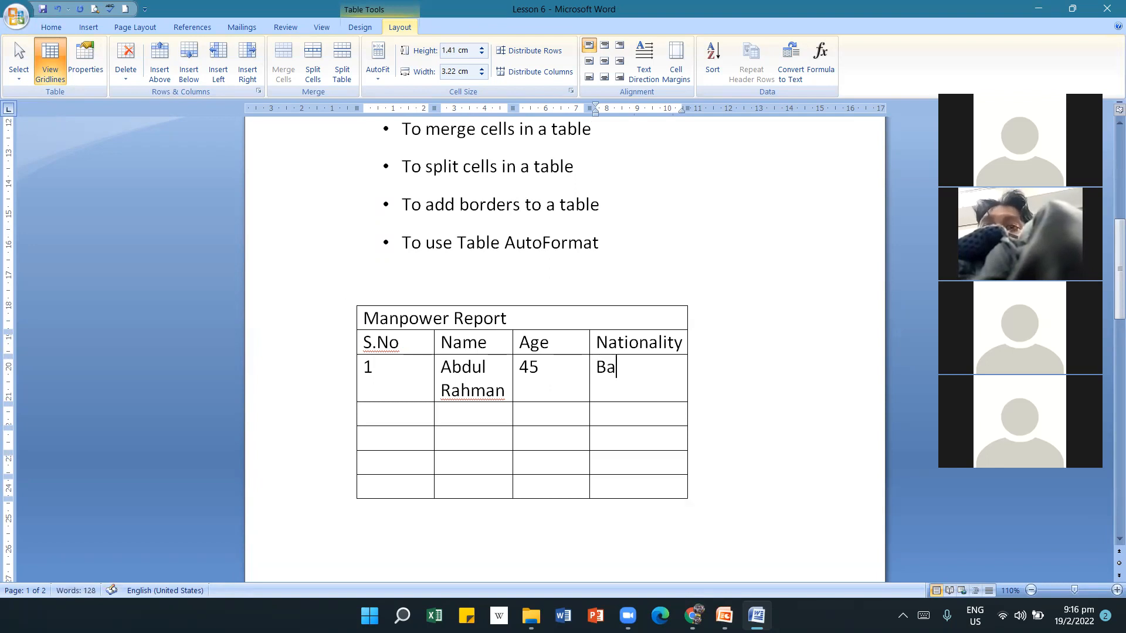
pyautogui.write('ngladesh')
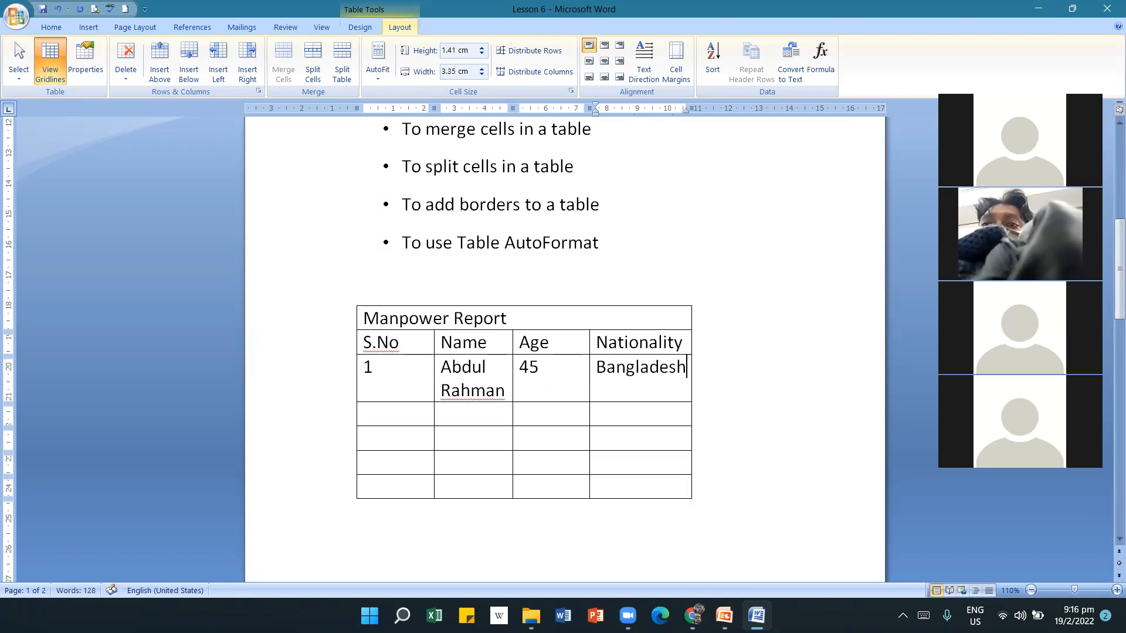
# Fill the second data row with S.No 2, a person's name, age 38 and nationality India.
pyautogui.click(414, 418)
pyautogui.write('2')
pyautogui.click(458, 419)
pyautogui.write('Raja')
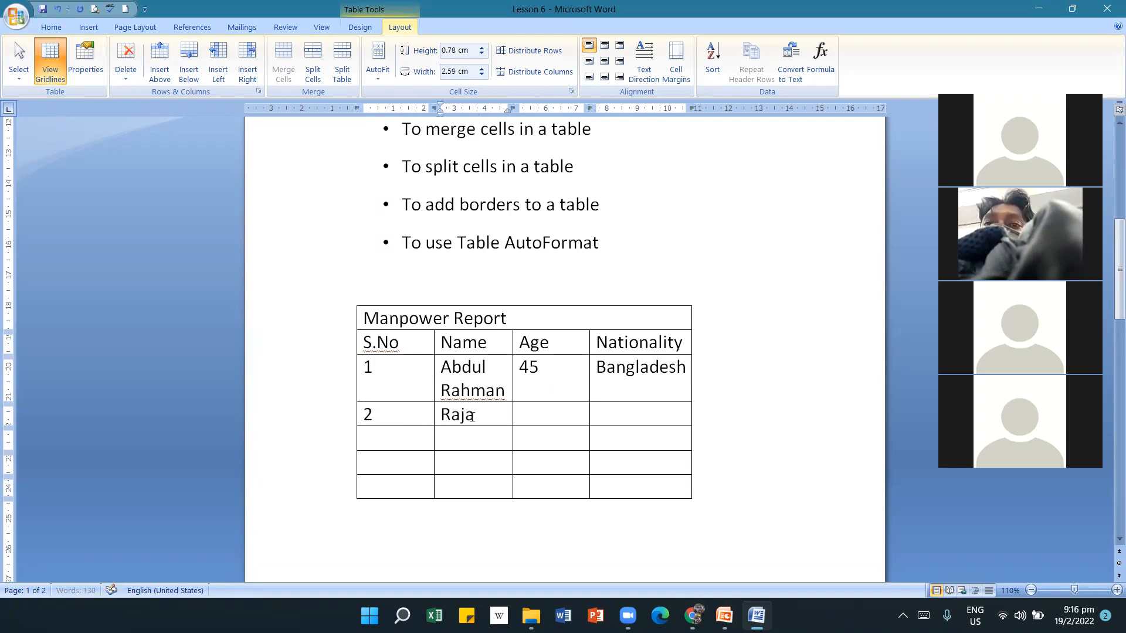
pyautogui.press('Tab')
pyautogui.write('38')
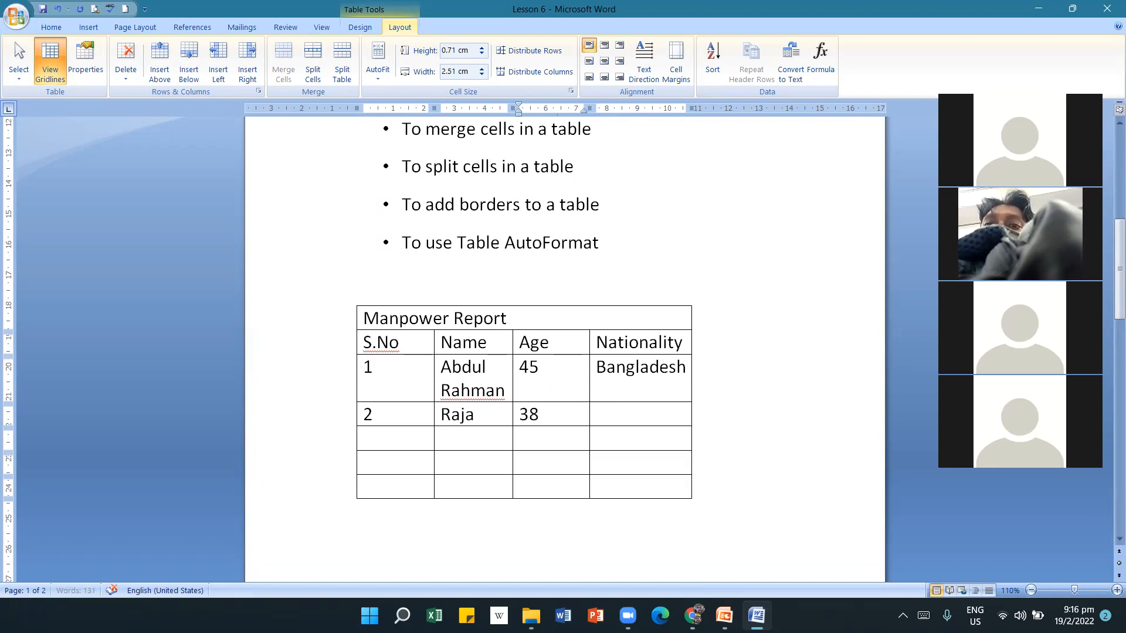
pyautogui.press('Tab')
pyautogui.write('India')
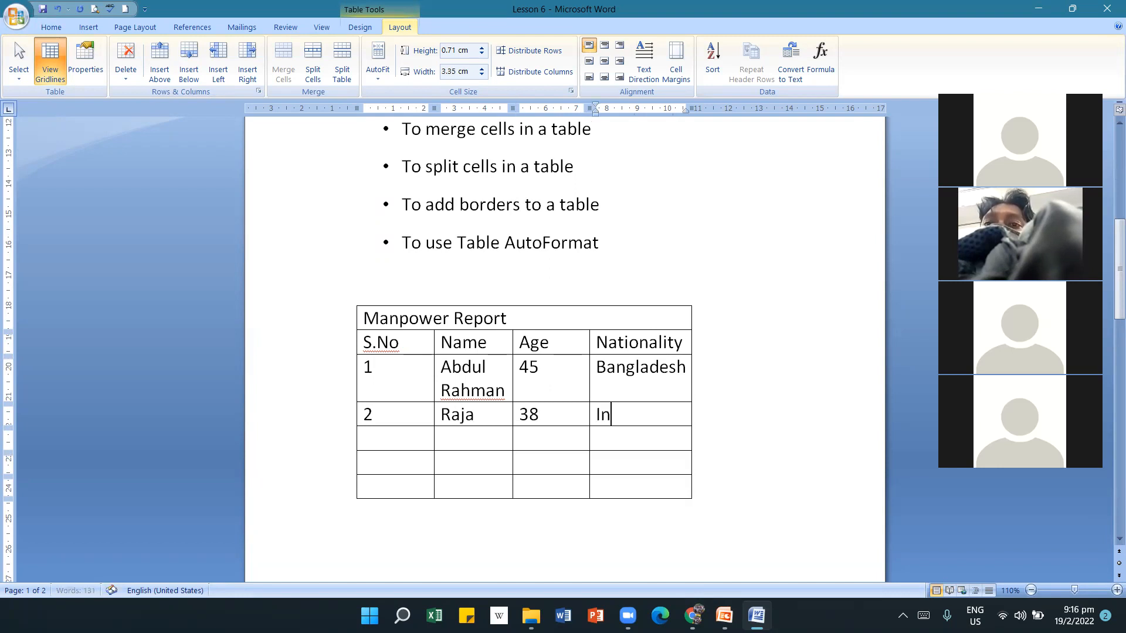
# Fill the third data row with S.No 3, a person's name, age 42 and nationality China.
pyautogui.click(396, 444)
pyautogui.write('3')
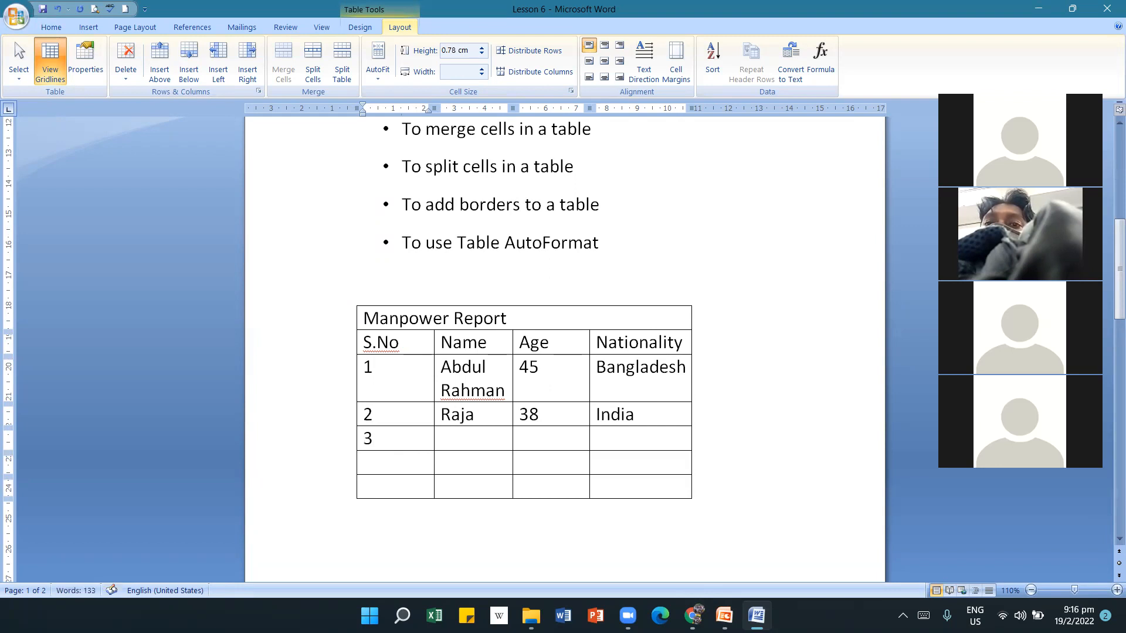
pyautogui.press('Tab')
pyautogui.write('Ye')
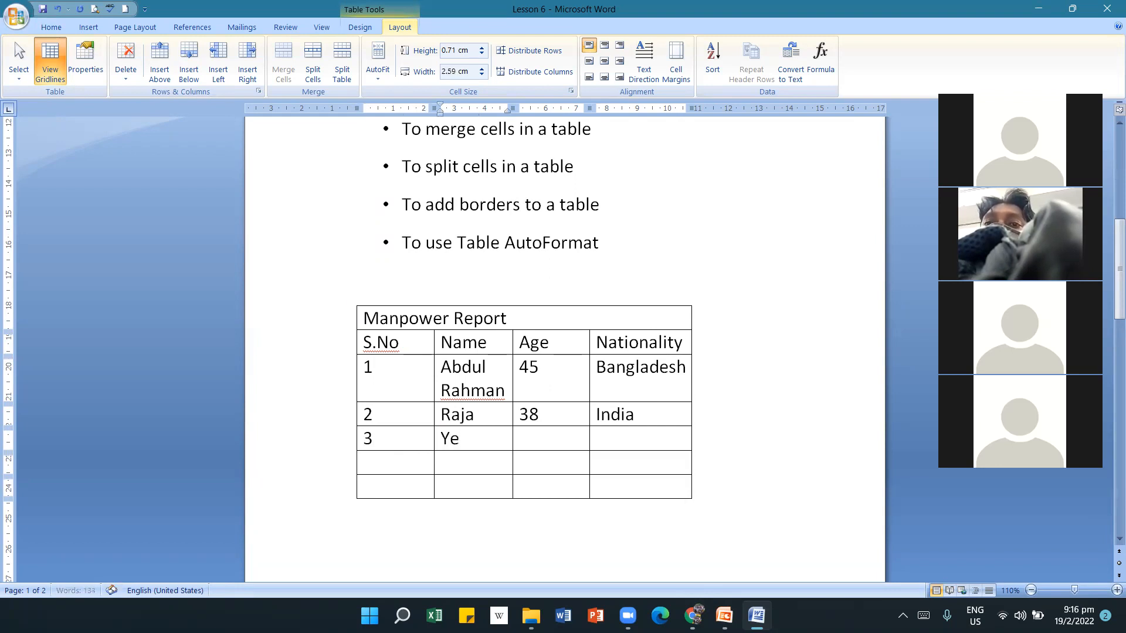
pyautogui.write('w Cheng')
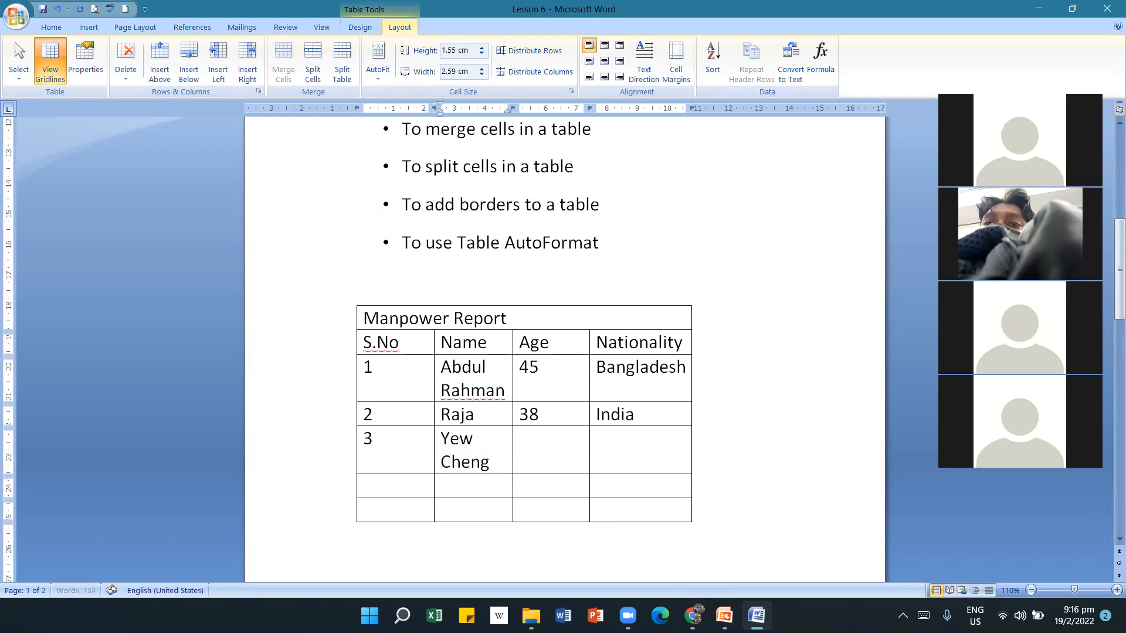
pyautogui.press('Tab')
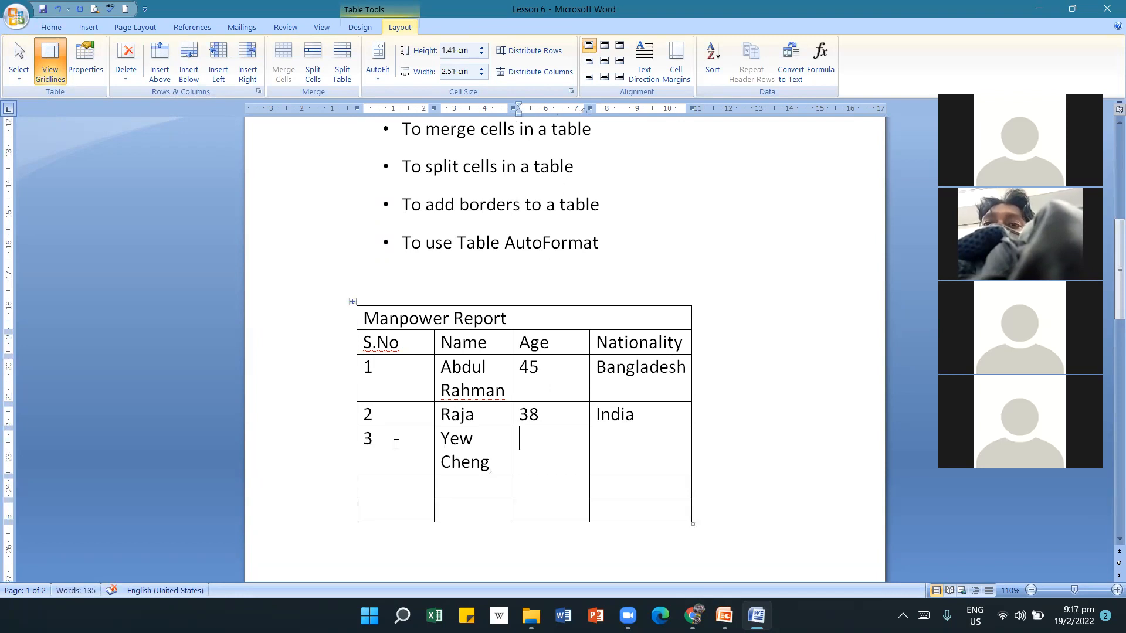
pyautogui.write('42')
pyautogui.press('Tab')
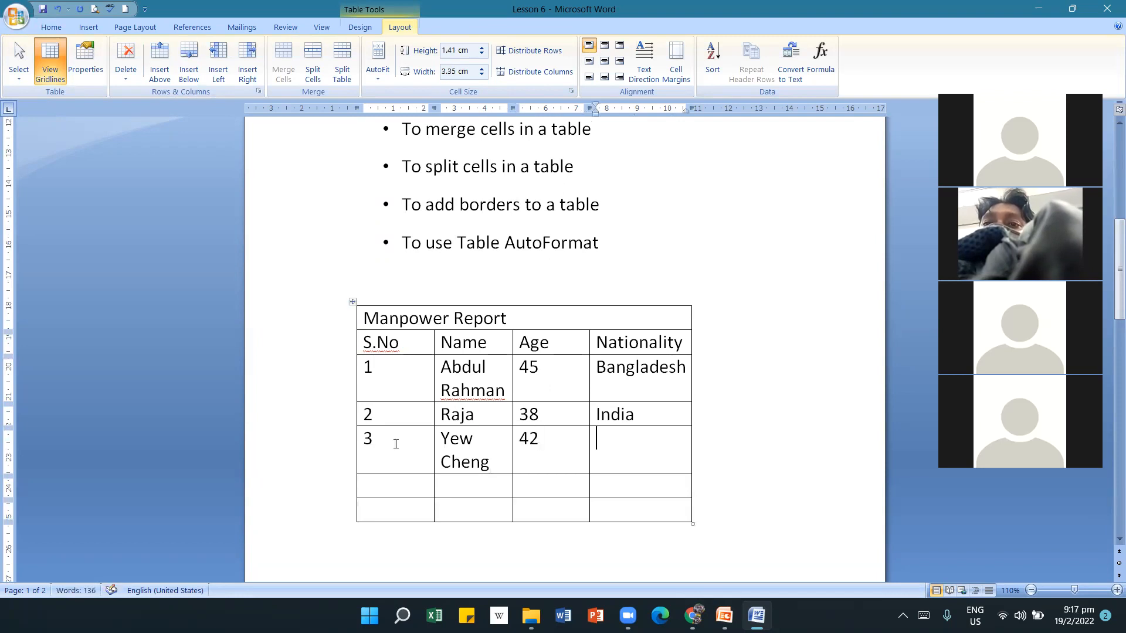
pyautogui.write('China')
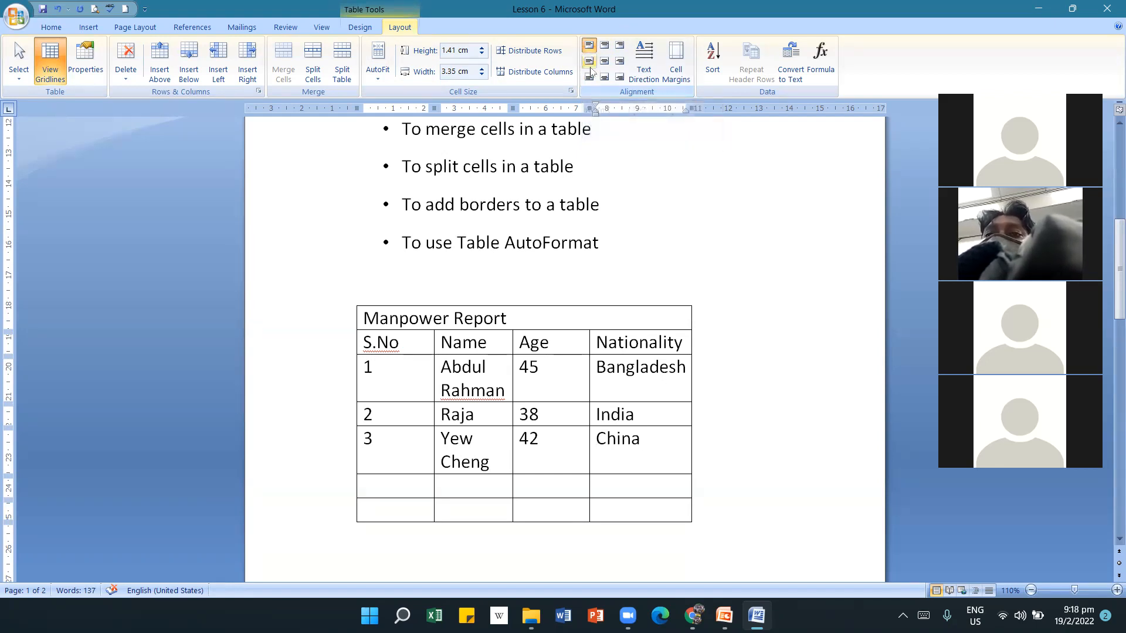
# Try centre-left and bottom-left alignment on the heading row and three data rows, and settle on top-centre alignment.
pyautogui.moveTo(653, 471); pyautogui.dragTo(367, 351)
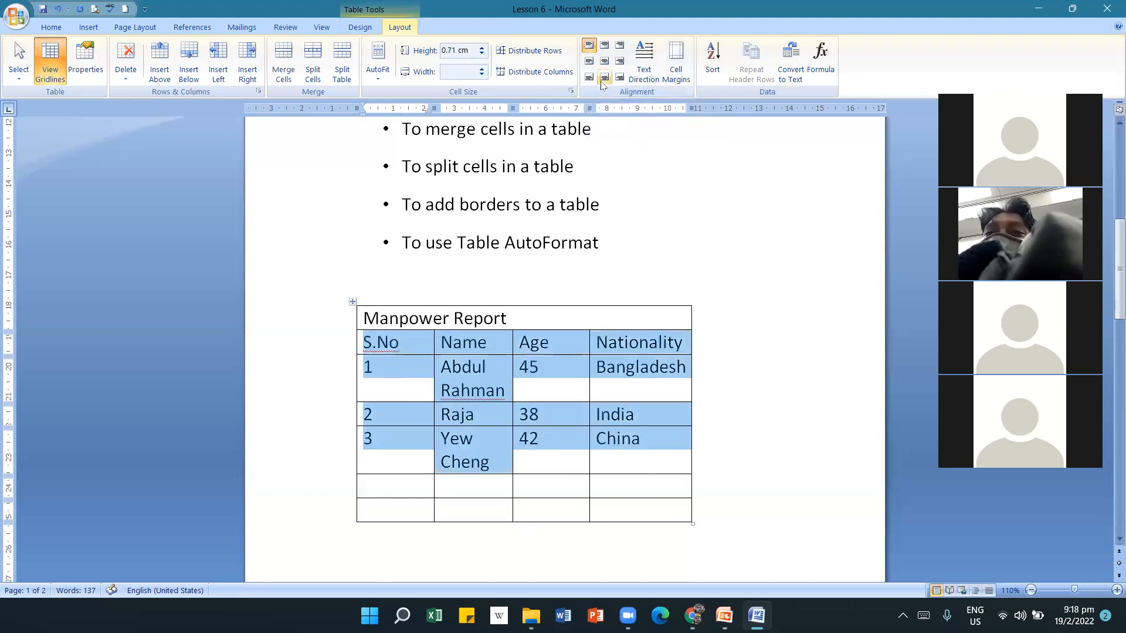
pyautogui.click(590, 64)
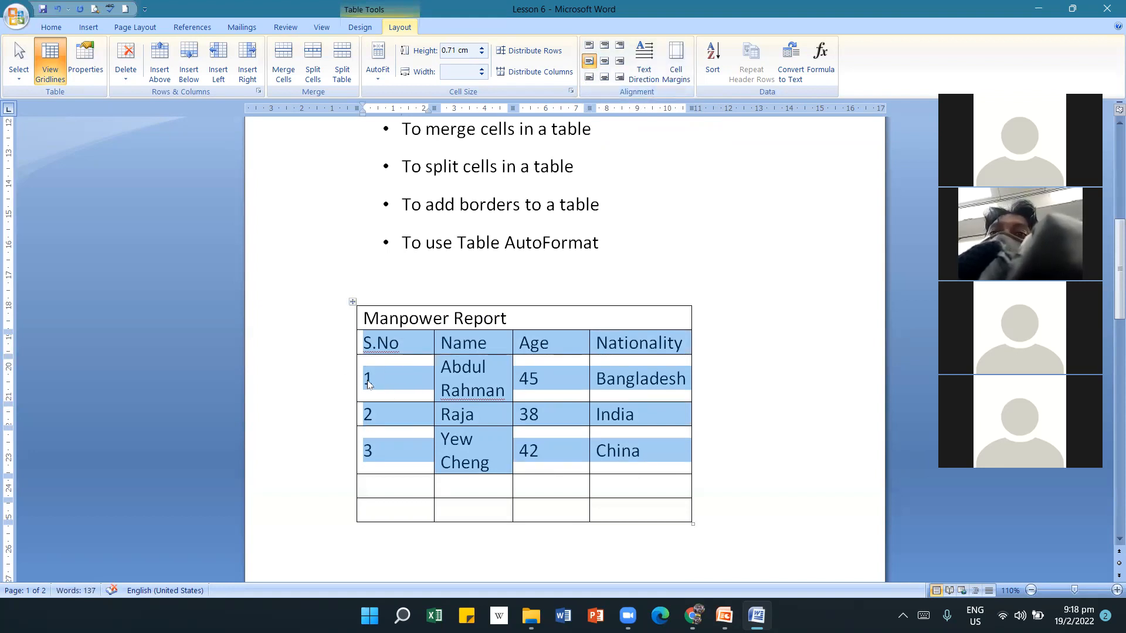
pyautogui.click(590, 78)
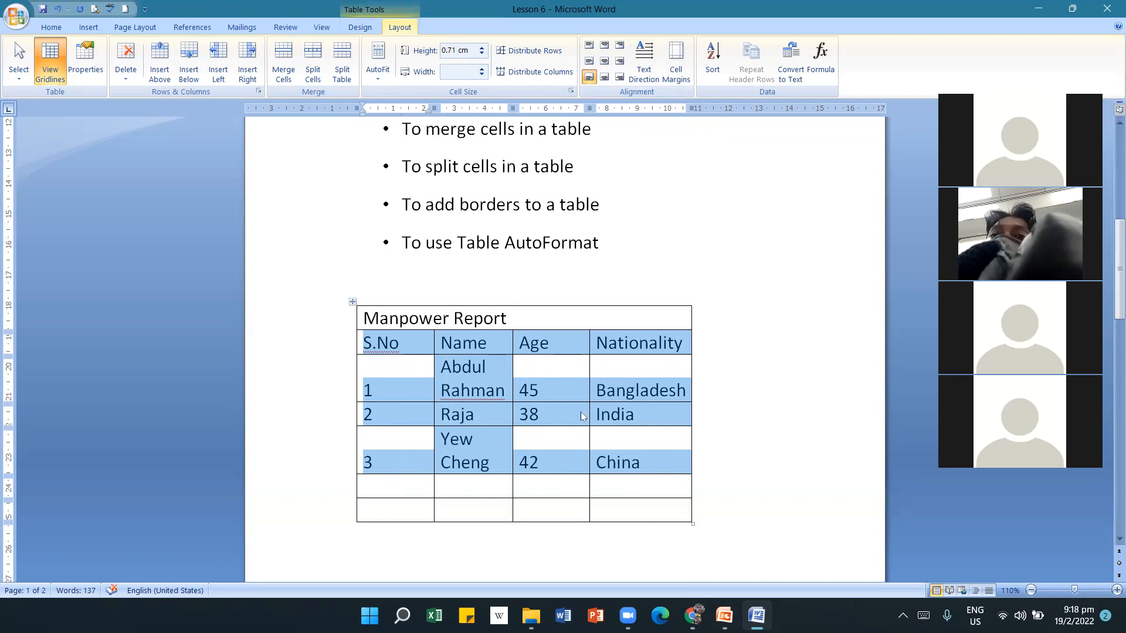
pyautogui.click(604, 47)
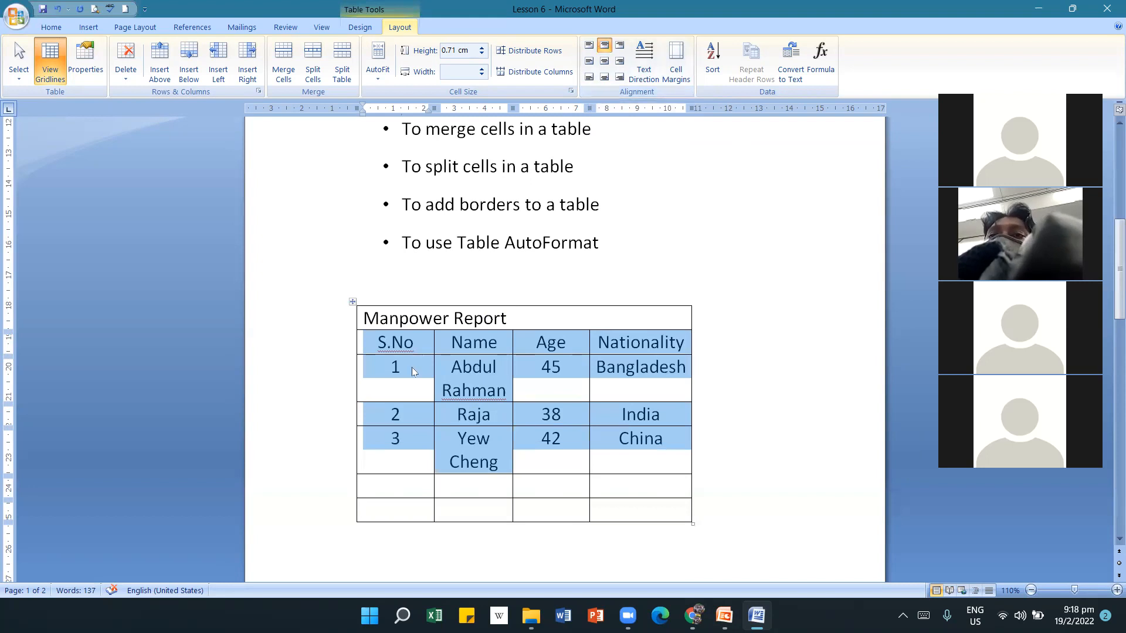
# Try the centred and right-hand cell alignments on the three filled data rows only, and settle on centre-left alignment.
pyautogui.click(388, 374)
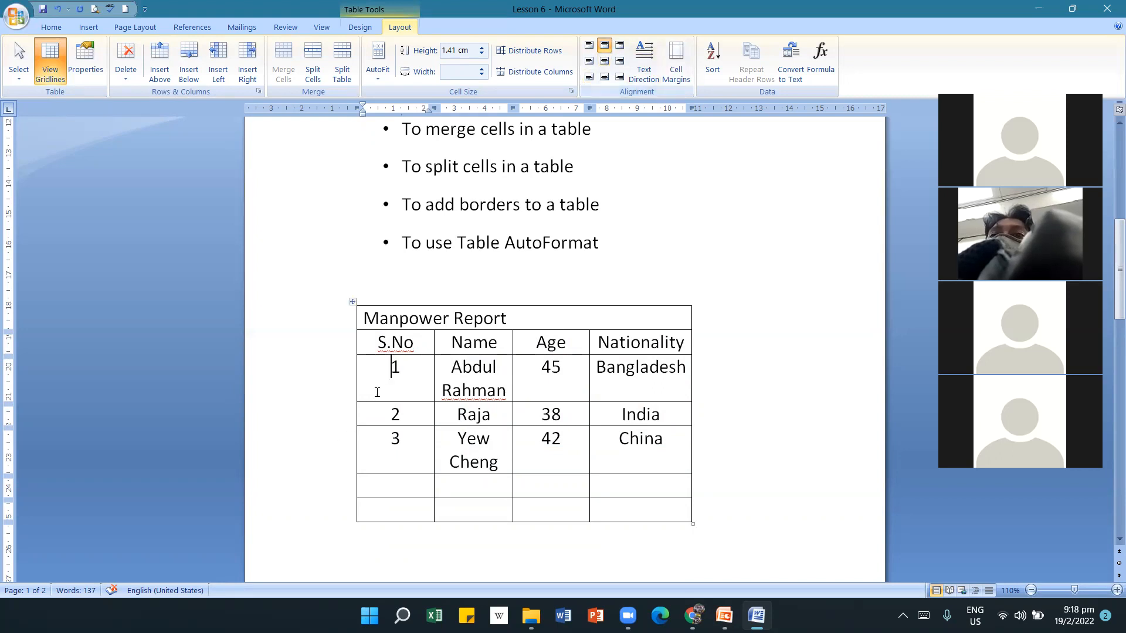
pyautogui.moveTo(394, 388); pyautogui.dragTo(601, 469)
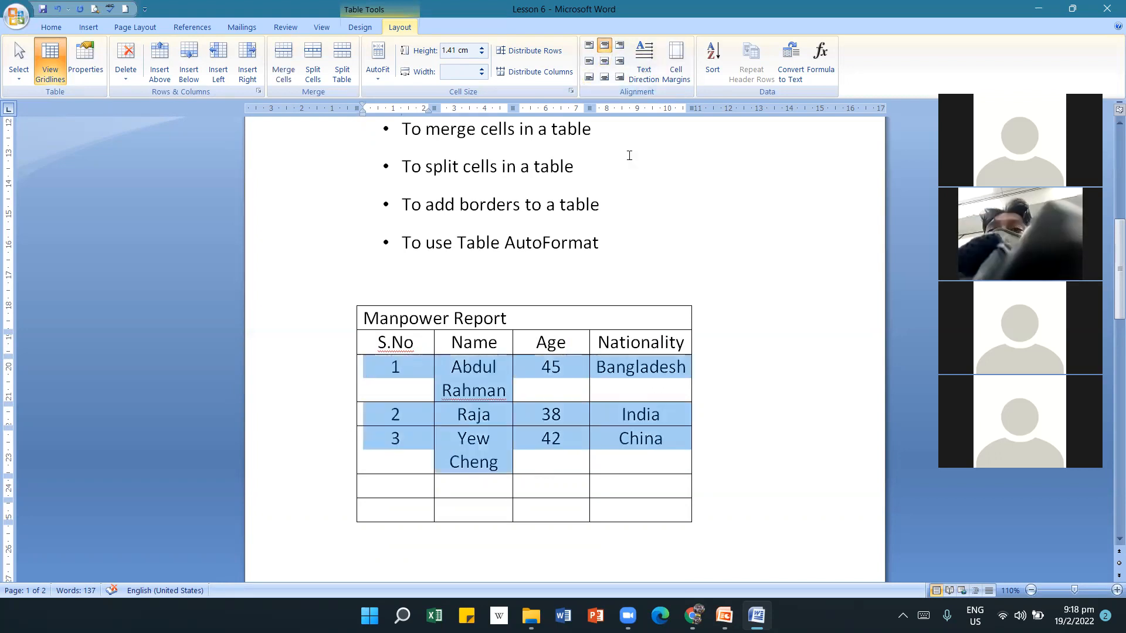
pyautogui.click(606, 62)
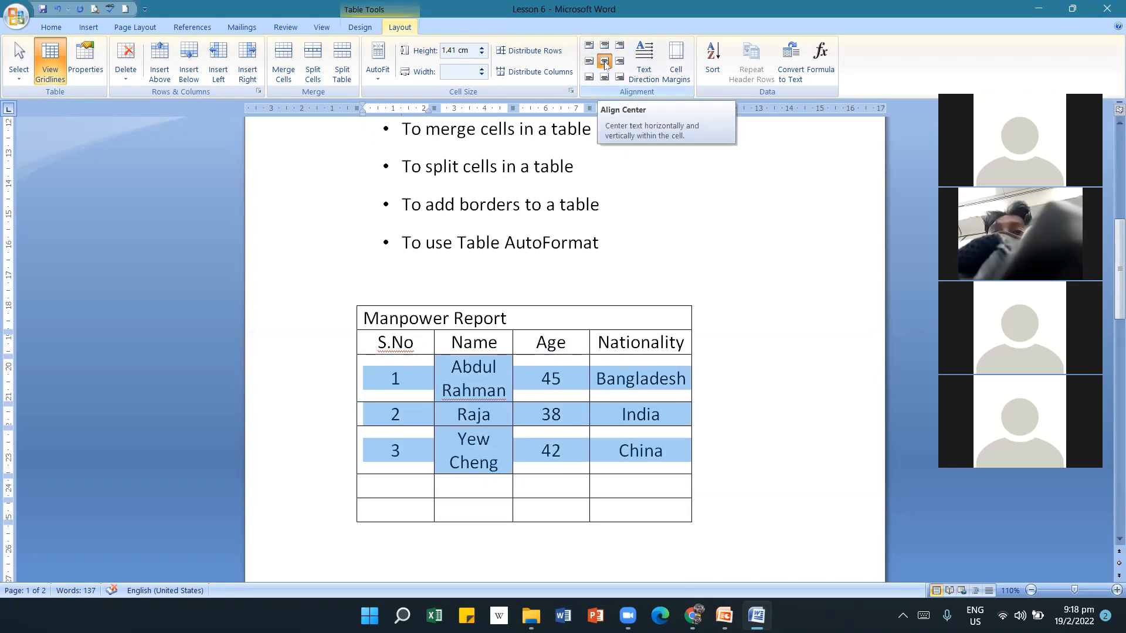
pyautogui.click(605, 78)
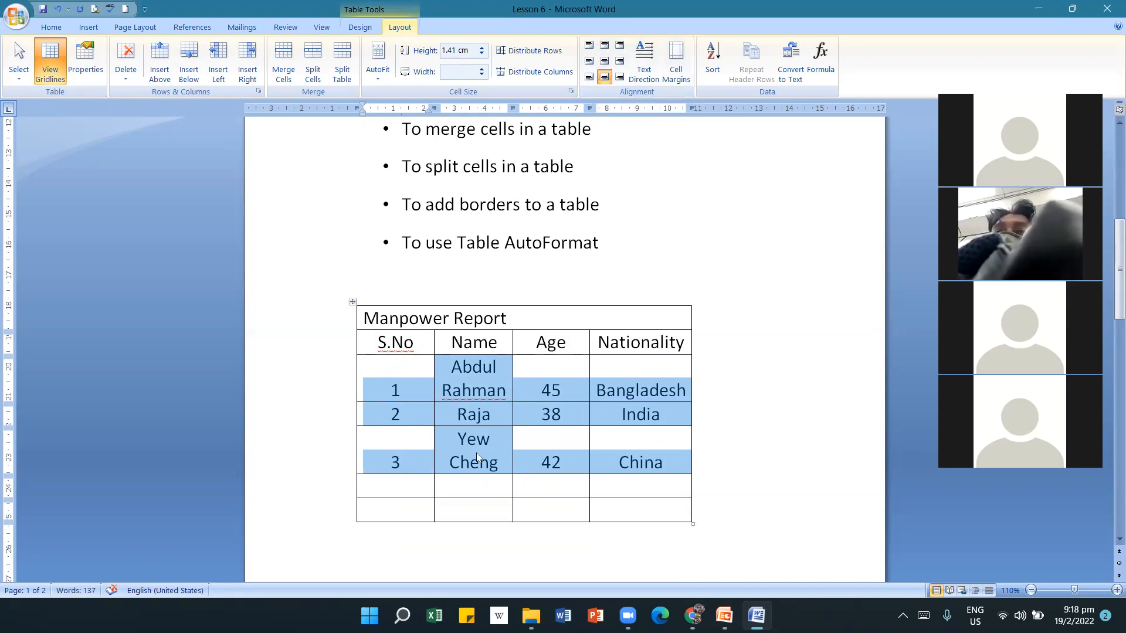
pyautogui.click(620, 65)
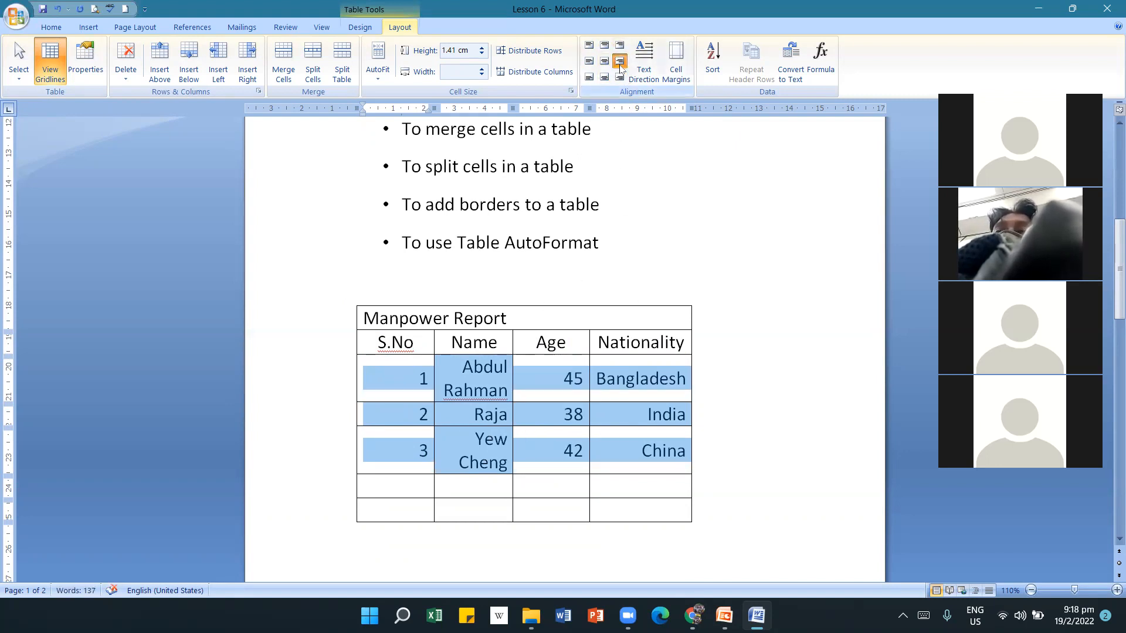
pyautogui.click(619, 46)
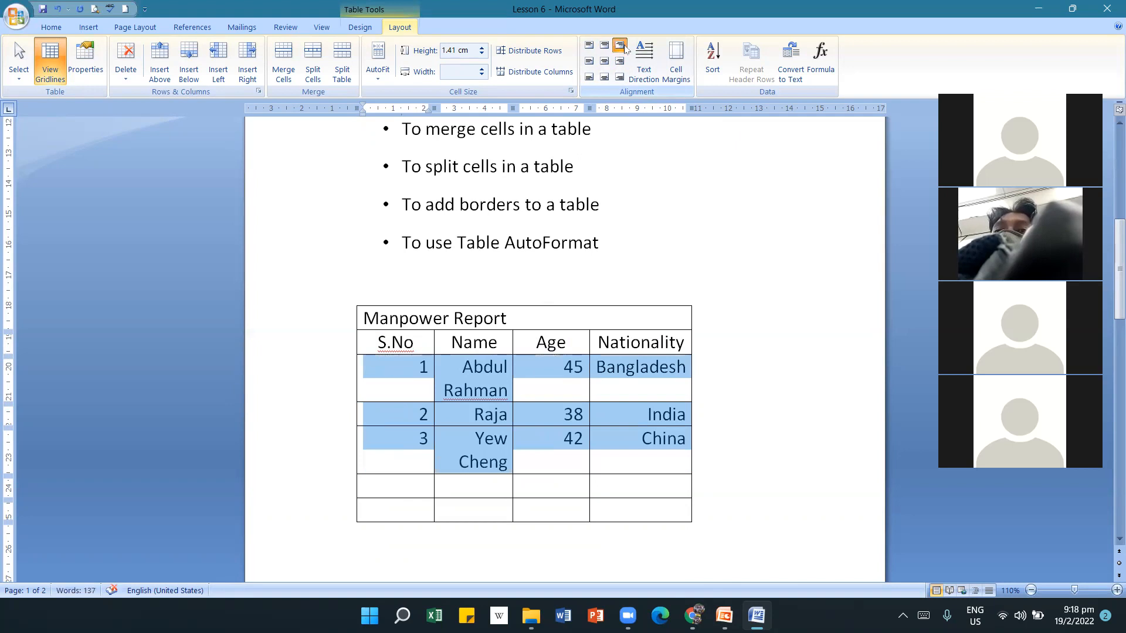
pyautogui.click(622, 62)
pyautogui.click(621, 78)
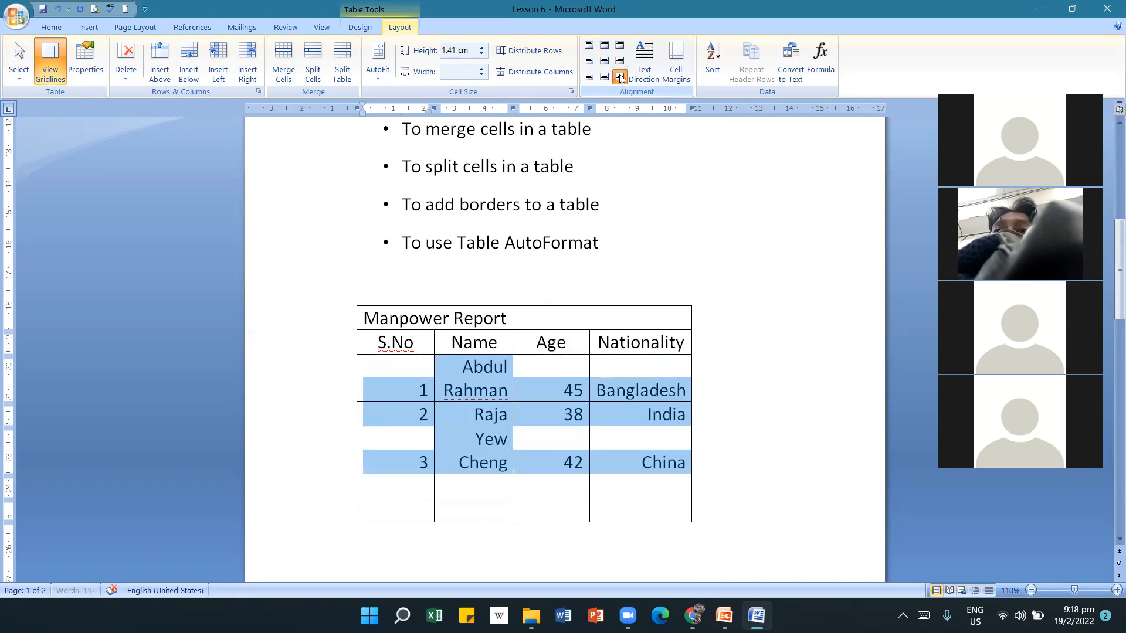
pyautogui.click(590, 62)
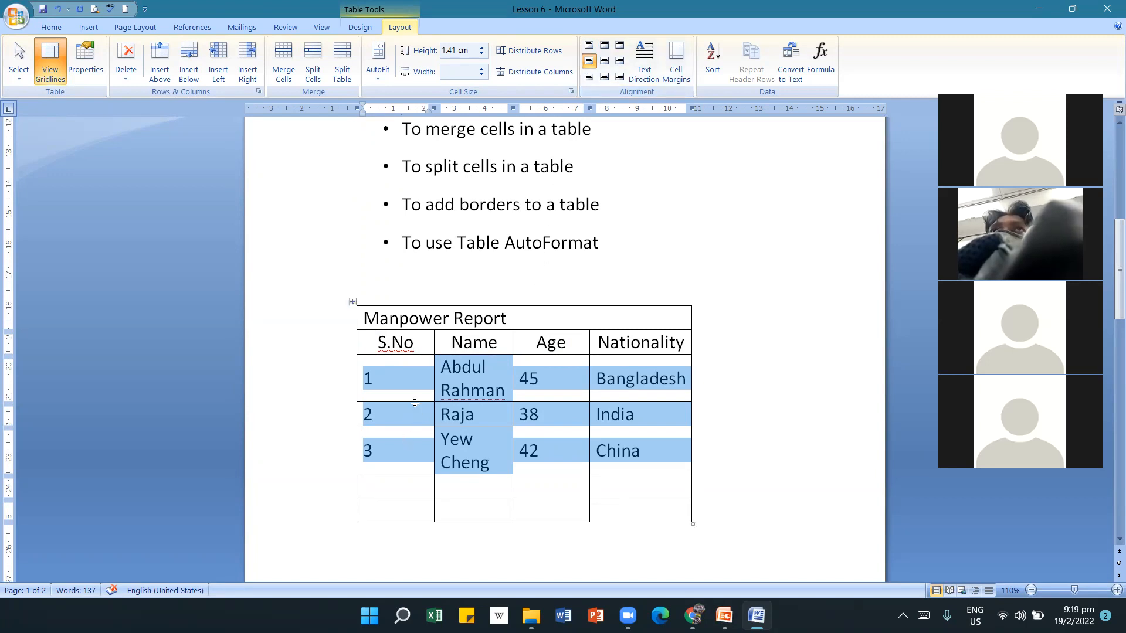
# Rotate the text direction of the S.No heading so that it reads vertically downwards.
pyautogui.moveTo(377, 343); pyautogui.dragTo(414, 343)
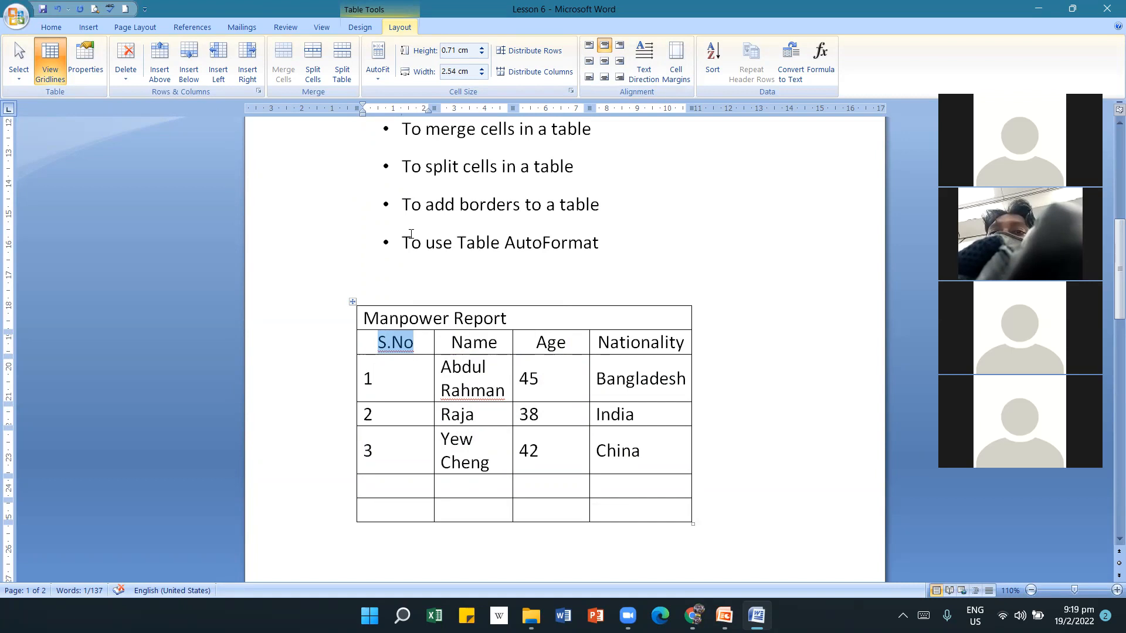
pyautogui.click(652, 58)
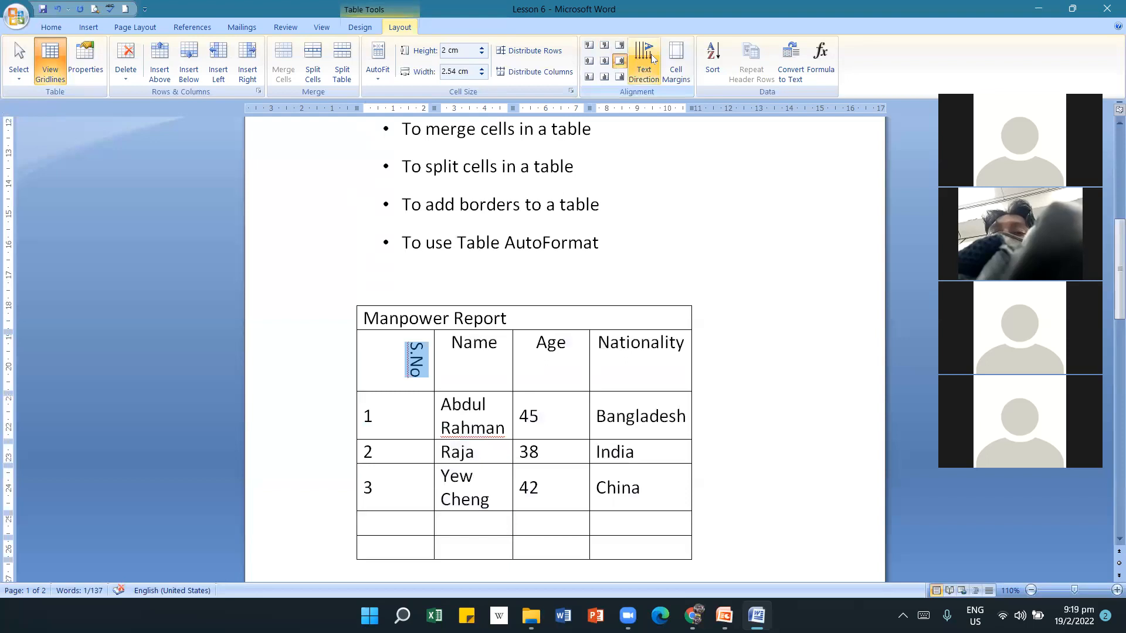
# Try the top-left, centre-left, centred and top-right alignments on the rotated S.No heading, and settle on centre-right alignment.
pyautogui.click(589, 45)
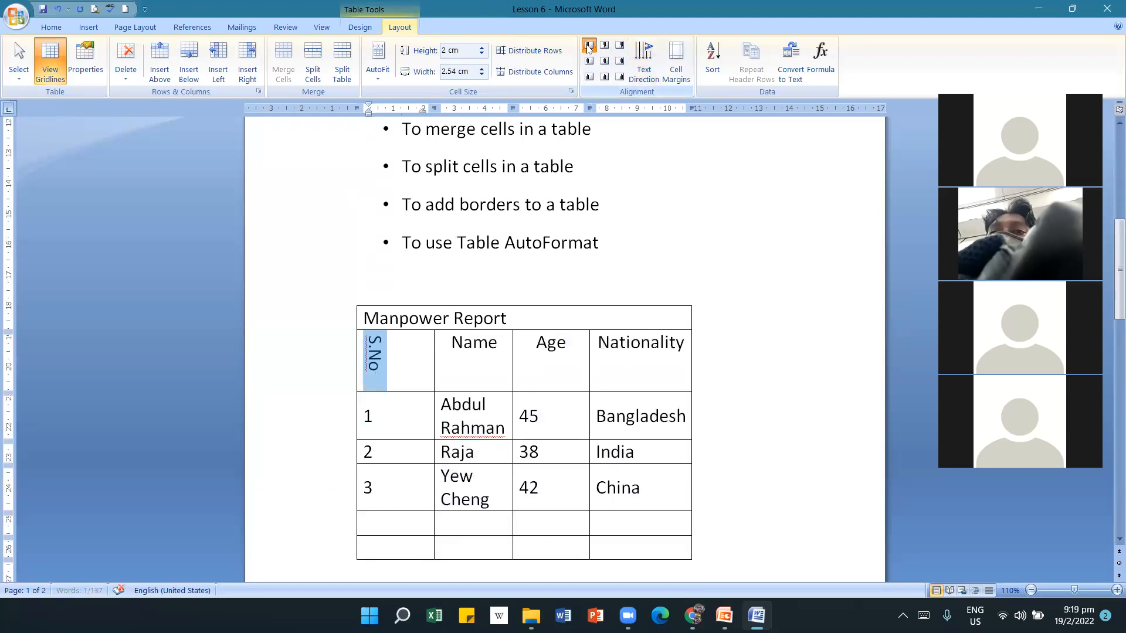
pyautogui.click(589, 61)
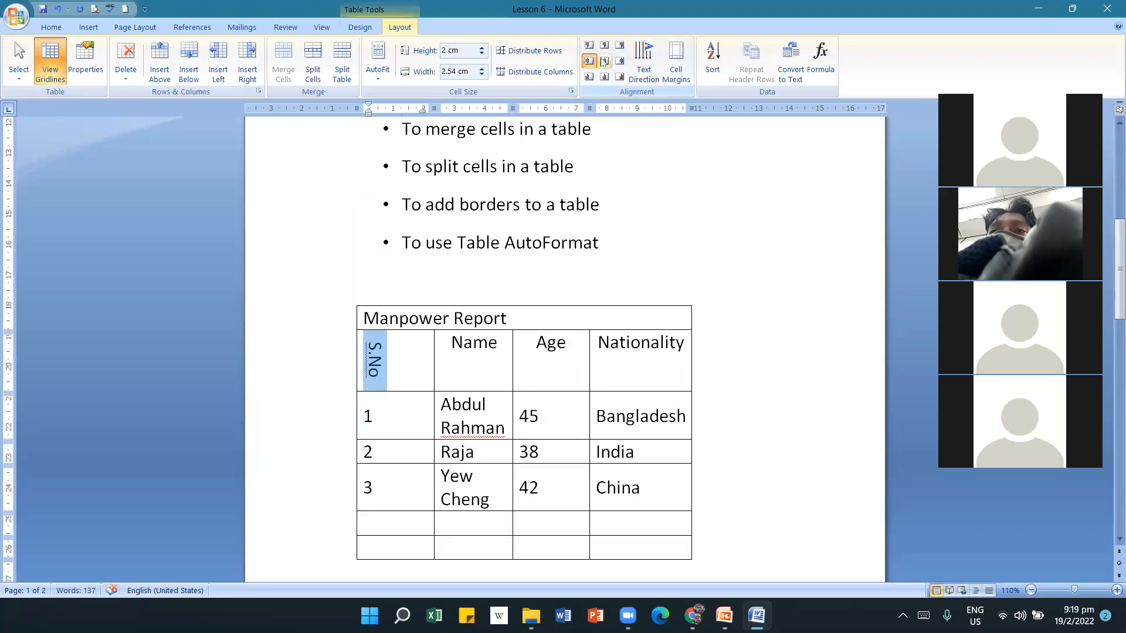
pyautogui.click(604, 61)
pyautogui.click(619, 45)
pyautogui.click(619, 61)
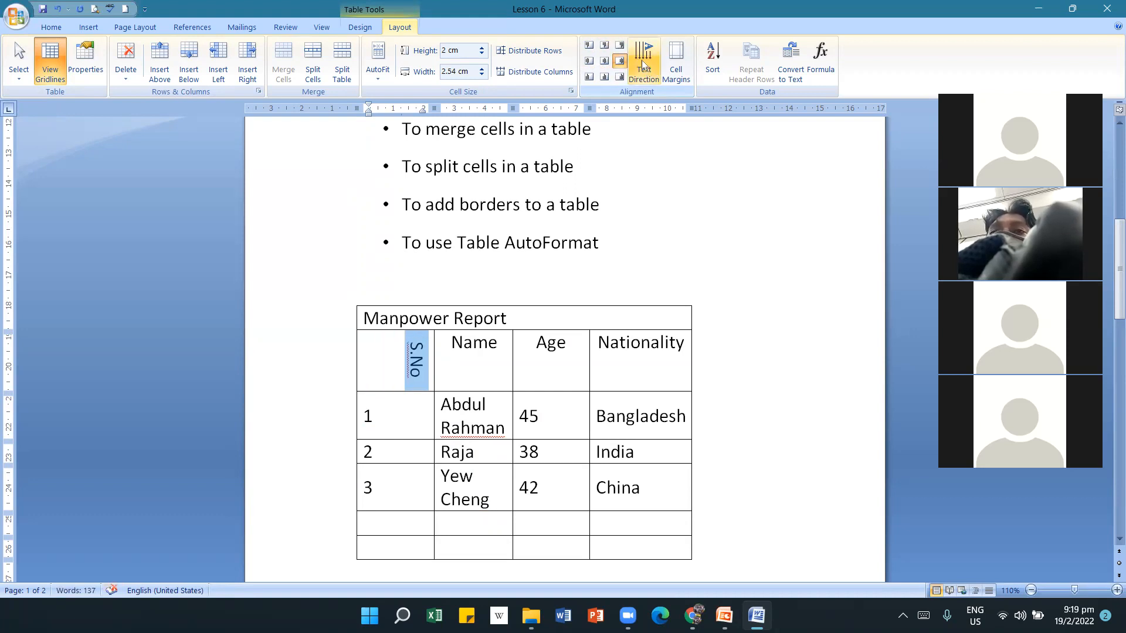
# Cycle the text direction of the S.No heading until it reads horizontally.
pyautogui.click(643, 64)
pyautogui.click(643, 58)
pyautogui.click(644, 51)
pyautogui.click(645, 52)
pyautogui.click(645, 52)
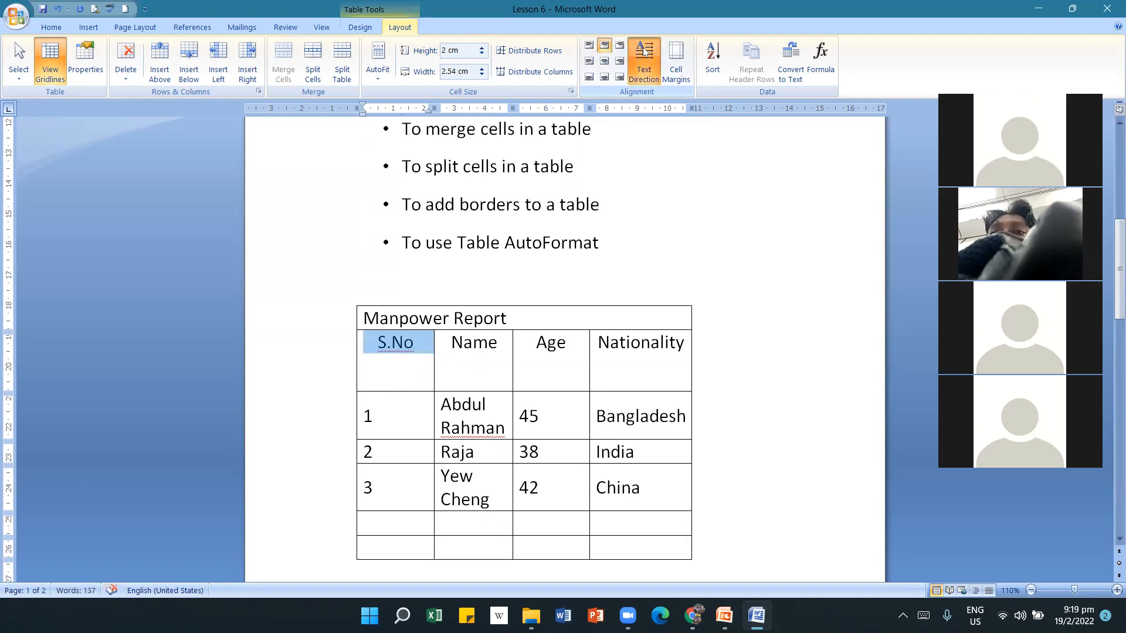
# Rotate the text direction of the S.No, Name, Age and Nationality headings so that they read vertically upwards.
pyautogui.click(644, 51)
pyautogui.click(644, 51)
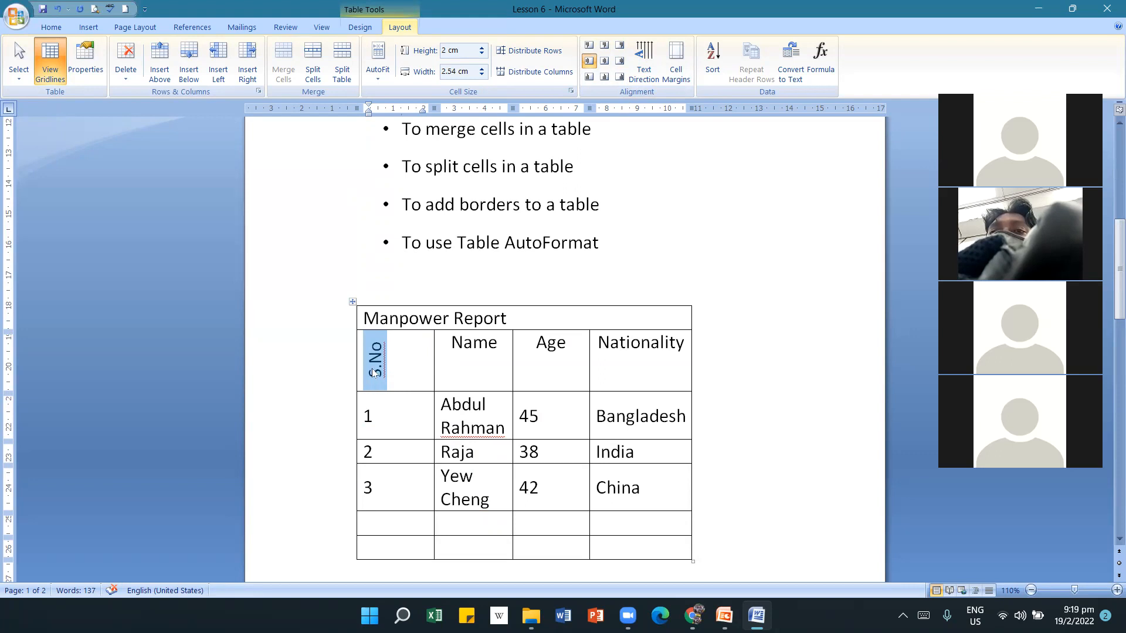
pyautogui.moveTo(447, 343); pyautogui.dragTo(641, 297)
pyautogui.click(651, 50)
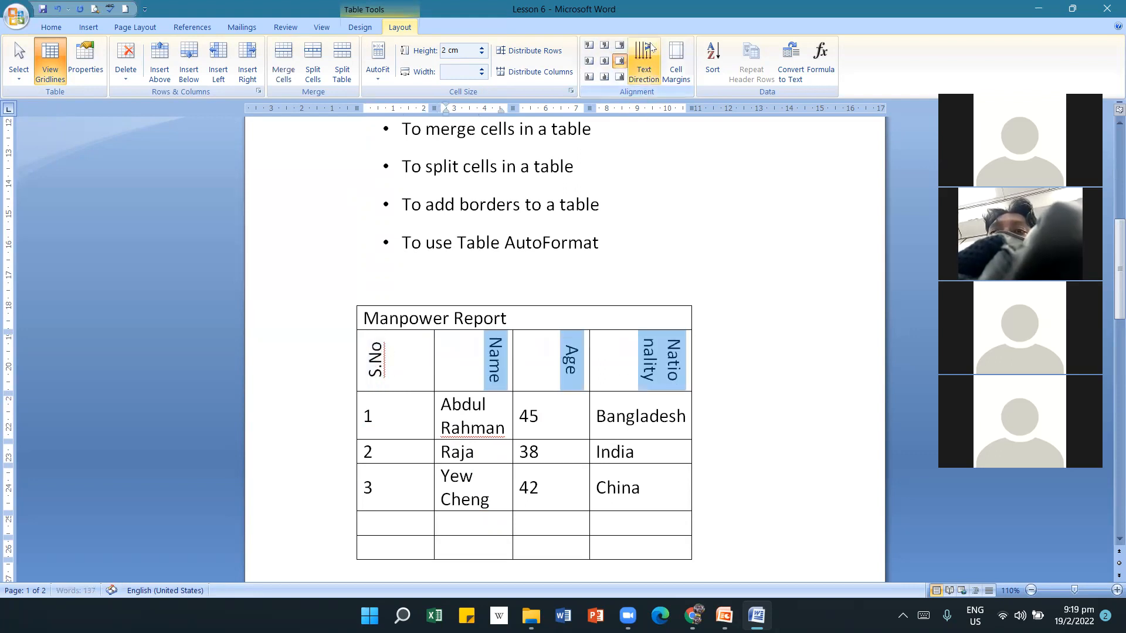
pyautogui.click(652, 48)
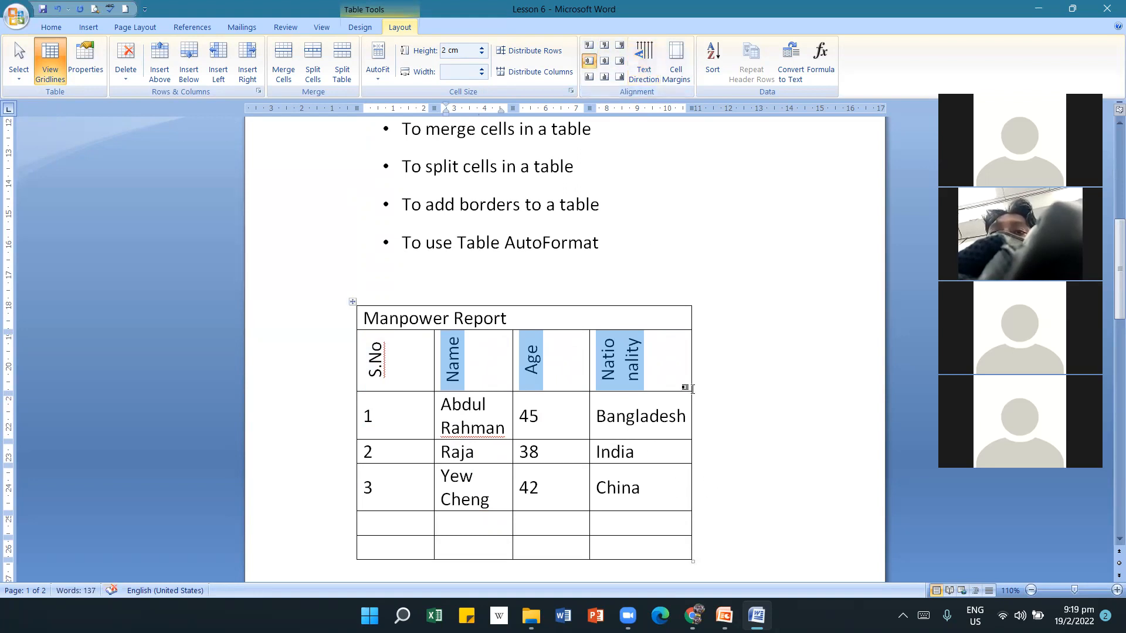
pyautogui.click(753, 455)
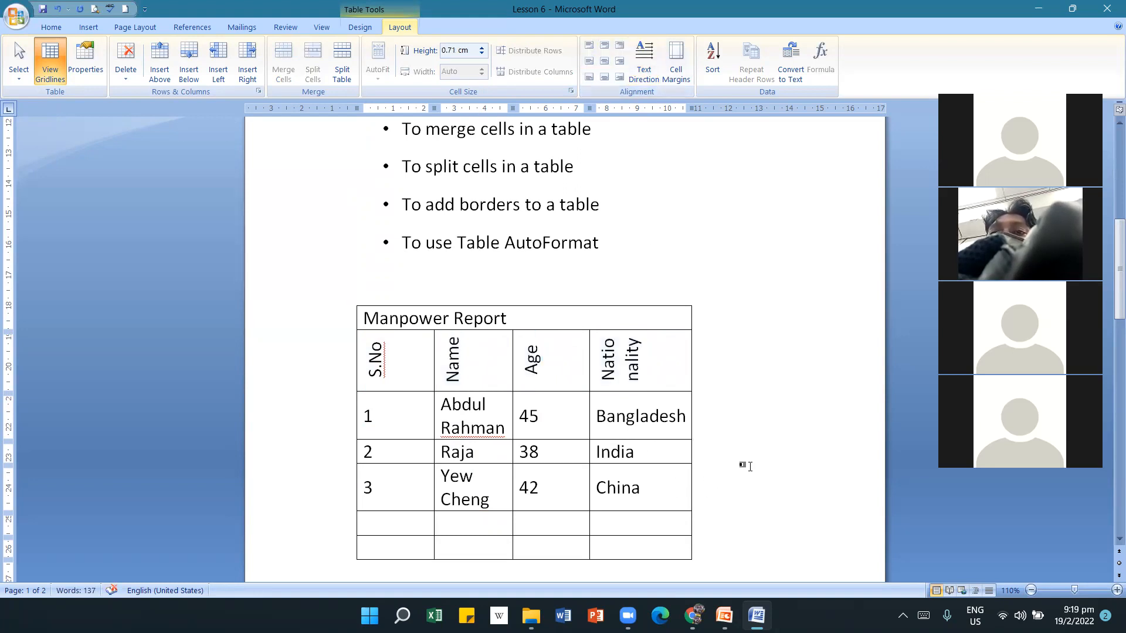
pyautogui.click(656, 374)
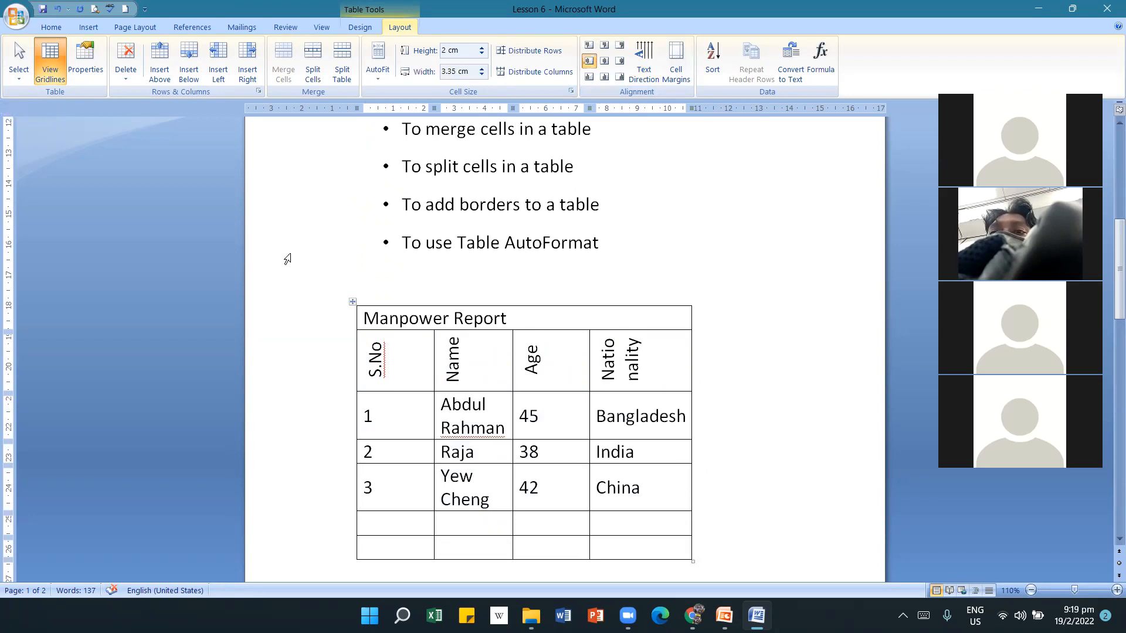
# Undo the latest text direction changes on the four headings.
pyautogui.click(57, 8)
pyautogui.click(57, 8)
pyautogui.click(57, 8)
pyautogui.click(56, 8)
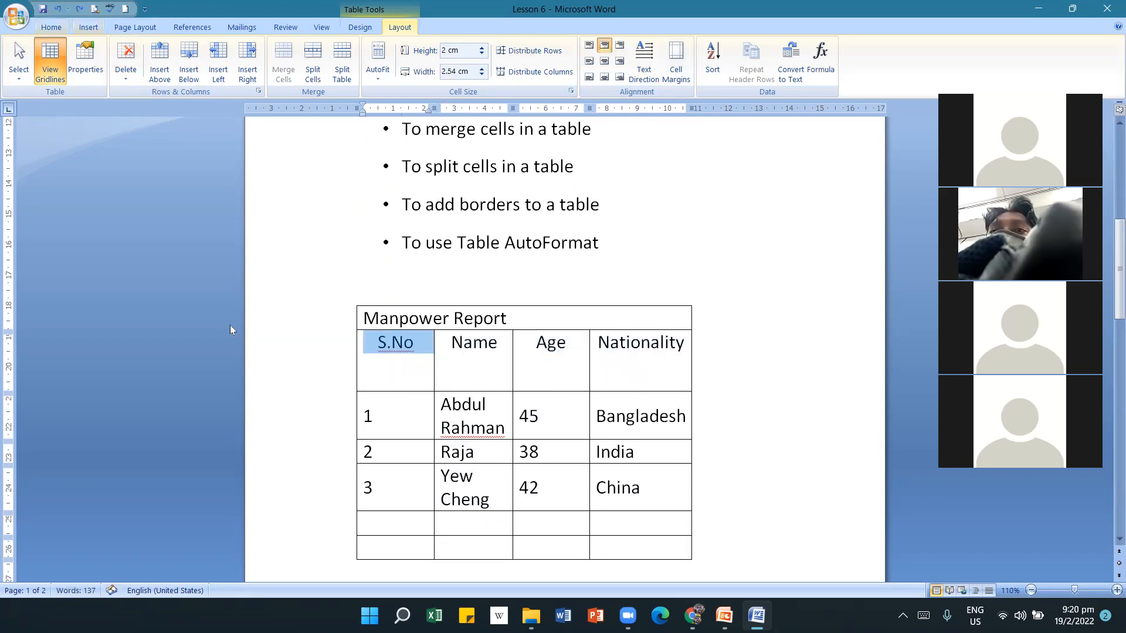
pyautogui.click(728, 209)
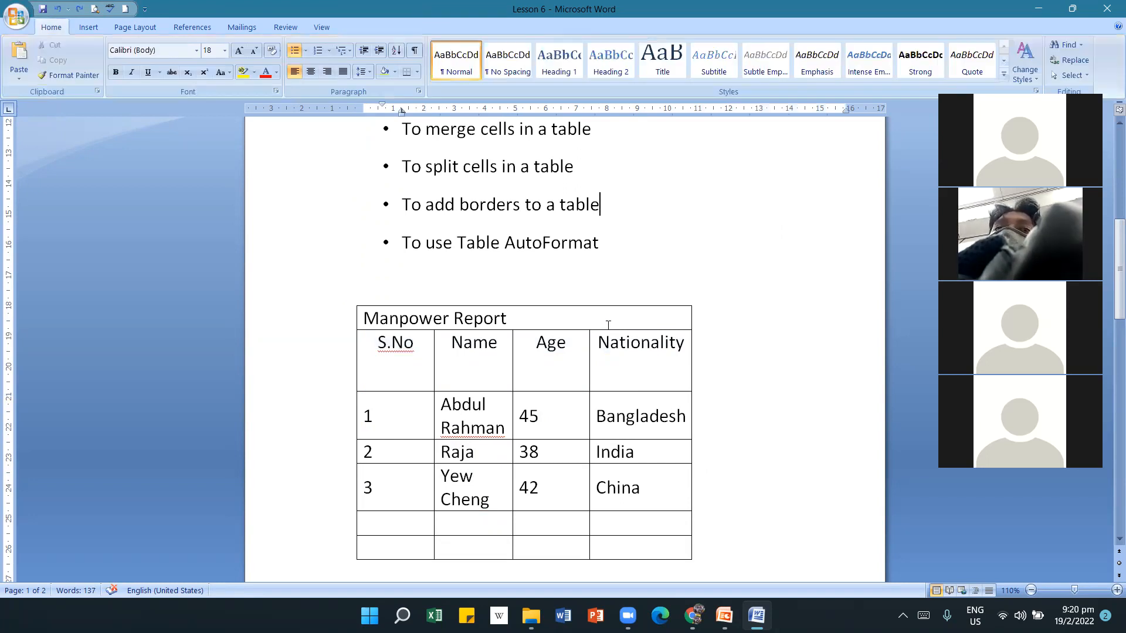
pyautogui.click(417, 387)
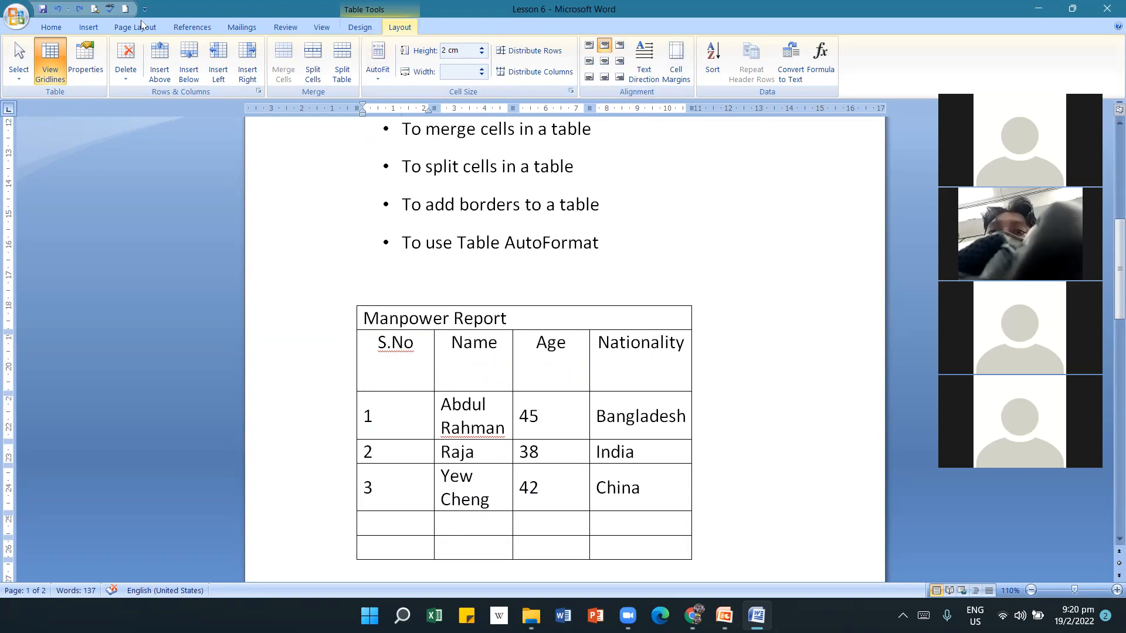
pyautogui.click(57, 28)
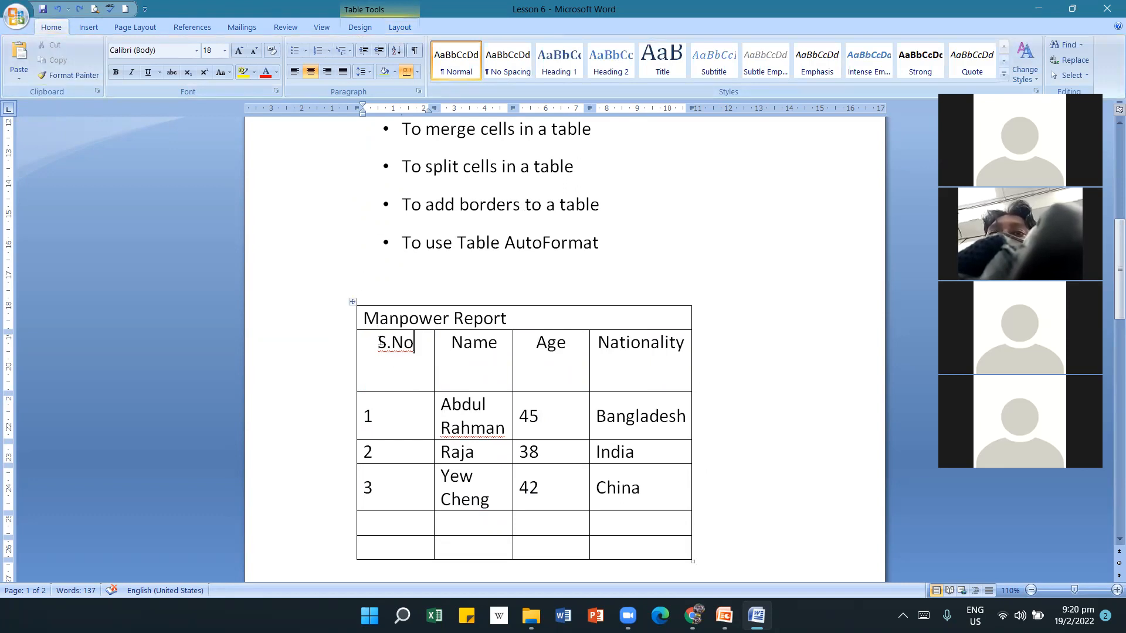
pyautogui.click(400, 28)
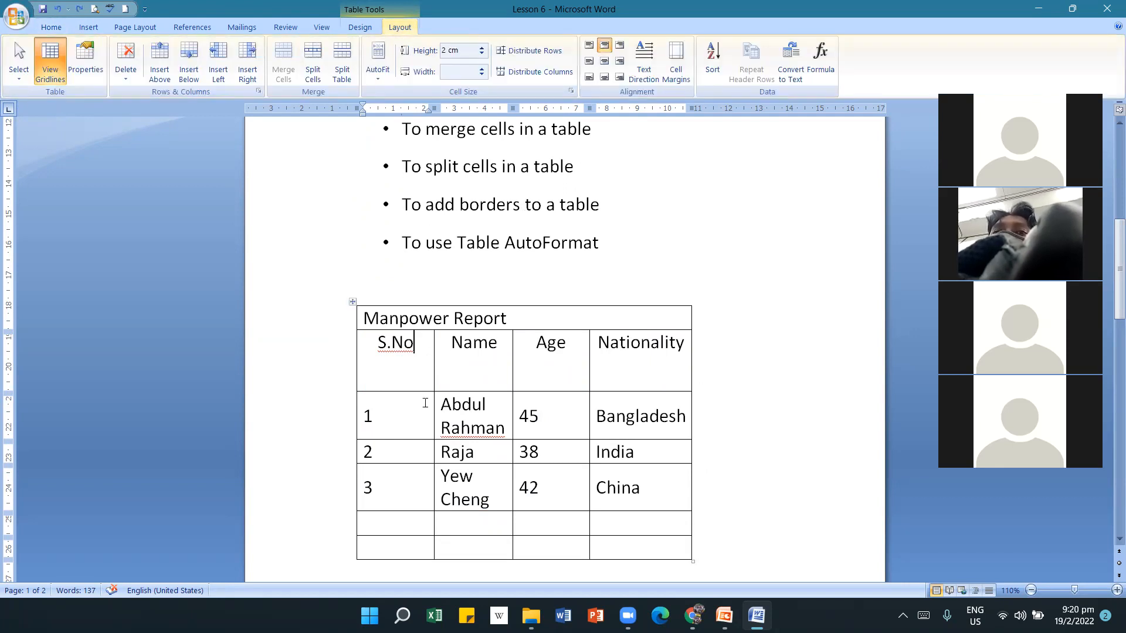
# Apply dash-dot borders with a width of 2¼ pt to all cells of the whole Manpower Report table.
pyautogui.moveTo(382, 333); pyautogui.dragTo(447, 528)
pyautogui.click(16, 16)
pyautogui.click(57, 26)
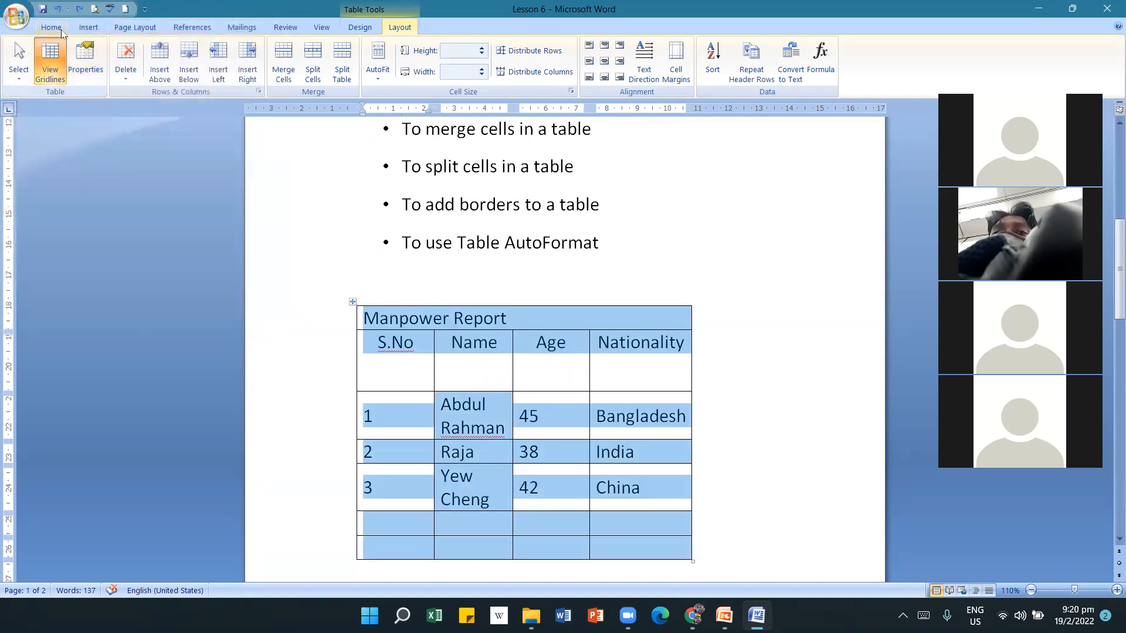
pyautogui.click(58, 29)
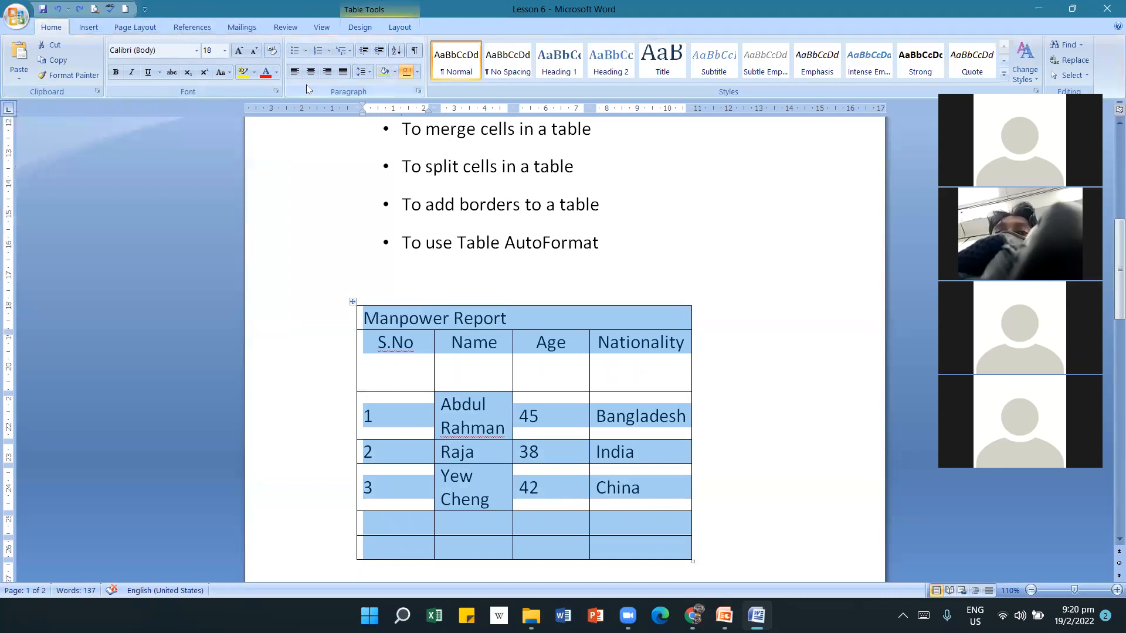
pyautogui.click(417, 71)
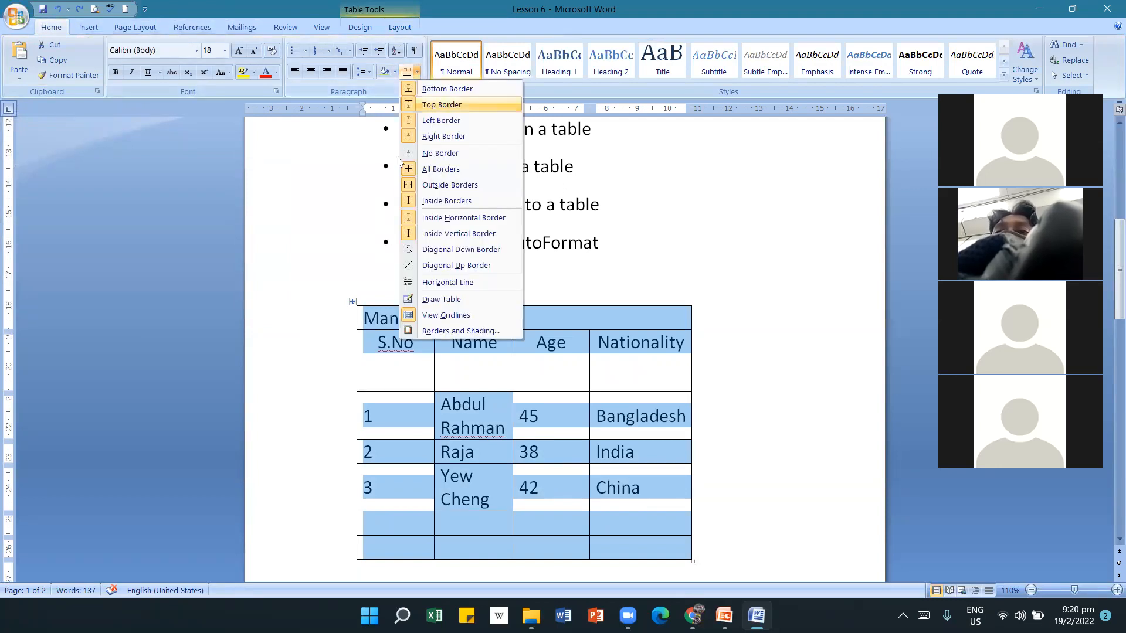
pyautogui.click(495, 331)
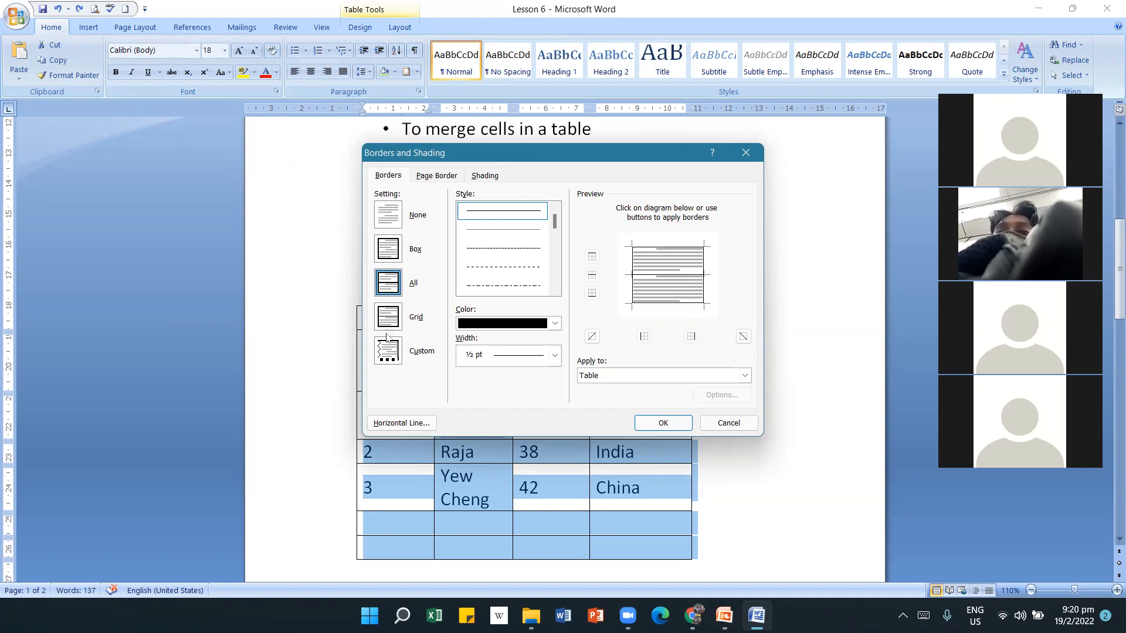
pyautogui.click(520, 286)
pyautogui.click(554, 355)
pyautogui.click(528, 473)
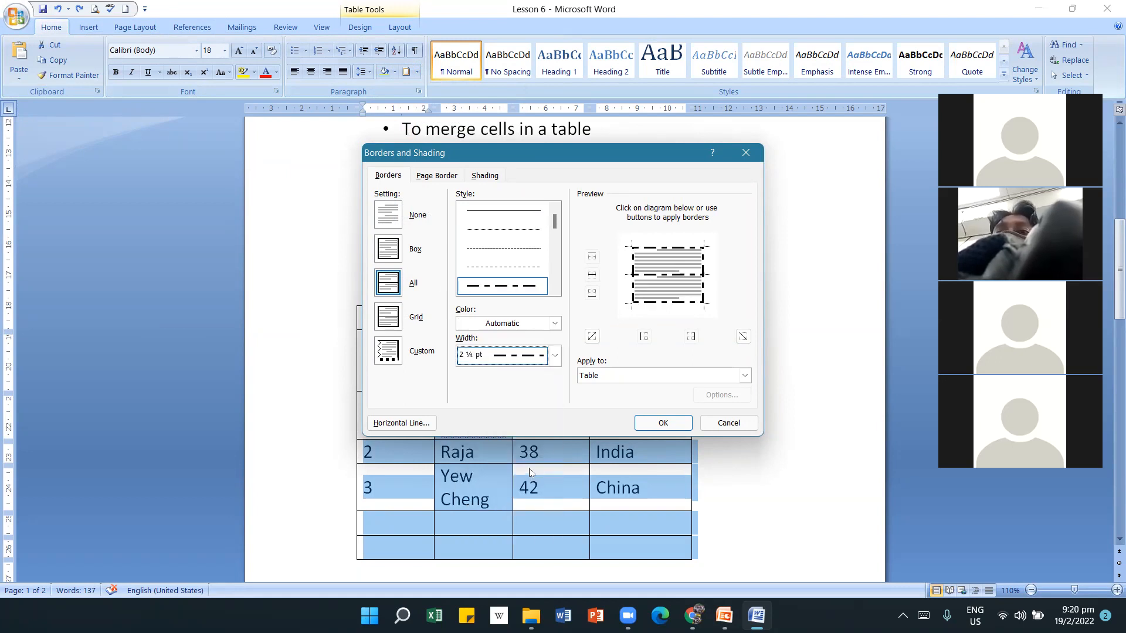
pyautogui.click(662, 423)
pyautogui.click(685, 277)
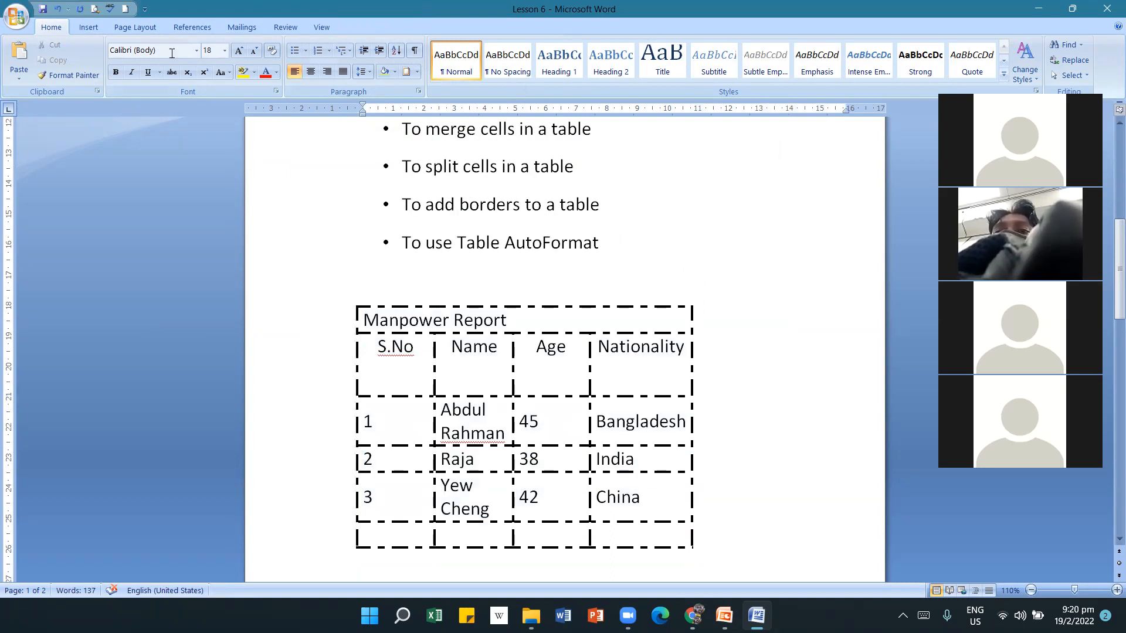
# Undo the dash-dot borders on the table.
pyautogui.click(57, 9)
pyautogui.click(57, 9)
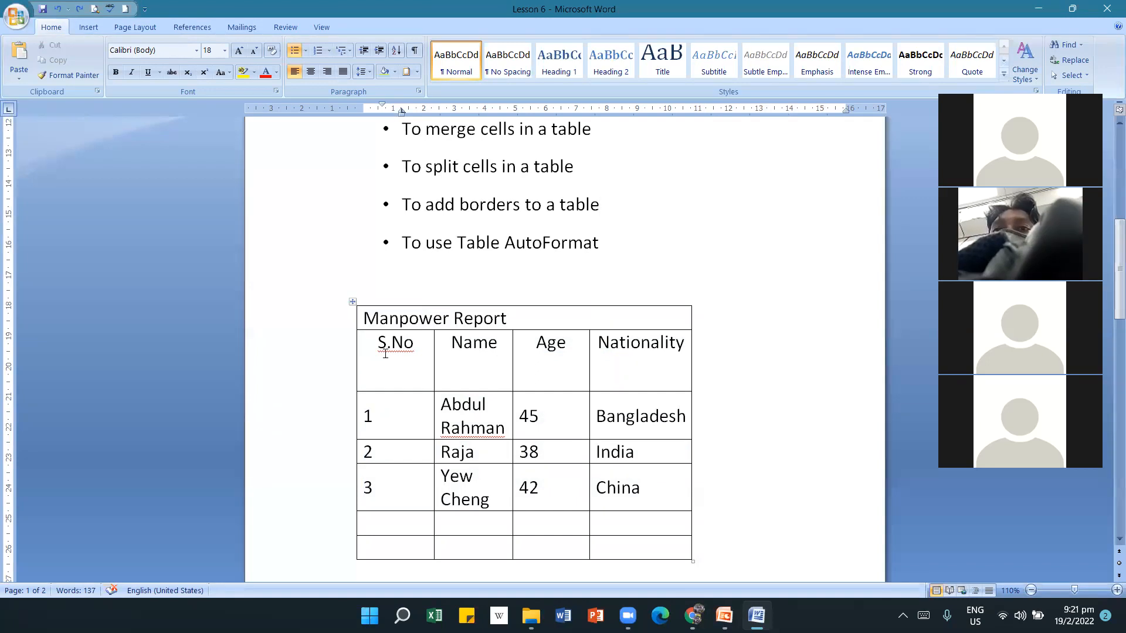
# Centre the contents of the heading row and three filled data rows both horizontally and vertically in their cells.
pyautogui.moveTo(378, 343); pyautogui.dragTo(628, 311)
pyautogui.scroll(-3, 469, 525)
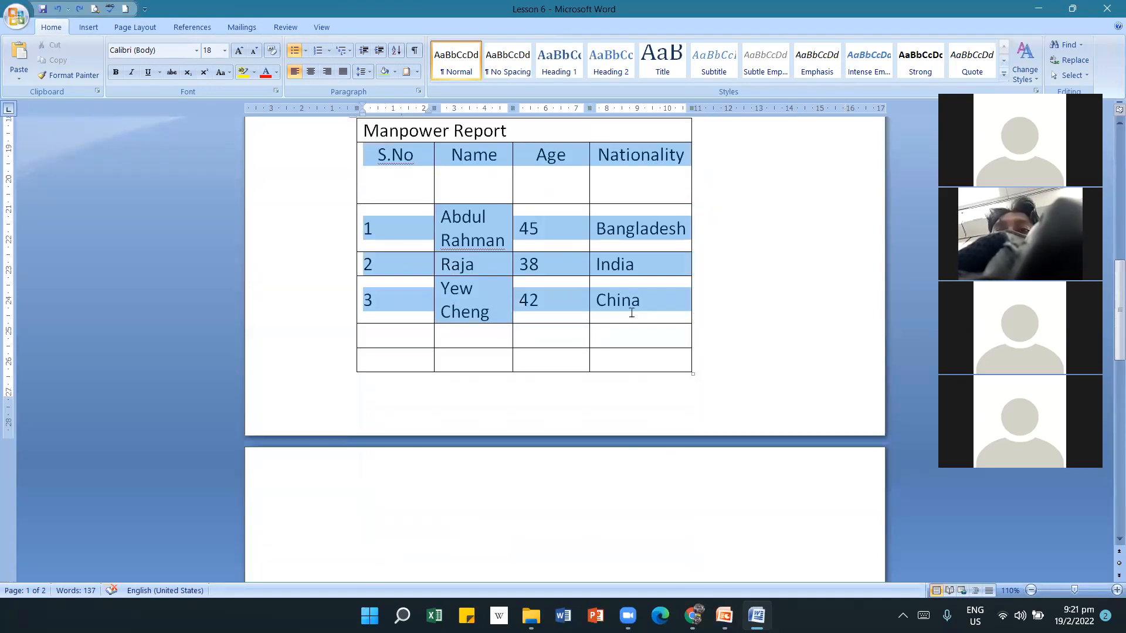
pyautogui.click(309, 74)
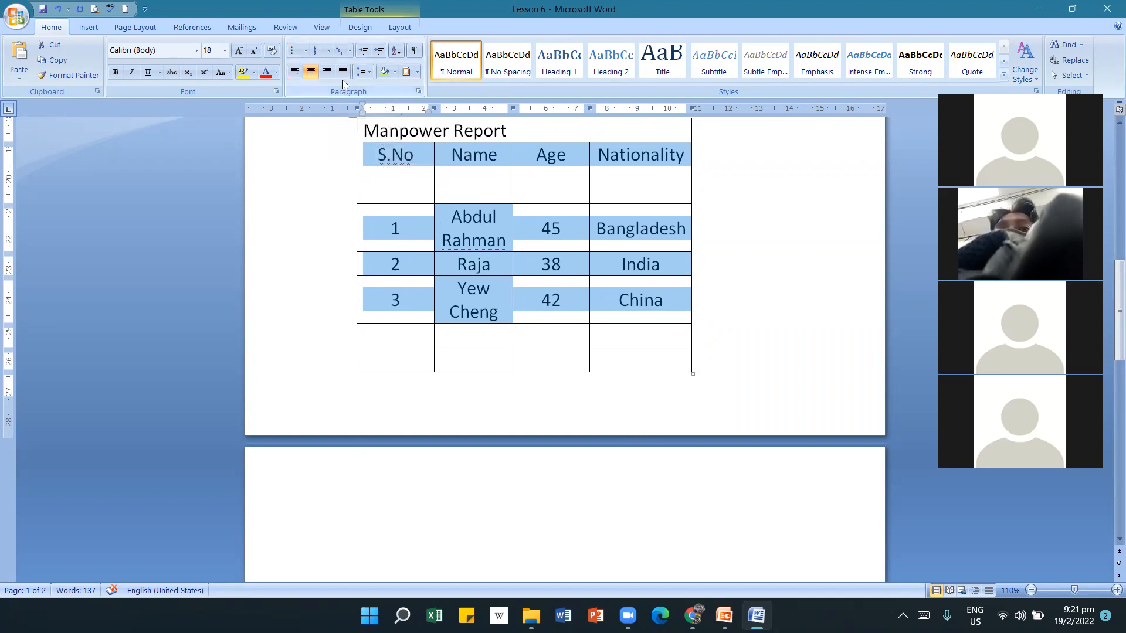
pyautogui.click(398, 28)
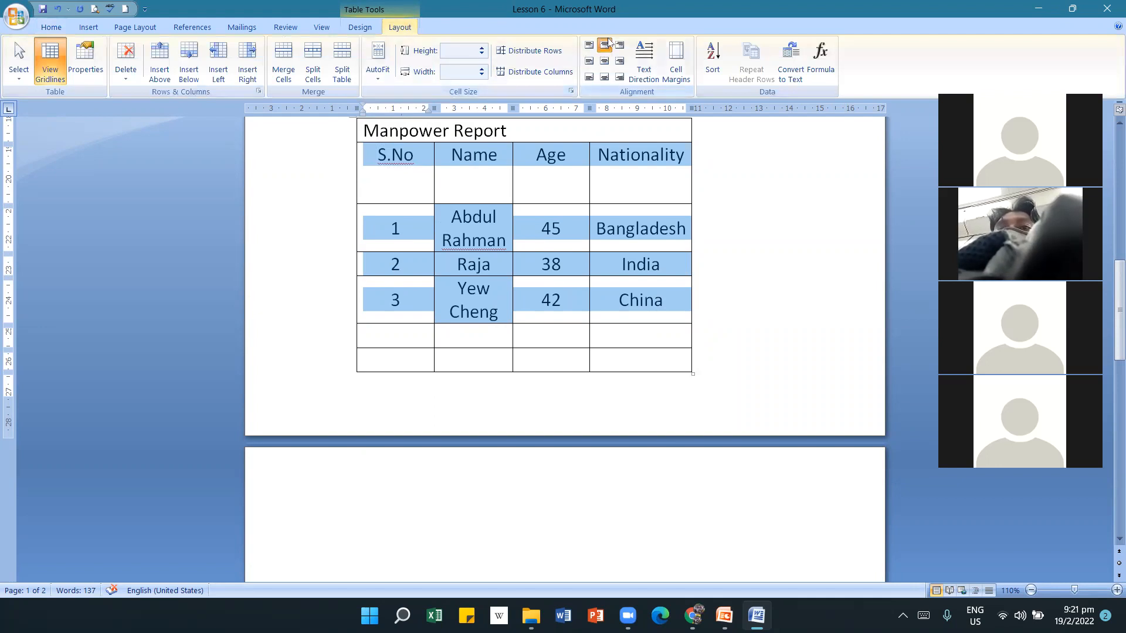
pyautogui.click(52, 27)
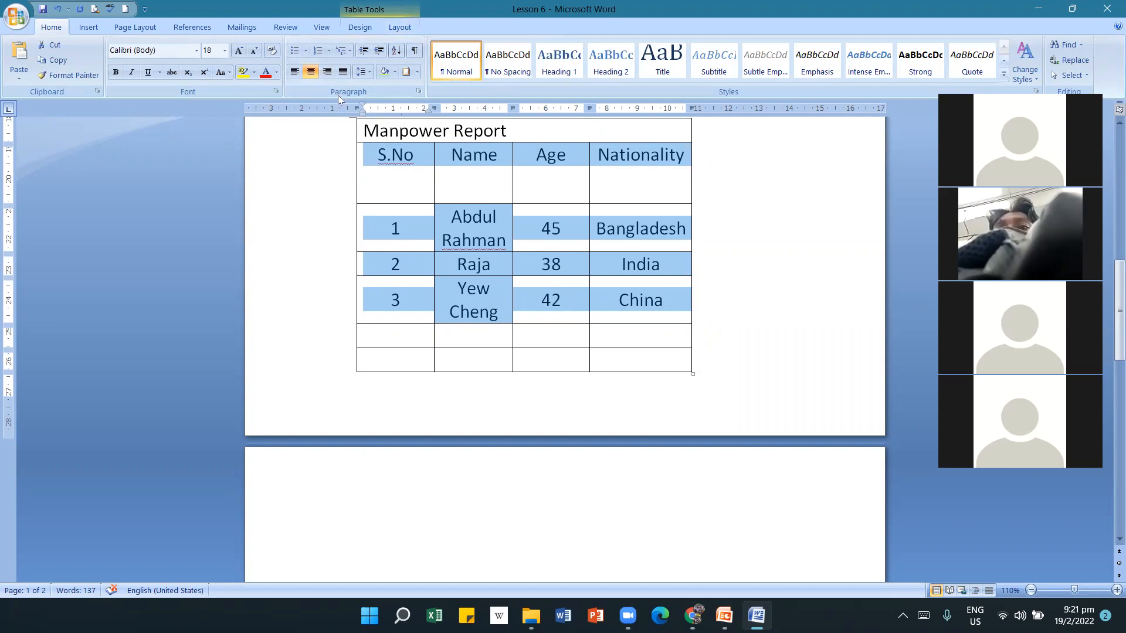
pyautogui.click(402, 30)
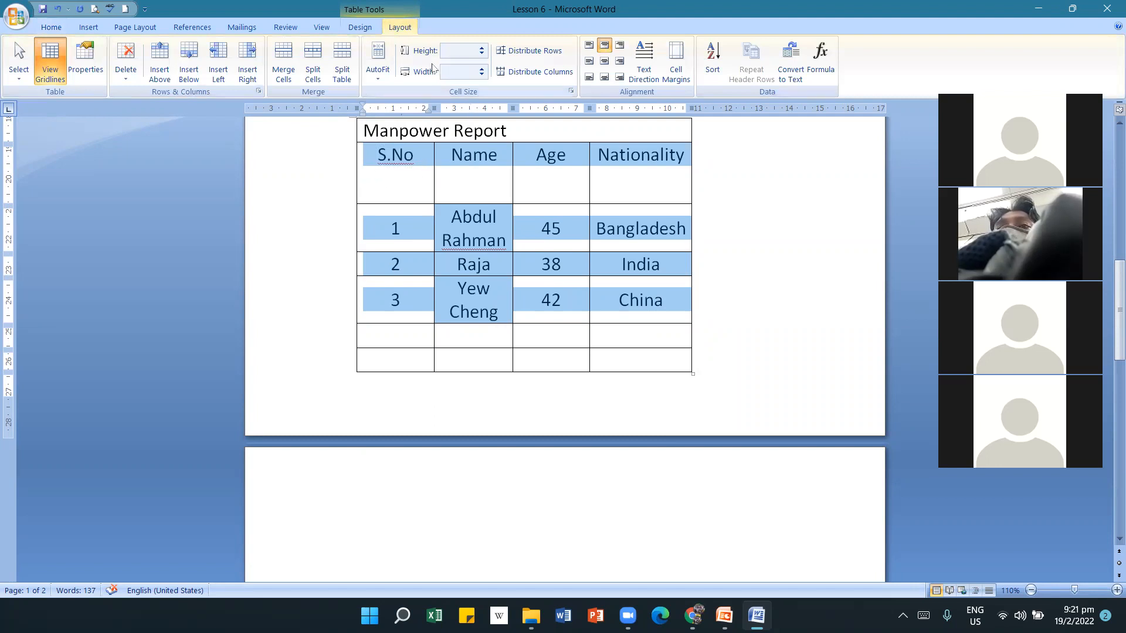
pyautogui.click(604, 61)
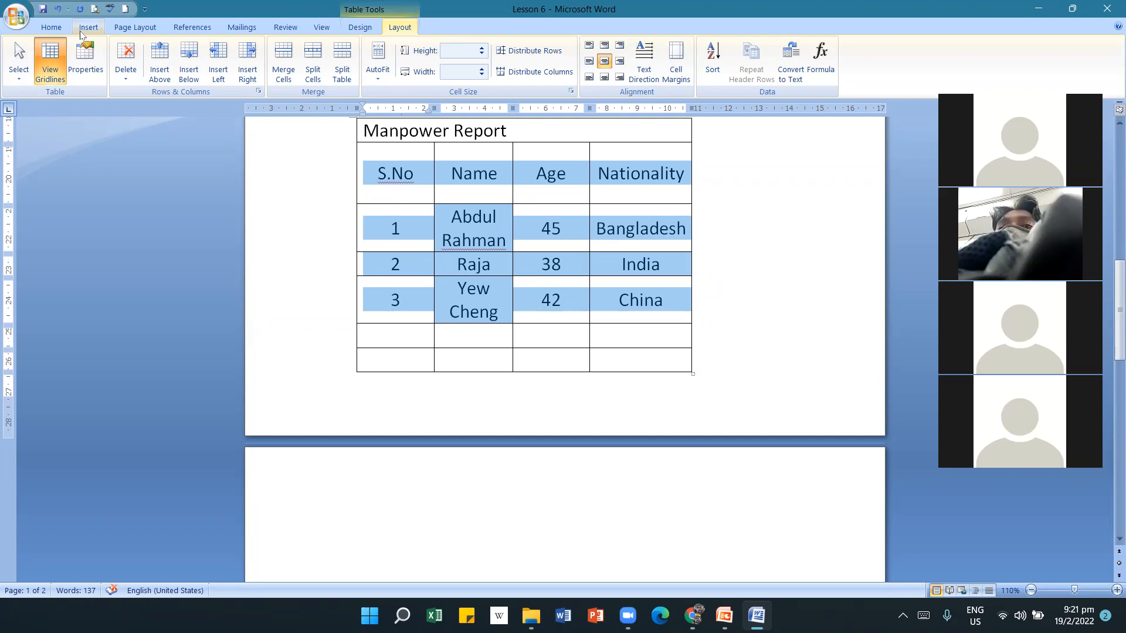
# Apply solid 2¼ pt borders to all cells of the heading row and three filled data rows.
pyautogui.scroll(1, 618, 378)
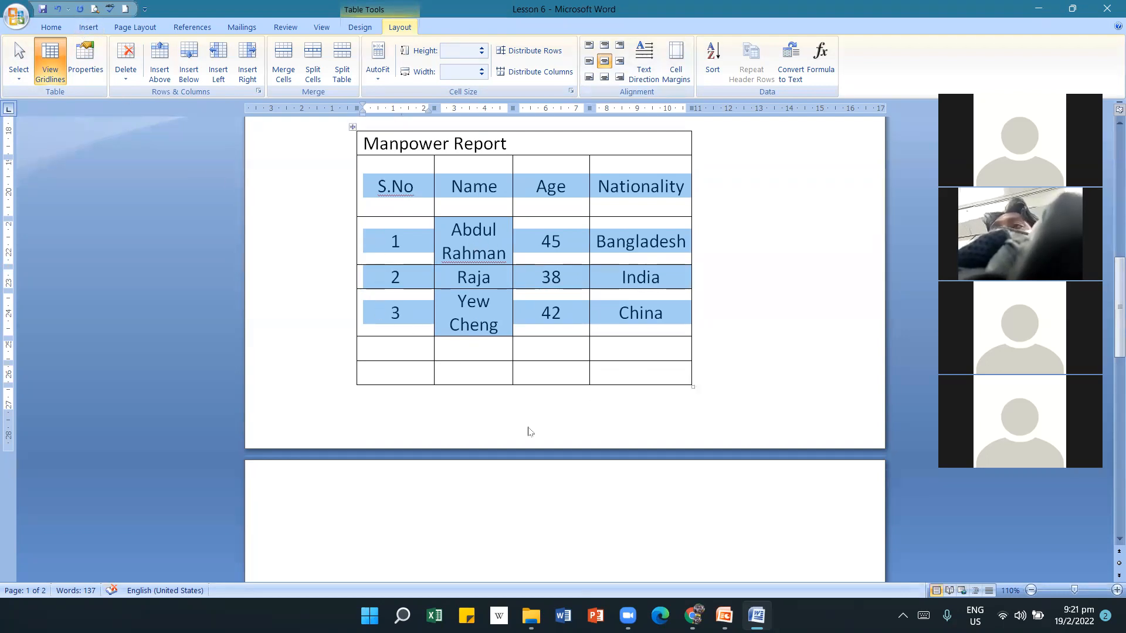
pyautogui.click(51, 28)
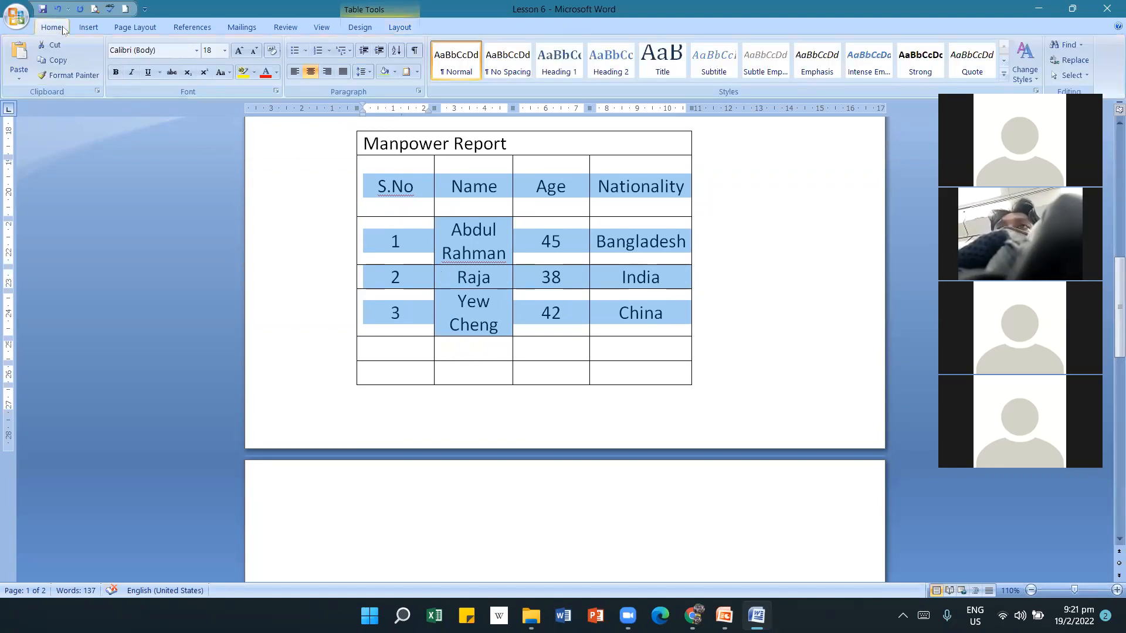
pyautogui.click(416, 71)
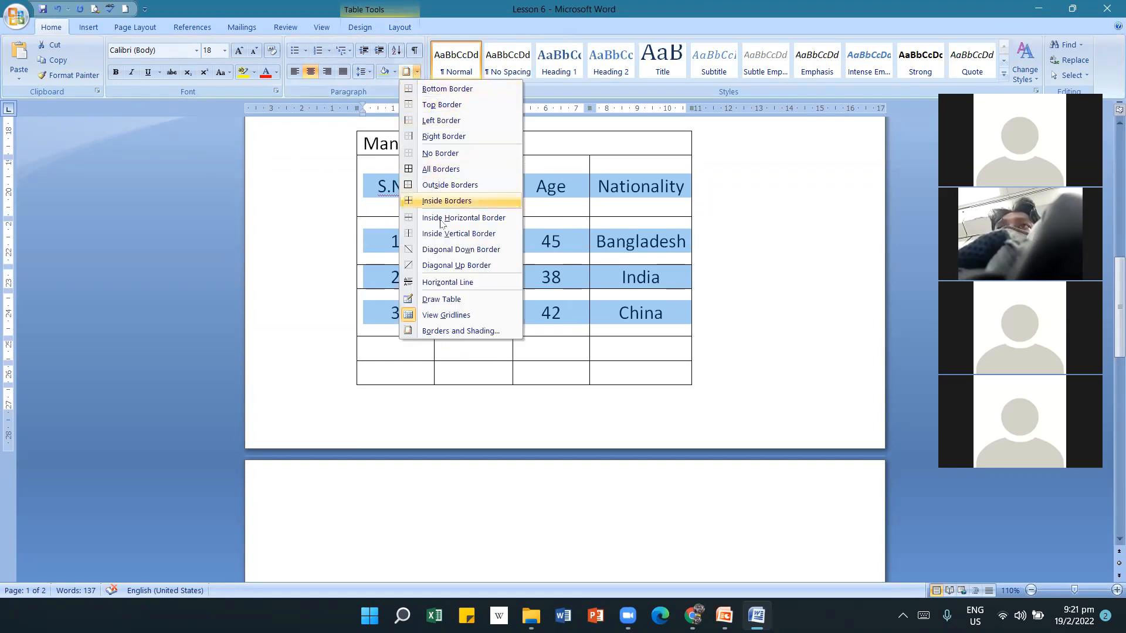
pyautogui.click(481, 332)
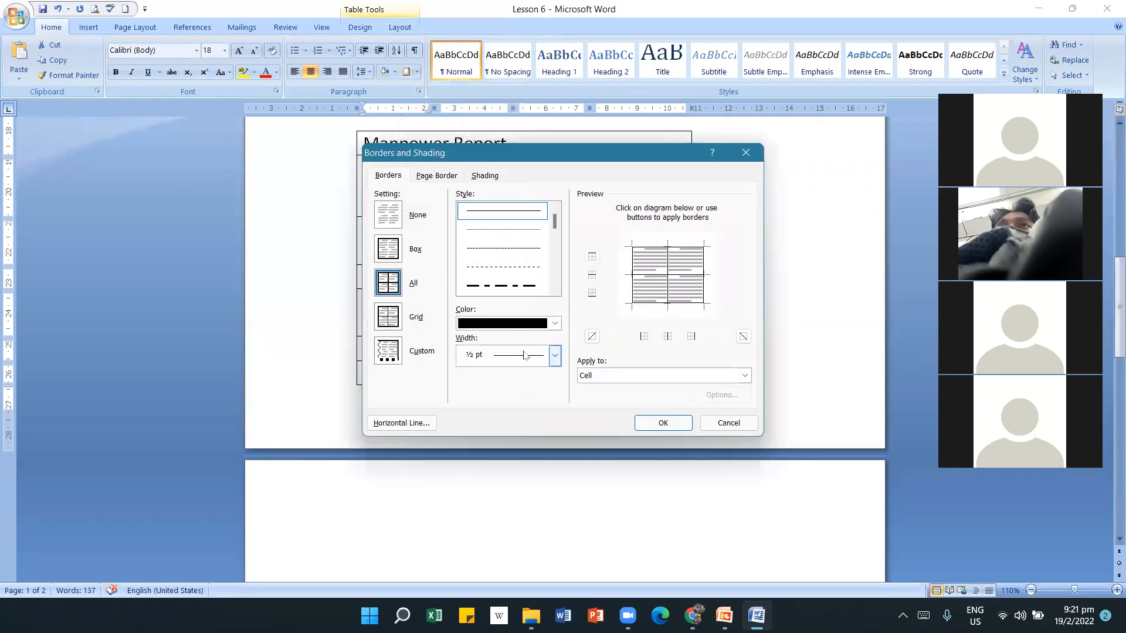
pyautogui.click(551, 355)
pyautogui.click(514, 470)
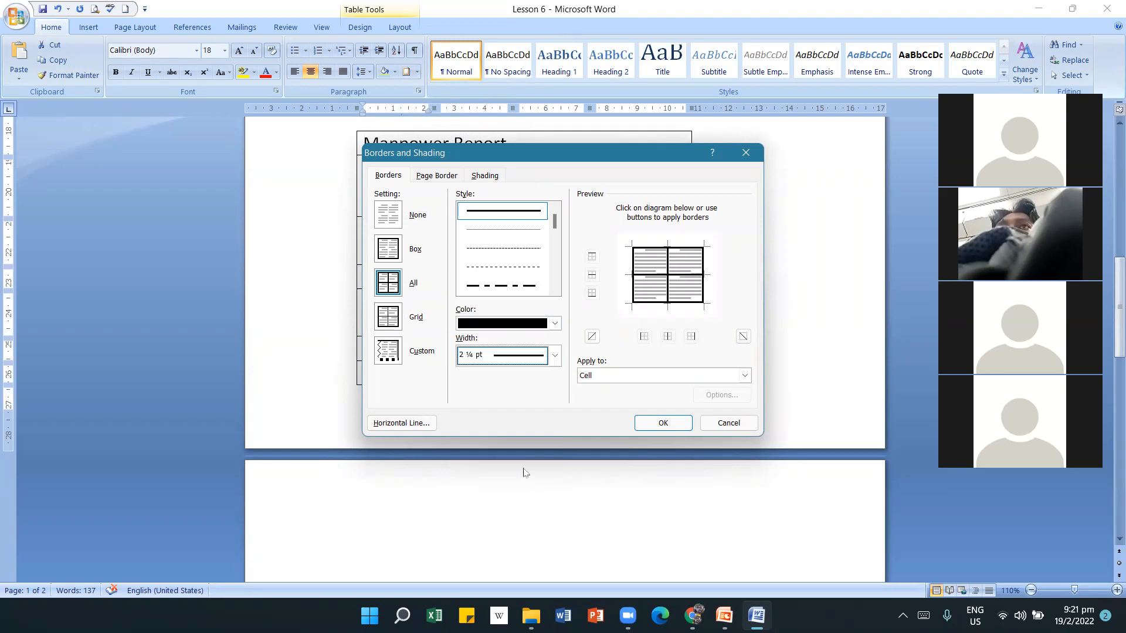
pyautogui.click(666, 428)
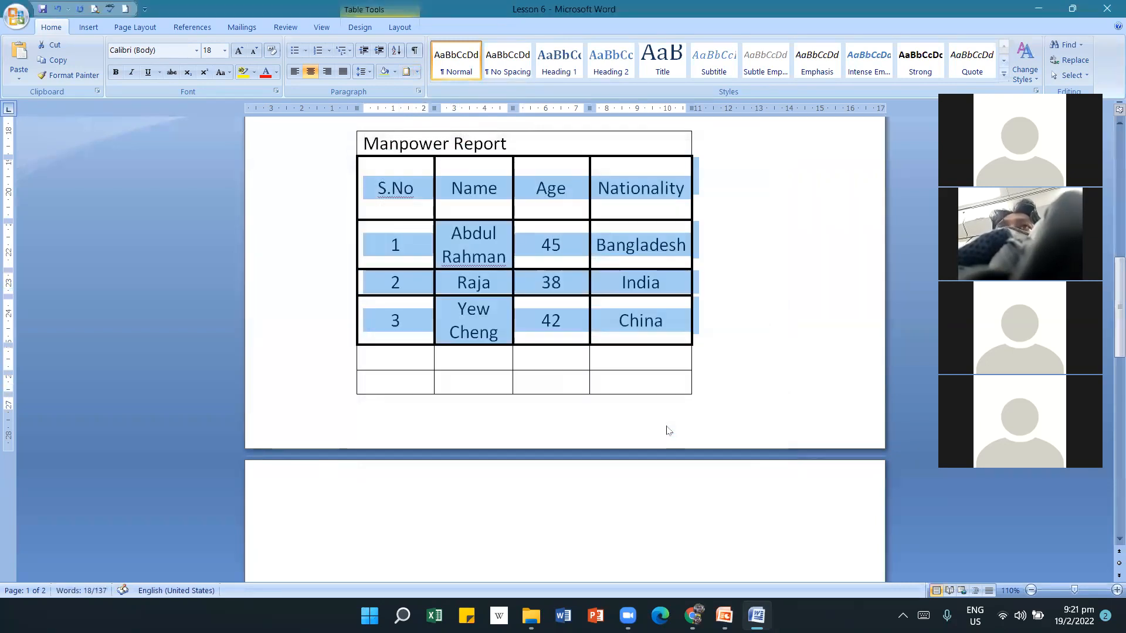
pyautogui.click(737, 392)
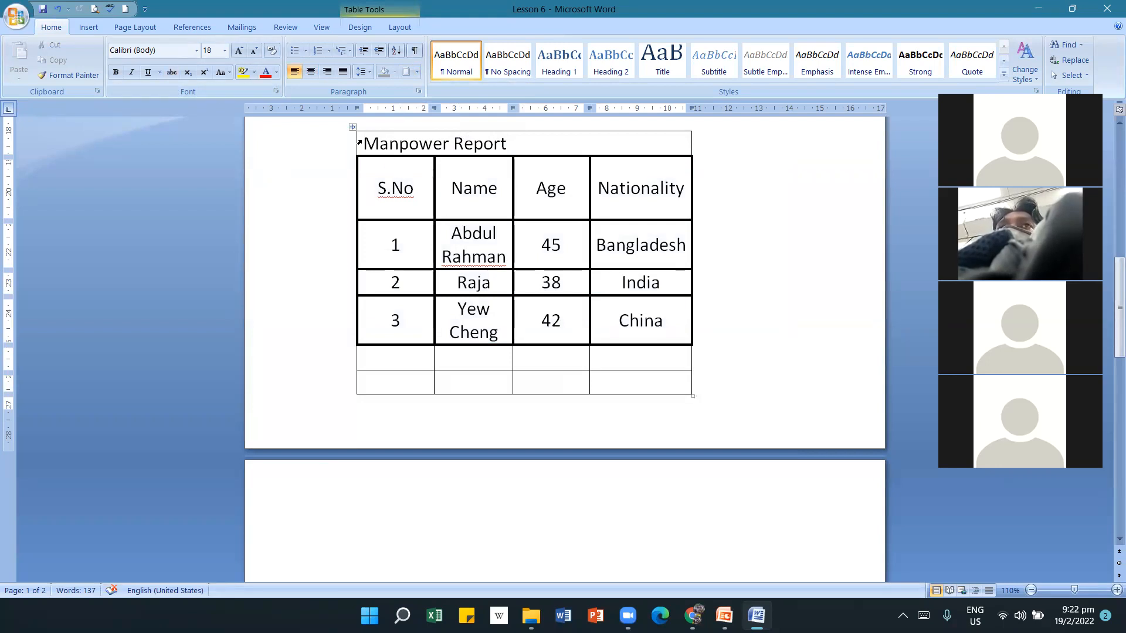
# Make the "Manpower Report" title bold at 36 pt and shade its cell light blue.
pyautogui.moveTo(363, 143); pyautogui.dragTo(508, 143)
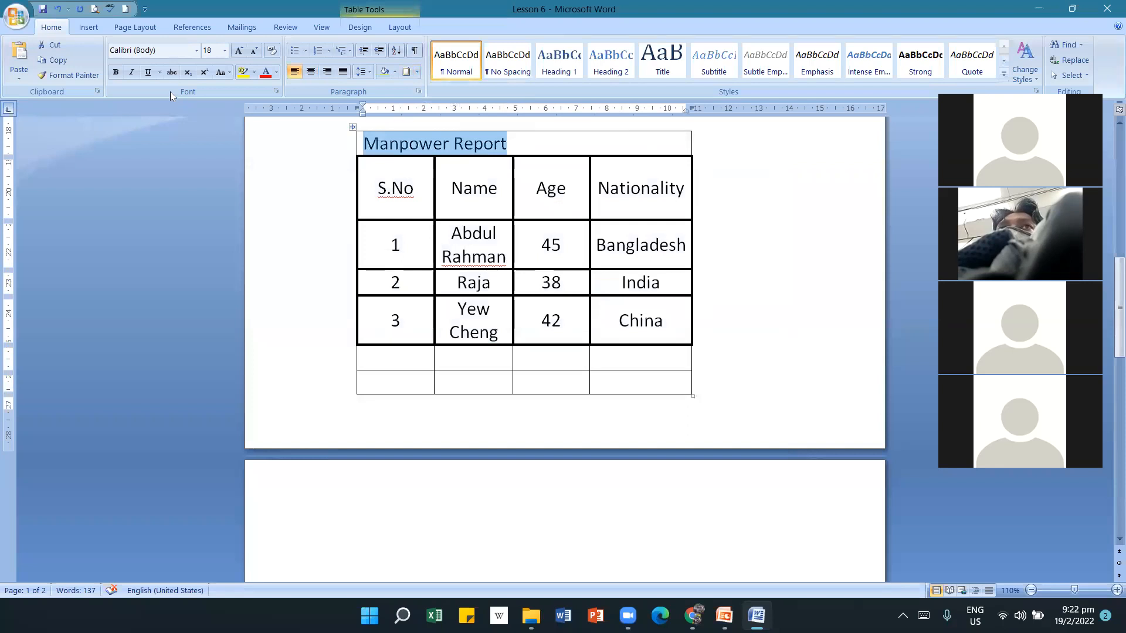
pyautogui.click(115, 72)
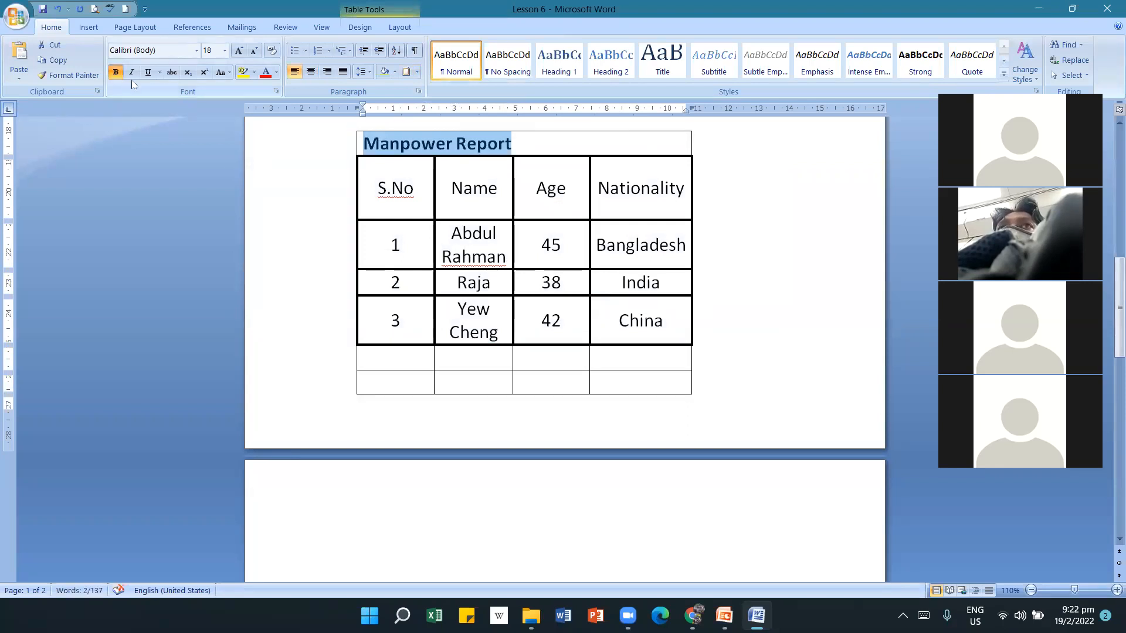
pyautogui.click(225, 52)
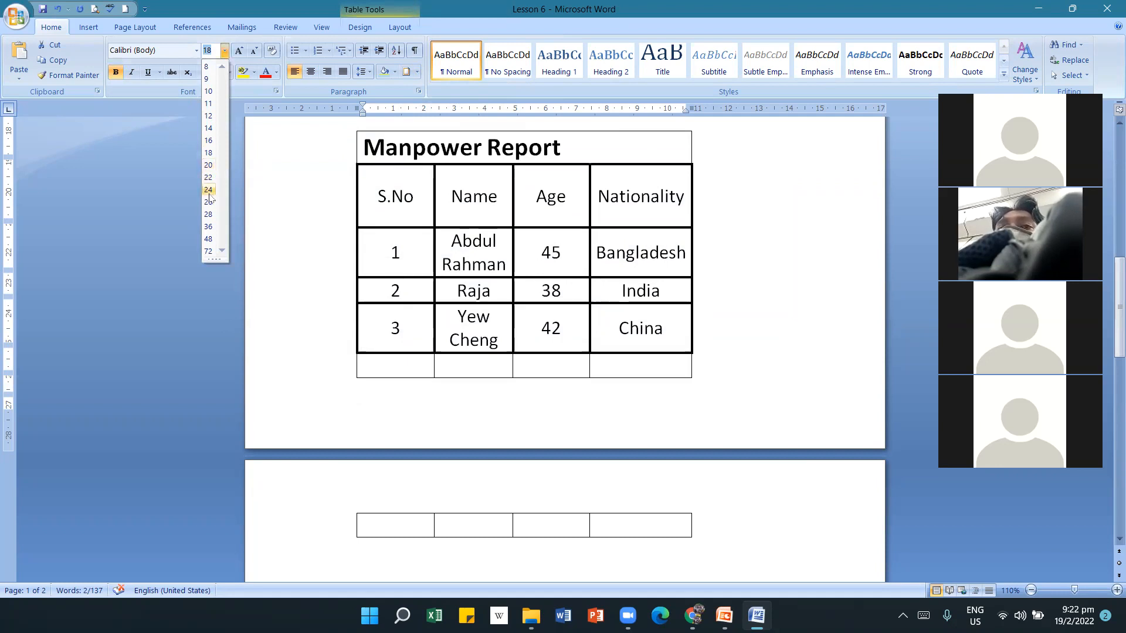
pyautogui.click(210, 227)
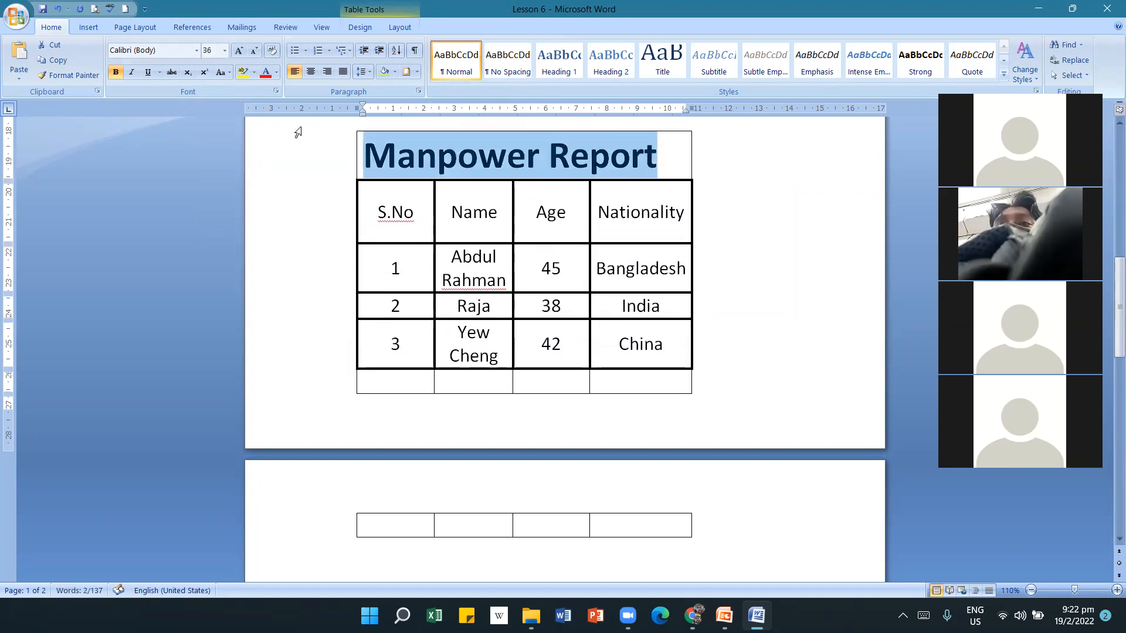
pyautogui.click(387, 73)
pyautogui.click(663, 338)
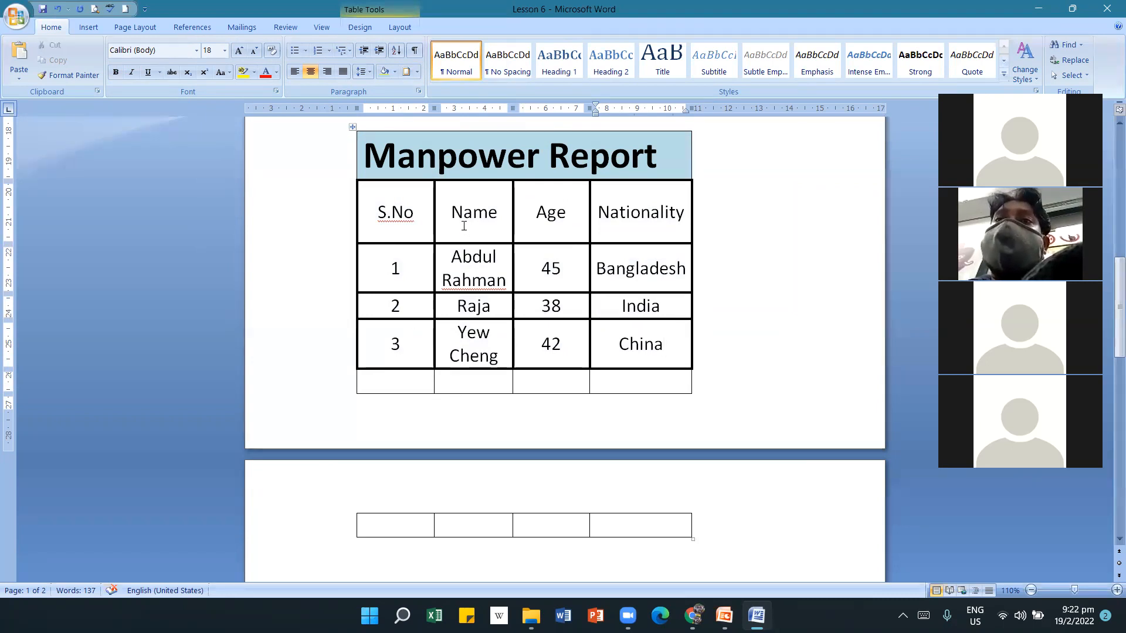
# Try to copy the third data row's formatting onto the empty row below it with Format Painter.
pyautogui.moveTo(409, 206); pyautogui.dragTo(466, 394)
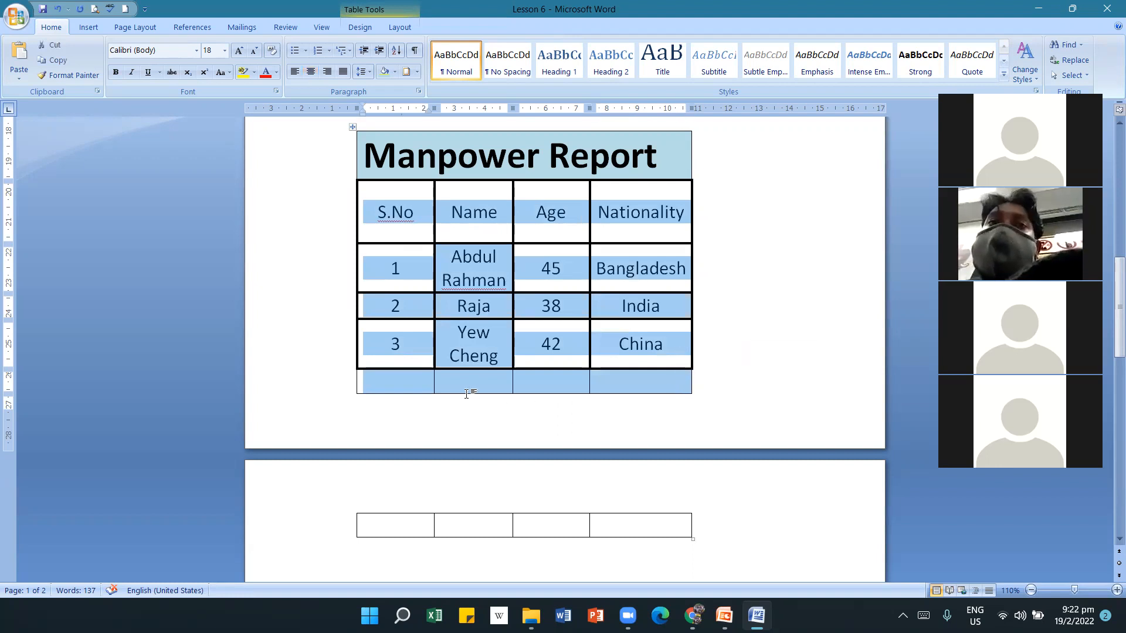
pyautogui.click(383, 349)
pyautogui.moveTo(391, 344); pyautogui.dragTo(674, 340)
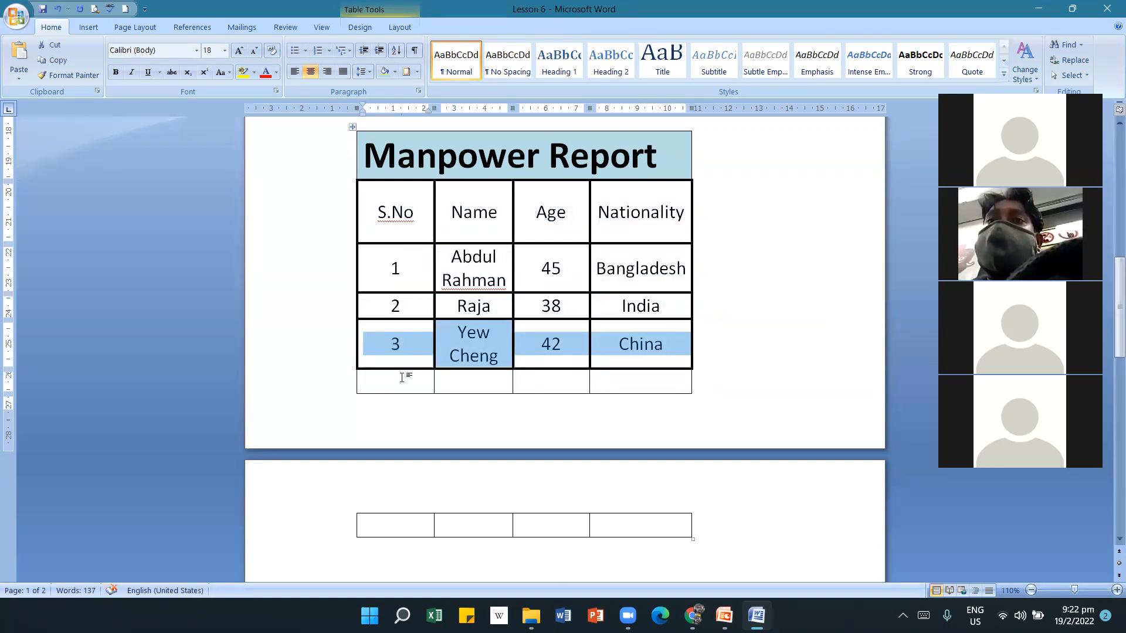
pyautogui.click(68, 75)
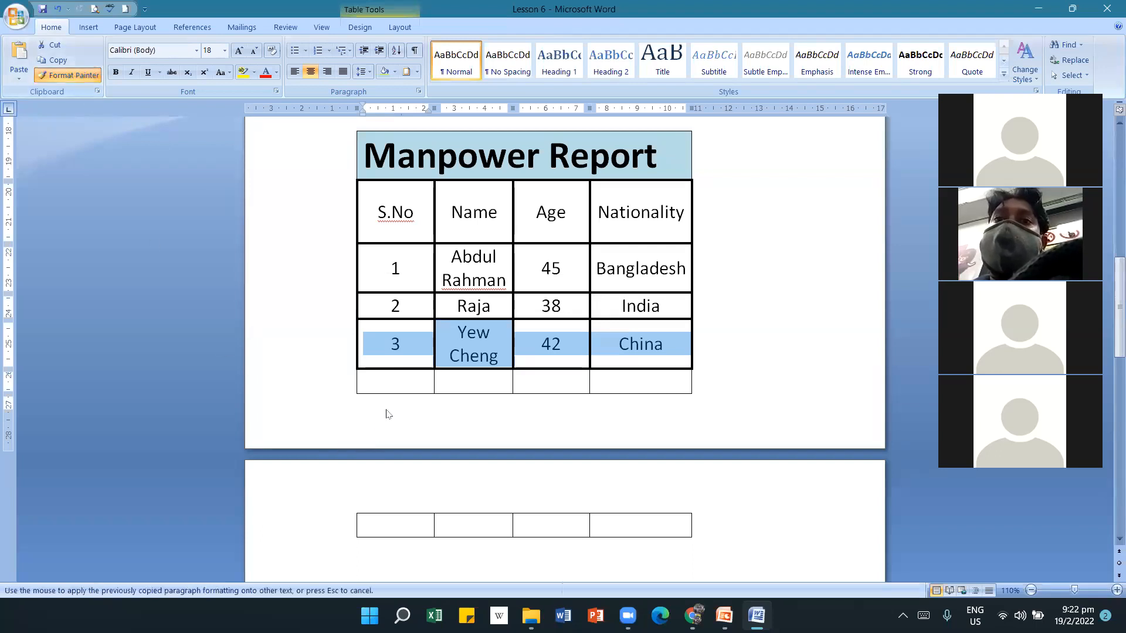
pyautogui.moveTo(375, 385); pyautogui.dragTo(608, 394)
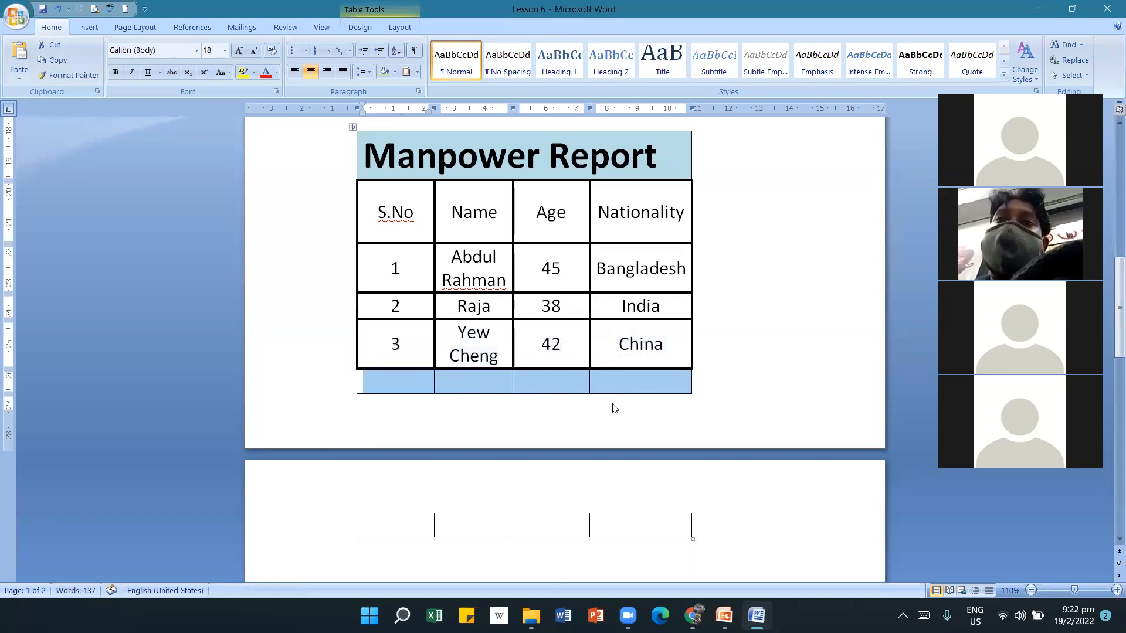
# Delete the entire empty row directly below the third data row.
pyautogui.click(415, 383)
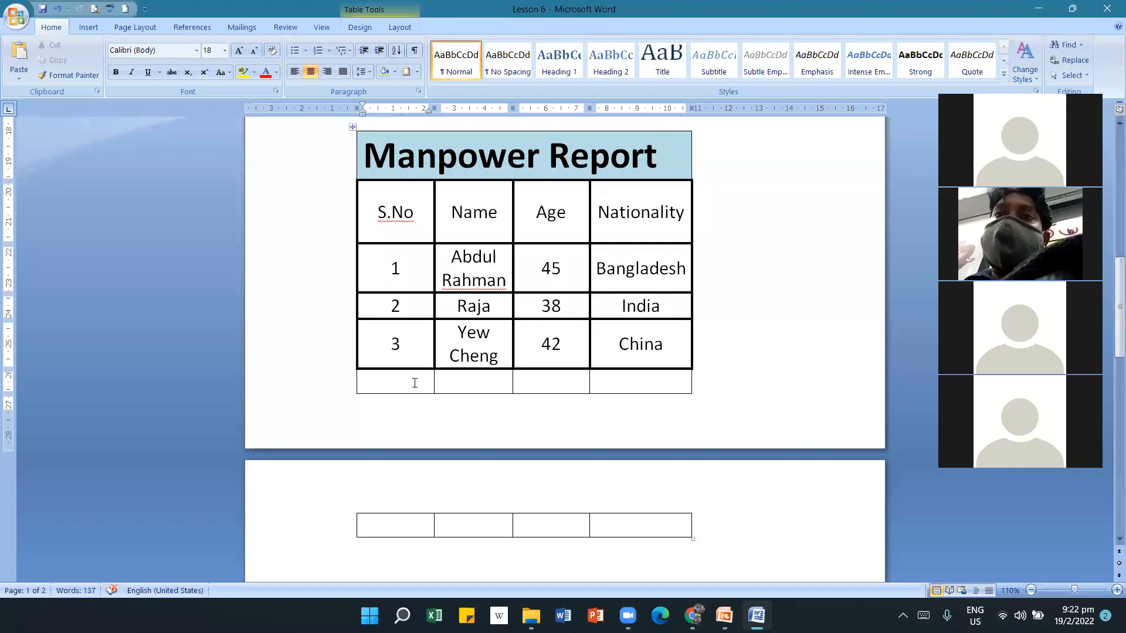
pyautogui.rightClick(415, 383)
pyautogui.click(463, 180)
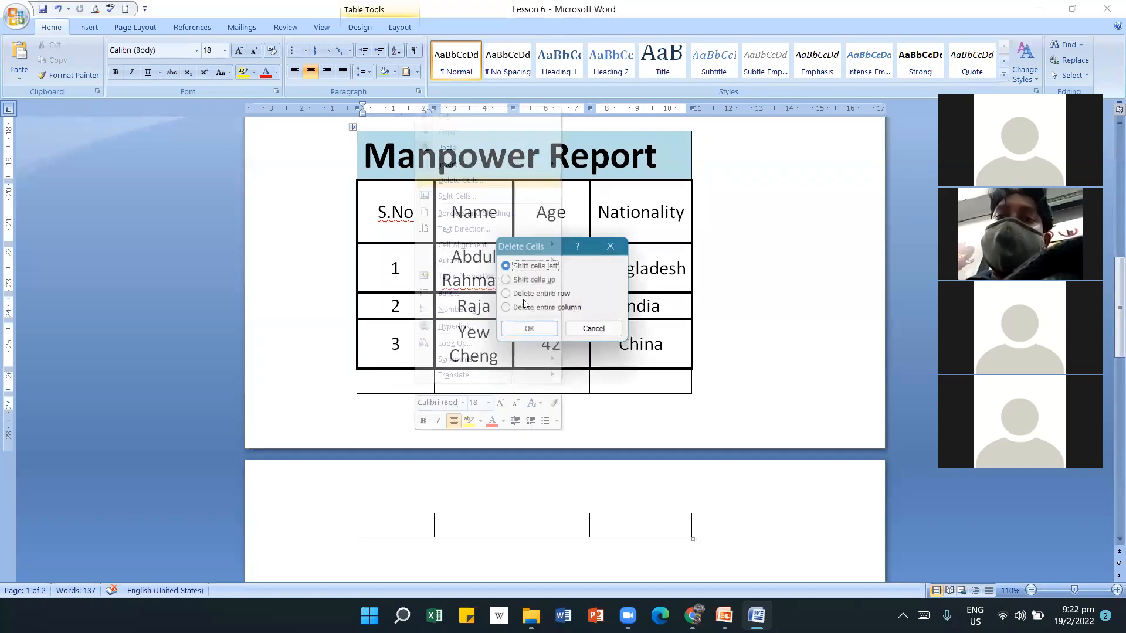
pyautogui.click(525, 294)
pyautogui.click(525, 328)
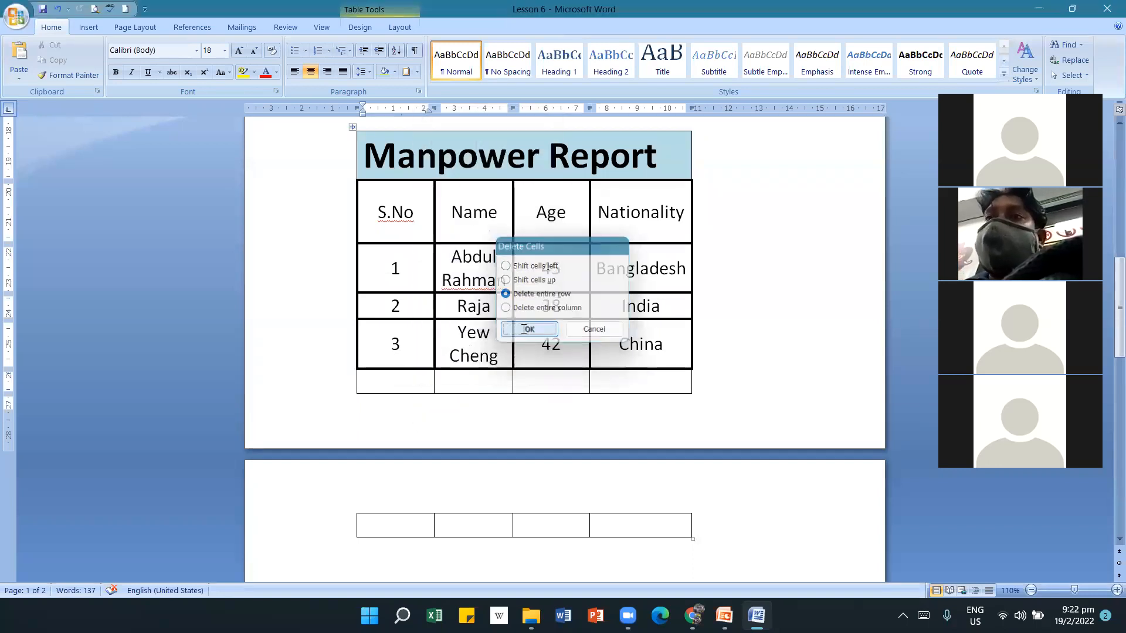
# Undo the recent table edits back to before the solid 2¼ pt borders and the heading row's vertical centring.
pyautogui.click(58, 9)
pyautogui.click(58, 9)
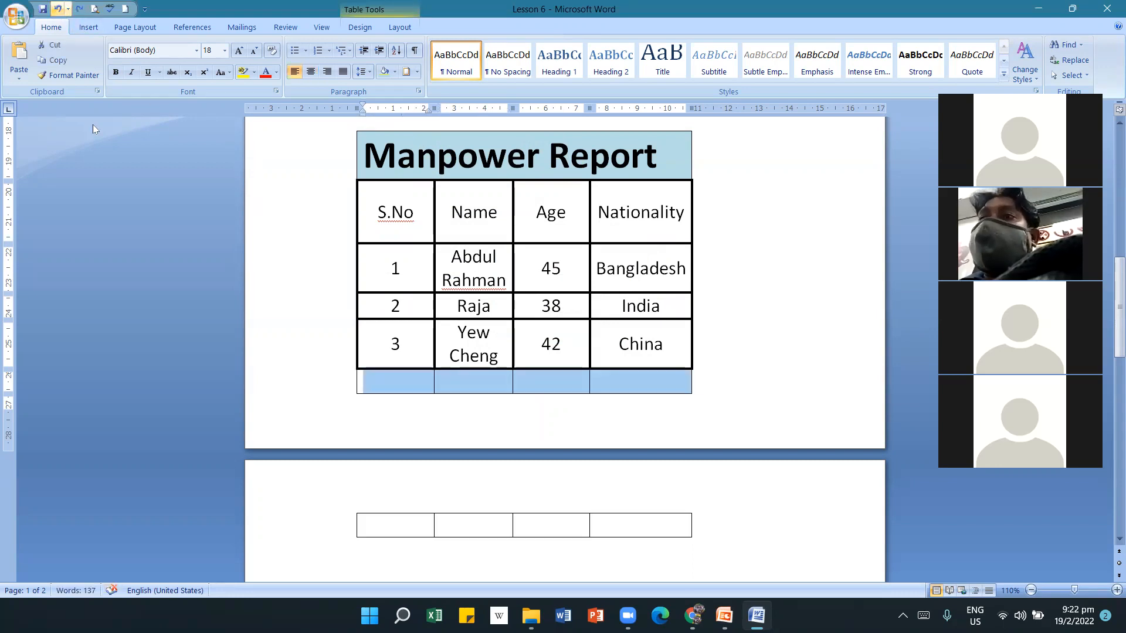
pyautogui.scroll(-2, 188, 381)
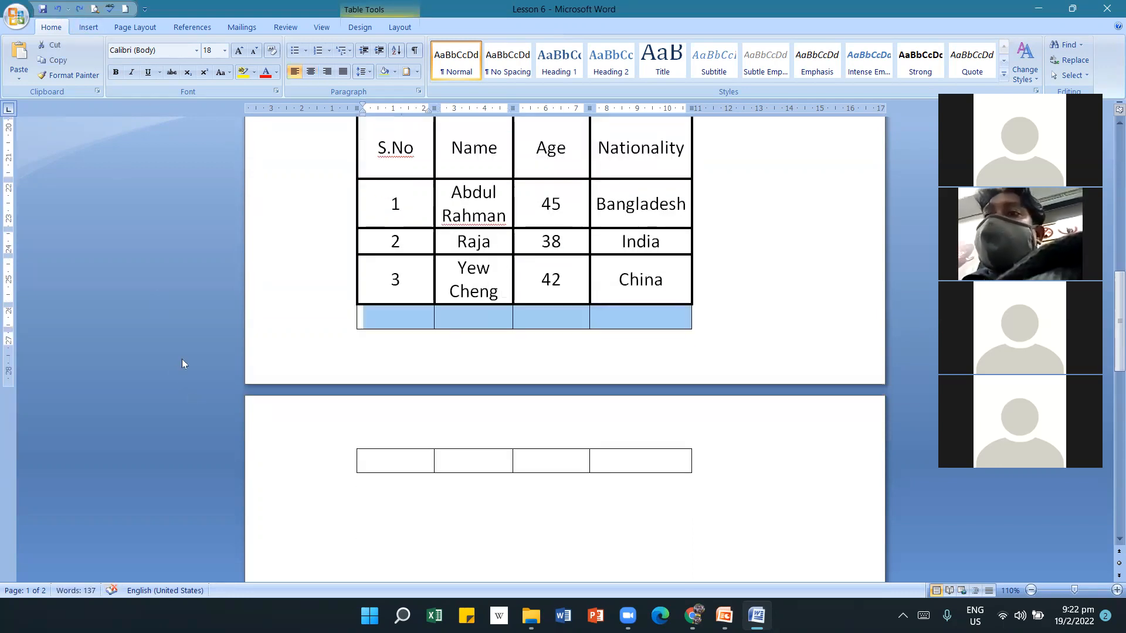
pyautogui.click(58, 9)
pyautogui.click(58, 9)
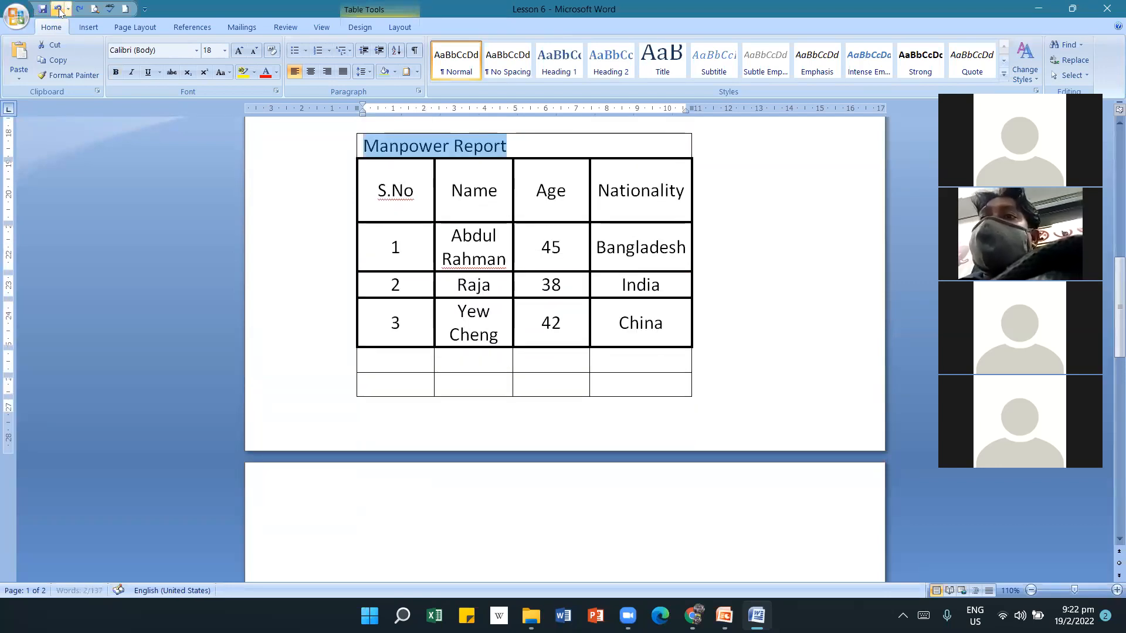
pyautogui.click(58, 9)
pyautogui.click(59, 9)
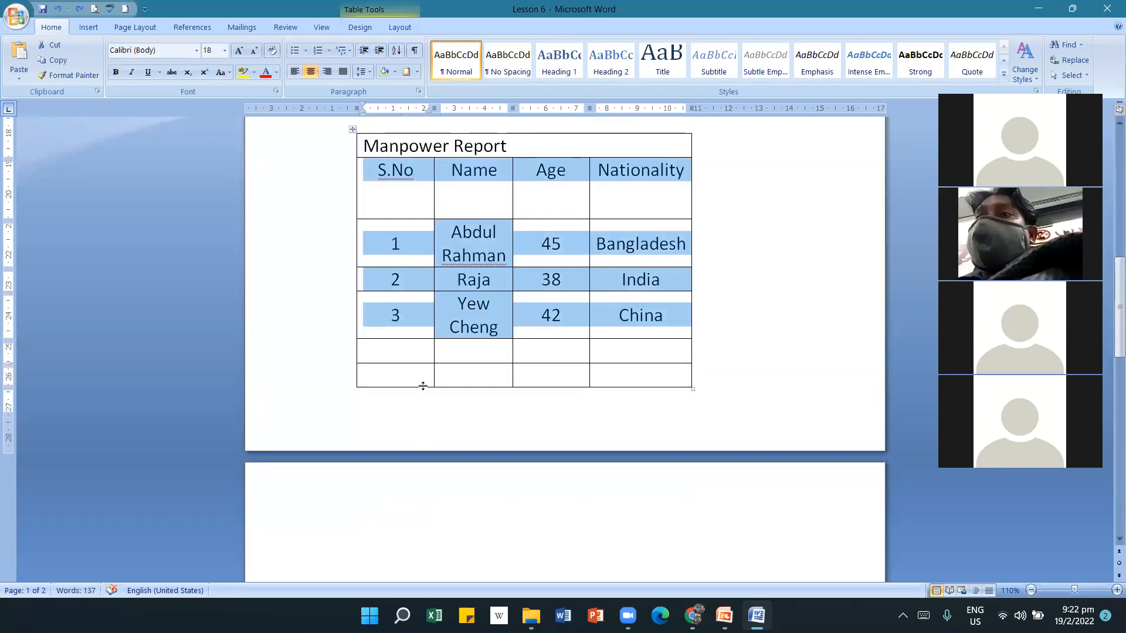
# Format the "Manpower Report" title in Arial Black at 24 pt.
pyautogui.click(455, 374)
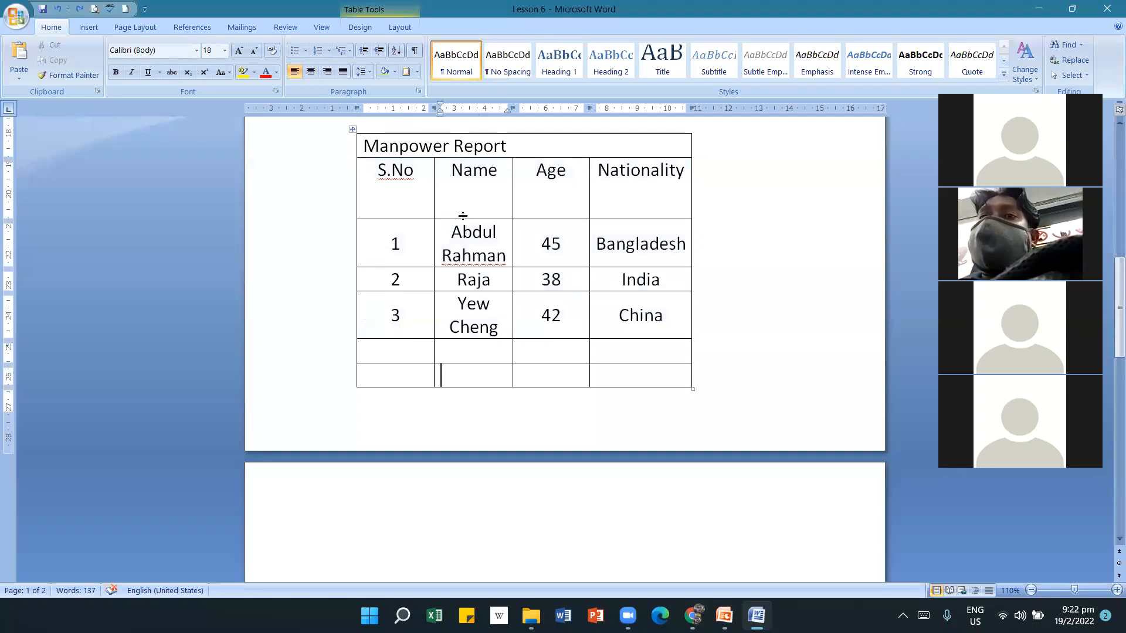
pyautogui.moveTo(507, 147); pyautogui.dragTo(363, 148)
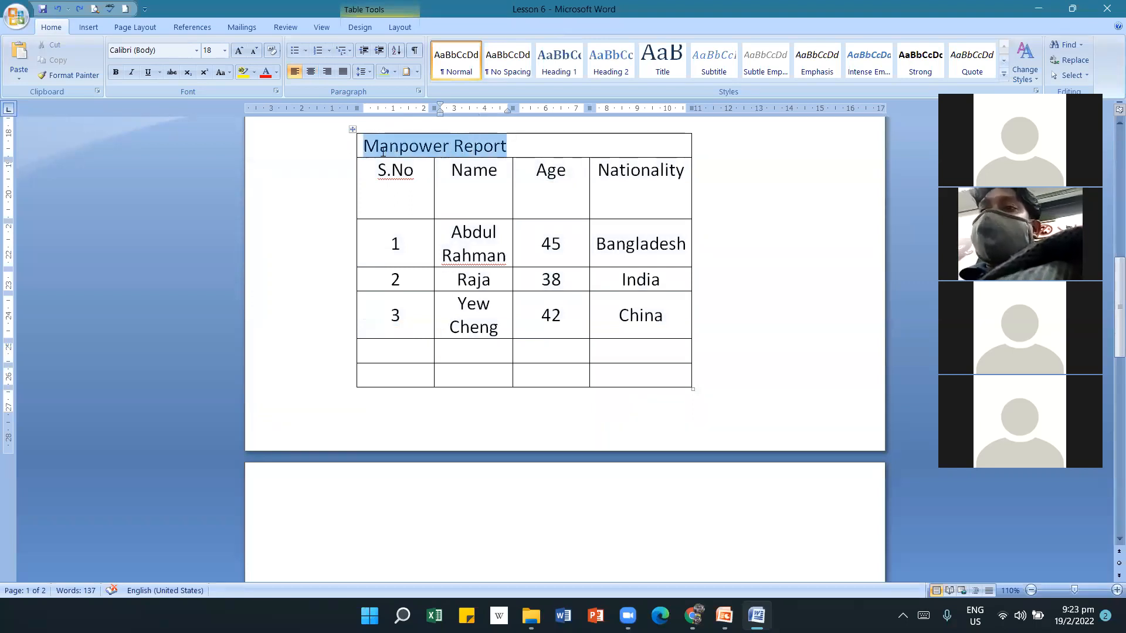
pyautogui.click(225, 50)
pyautogui.click(208, 189)
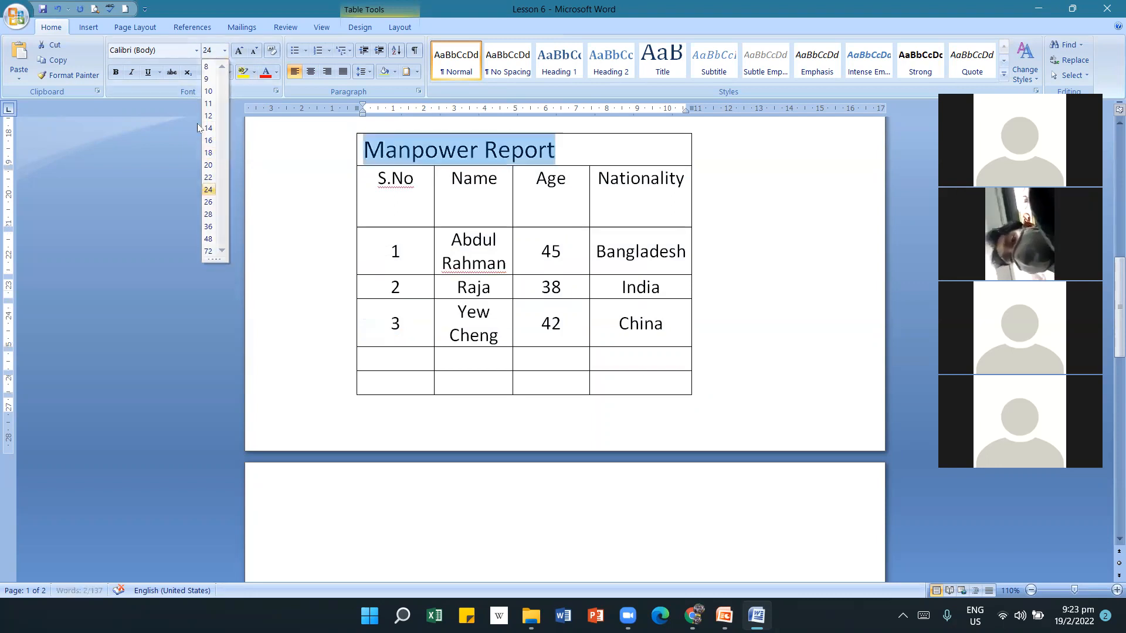
pyautogui.click(197, 51)
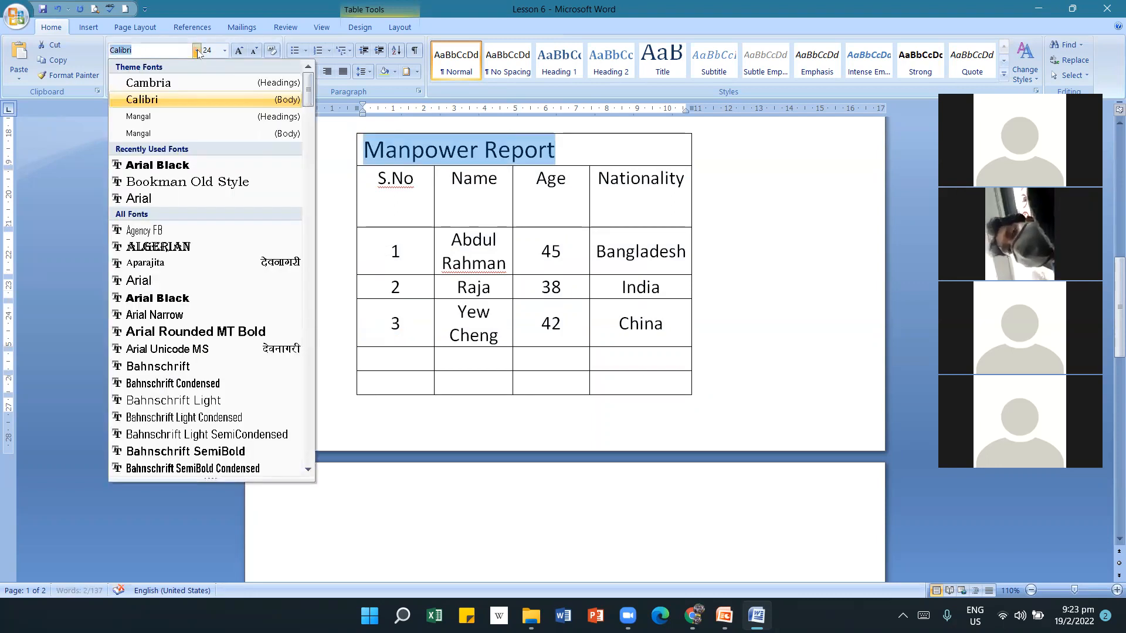
pyautogui.click(174, 166)
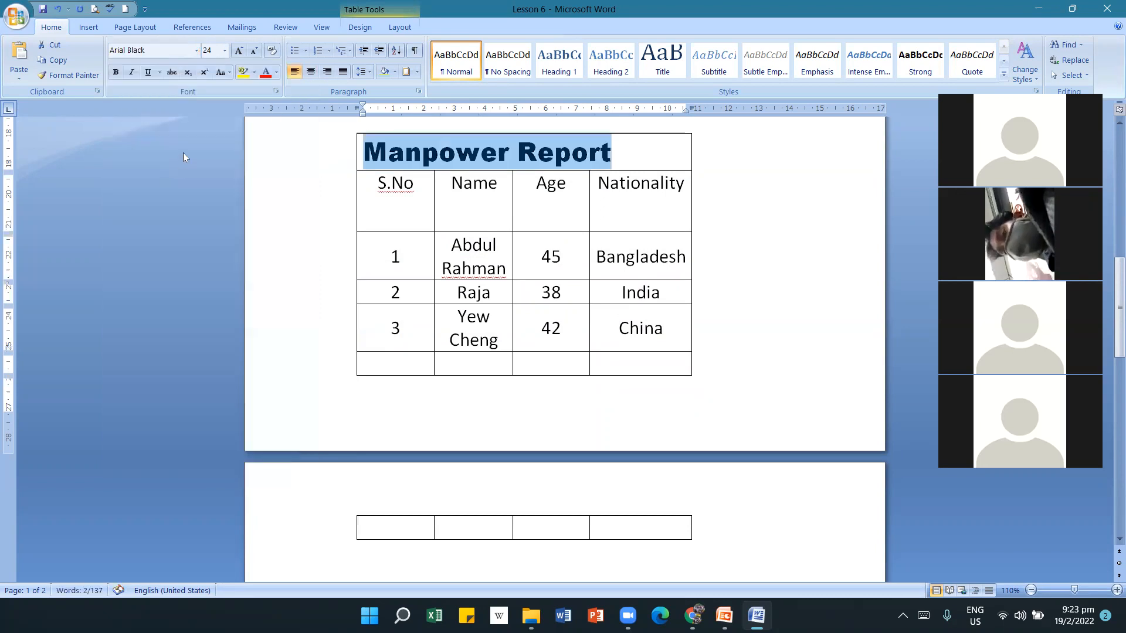
# Shade the title cell light blue and centre the title text horizontally.
pyautogui.click(385, 73)
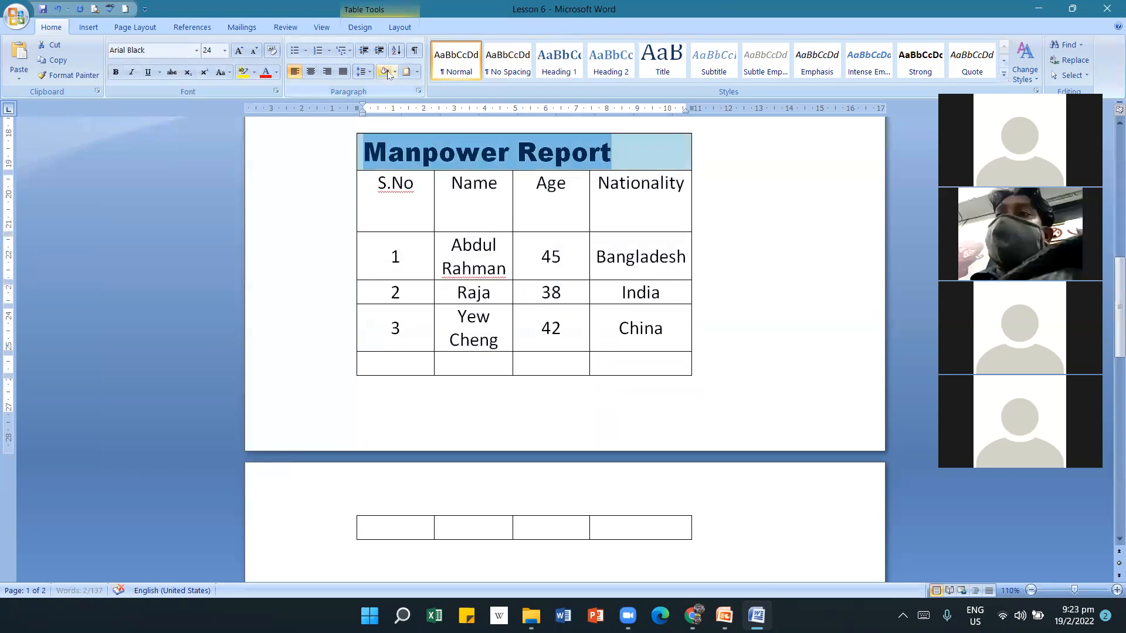
pyautogui.click(311, 72)
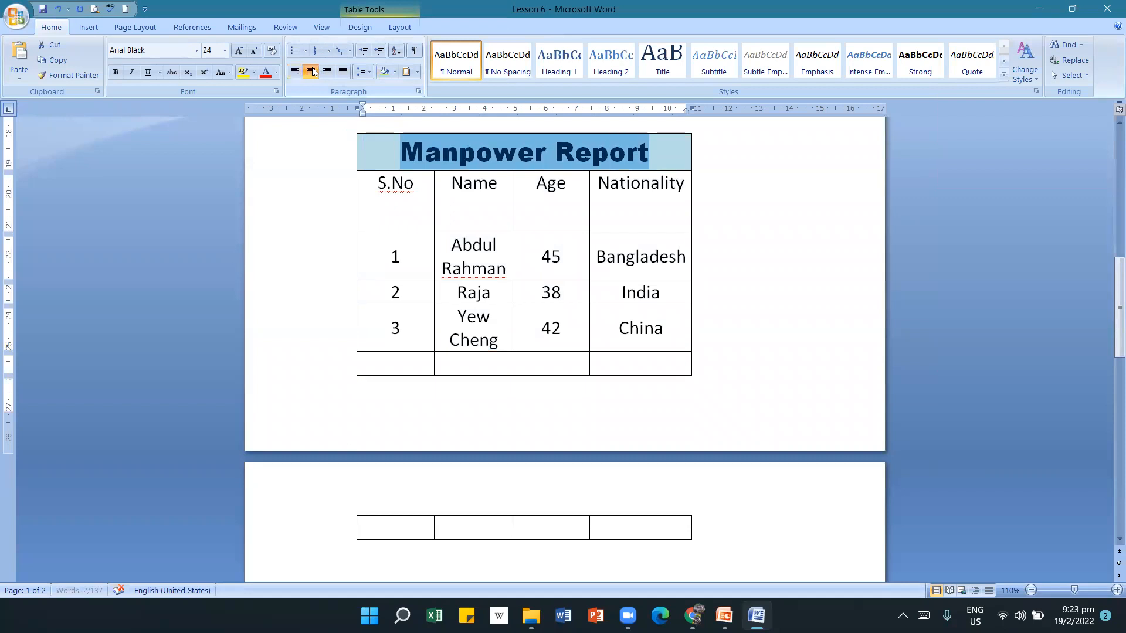
pyautogui.click(482, 292)
pyautogui.click(711, 322)
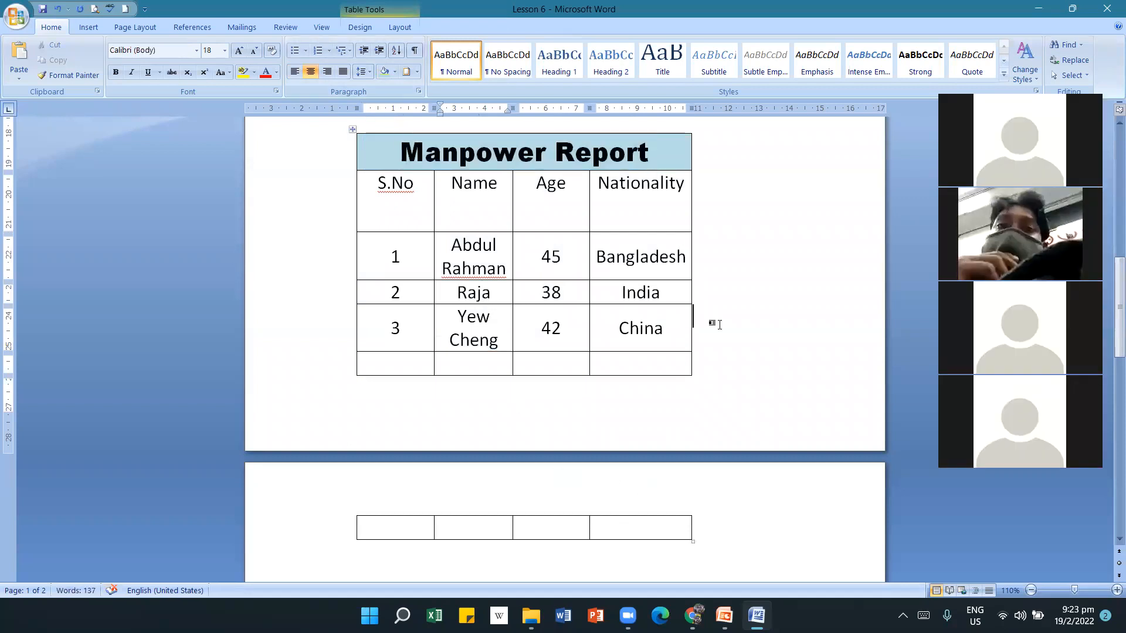
# Fit the Manpower Report table's column widths to their contents with AutoFit Contents.
pyautogui.scroll(1, 697, 364)
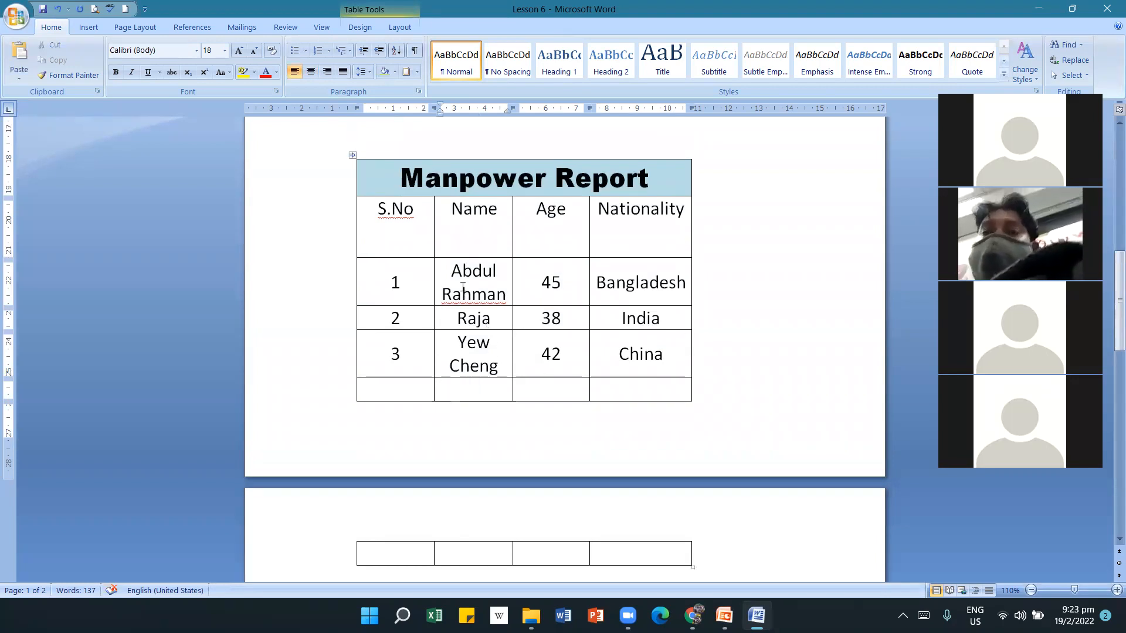
pyautogui.click(448, 275)
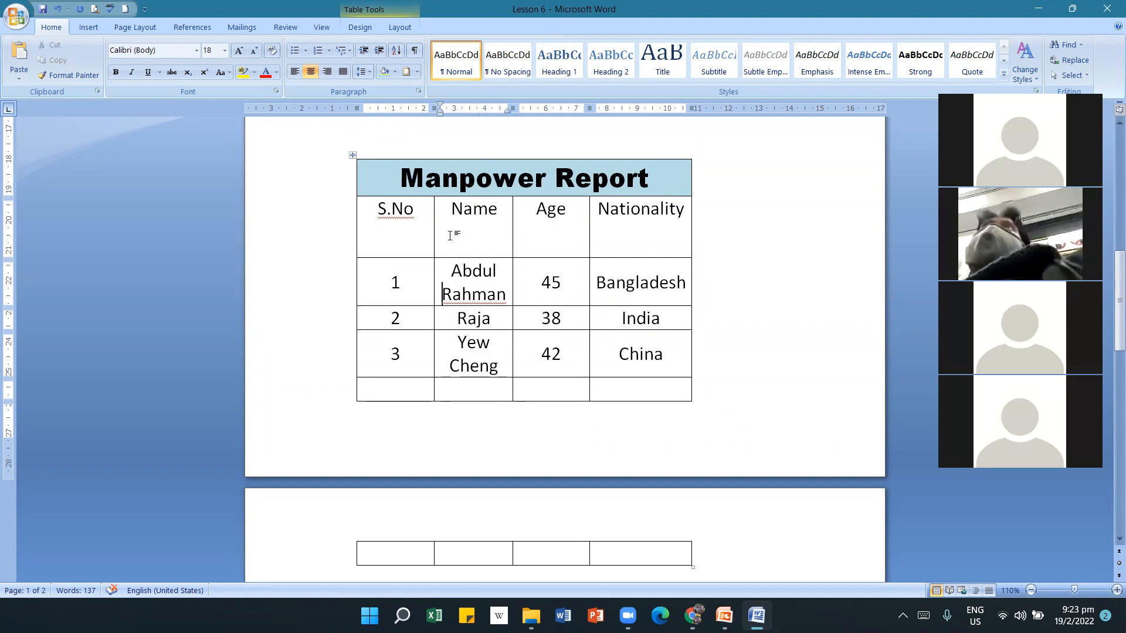
pyautogui.click(404, 28)
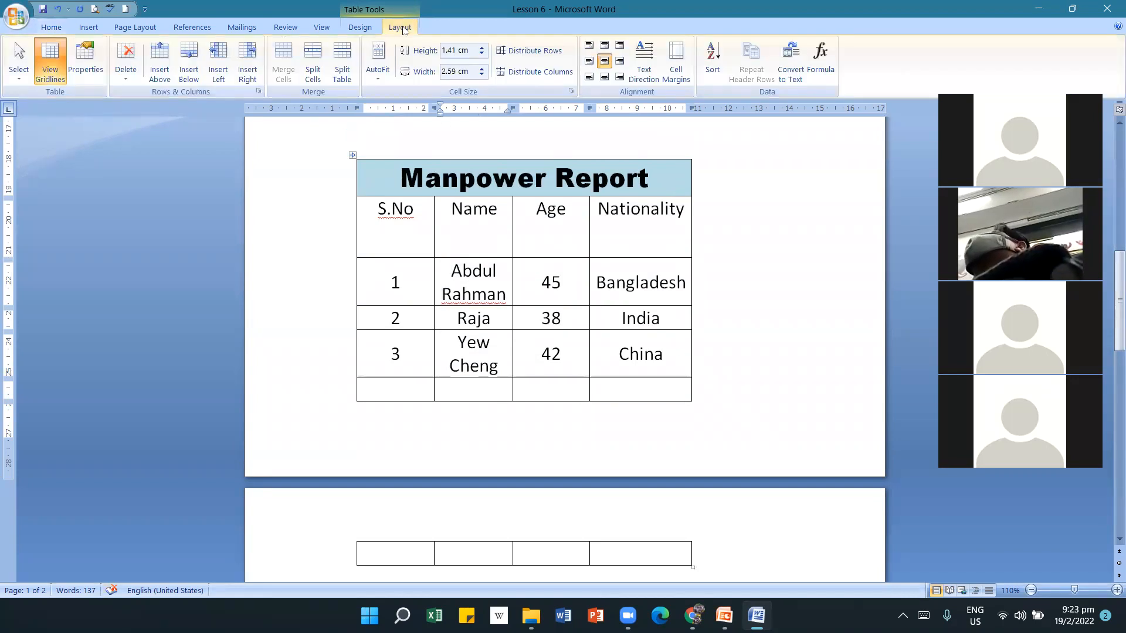
pyautogui.click(379, 68)
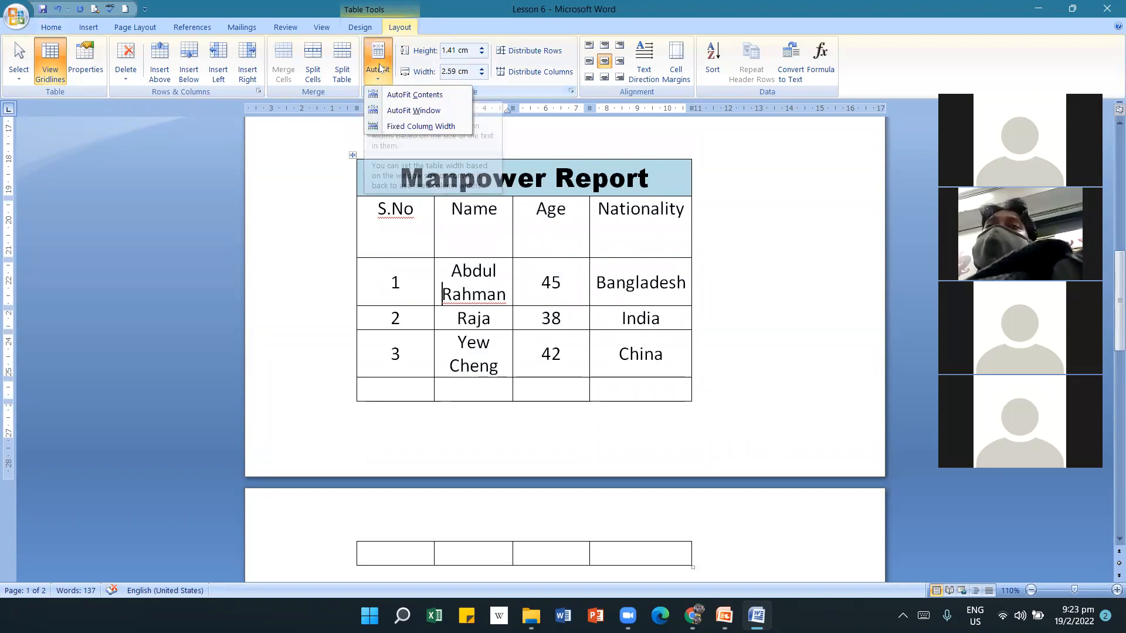
pyautogui.click(435, 97)
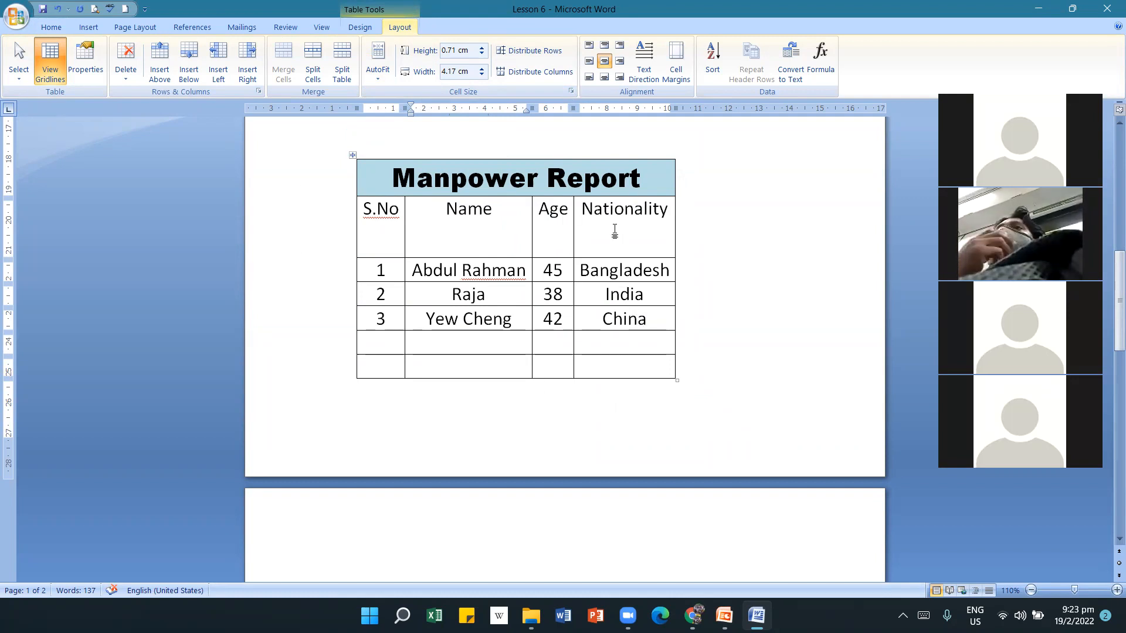
# Review the lesson's topic list above the table, highlighting the words "size of a cell or a range of cells".
pyautogui.scroll(4, 612, 222)
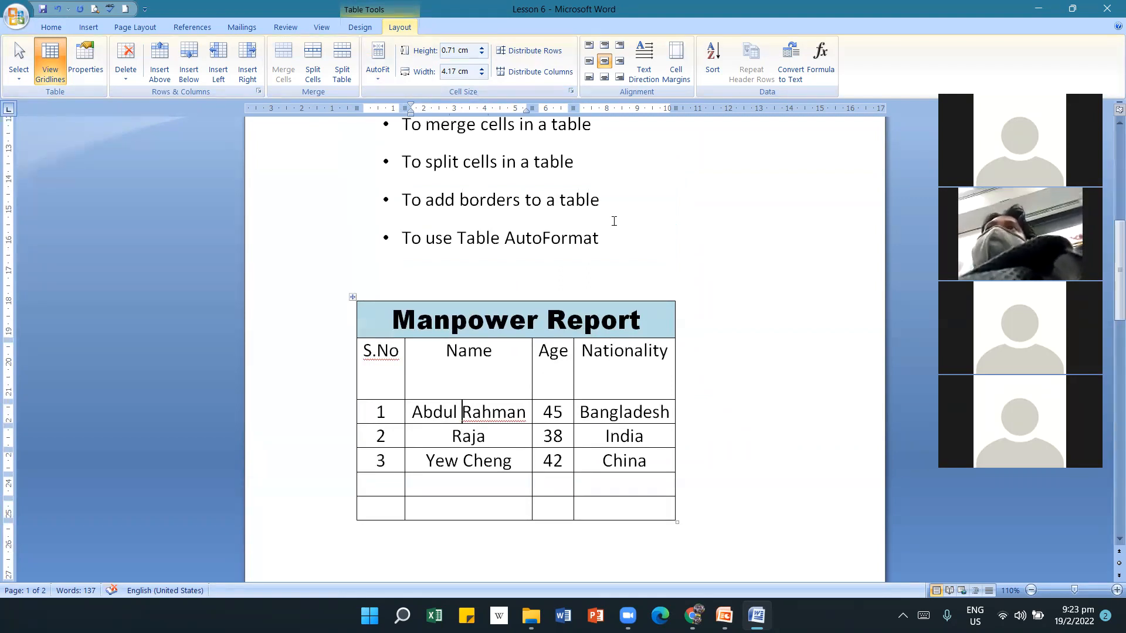
pyautogui.scroll(4, 614, 221)
pyautogui.scroll(3, 614, 221)
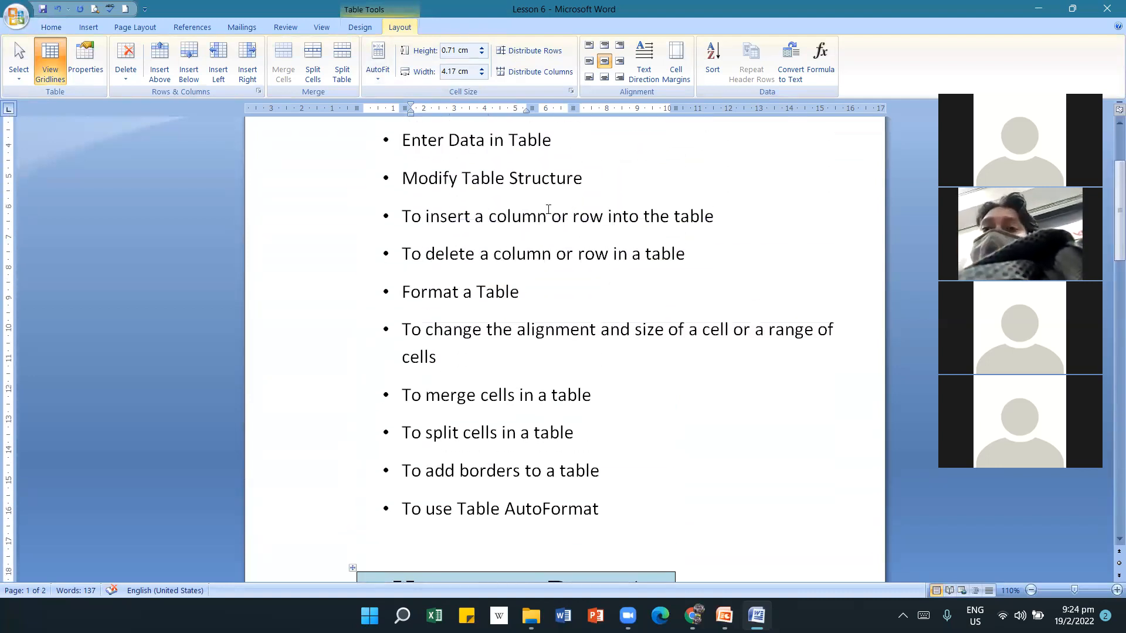
pyautogui.scroll(-7, 548, 209)
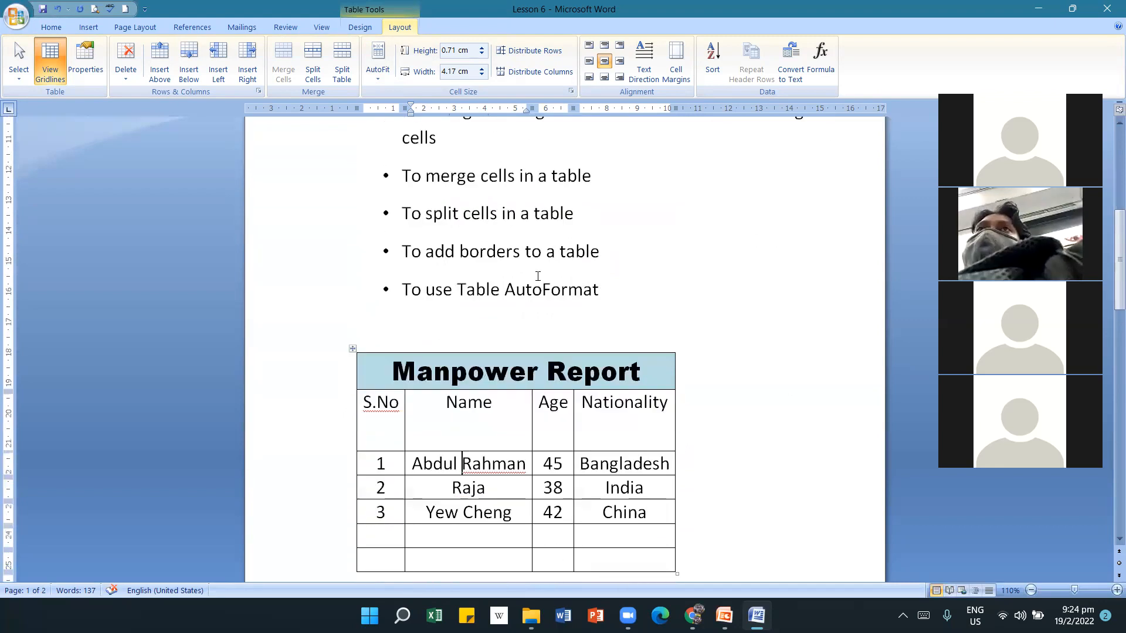
pyautogui.scroll(5, 537, 276)
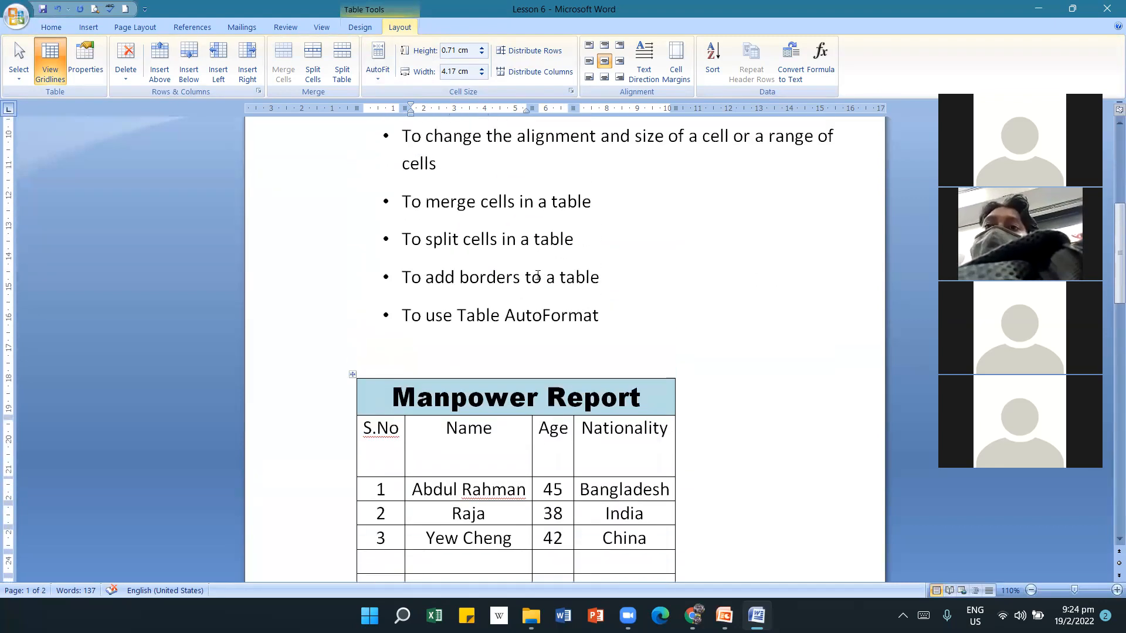
pyautogui.scroll(1, 534, 240)
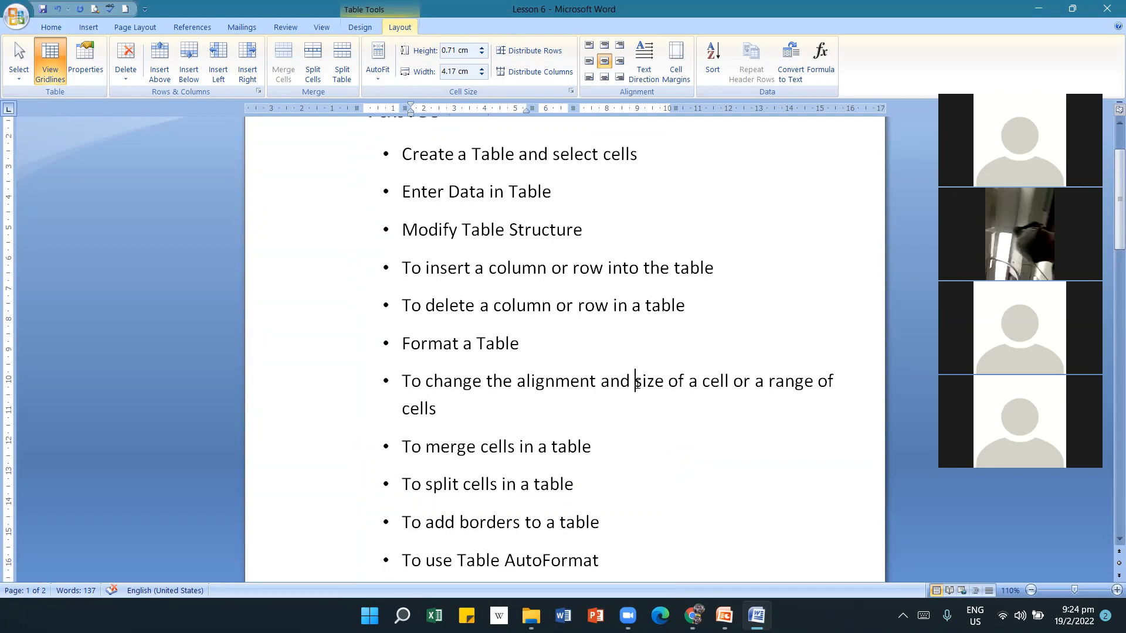
pyautogui.moveTo(634, 379); pyautogui.dragTo(643, 410)
pyautogui.scroll(-1, 593, 339)
pyautogui.scroll(-1, 592, 340)
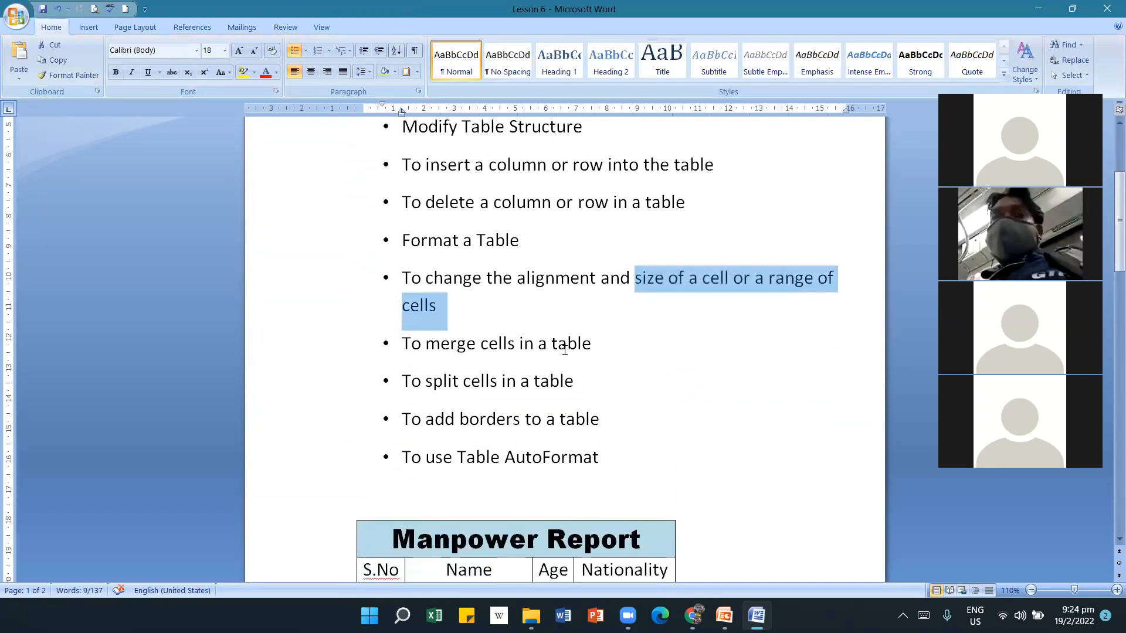
# Distribute the row heights of the Manpower Report table evenly.
pyautogui.scroll(-2, 721, 298)
pyautogui.scroll(-3, 715, 296)
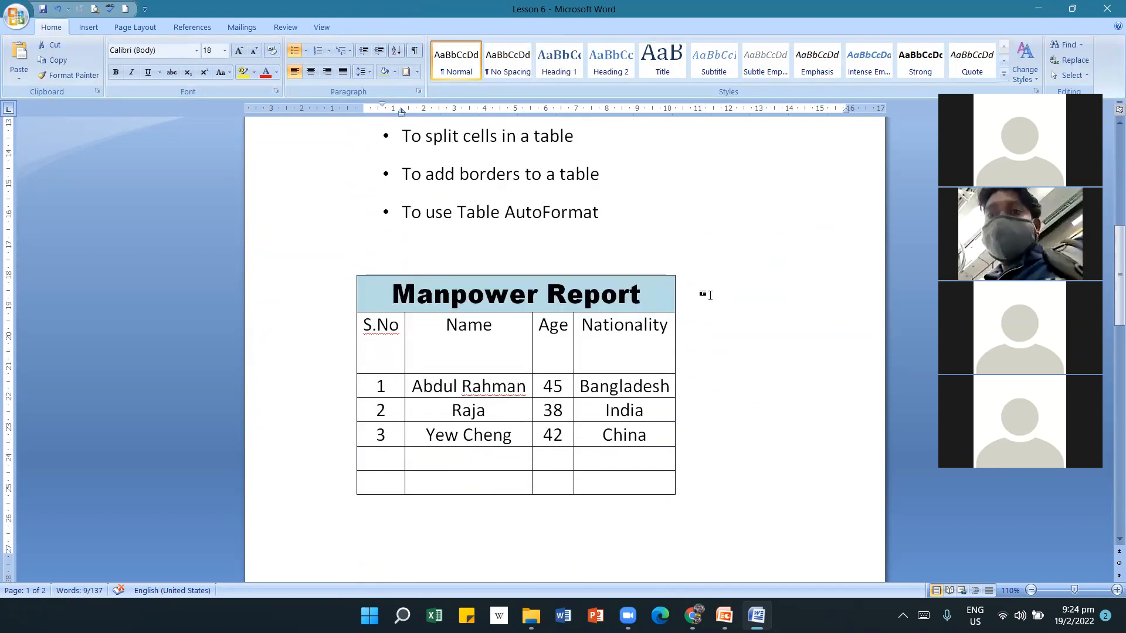
pyautogui.scroll(-1, 721, 266)
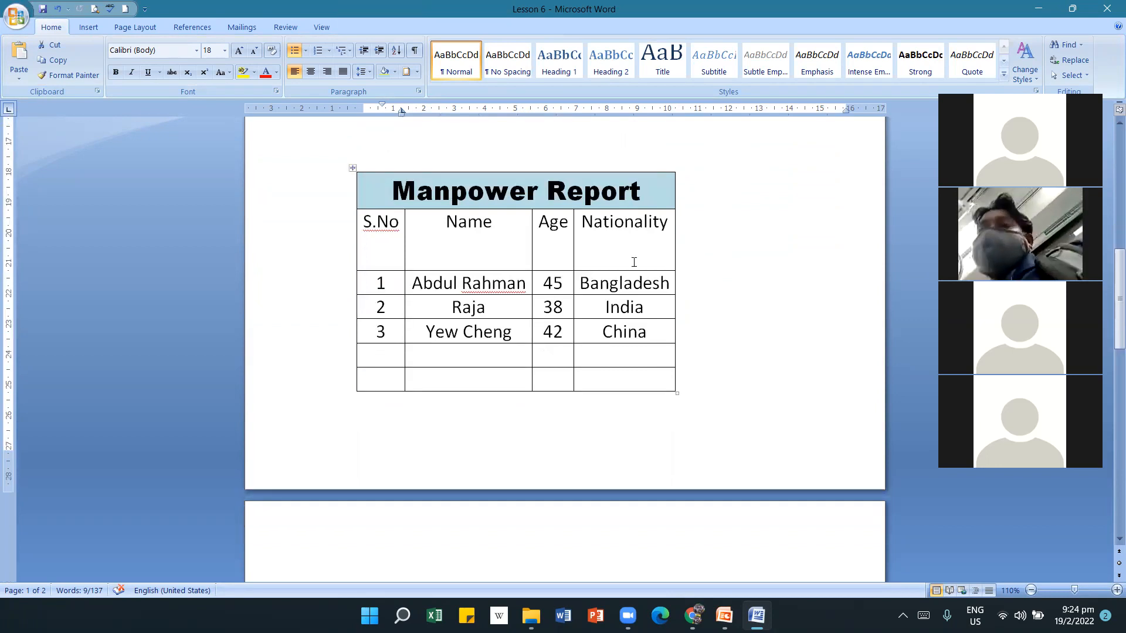
pyautogui.click(387, 261)
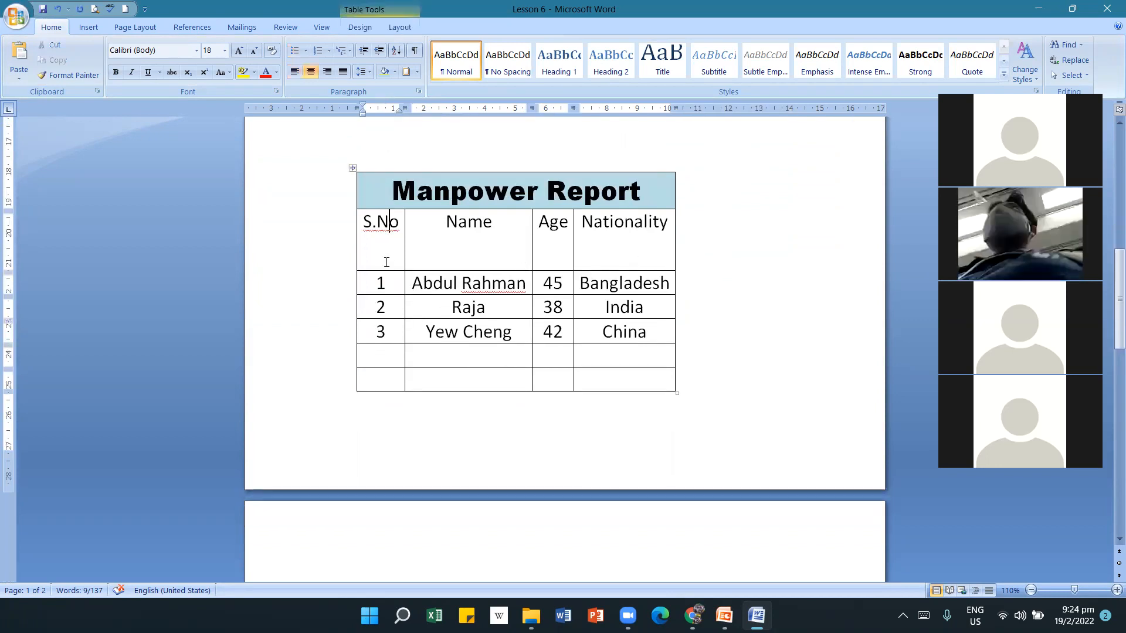
pyautogui.click(399, 28)
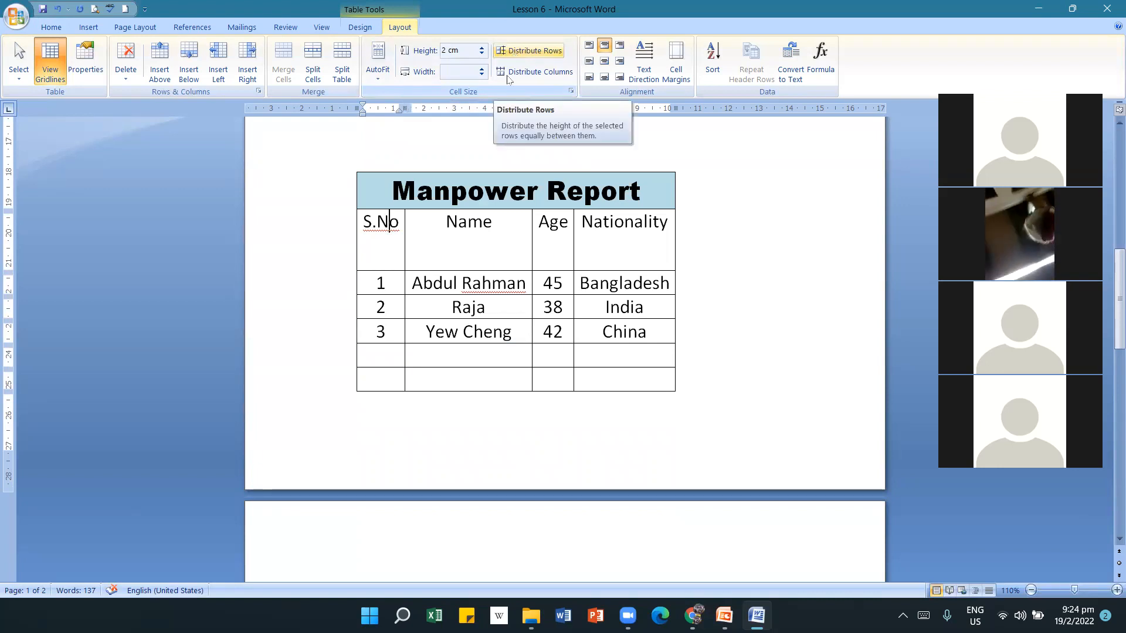
pyautogui.click(543, 51)
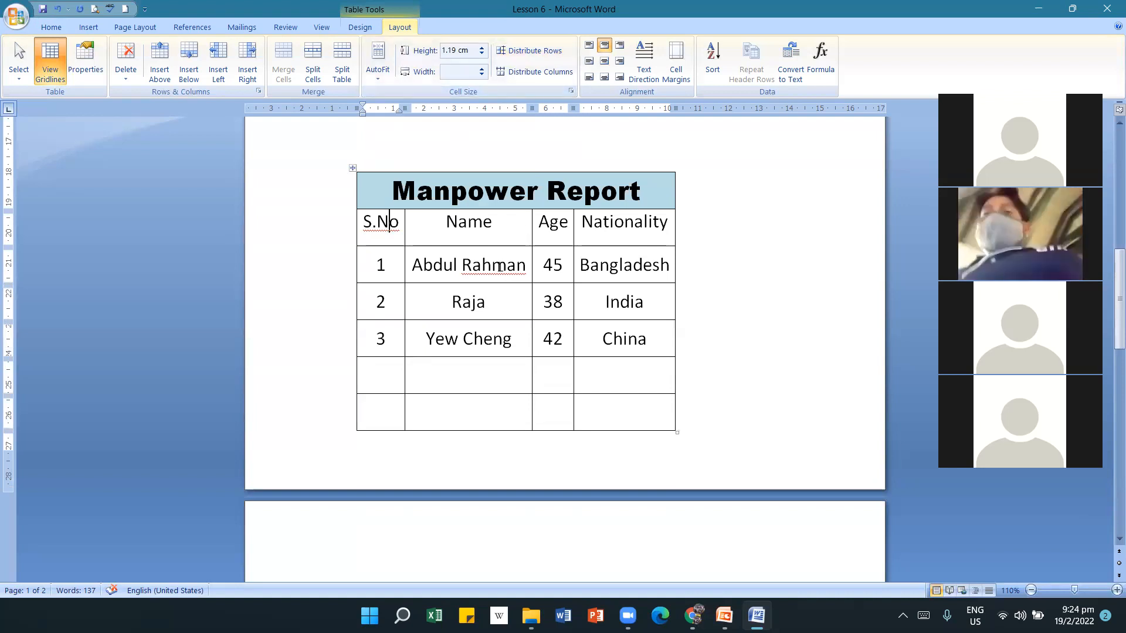
# Try distributing the Manpower Report table's columns evenly, and undo the column change.
pyautogui.click(535, 73)
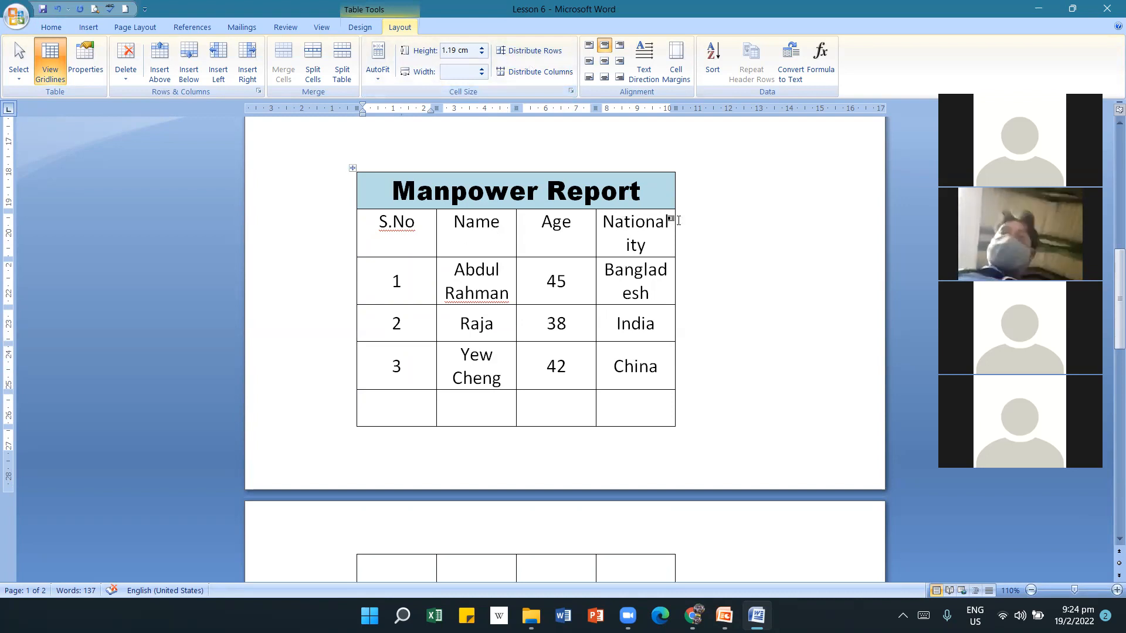
pyautogui.click(54, 12)
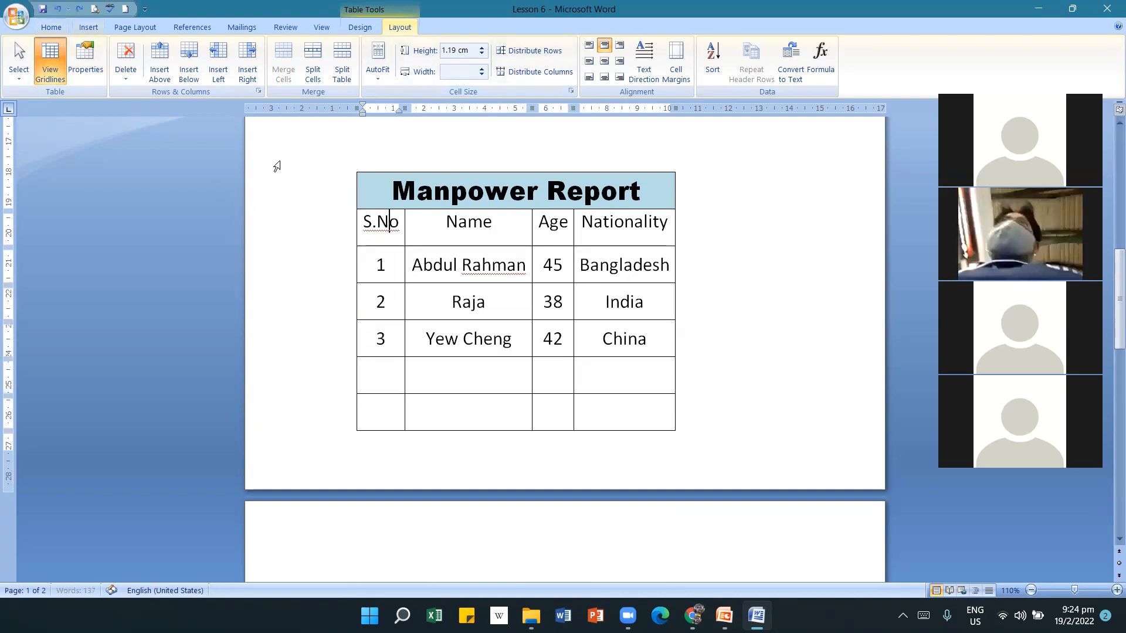
pyautogui.click(532, 54)
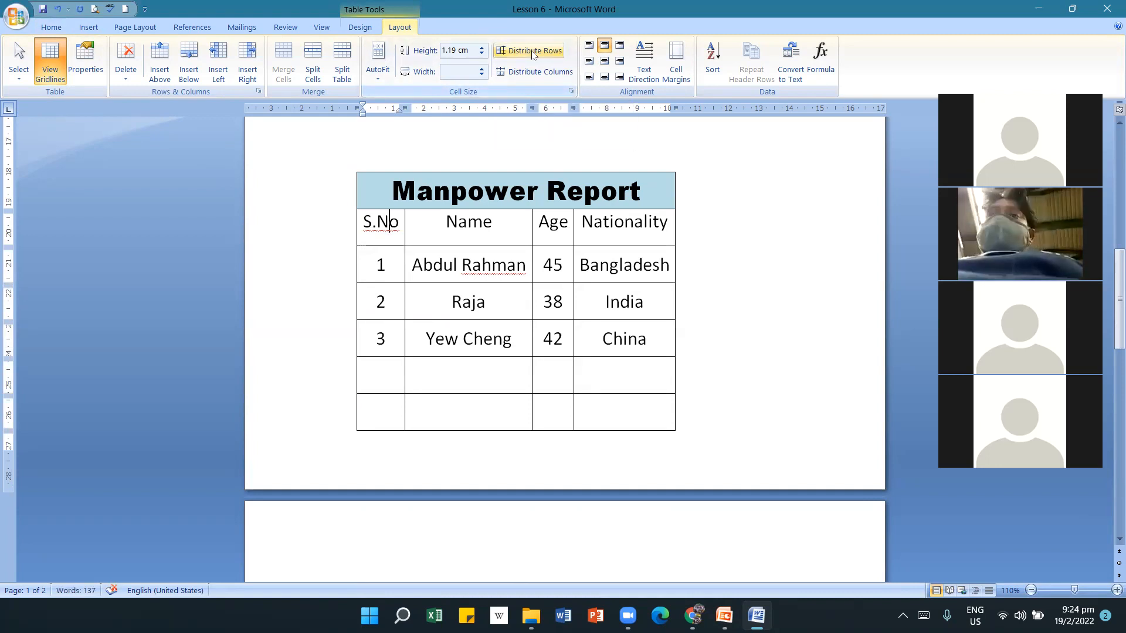
# Reduce the height of the S.No header row to 0.7 cm.
pyautogui.click(482, 54)
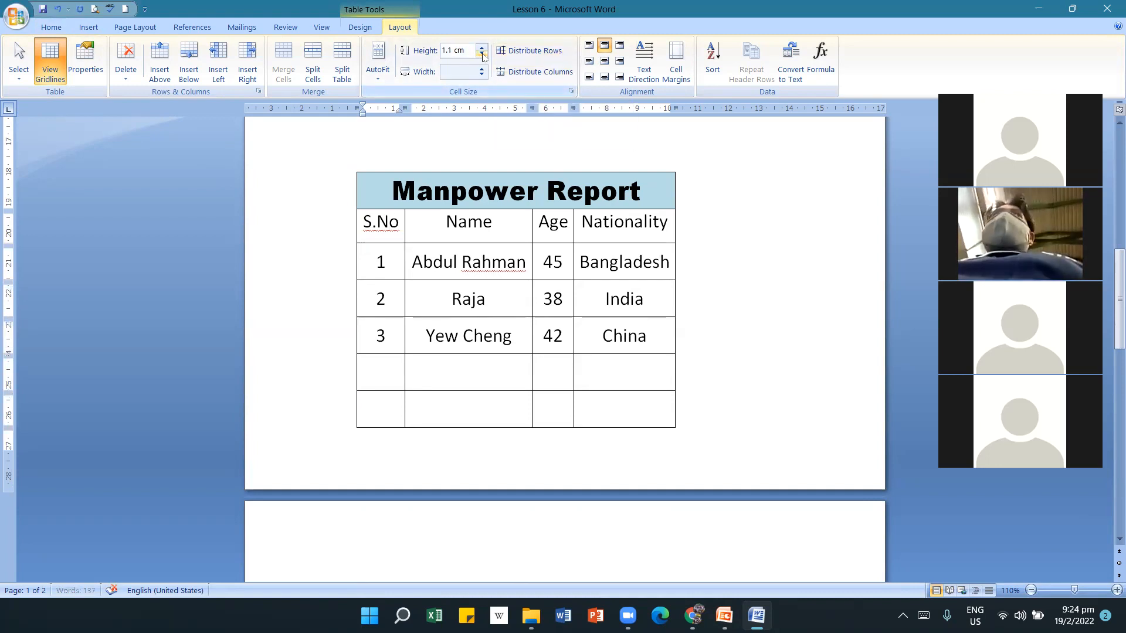
pyautogui.click(482, 55)
pyautogui.click(482, 55)
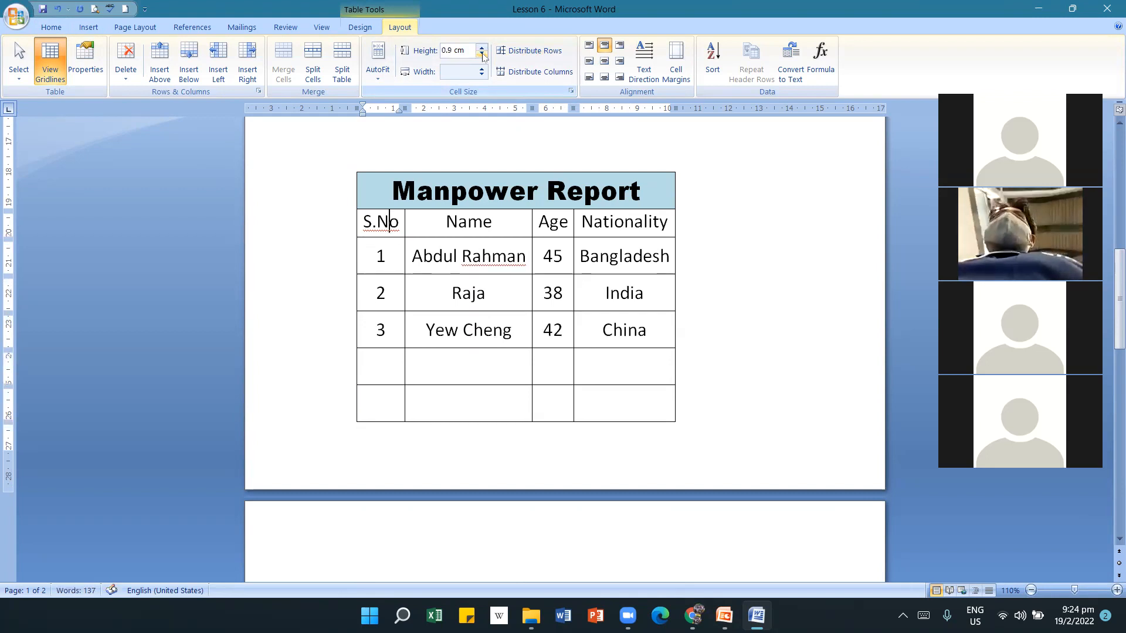
pyautogui.click(482, 55)
pyautogui.click(482, 55)
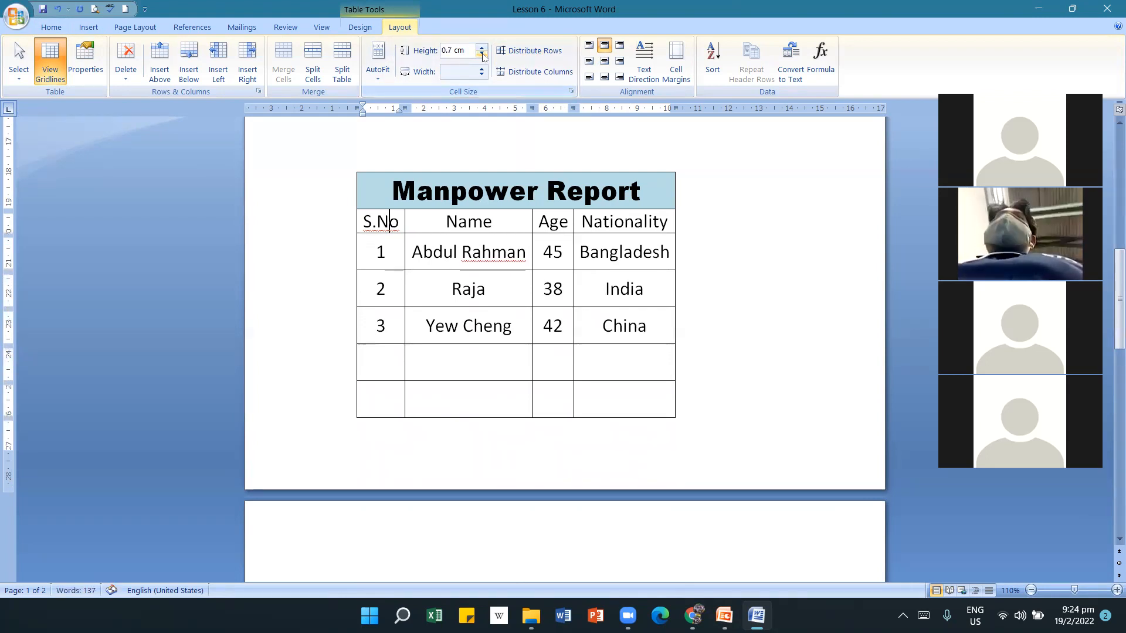
# Try a width of 5.18 cm for the S.No column and undo the width change.
pyautogui.click(483, 73)
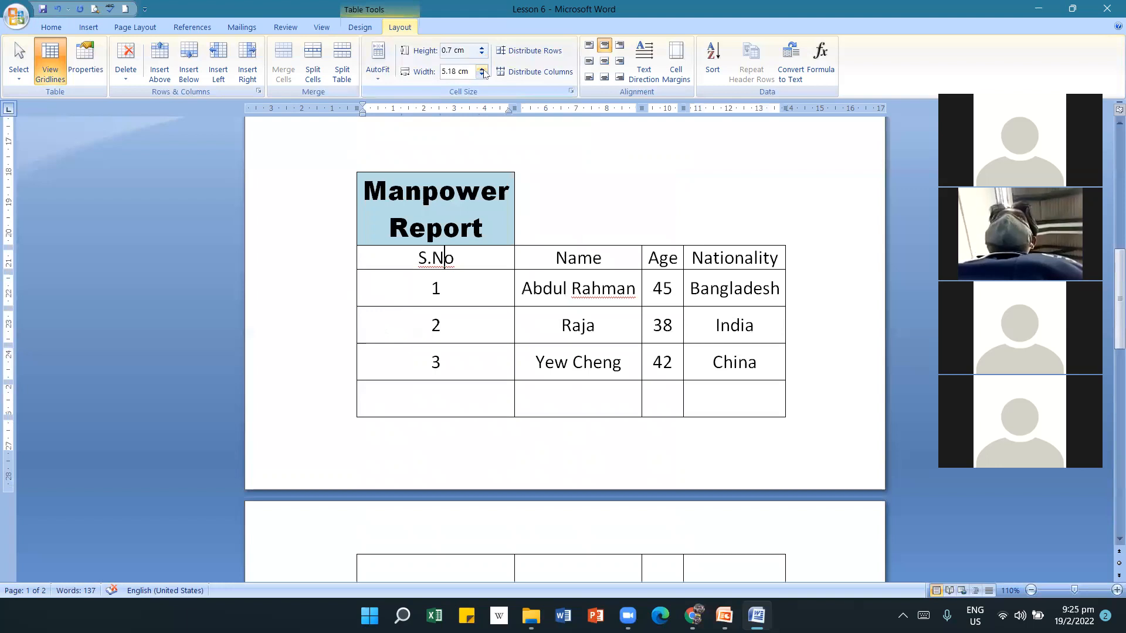
pyautogui.click(57, 8)
pyautogui.click(566, 335)
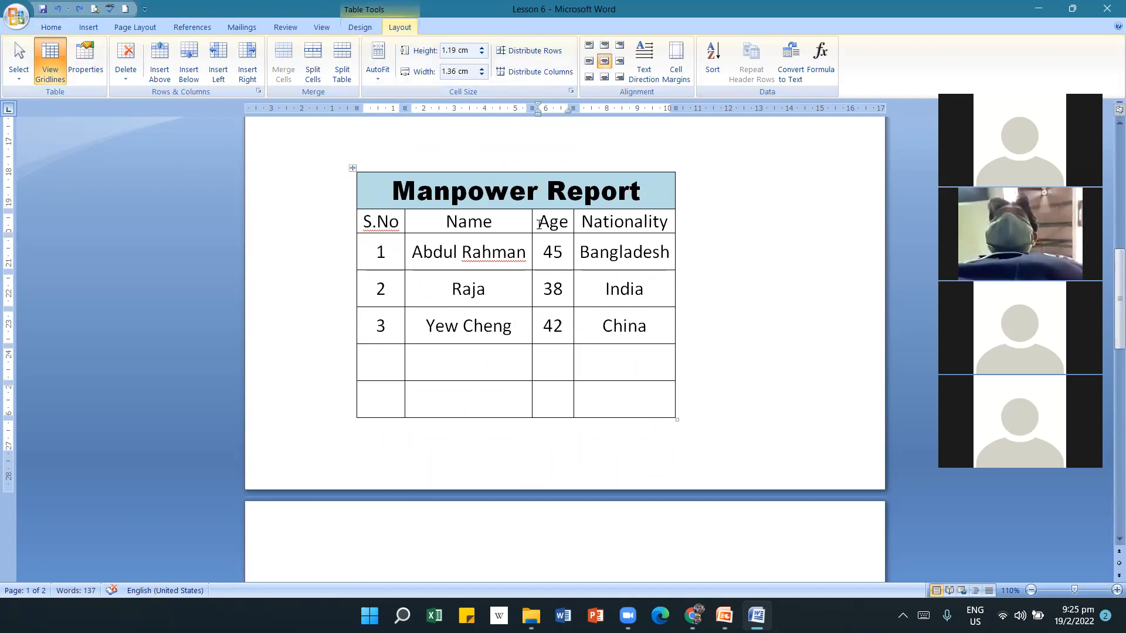
# Delete the empty paragraphs above the Manpower Allocation Report table on page 2 to move the table up the page.
pyautogui.scroll(-1, 532, 246)
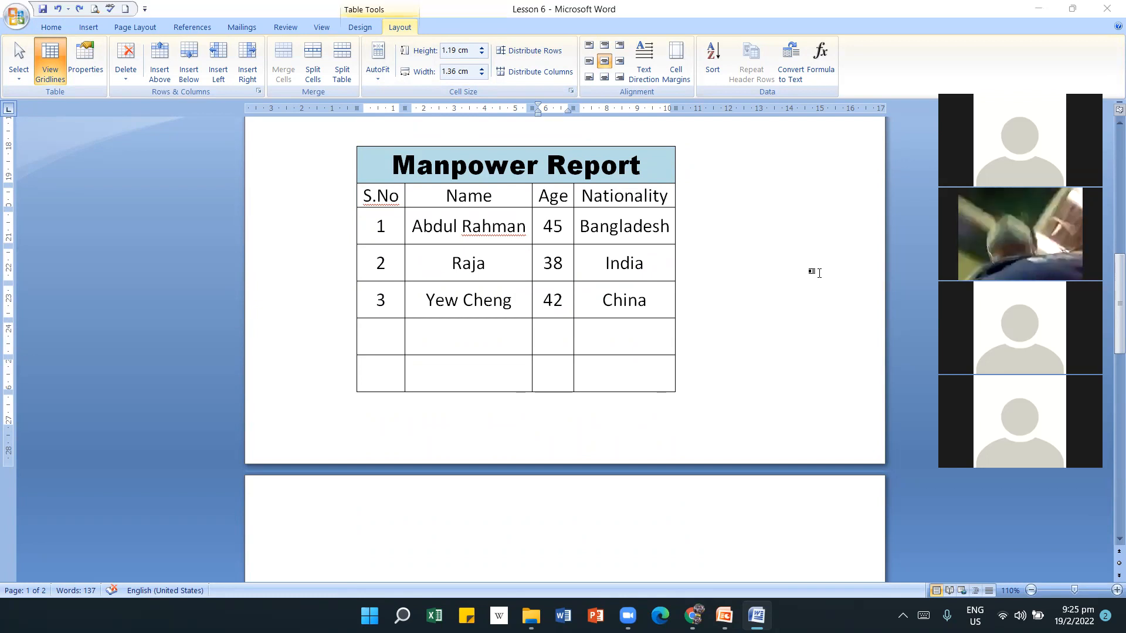
pyautogui.scroll(-1, 766, 295)
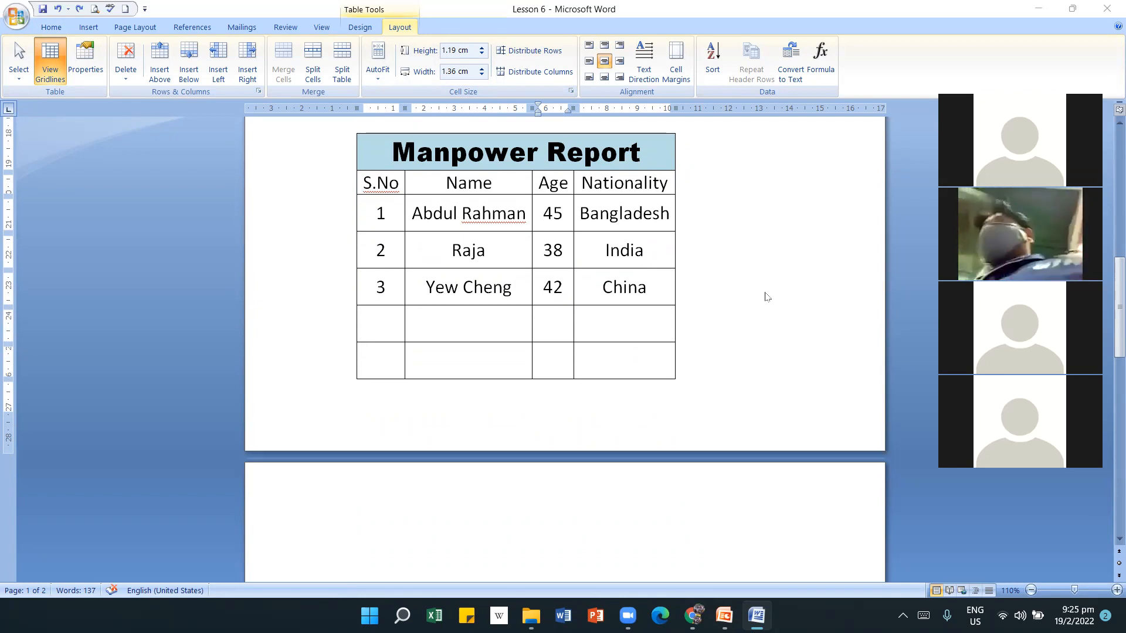
pyautogui.scroll(-2, 716, 469)
pyautogui.scroll(-6, 698, 415)
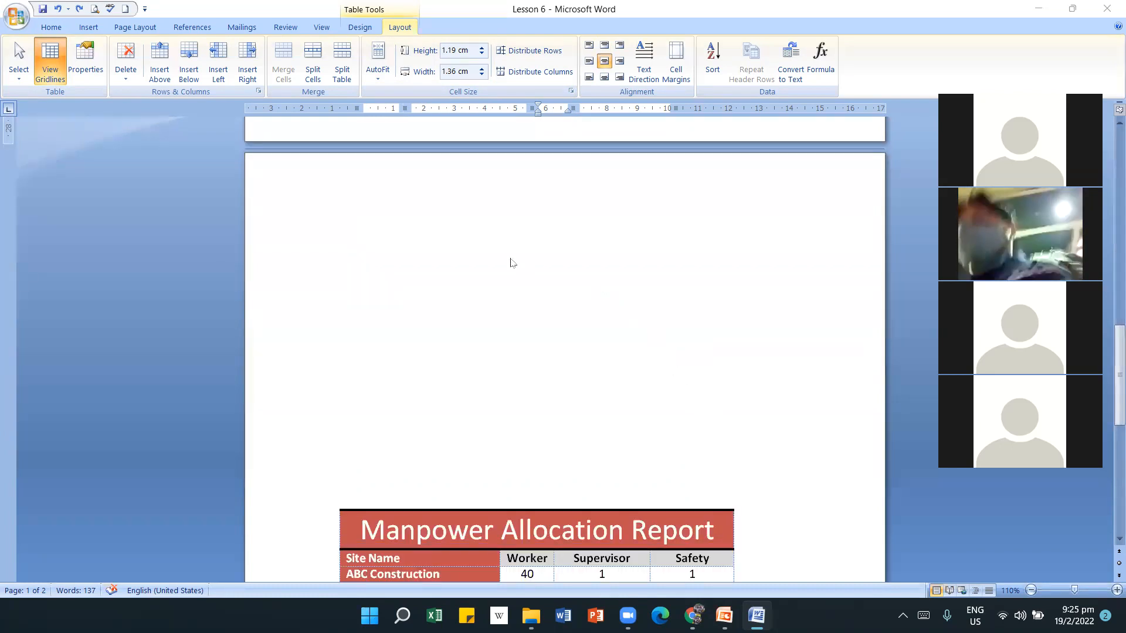
pyautogui.click(458, 209)
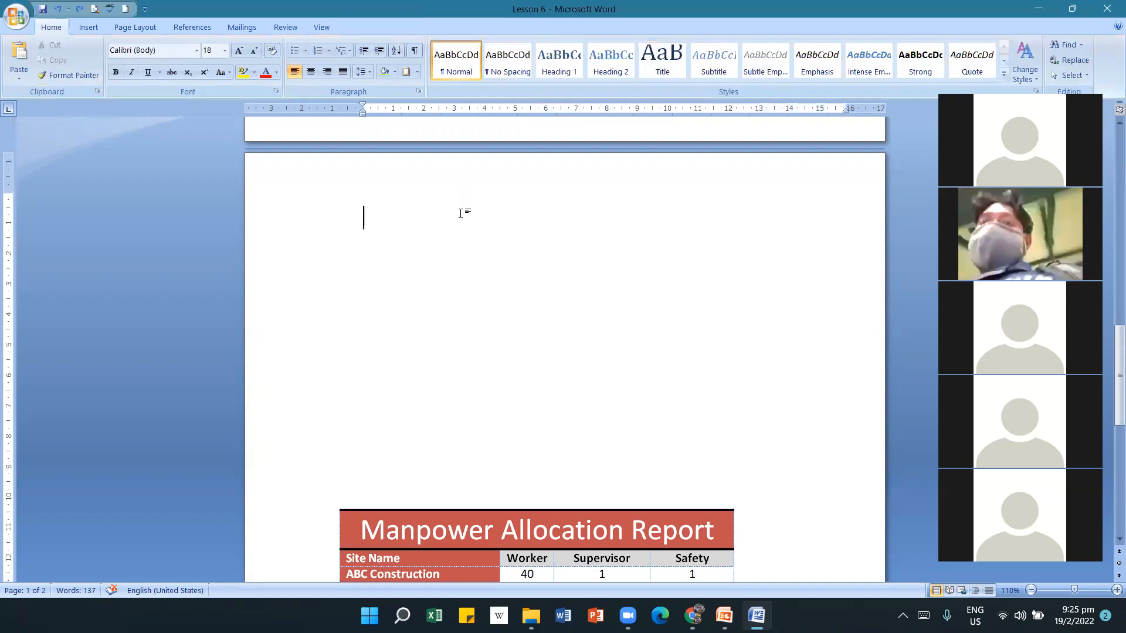
pyautogui.press('Delete')
pyautogui.press('Delete')
pyautogui.press('Delete')
pyautogui.press('Delete')
pyautogui.press('Delete')
pyautogui.press('Delete')
pyautogui.press('Delete')
pyautogui.press('Delete')
pyautogui.press('Delete')
pyautogui.press('Delete')
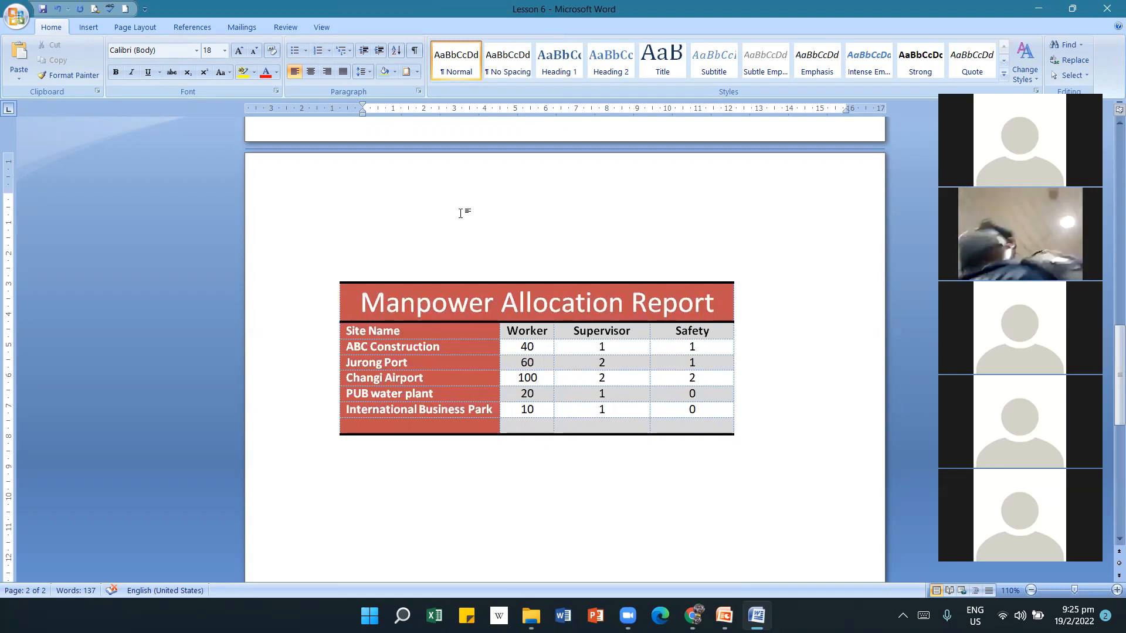
pyautogui.scroll(-1, 460, 214)
pyautogui.scroll(-1, 433, 397)
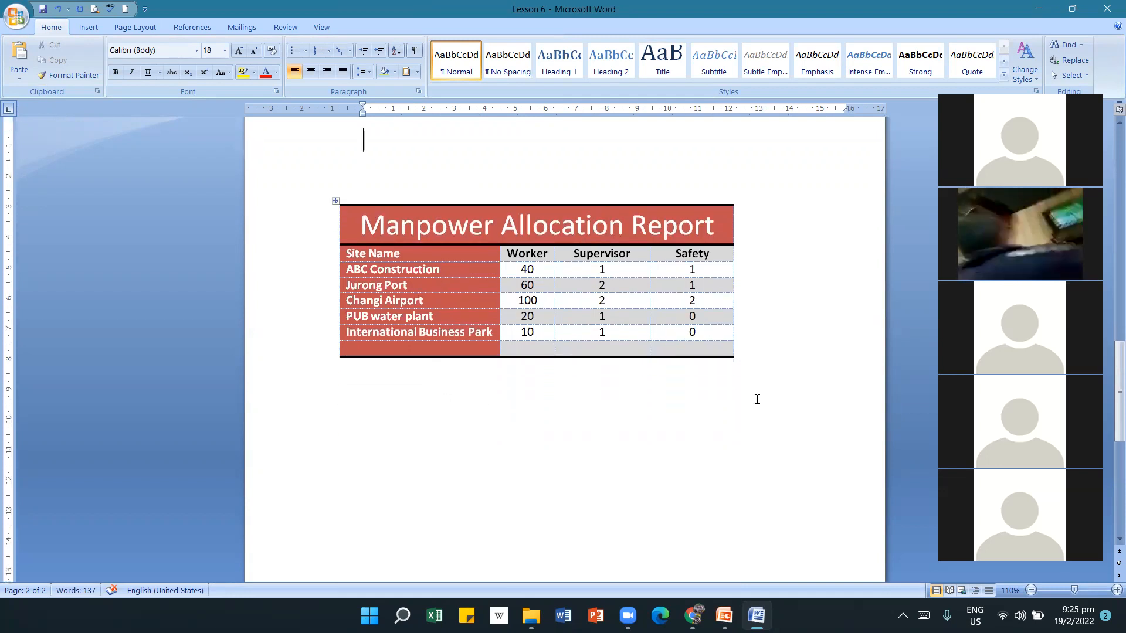